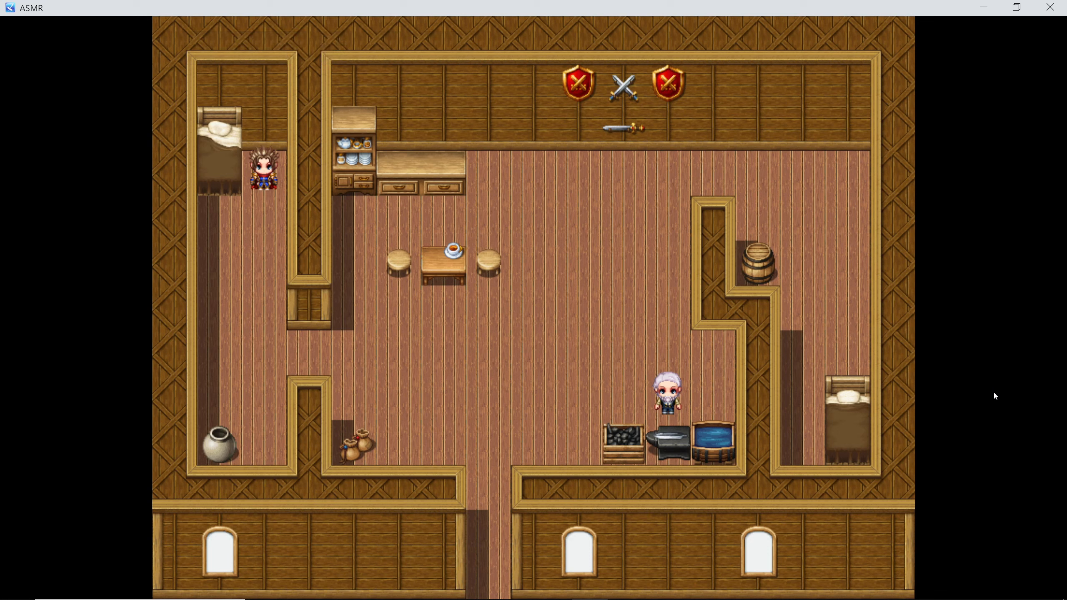
Step: Walk the character from the bedroom to the father beside the anvil and start talking to him
key("Down")
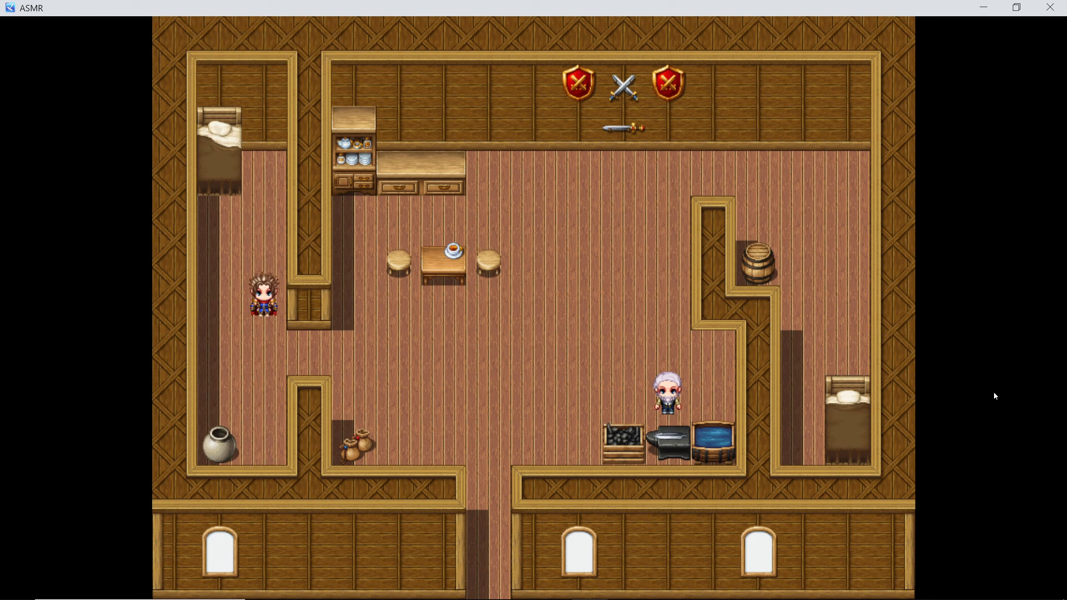
key("Left")
key("Down")
key("Up")
key("Right")
key("Down")
key("Right")
key("Return")
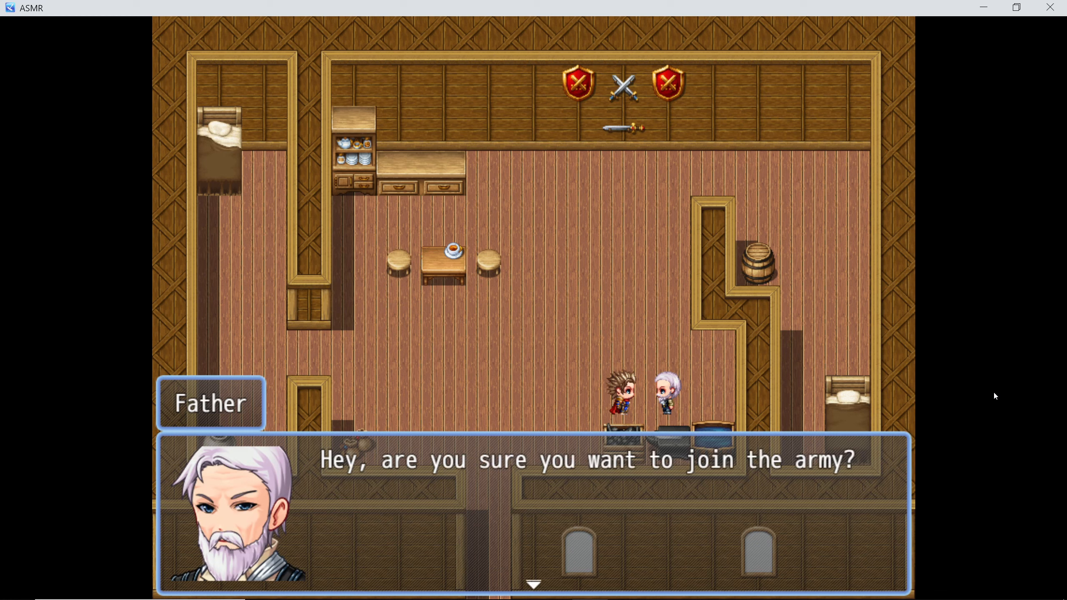
Step: Play through the conversation with the father about joining the army until it ends
key("Return")
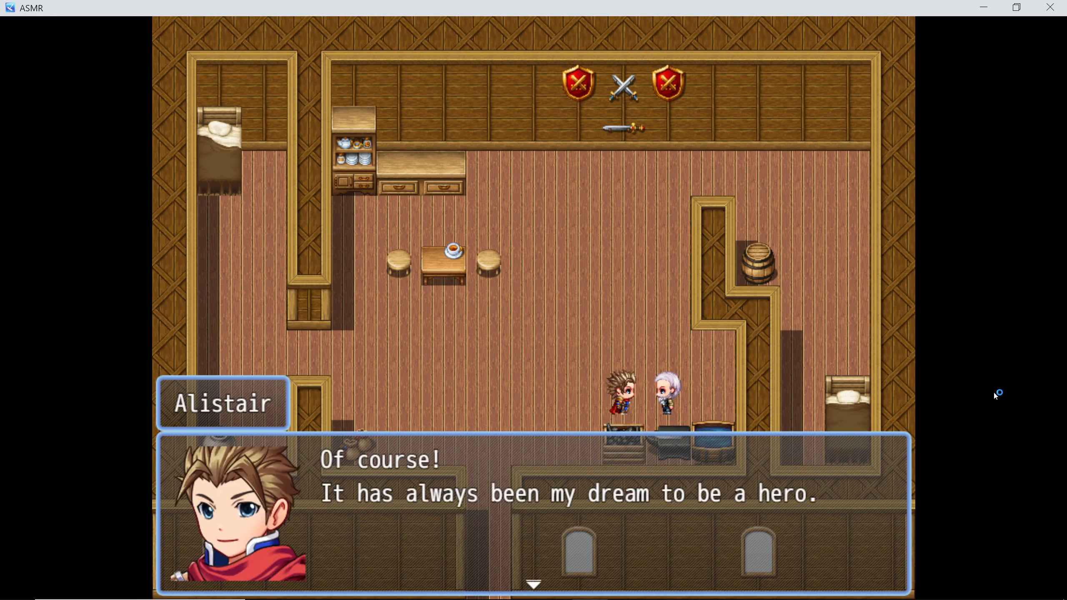
key("Return")
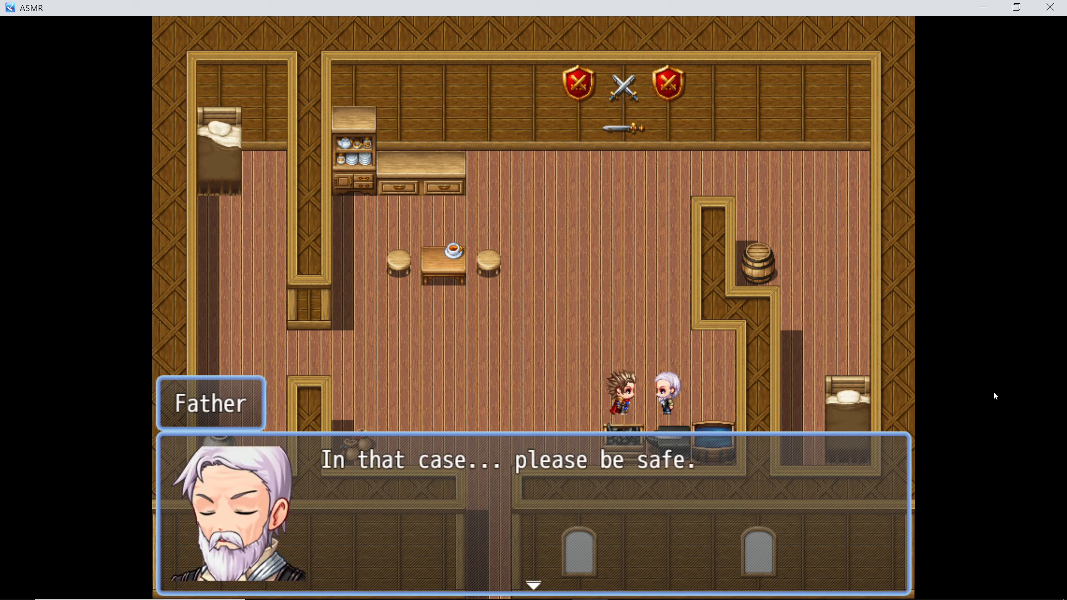
key("Return")
key("Return")
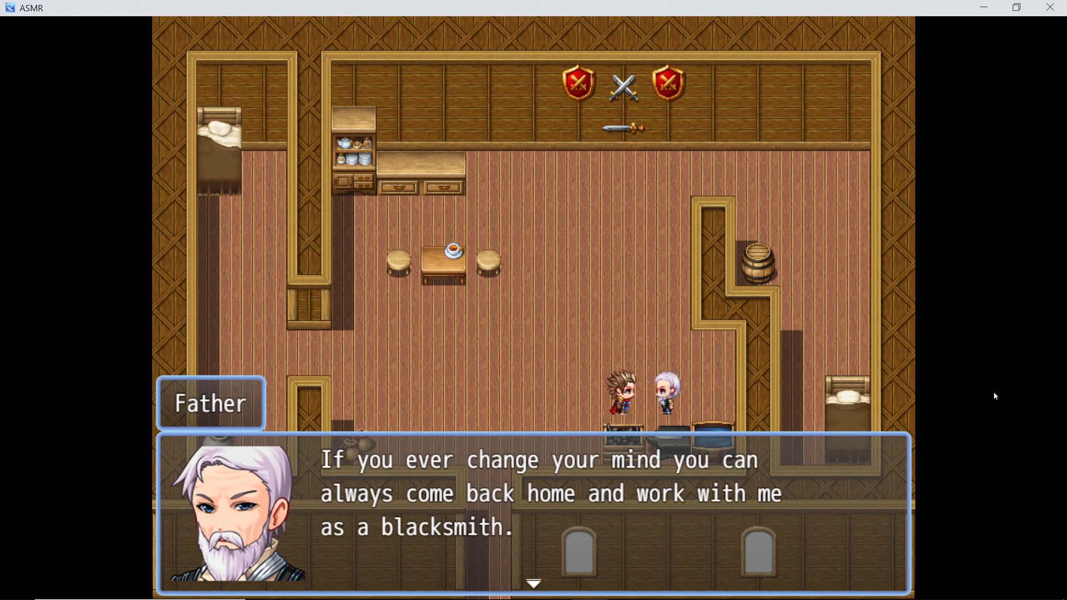
key("Return")
key("Return")
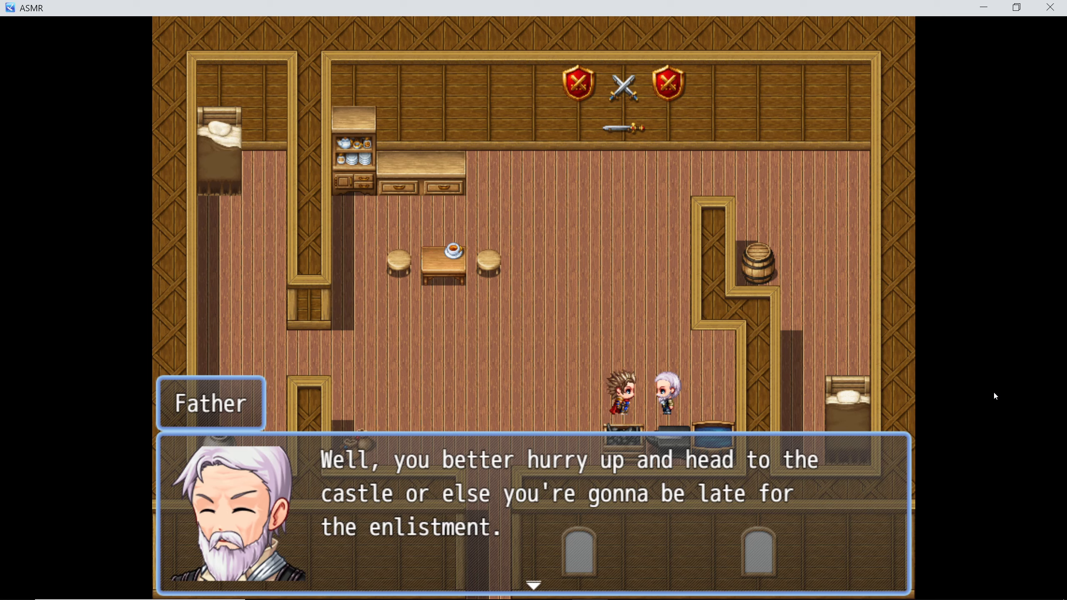
key("Return")
Step: Leave the player's house and roam across the village grass to the northern wall
key("Left")
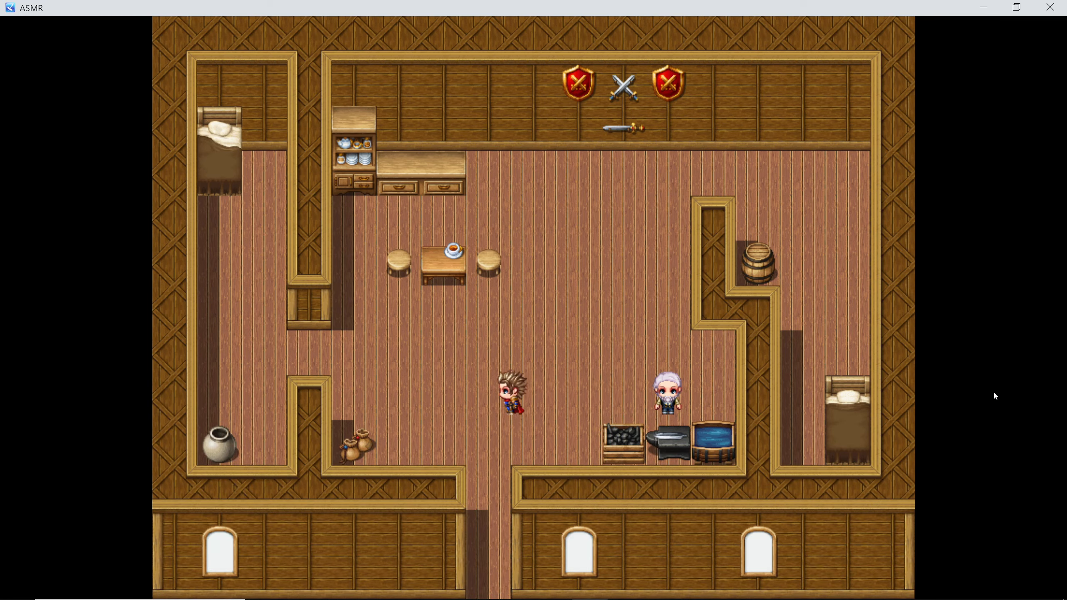
key("Down")
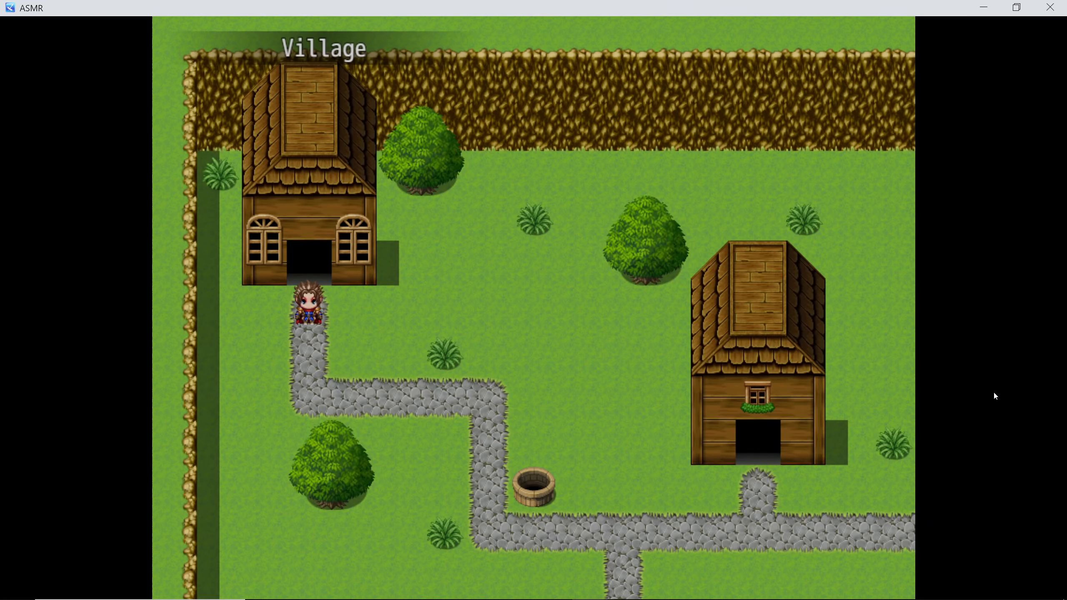
key("Down")
key("Right")
key("Up")
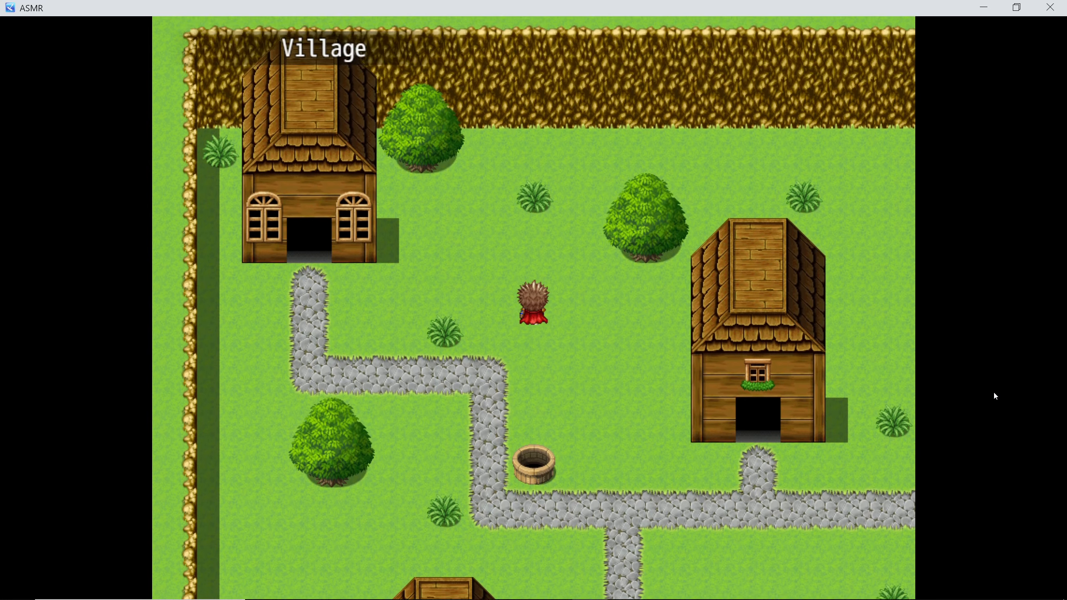
key("Left")
key("Down")
key("Right")
key("Up")
key("Right")
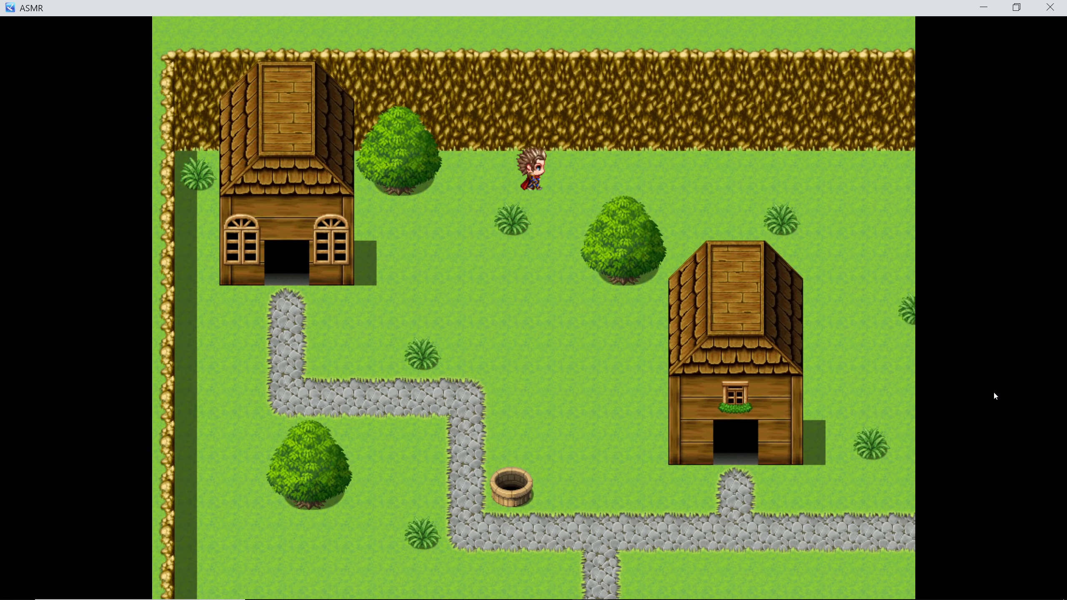
Step: Walk down through the village past the stone path to the grass in front of the southern house
key("Down")
key("Right")
key("Down")
key("Left")
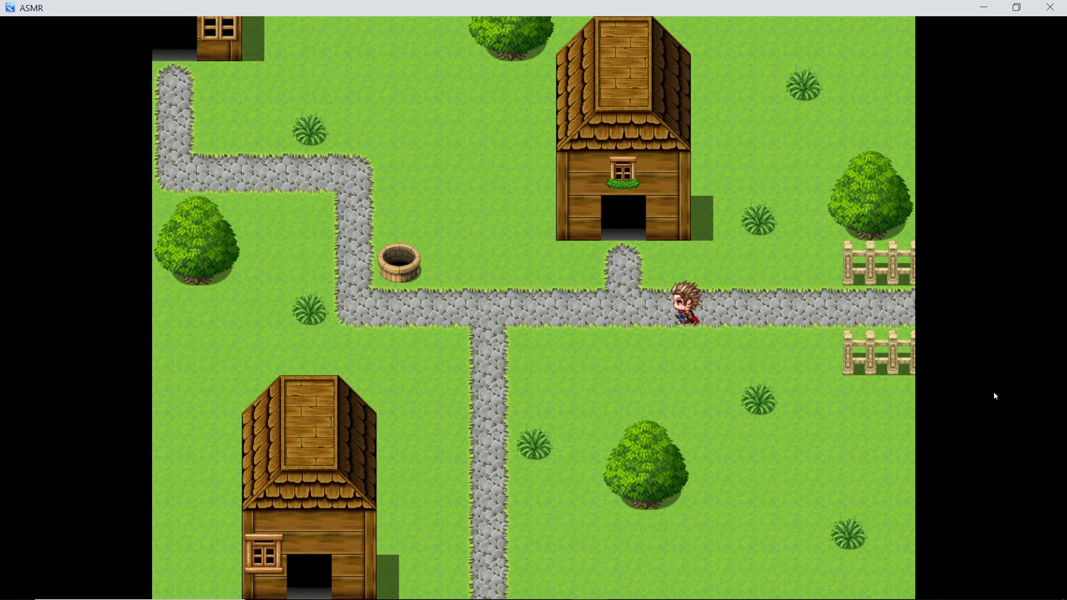
key("Down")
key("Left")
key("Down")
key("Left")
key("Down")
key("Left")
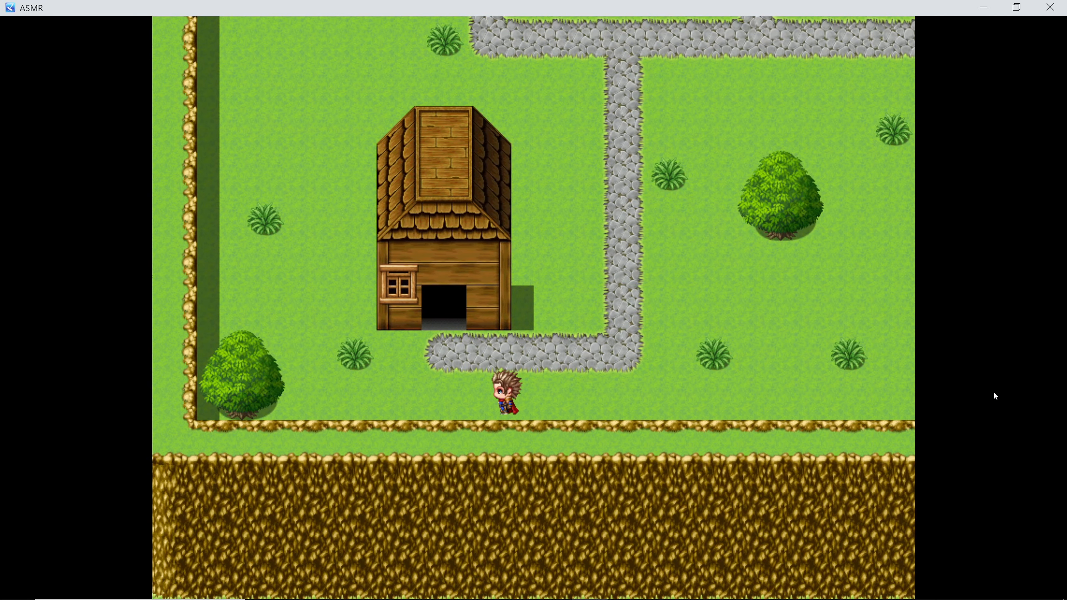
Step: Walk back up to the village well, interact with it and read its dialogue to the end
key("Up")
key("Up")
key("Right")
key("Up")
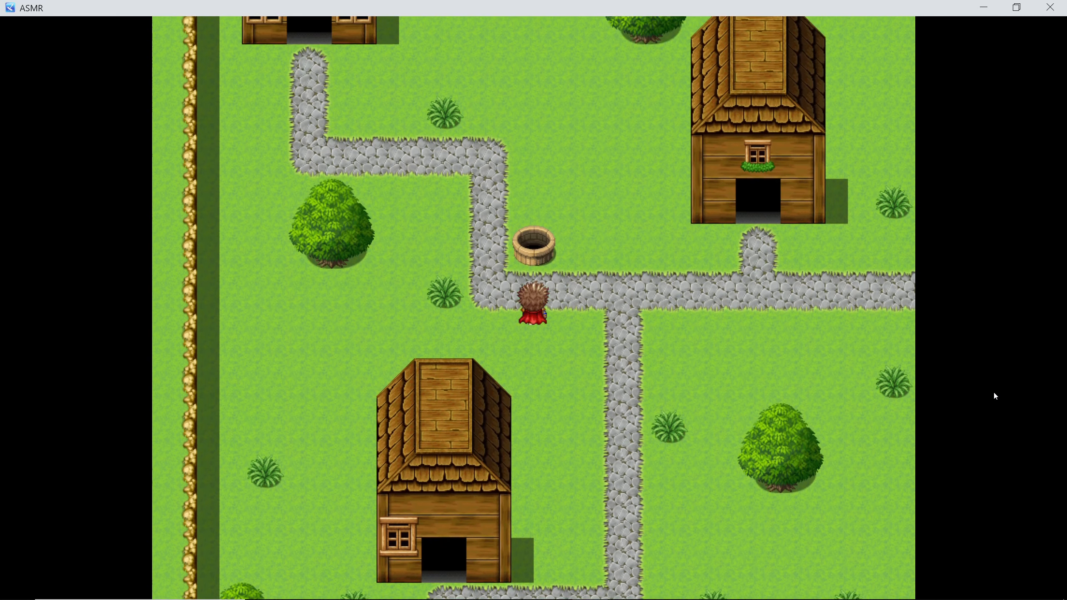
key("Return")
key("Return")
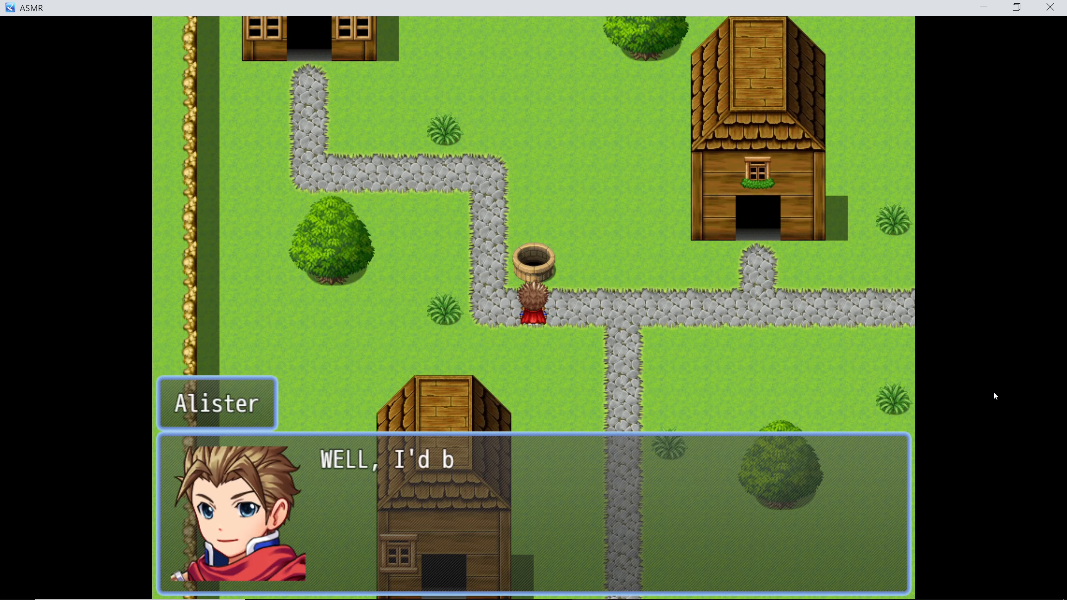
key("Return")
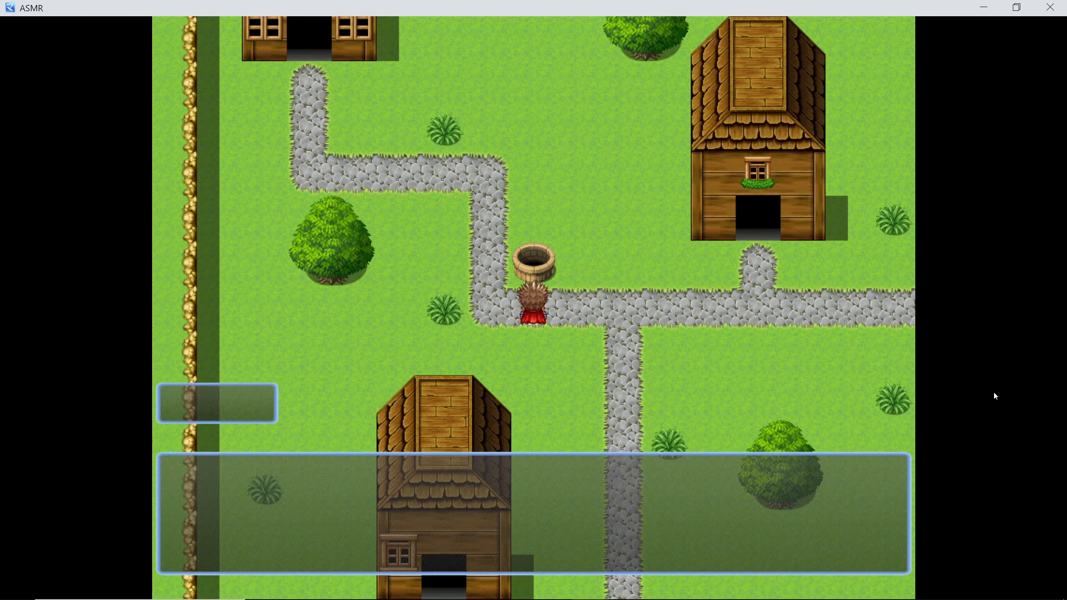
Step: Enter the house northeast of the well and walk across the room toward its kitchen area
key("Right")
key("Up")
key("Up")
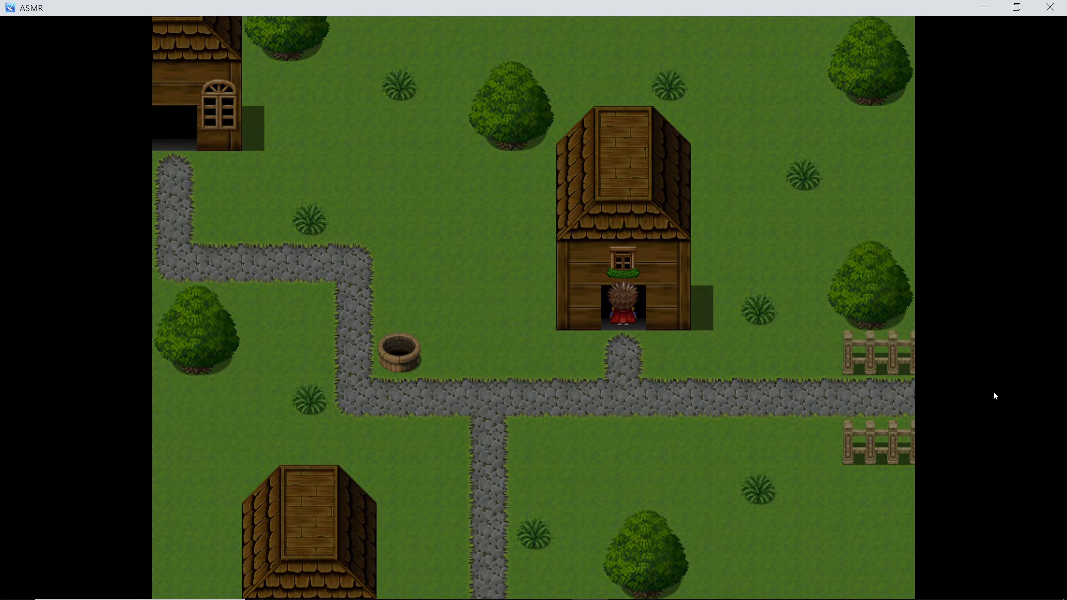
key("Up")
key("Right")
key("Up")
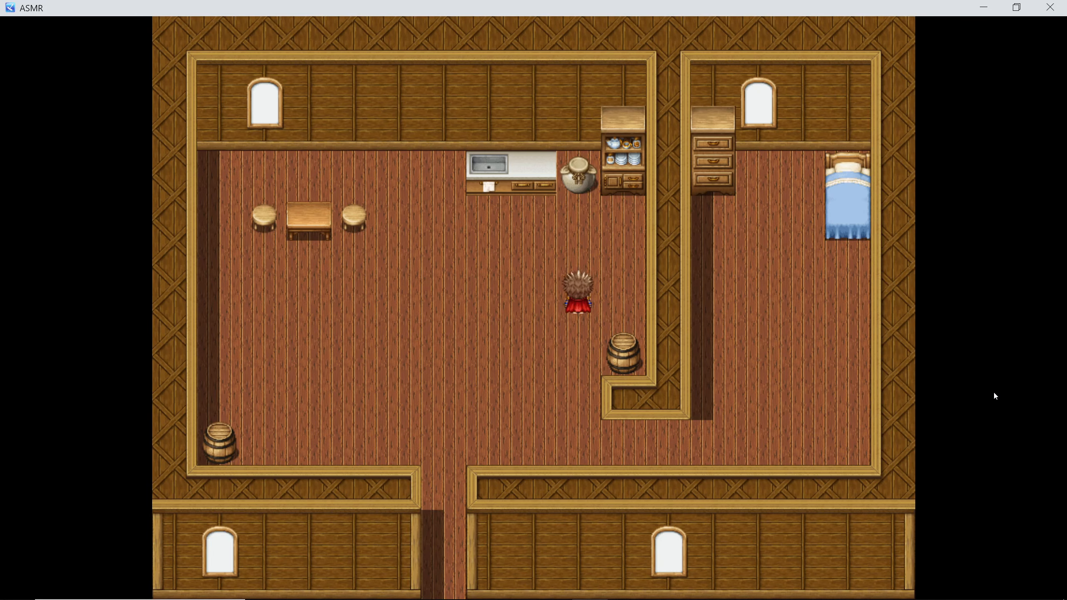
Step: Leave this house and walk onto the village path leading south
key("Left")
key("Down")
key("Right")
key("Down")
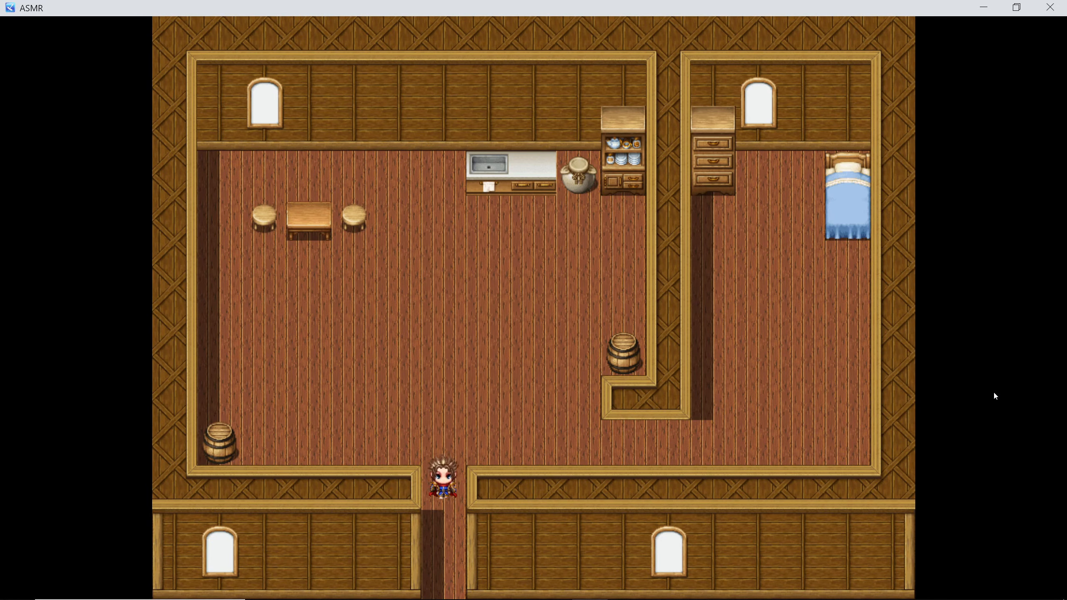
key("Left")
key("Left")
key("Down")
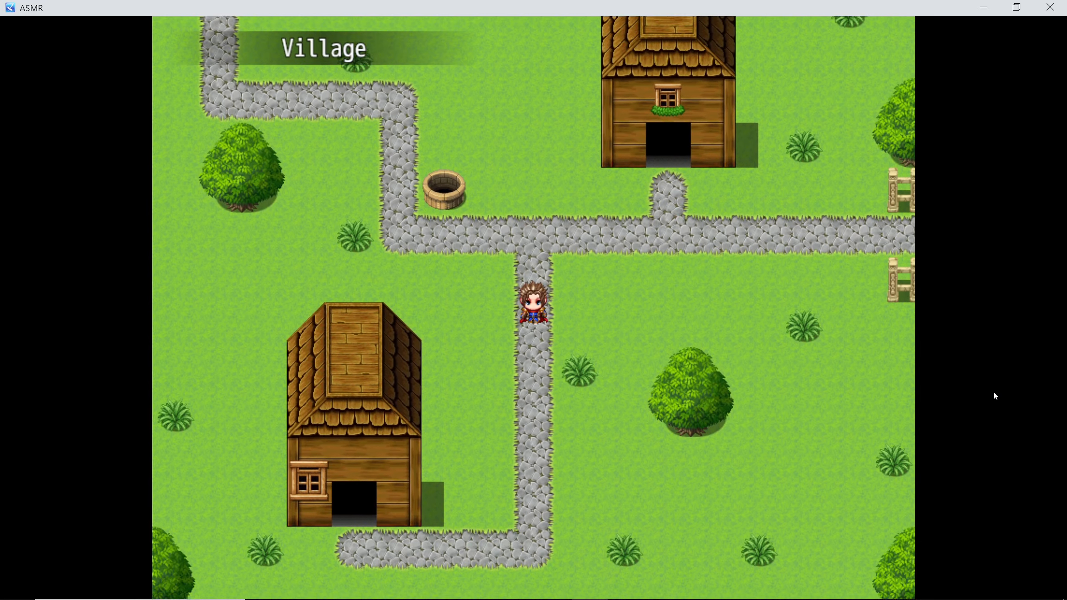
Step: Enter the southern village house, walk around inside and close the playtest
key("Left")
key("Up")
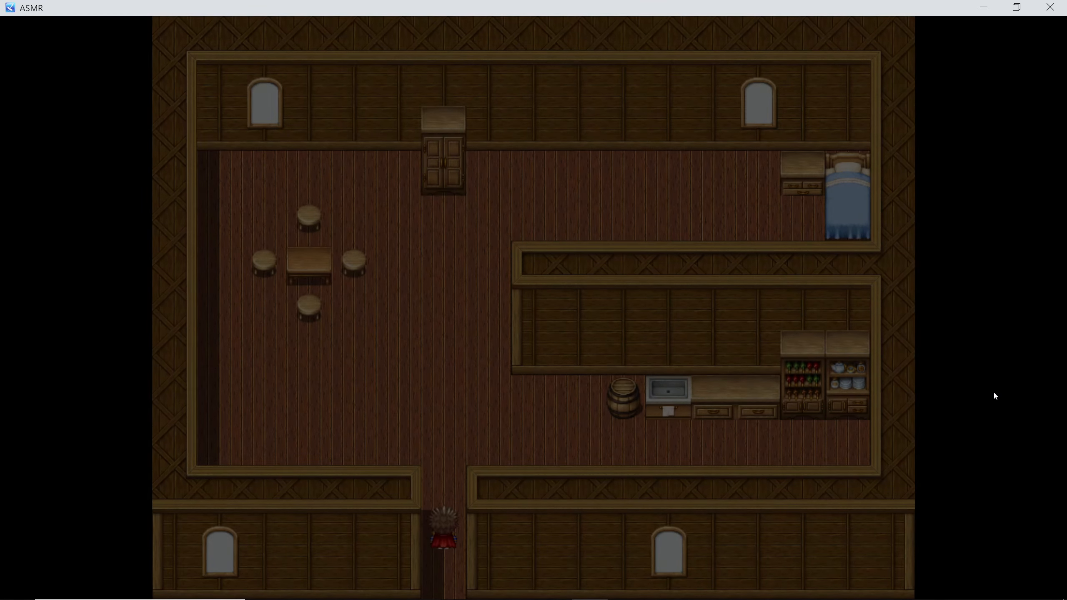
key("Up")
key("Down")
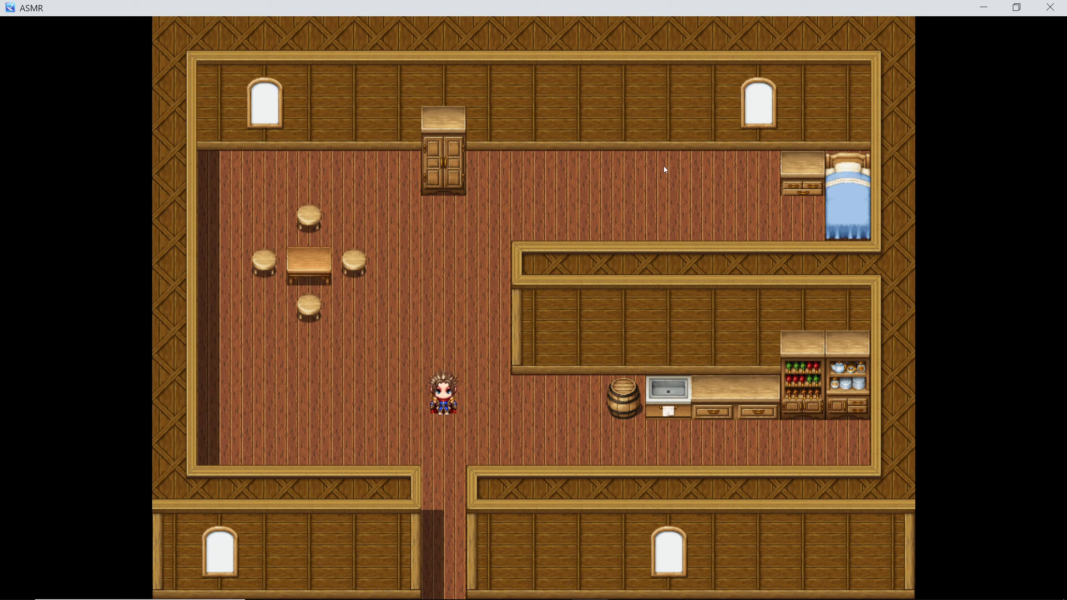
left_click(1051, 7)
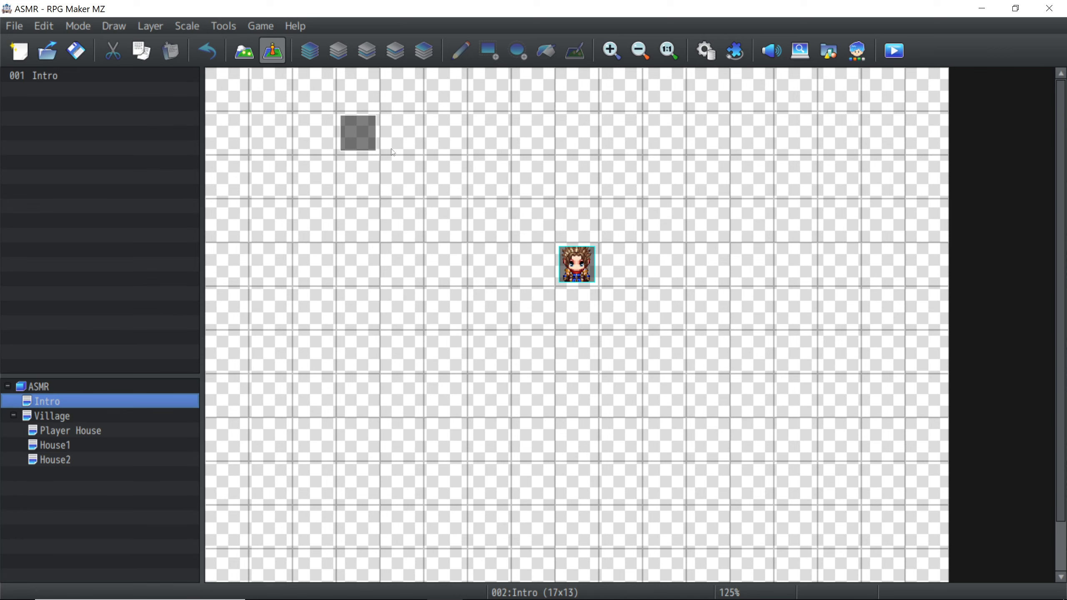
Step: Examine the Intro event's commands and the Change Transparency options, leaving the event unchanged
double_click(371, 126)
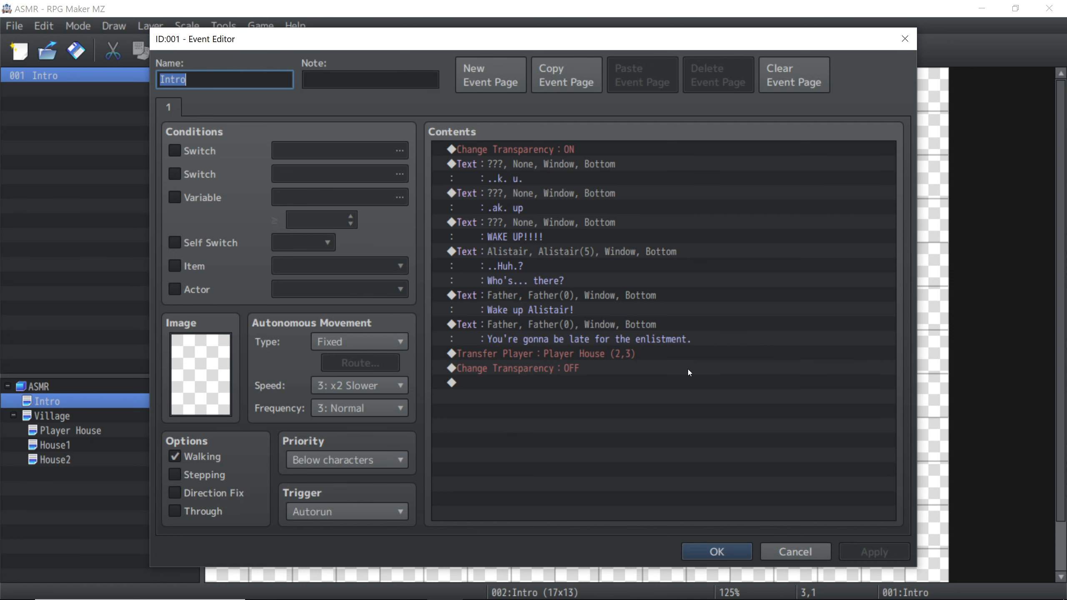
double_click(535, 388)
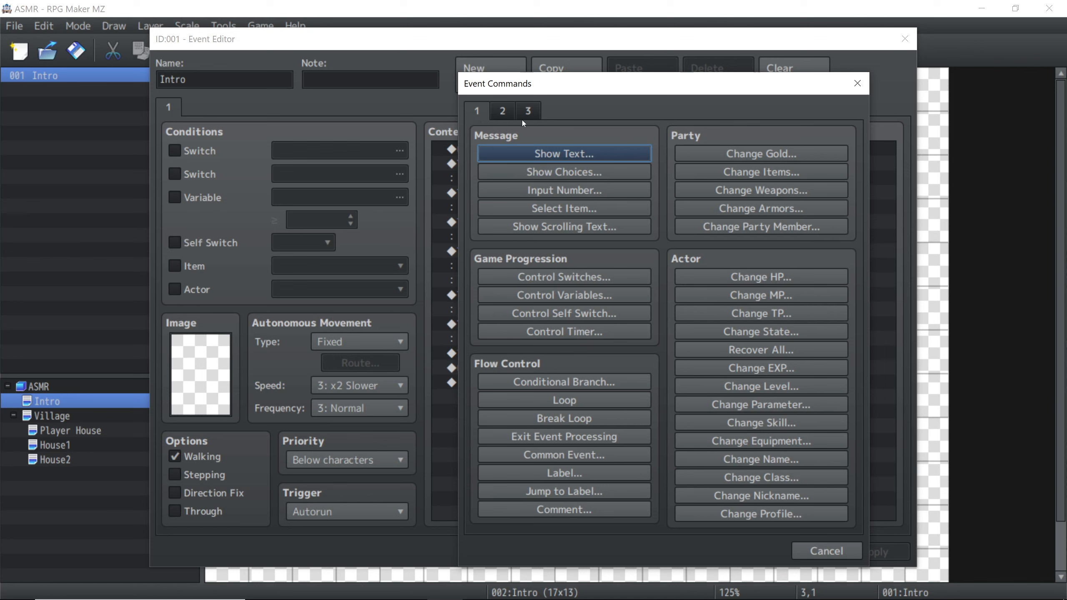
left_click(501, 110)
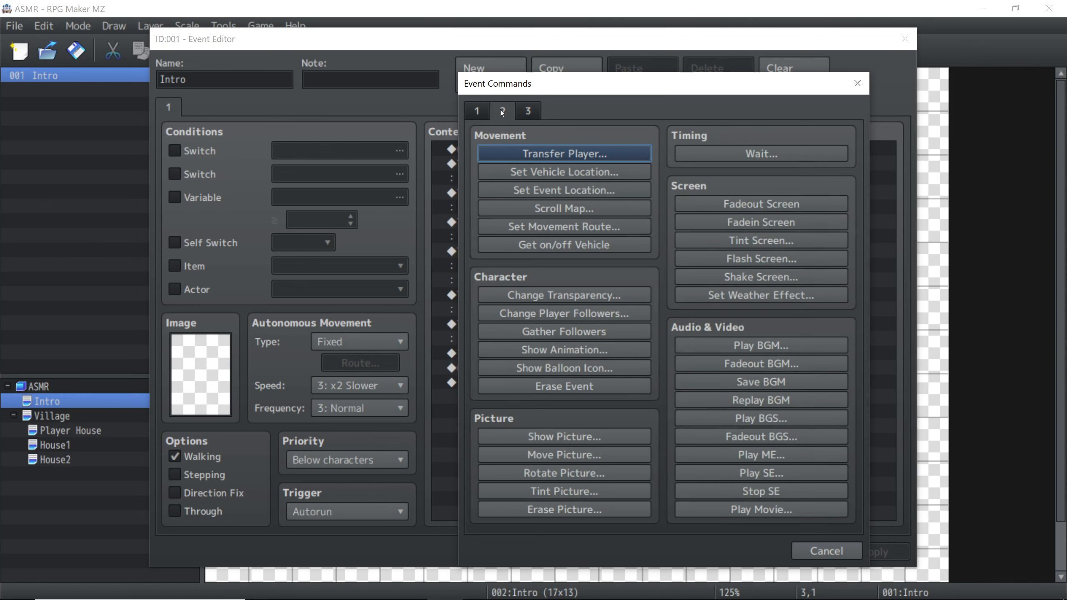
left_click(566, 294)
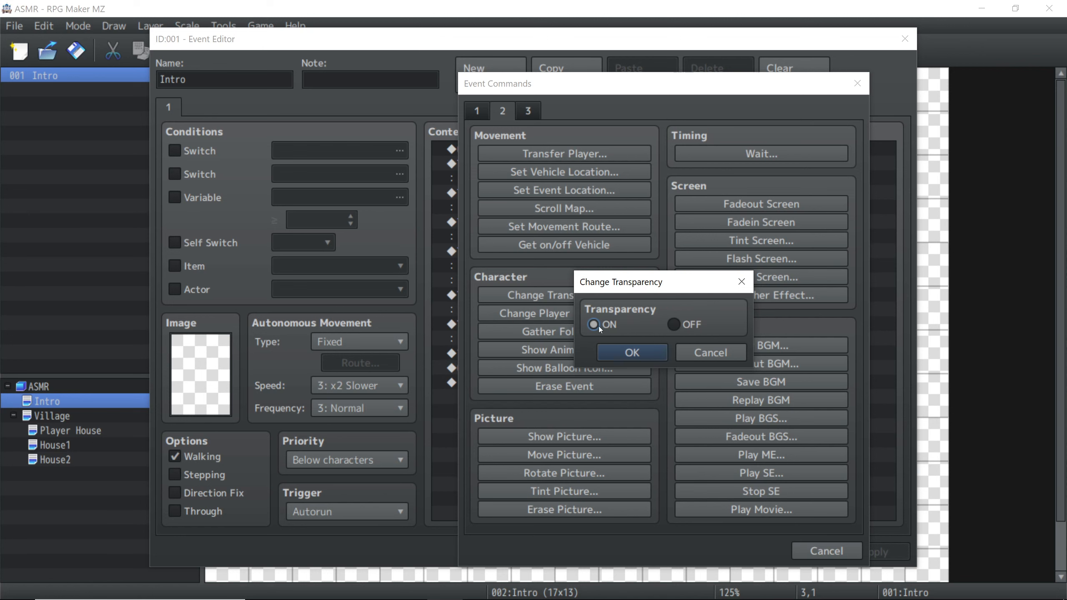
left_click(721, 352)
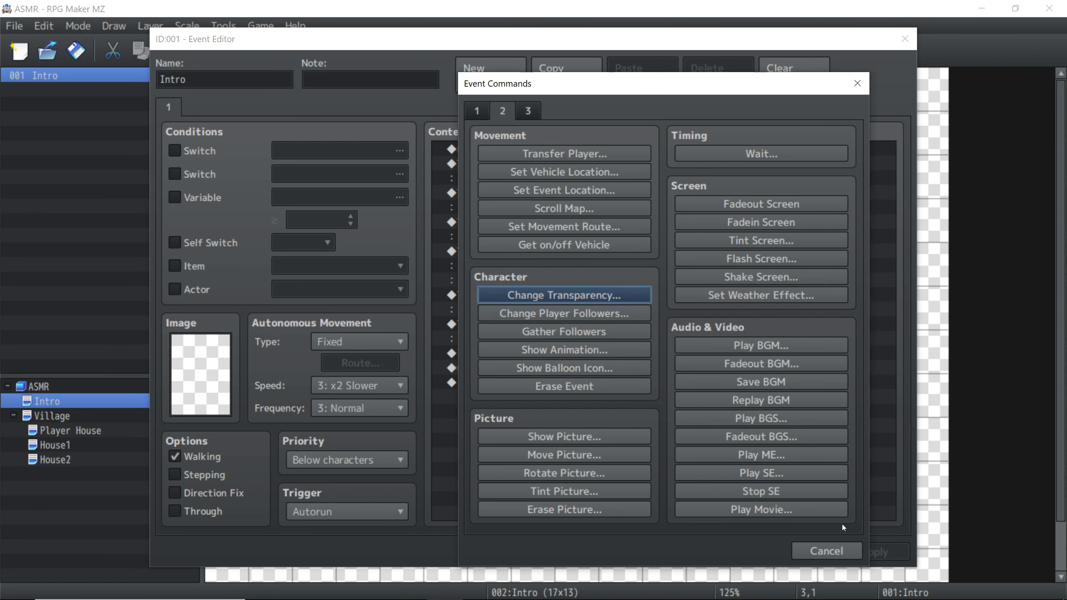
left_click(838, 549)
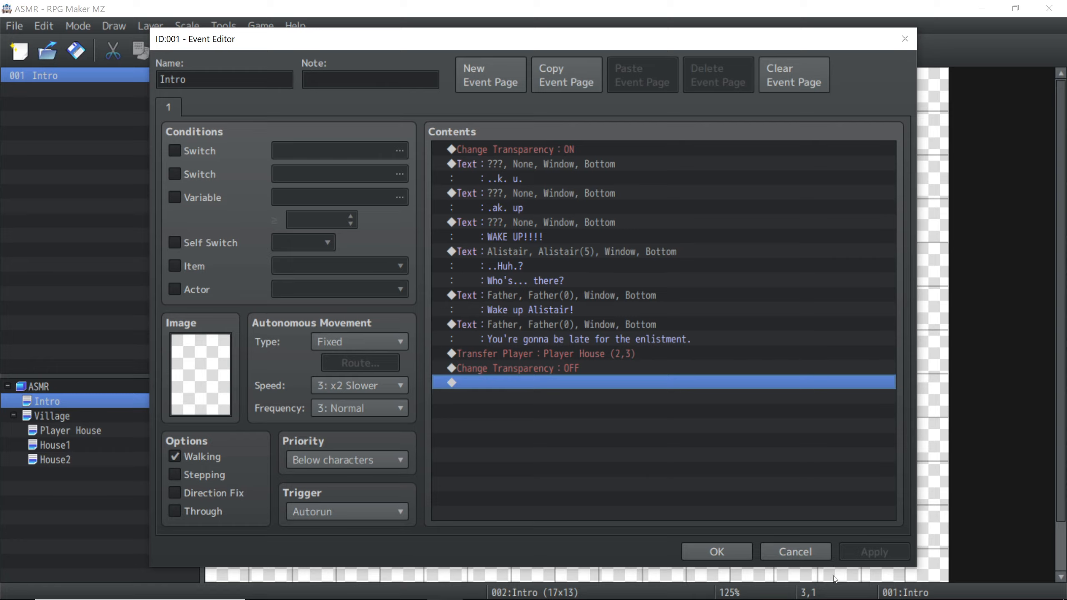
left_click(772, 551)
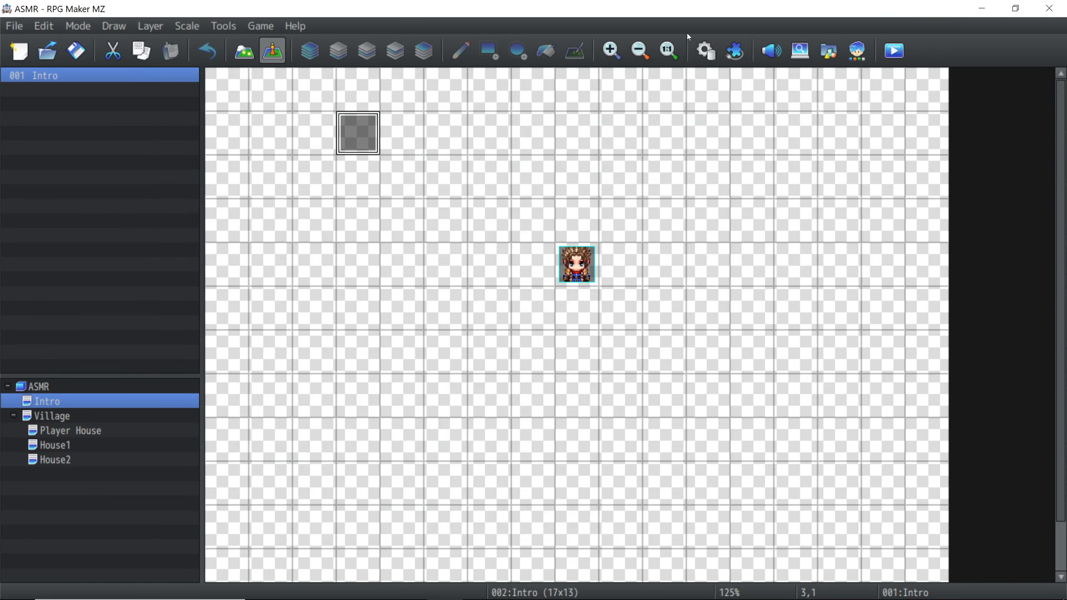
Step: Open the database entry for the actor Alistair and bring up its face image selection
left_click(706, 50)
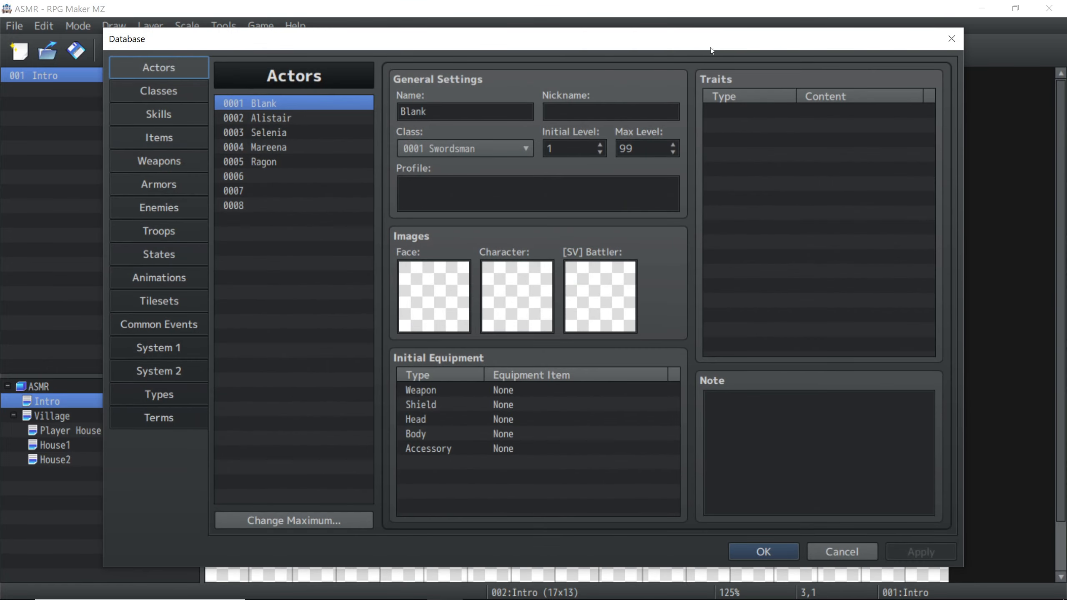
left_click(277, 117)
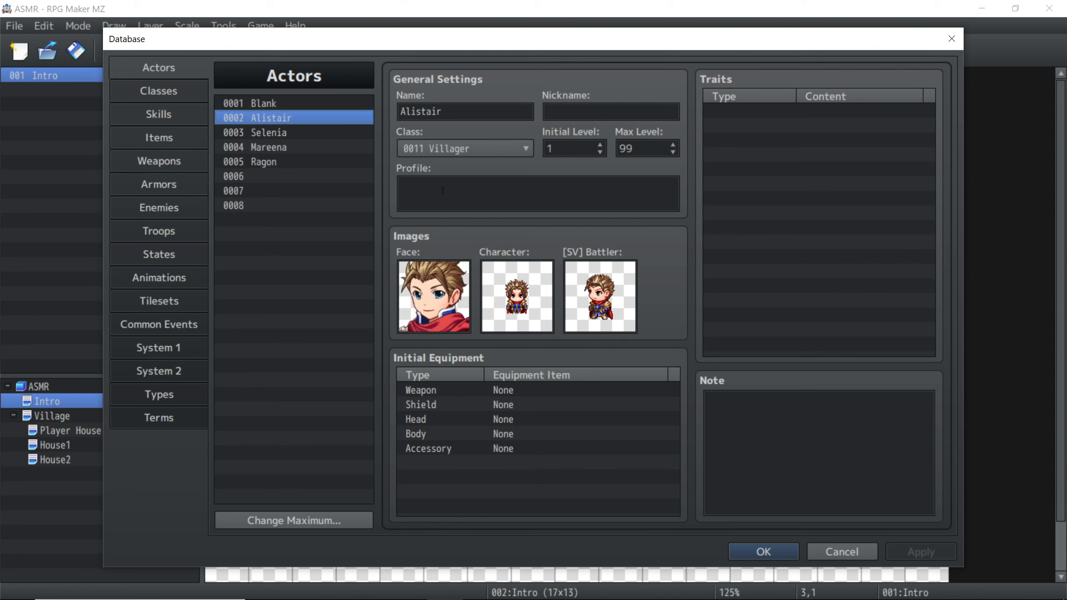
double_click(437, 281)
Step: Examine each of Alistair's six face expressions and close the image selection without changing his face
left_click(527, 187)
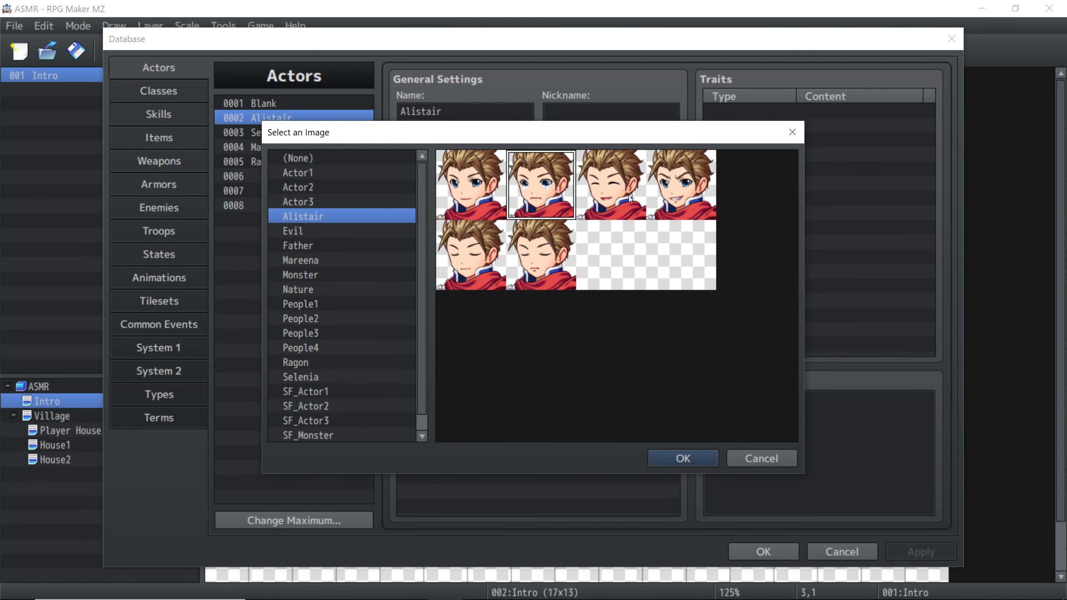
left_click(629, 195)
left_click(673, 197)
left_click(526, 264)
left_click(462, 262)
left_click(494, 206)
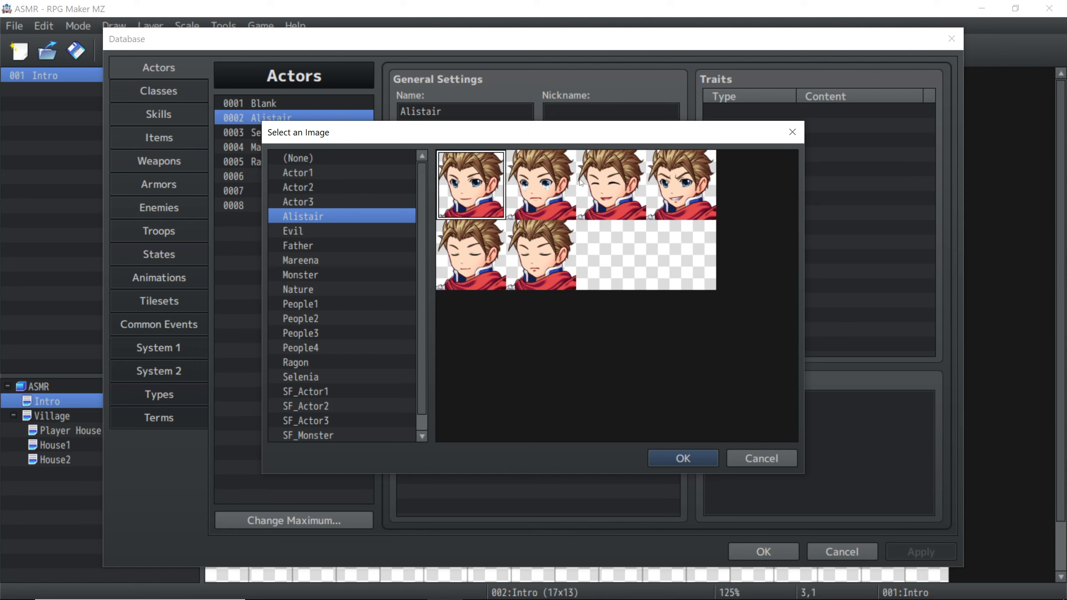
left_click(523, 191)
left_click(626, 201)
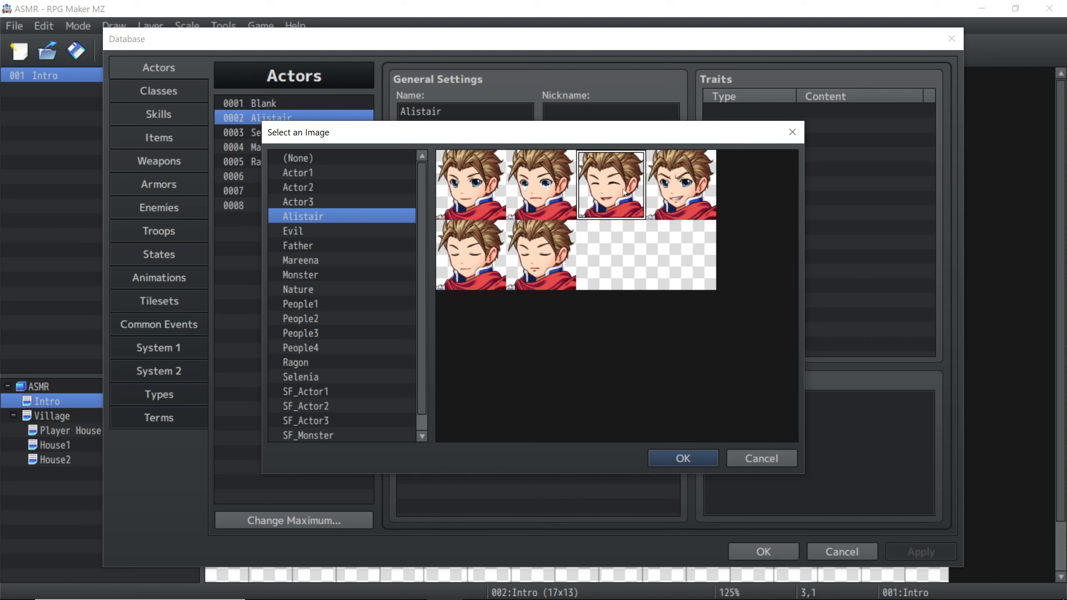
left_click(671, 198)
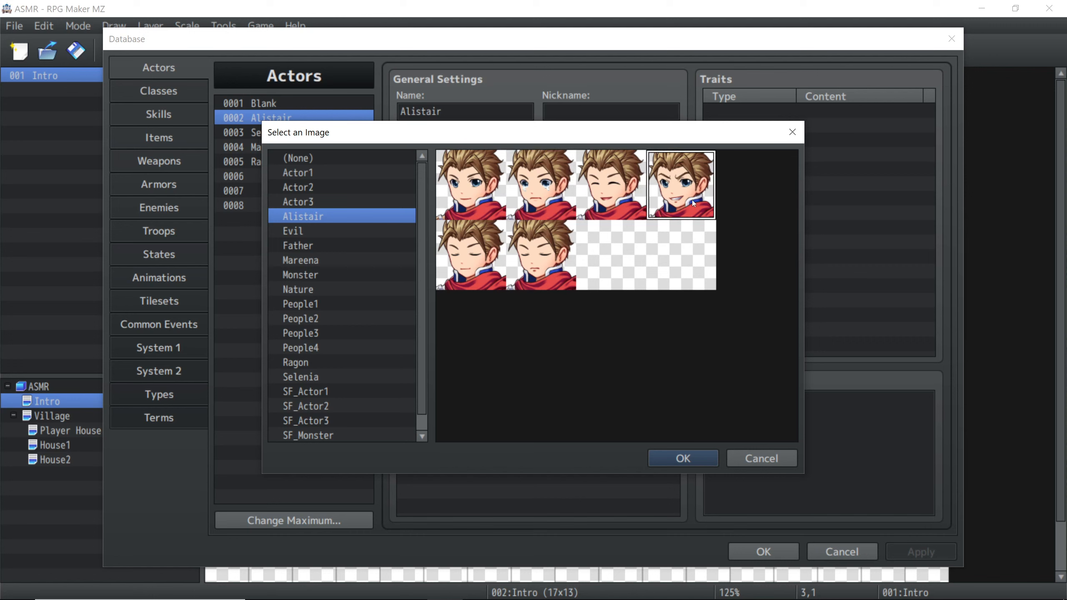
left_click(475, 266)
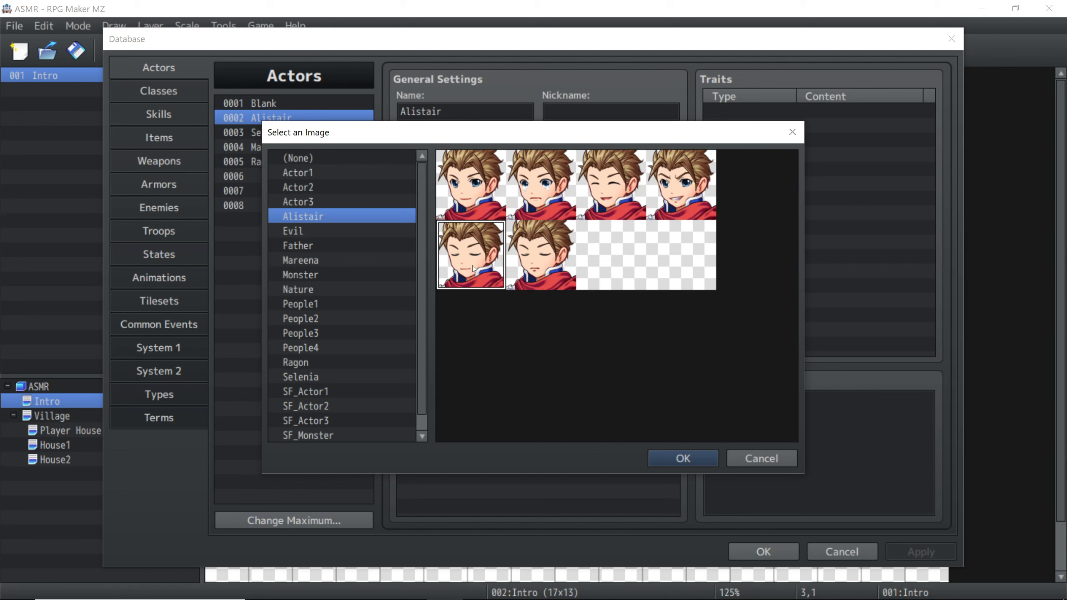
left_click(544, 263)
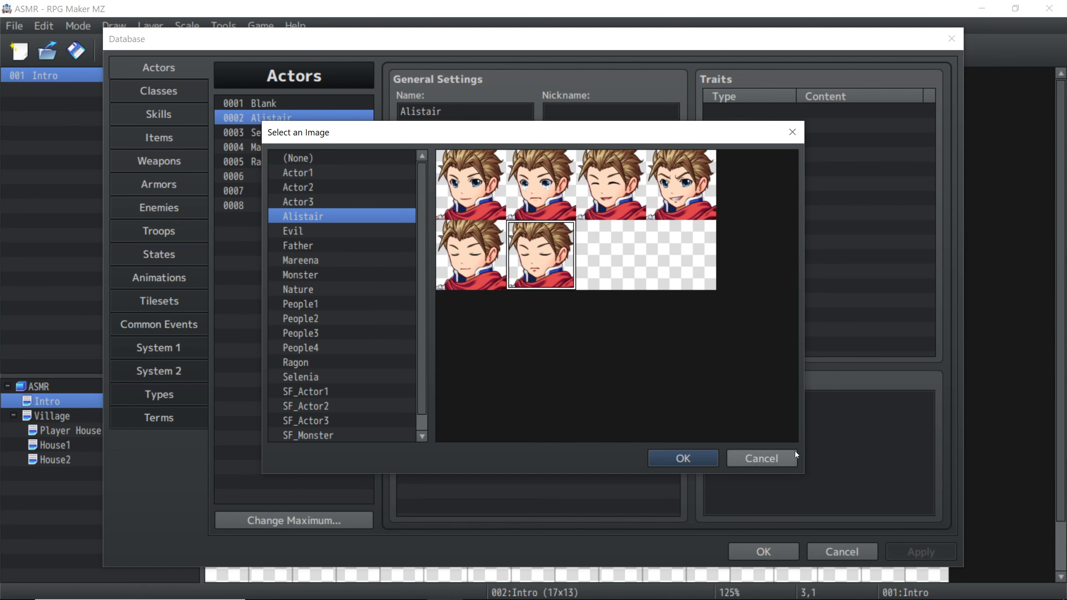
left_click(761, 458)
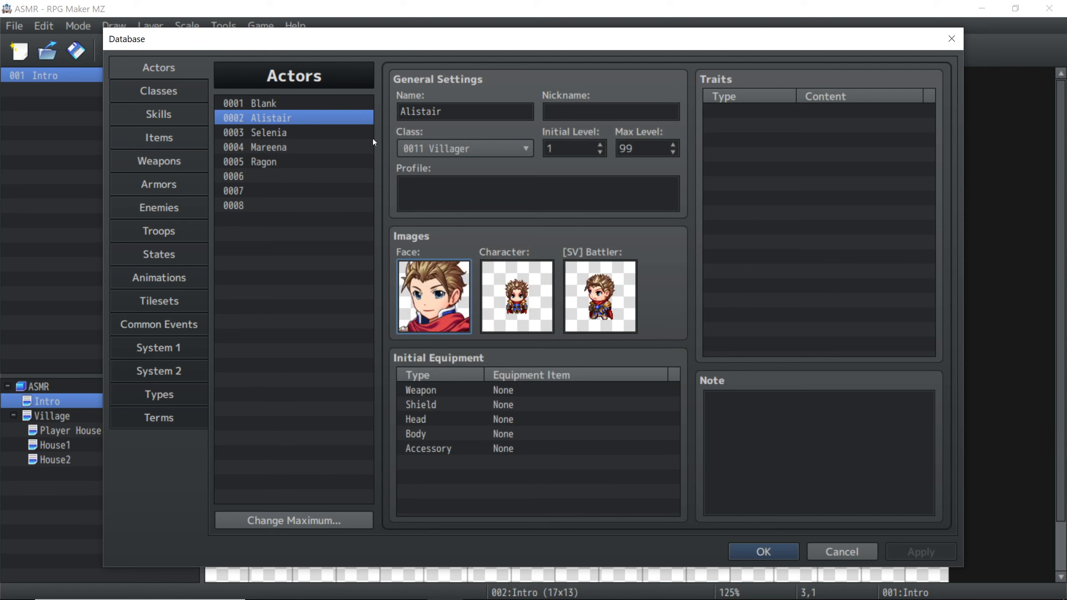
Step: Look through the actor Selenia's face expressions and leave her face image as it is
left_click(276, 134)
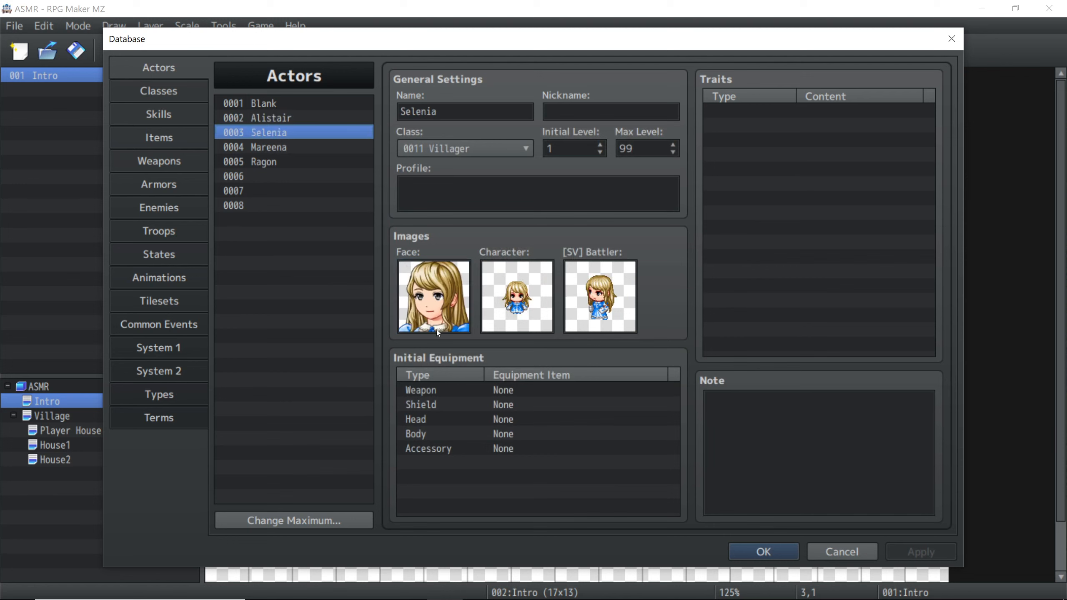
double_click(433, 287)
left_click(620, 195)
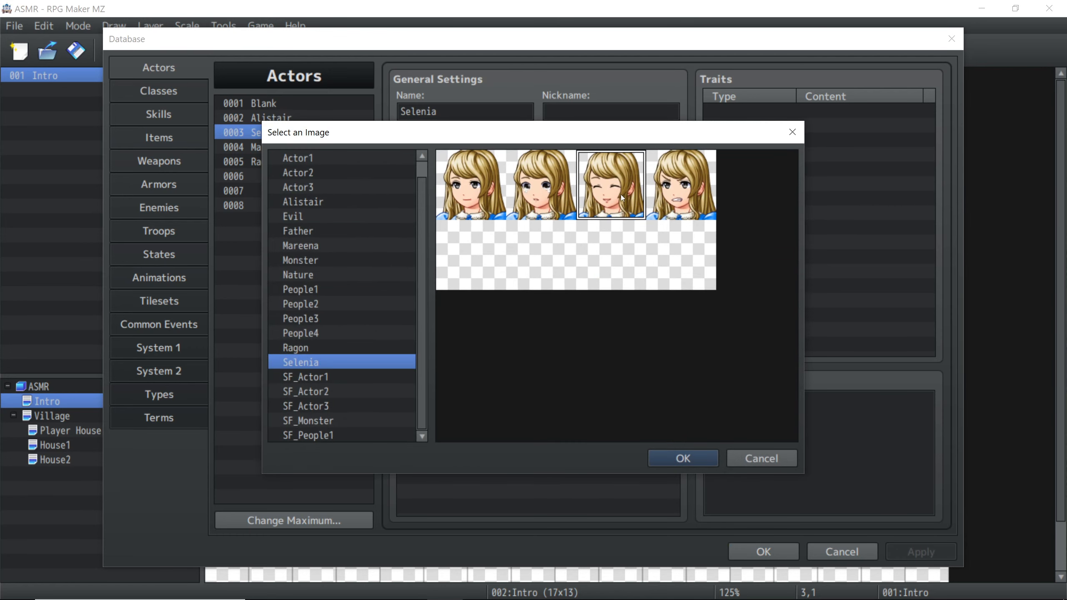
left_click(685, 198)
left_click(785, 463)
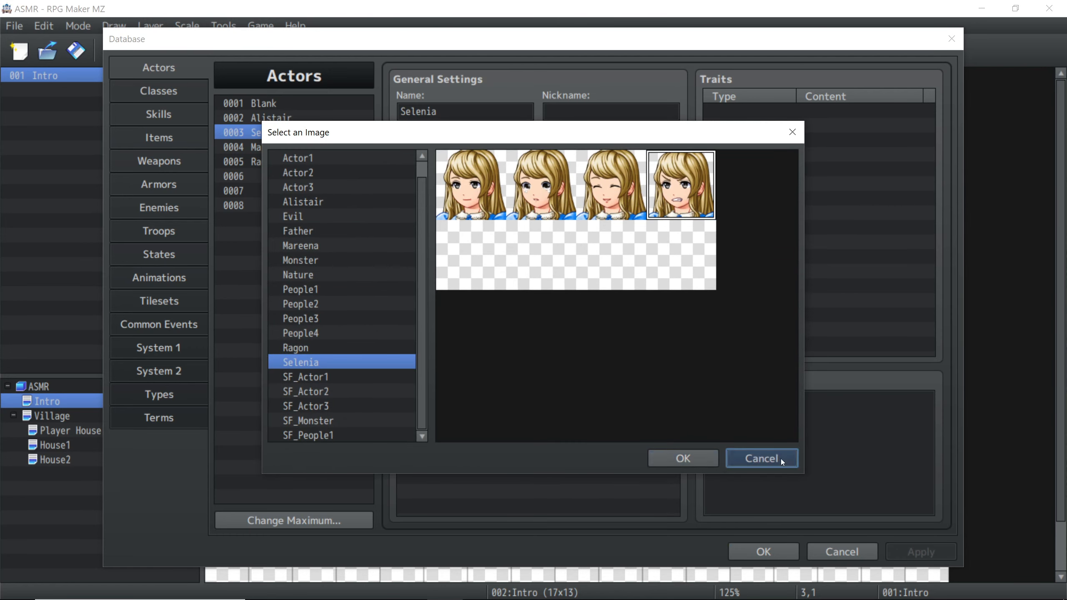
Step: Look through the actor Mareena's face expressions and cancel the image selection
left_click(284, 148)
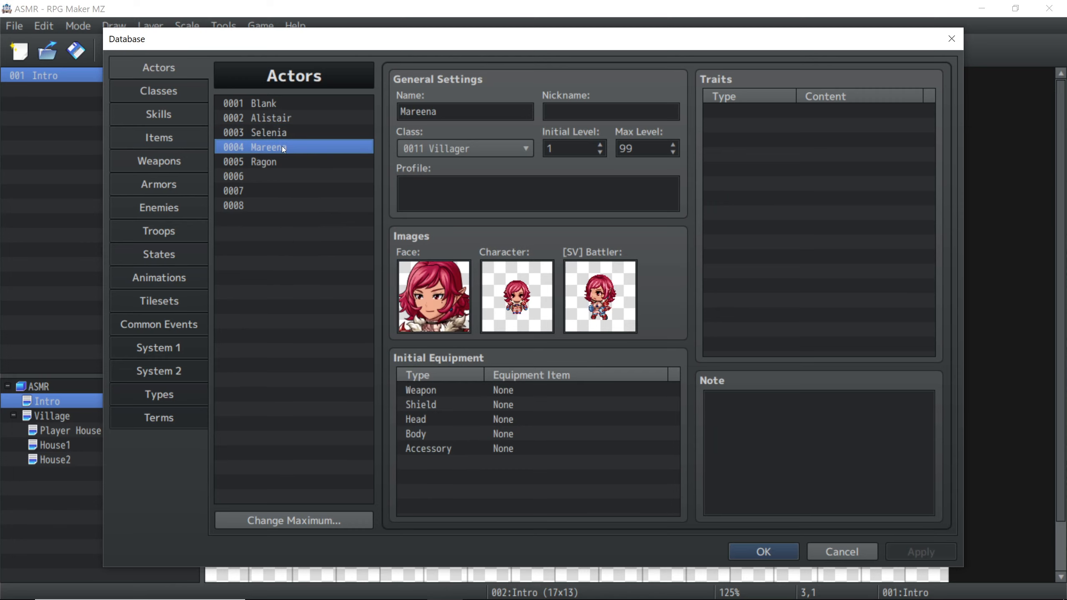
double_click(453, 299)
left_click(568, 200)
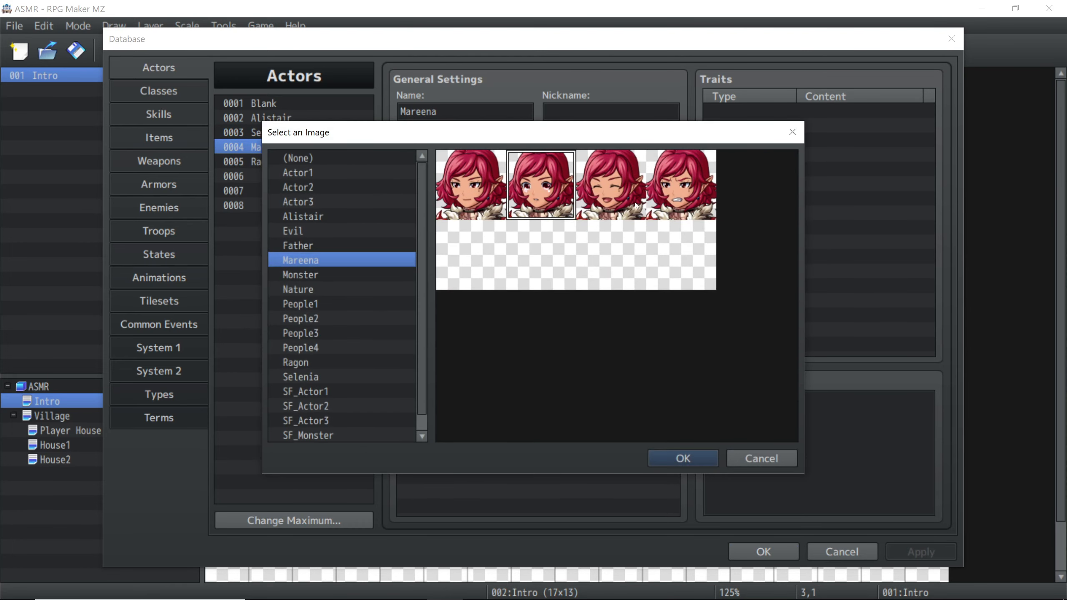
left_click(635, 205)
left_click(706, 206)
left_click(583, 207)
left_click(470, 202)
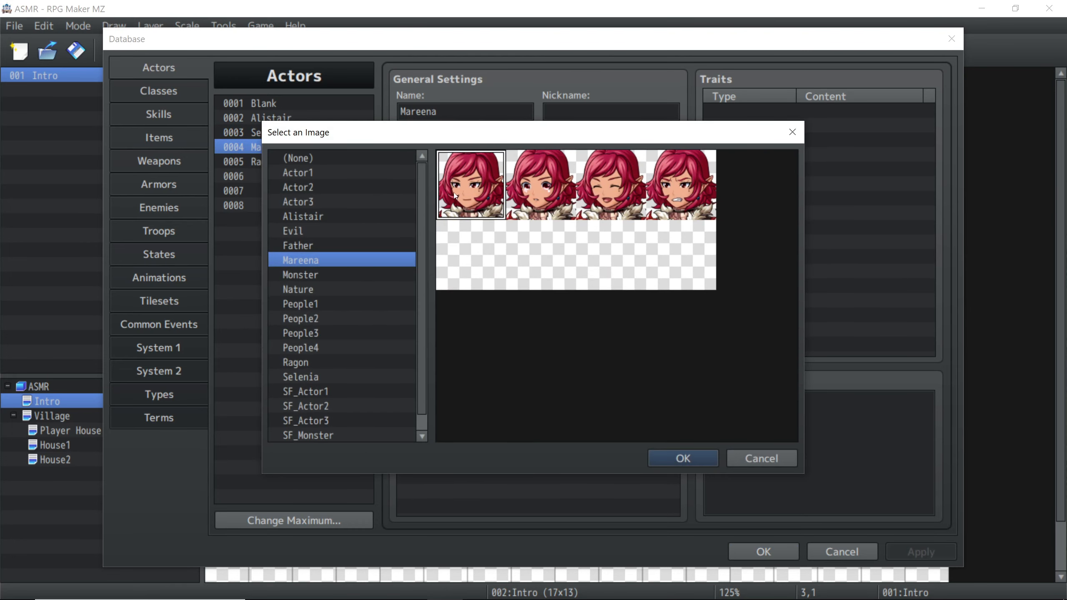
left_click(766, 458)
Step: Look through the actor Ragon's face expressions and cancel the image selection
left_click(266, 163)
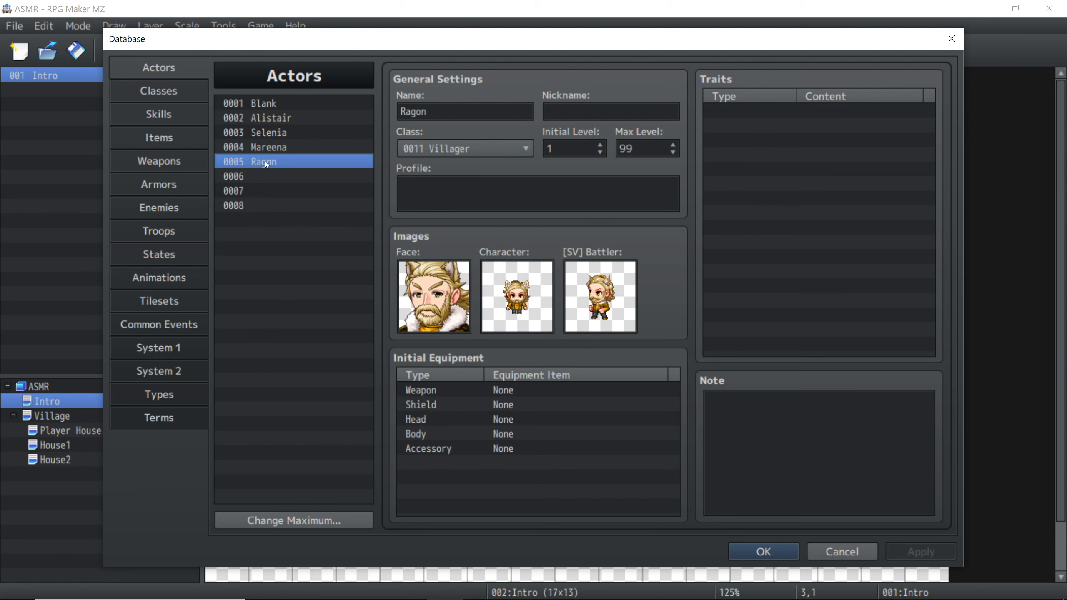
double_click(435, 296)
key("Right")
key("Right")
key("Right")
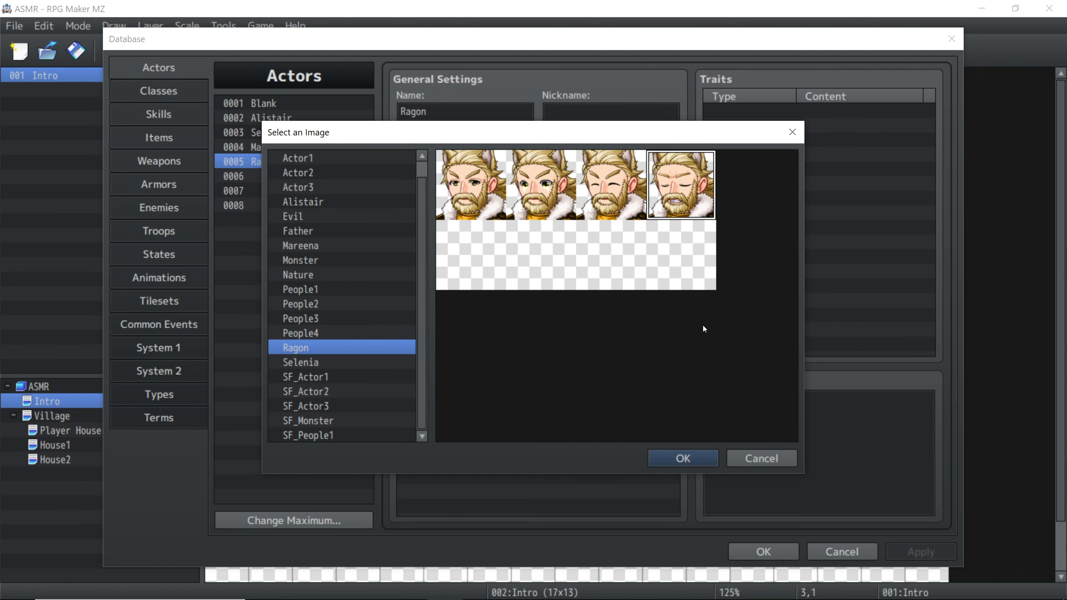
left_click(758, 458)
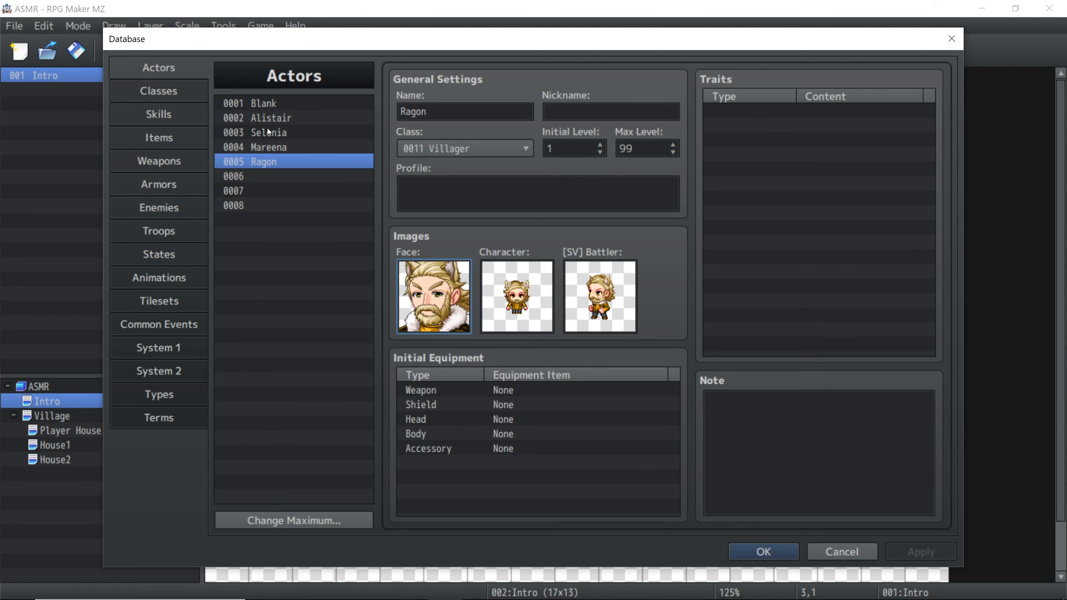
Step: Compare the database entries of Alistair, Selenia, Mareena and Ragon, and close the database without changes
left_click(270, 147)
left_click(270, 164)
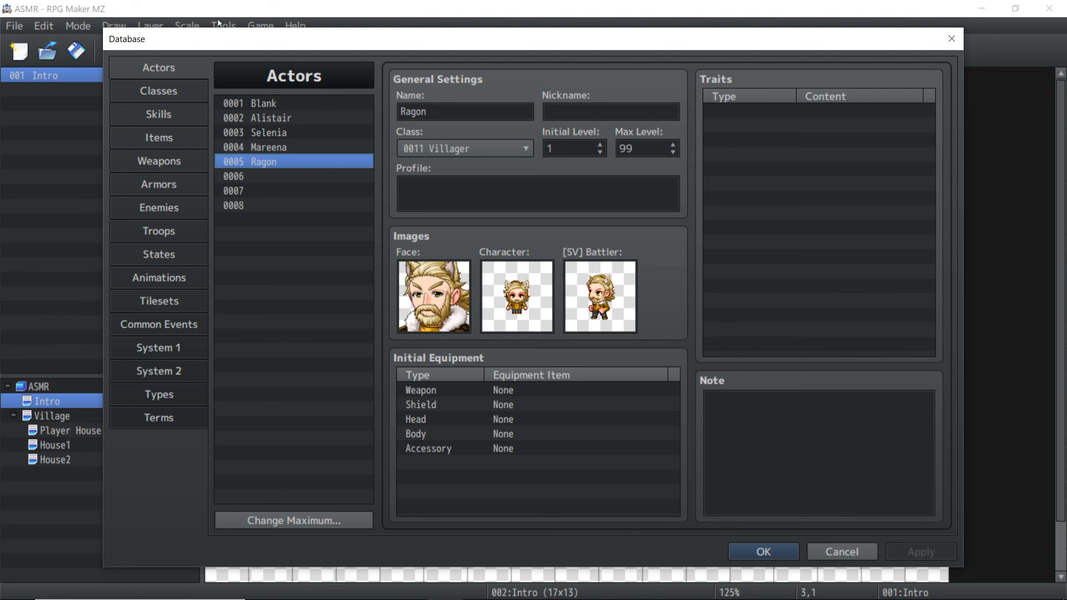
left_click(266, 133)
left_click(265, 119)
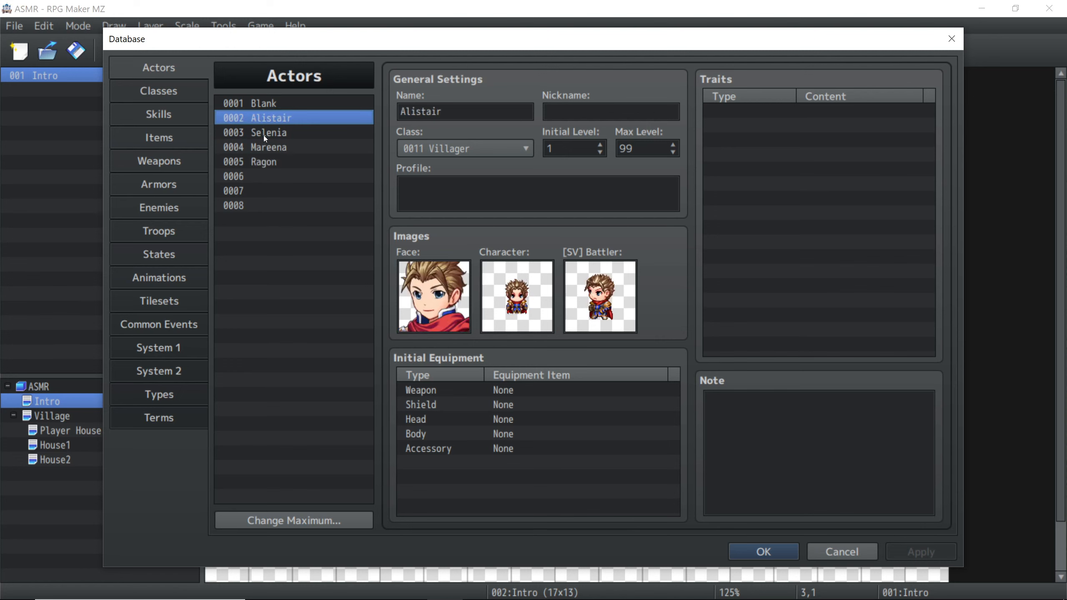
left_click(265, 144)
left_click(260, 121)
left_click(264, 134)
left_click(269, 147)
left_click(277, 162)
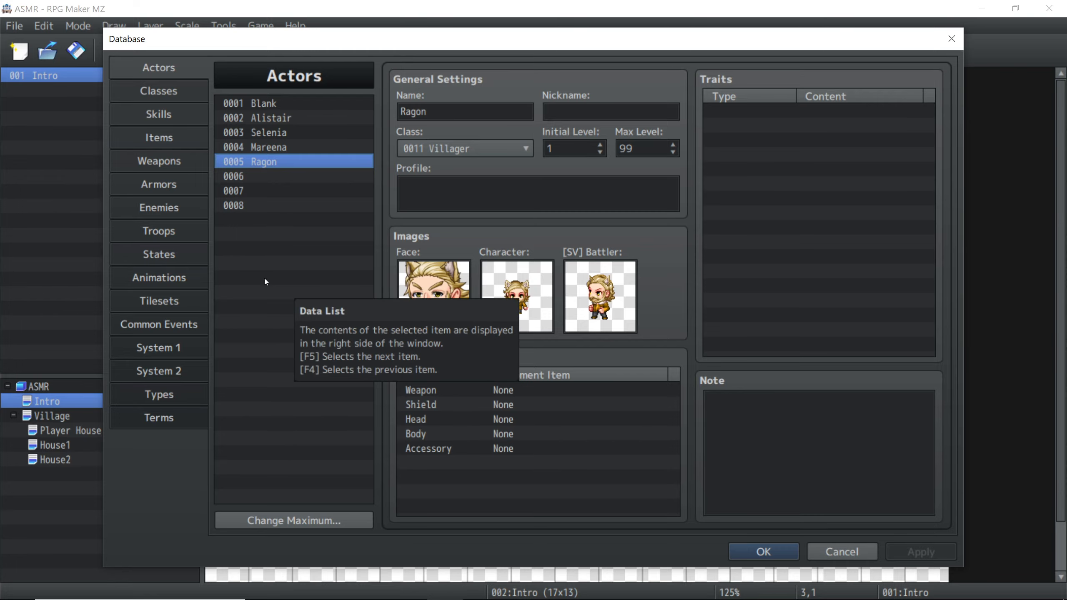
left_click(862, 546)
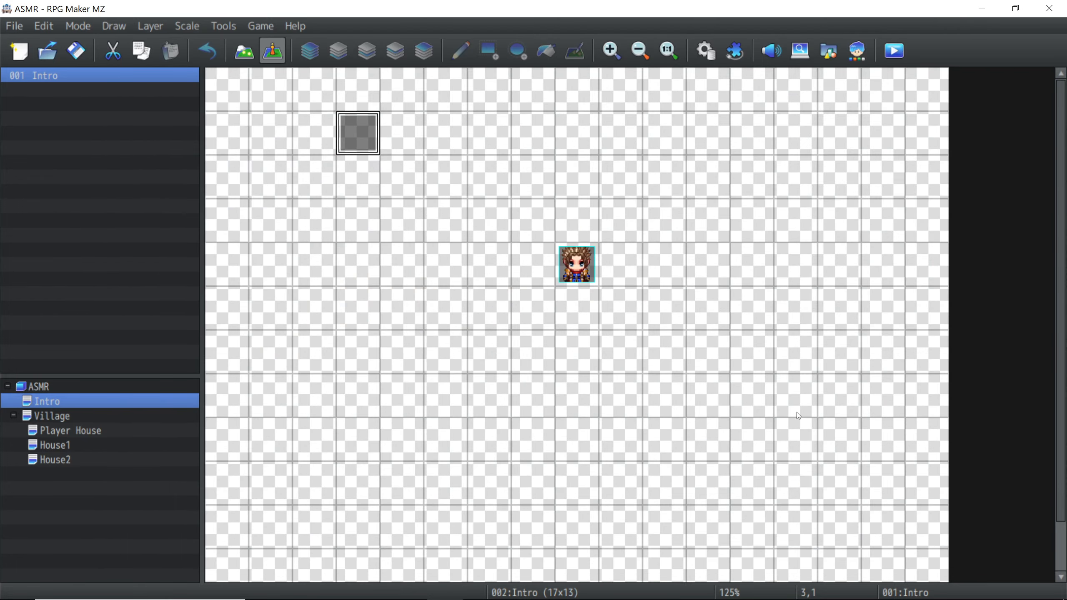
Step: Review the Village, Player House, House1 and House2 maps, ending on the Village map
left_click(68, 418)
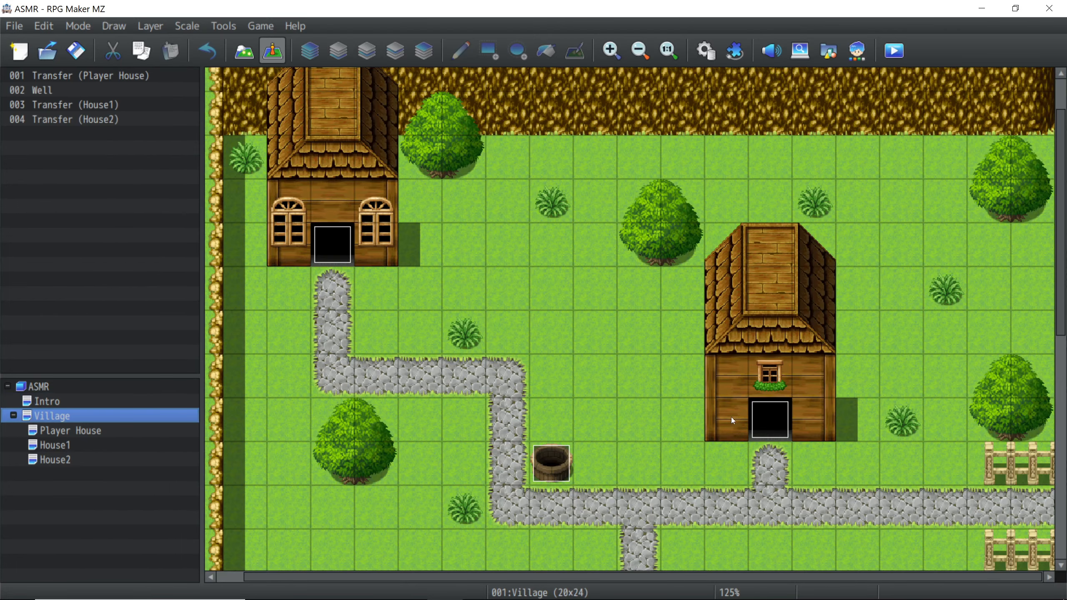
scroll(613, 334, "down", 10)
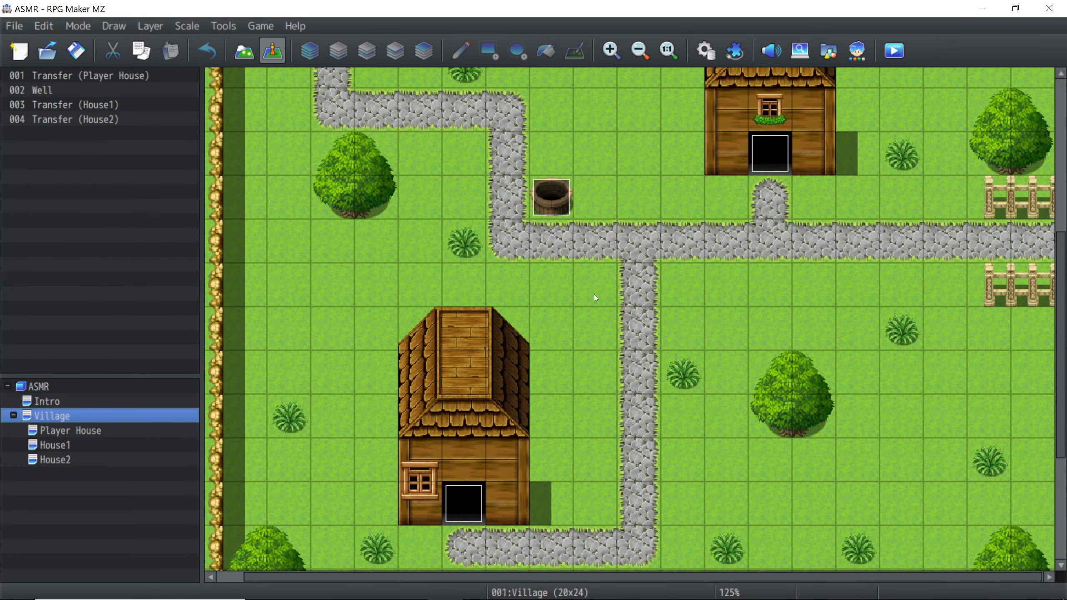
left_click(91, 431)
left_click(87, 445)
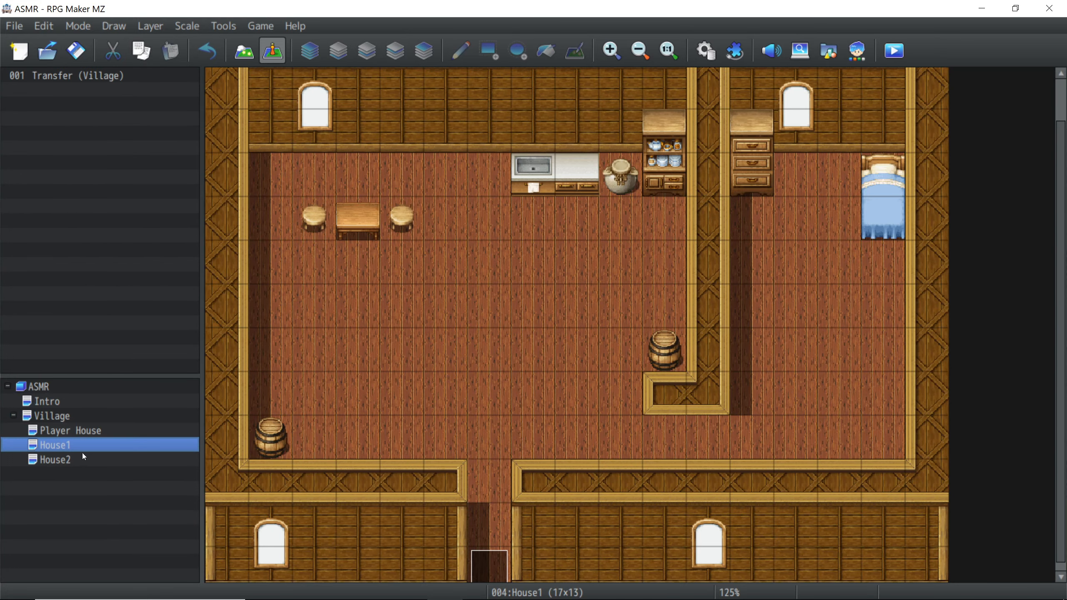
left_click(79, 460)
left_click(76, 444)
left_click(73, 415)
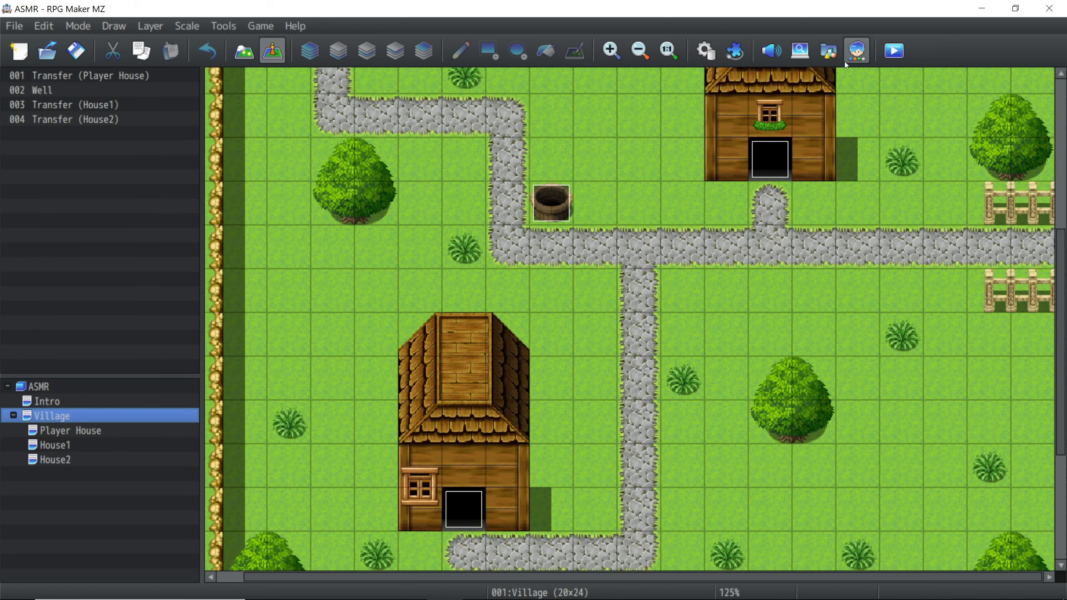
Step: Open the database at the class definitions
left_click(706, 50)
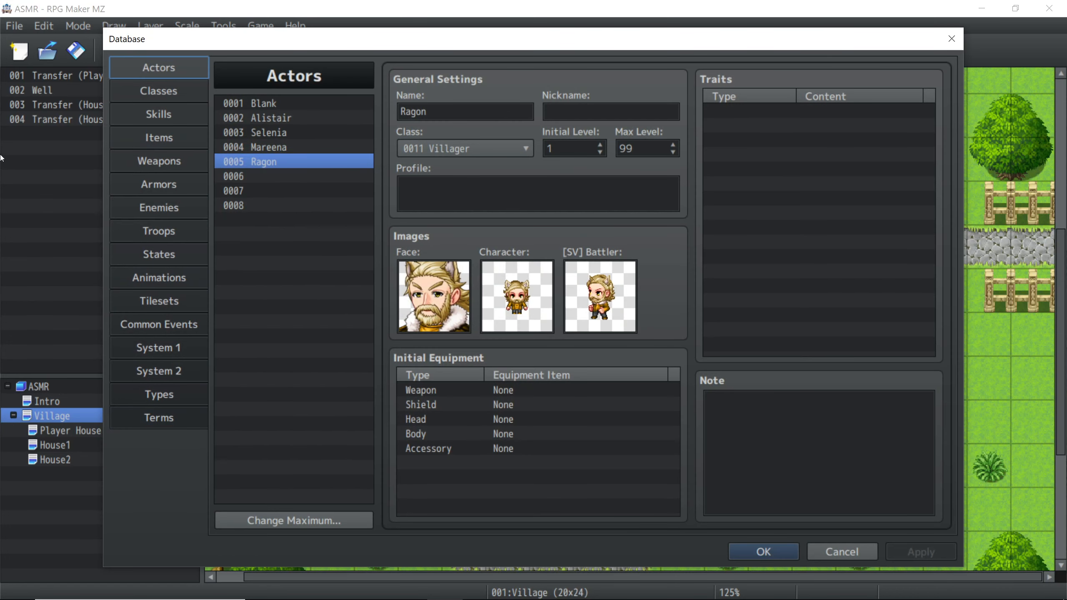
left_click(145, 92)
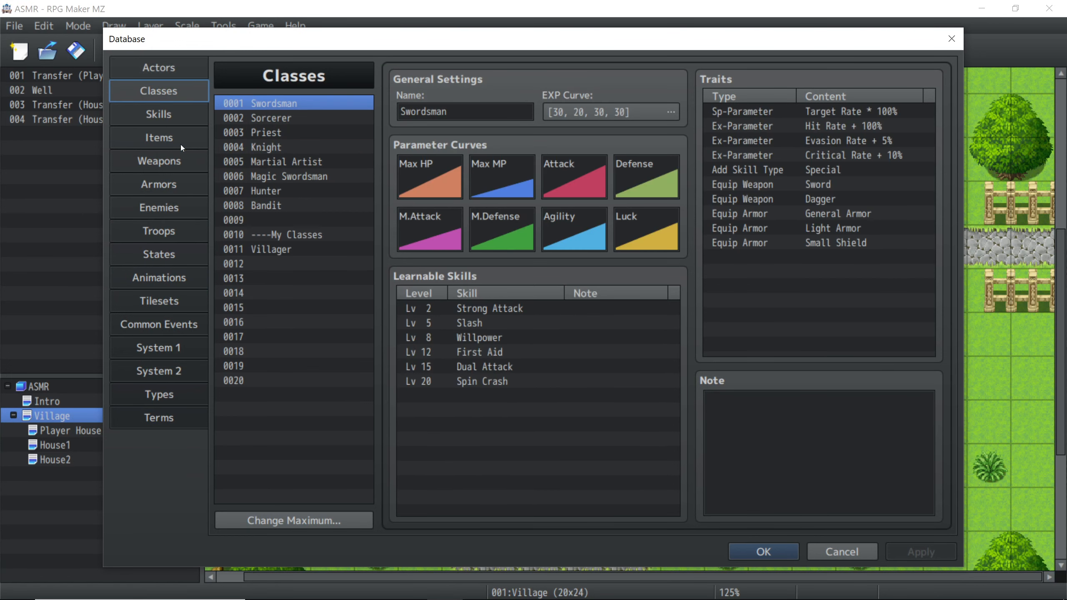
left_click(270, 264)
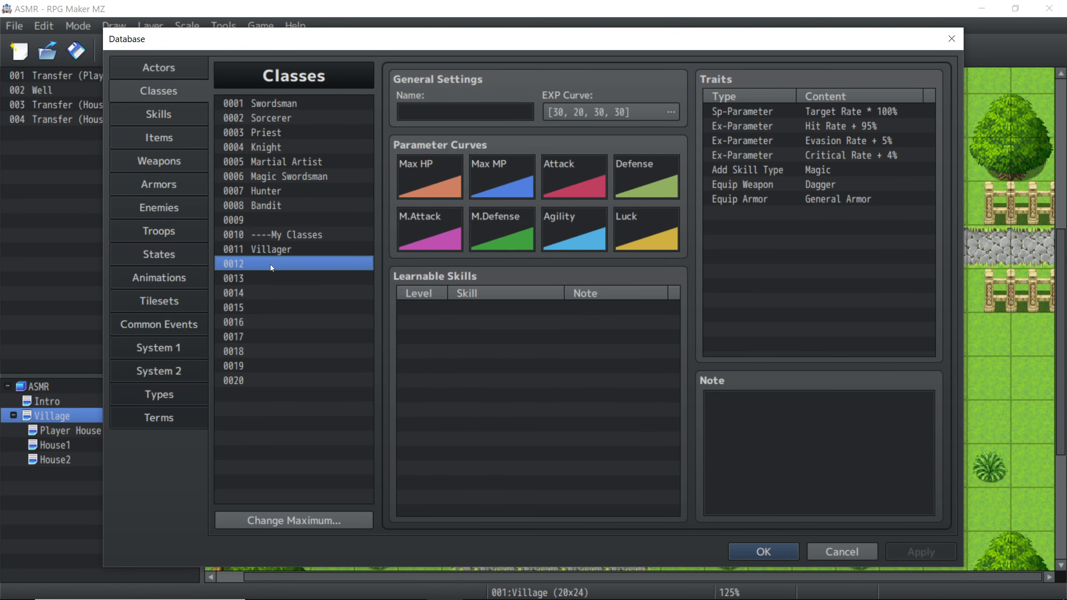
left_click(484, 119)
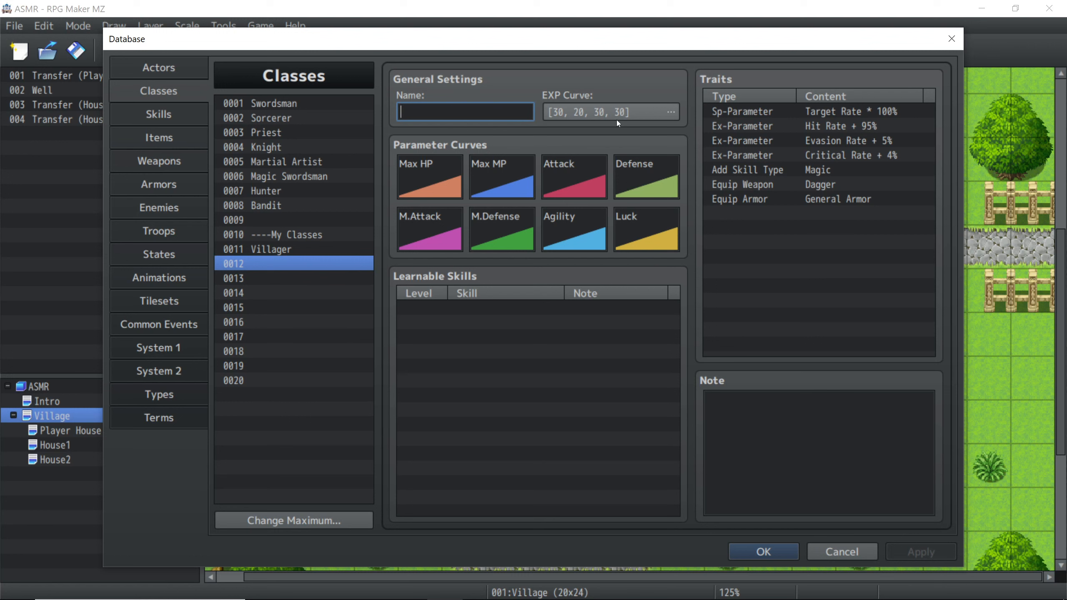
type("Kn")
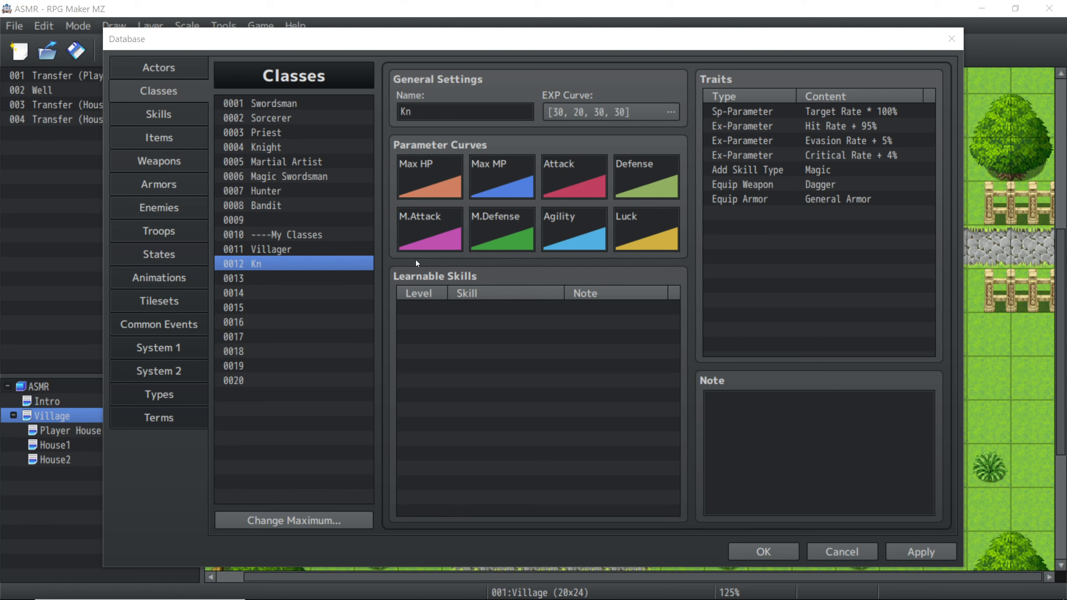
left_click(533, 318)
left_click_drag(445, 112, 289, 116)
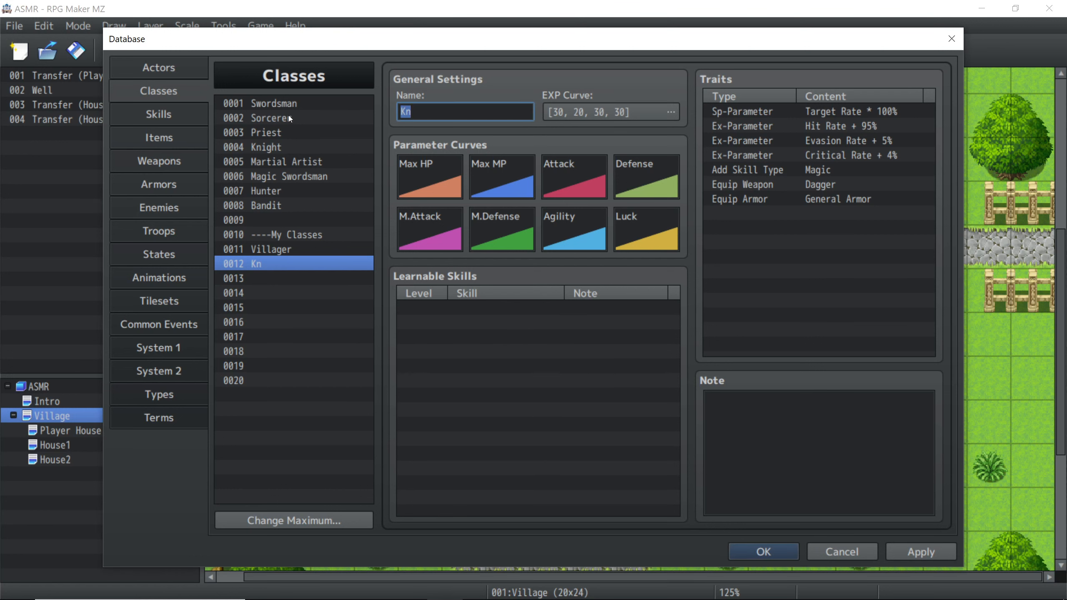
key("BackSpace")
Step: Clear the Water and Earth entries from the database's element types and select the emptied slot 05
left_click(165, 420)
left_click(168, 395)
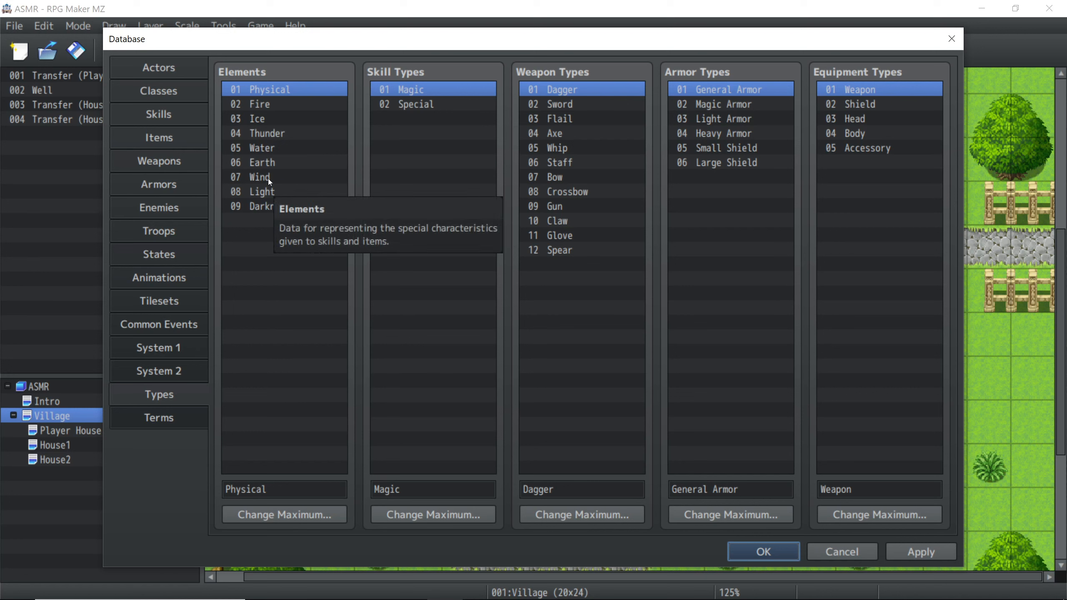
left_click(266, 163)
left_click(266, 151)
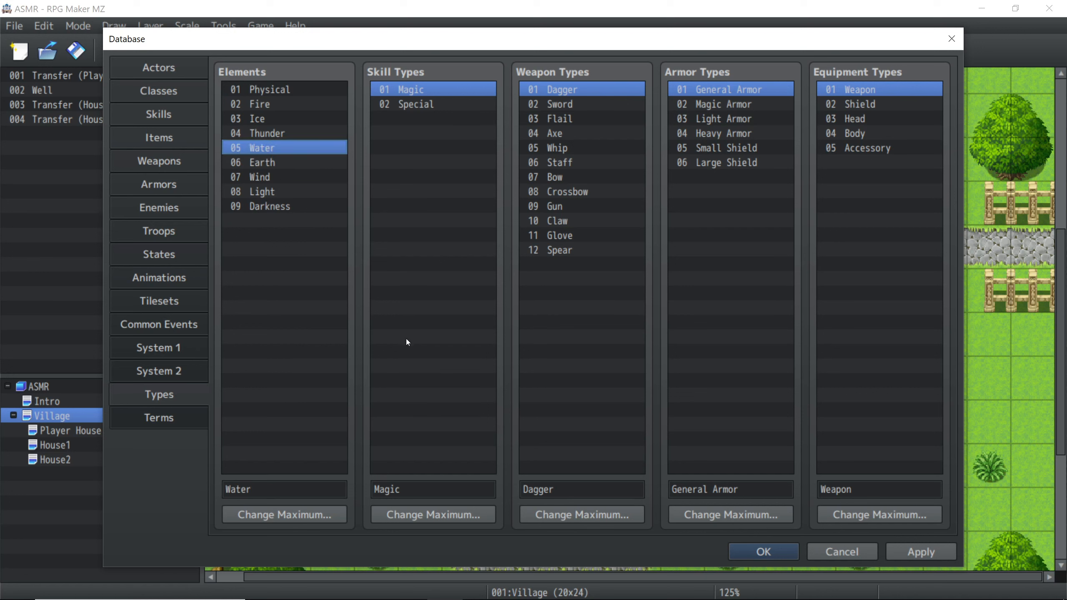
key("Delete")
left_click(275, 159)
key("Delete")
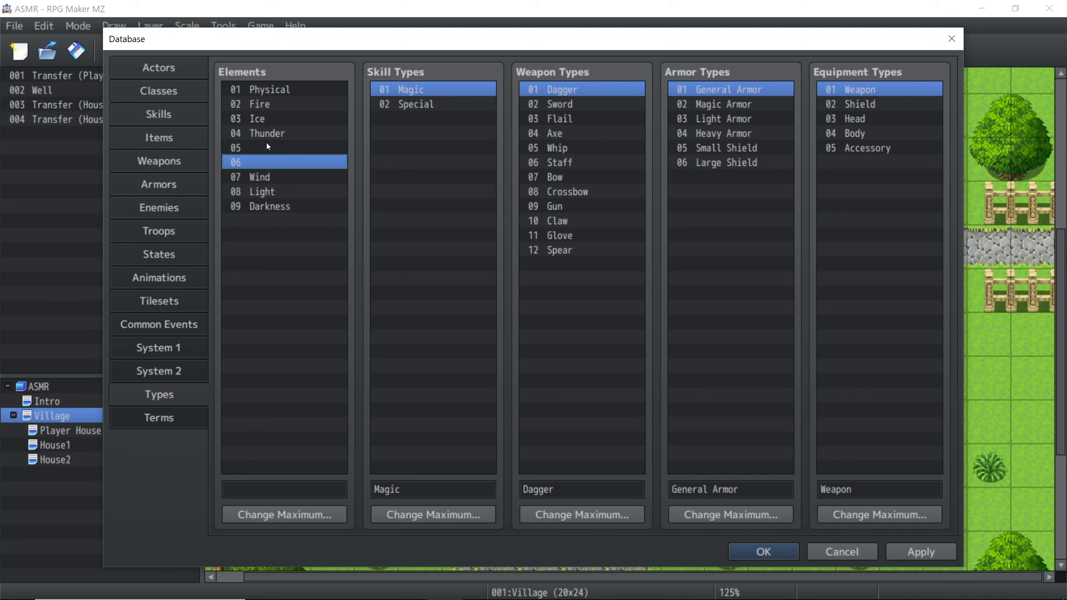
left_click(265, 178)
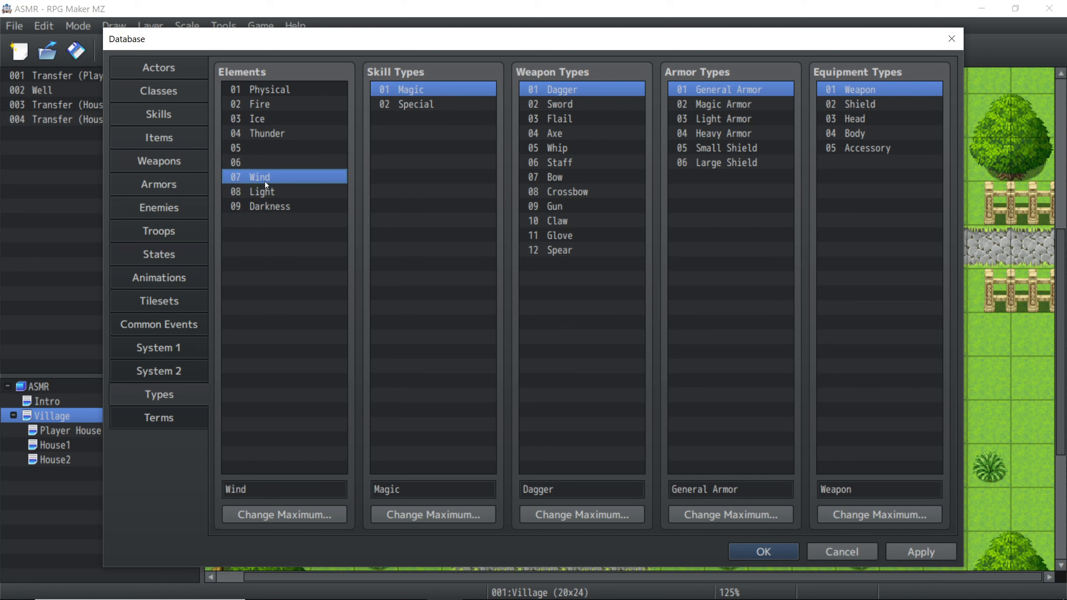
left_click(259, 151)
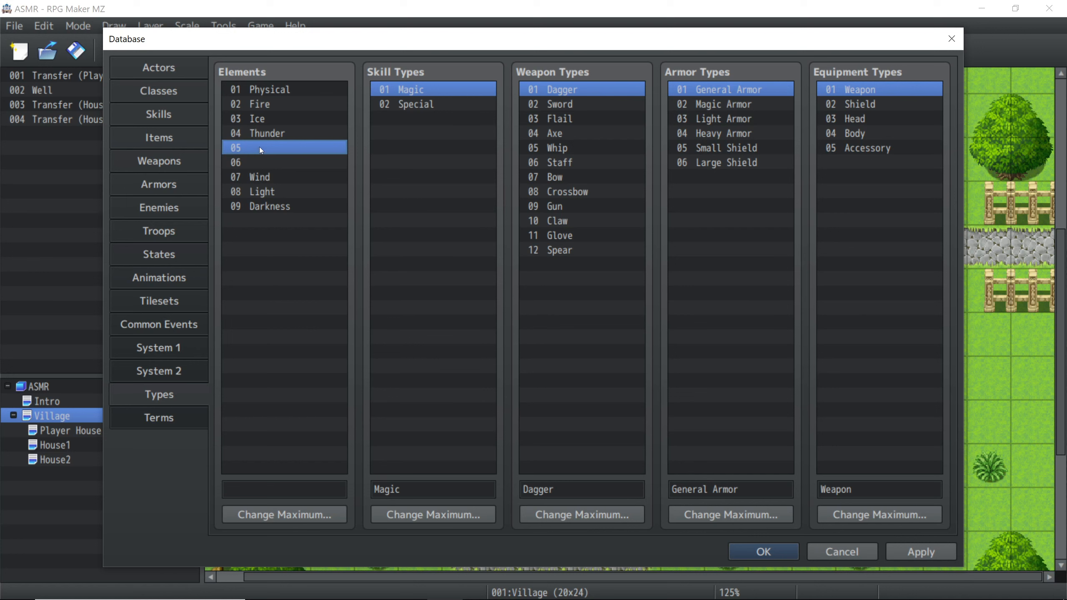
right_click(259, 147)
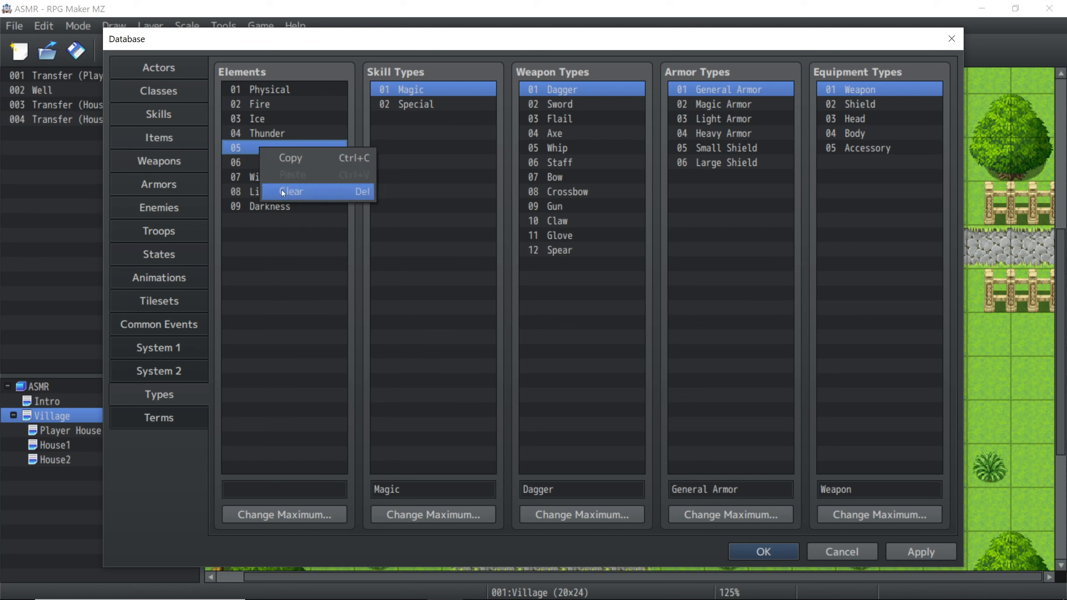
left_click(281, 190)
right_click(259, 162)
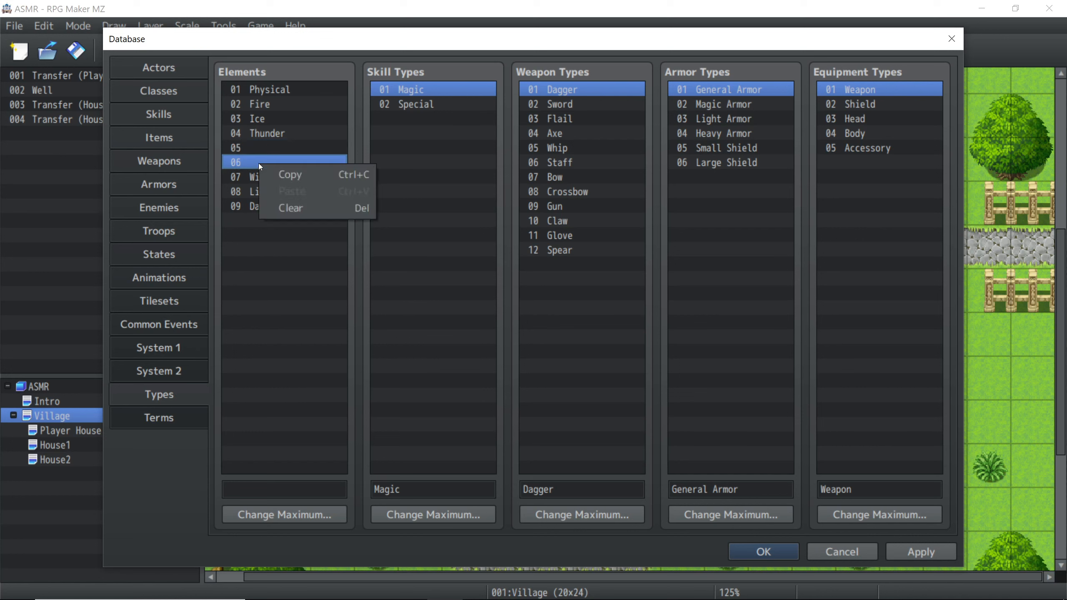
left_click(296, 205)
right_click(271, 147)
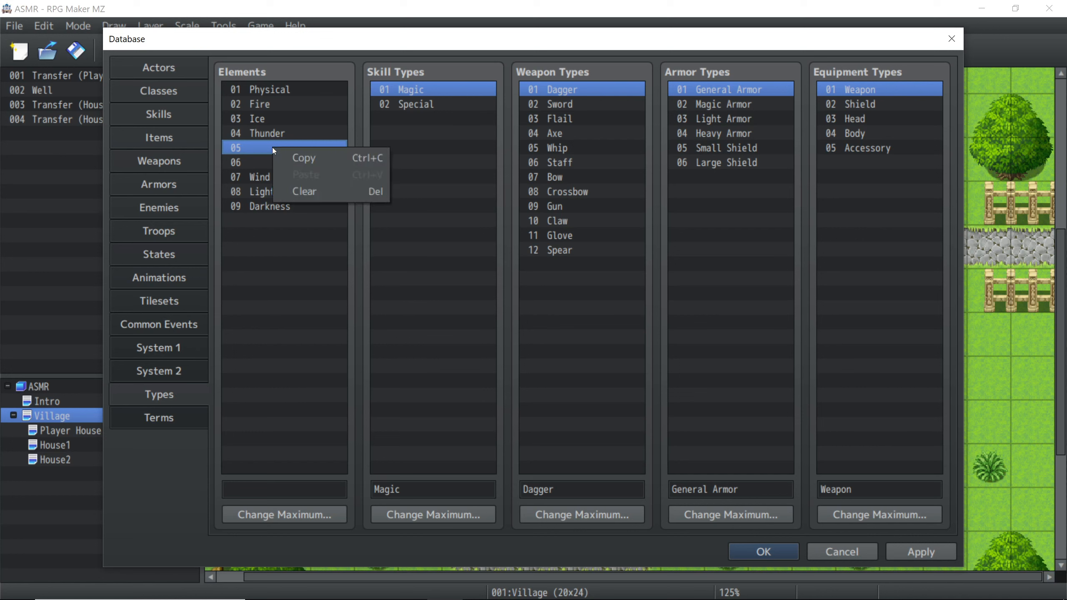
Step: Name element slot 05 Wind, slot 06 Light and slot 07 Darkness
left_click(260, 145)
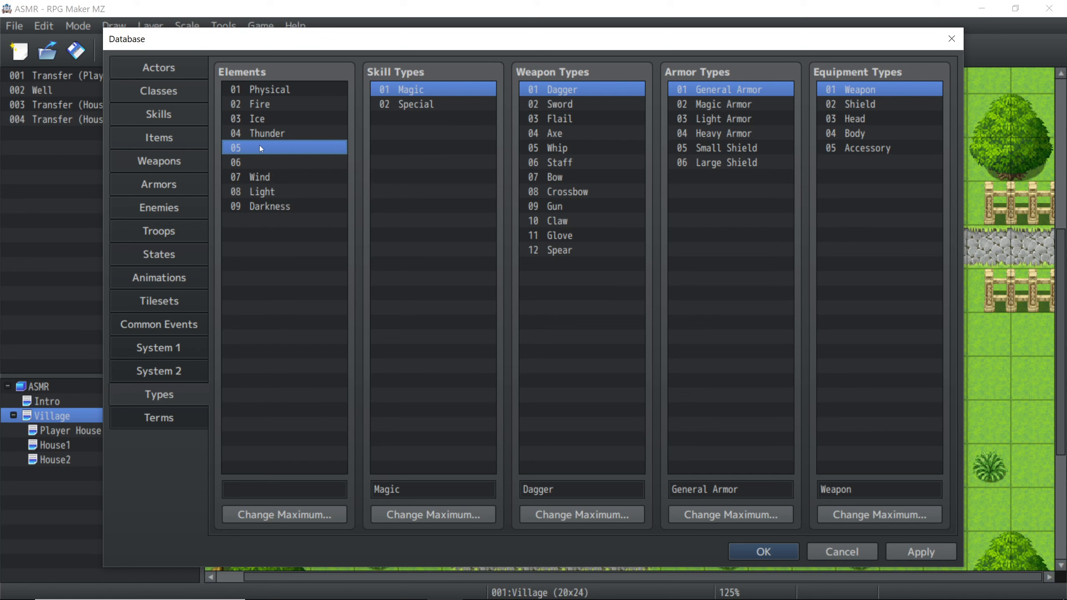
left_click(308, 491)
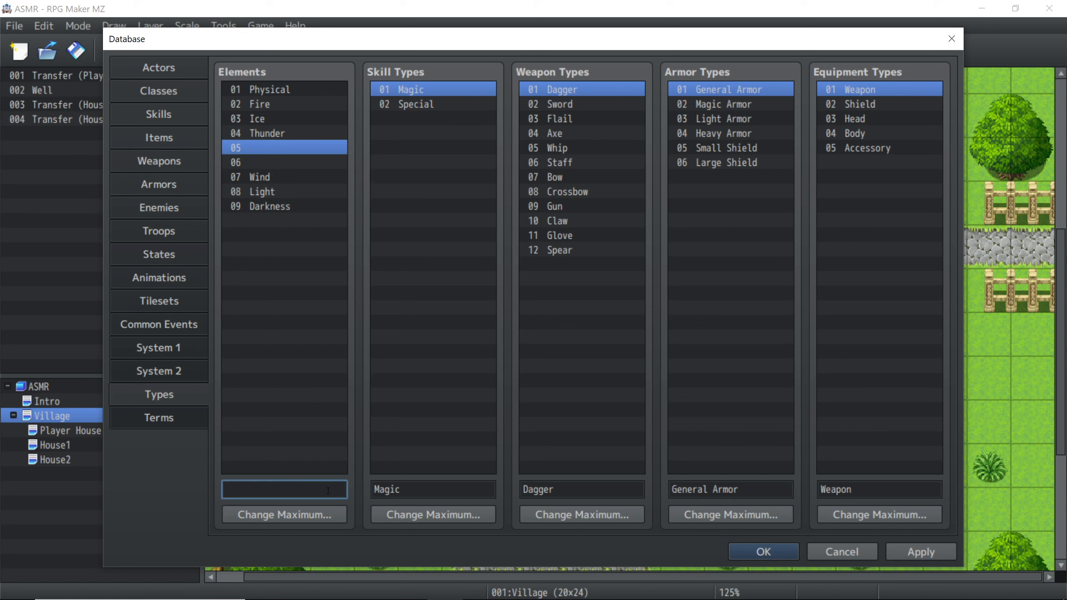
type("Wind")
key("Tab")
left_click(256, 160)
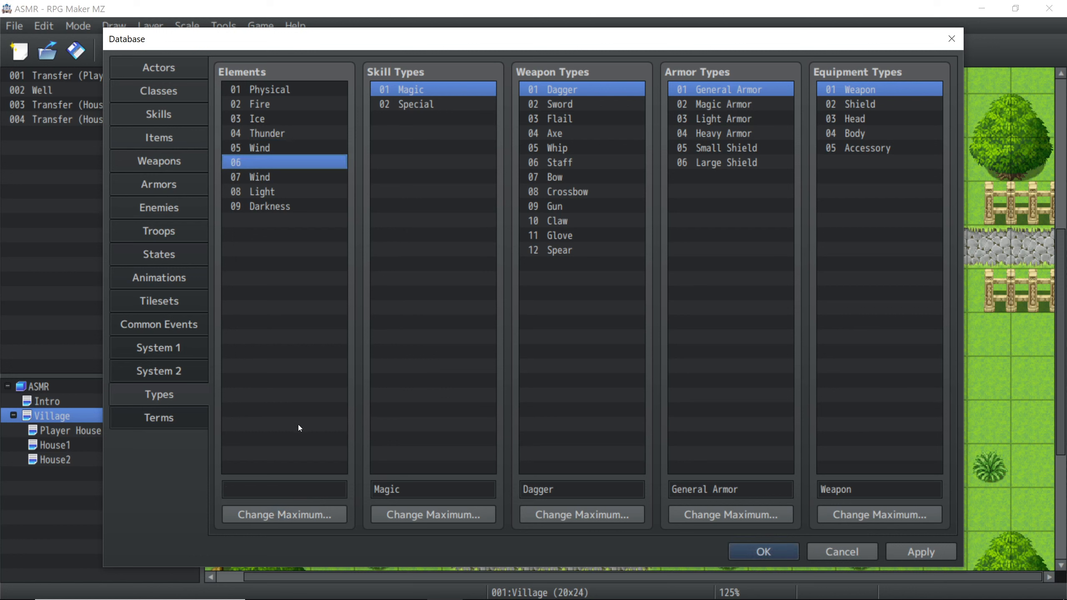
left_click(304, 484)
type("Light")
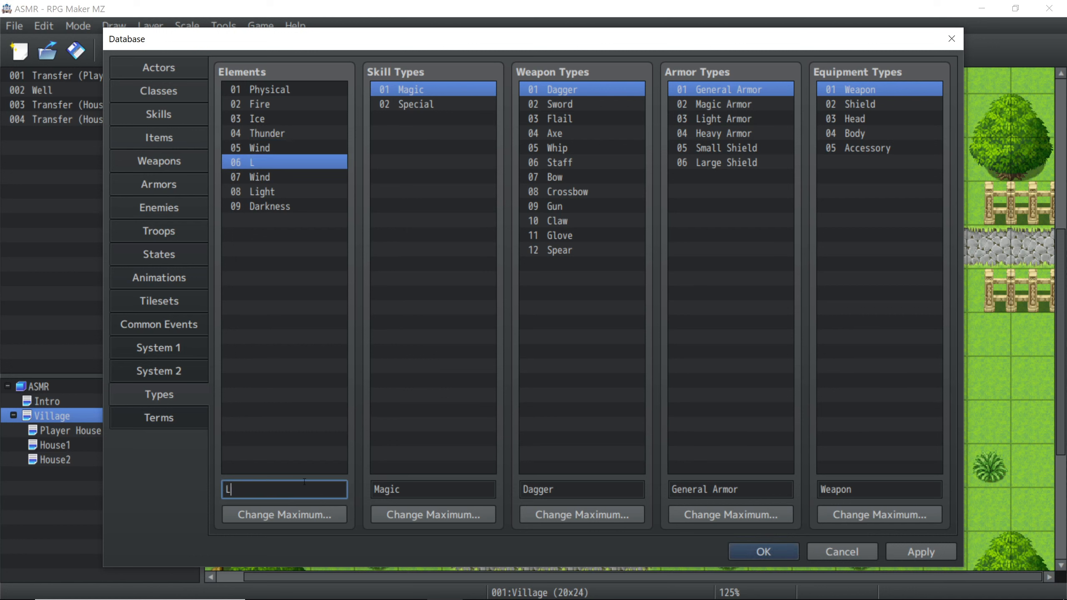
left_click(272, 177)
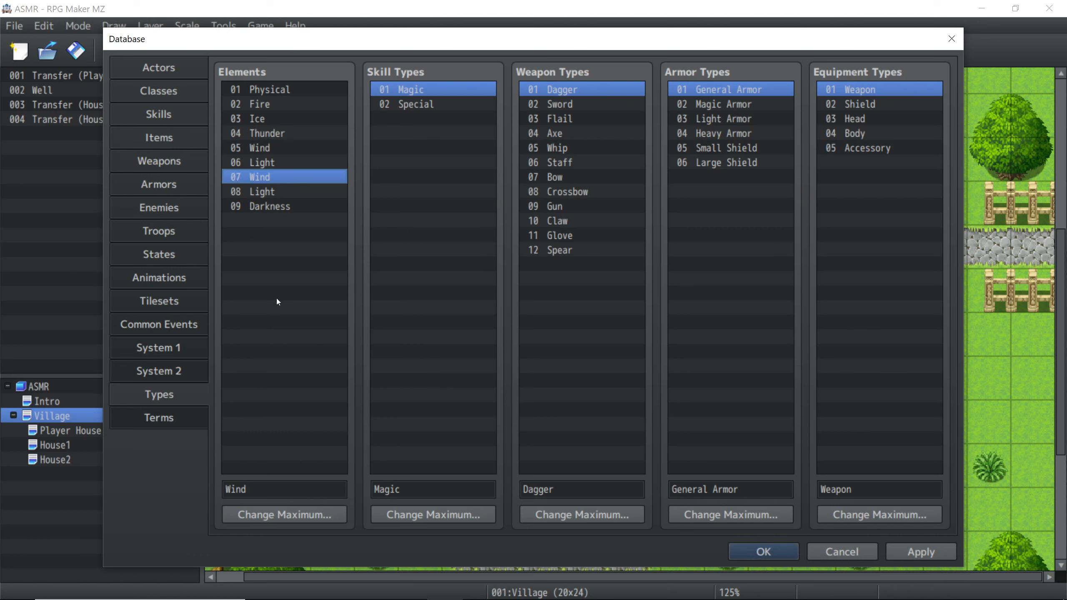
left_click_drag(284, 489, 219, 484)
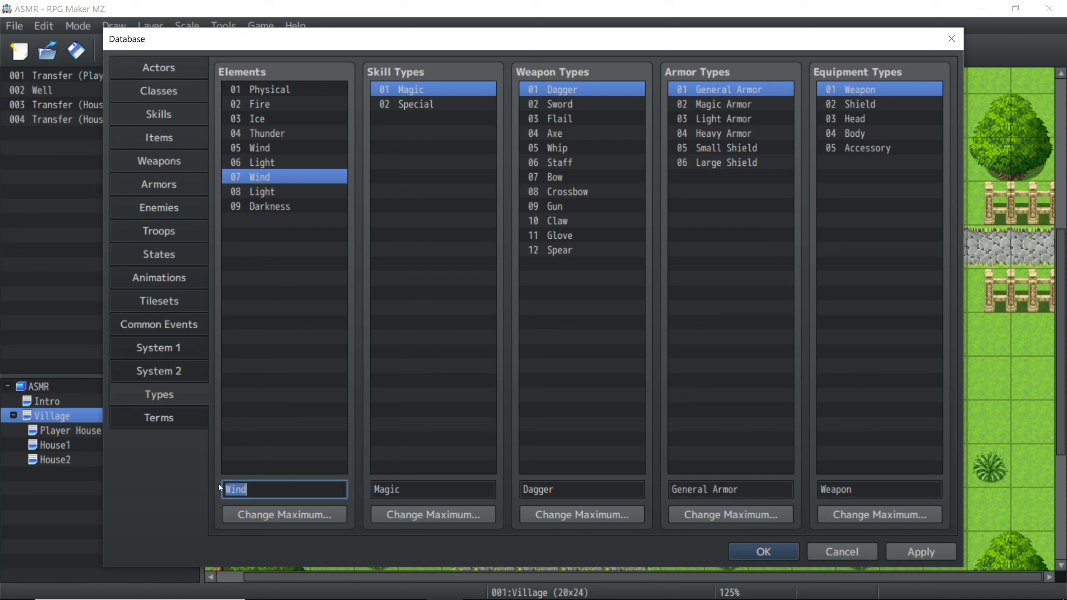
type("Darkness")
Step: Clear the duplicate Light and Darkness entries from element slots 08 and 09
left_click(270, 190)
right_click(269, 193)
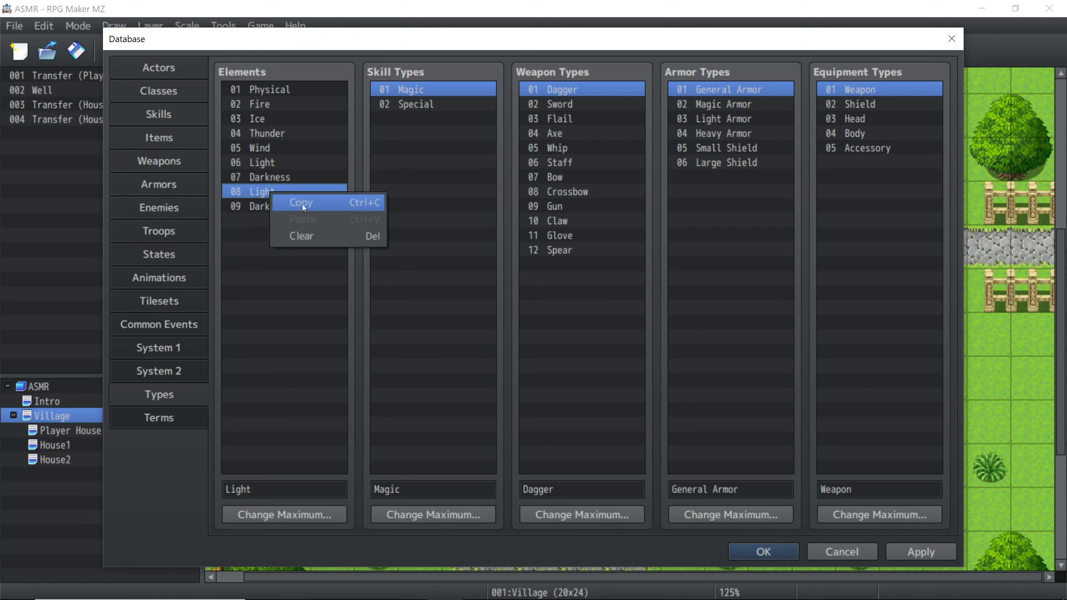
left_click(305, 236)
right_click(282, 206)
left_click(319, 248)
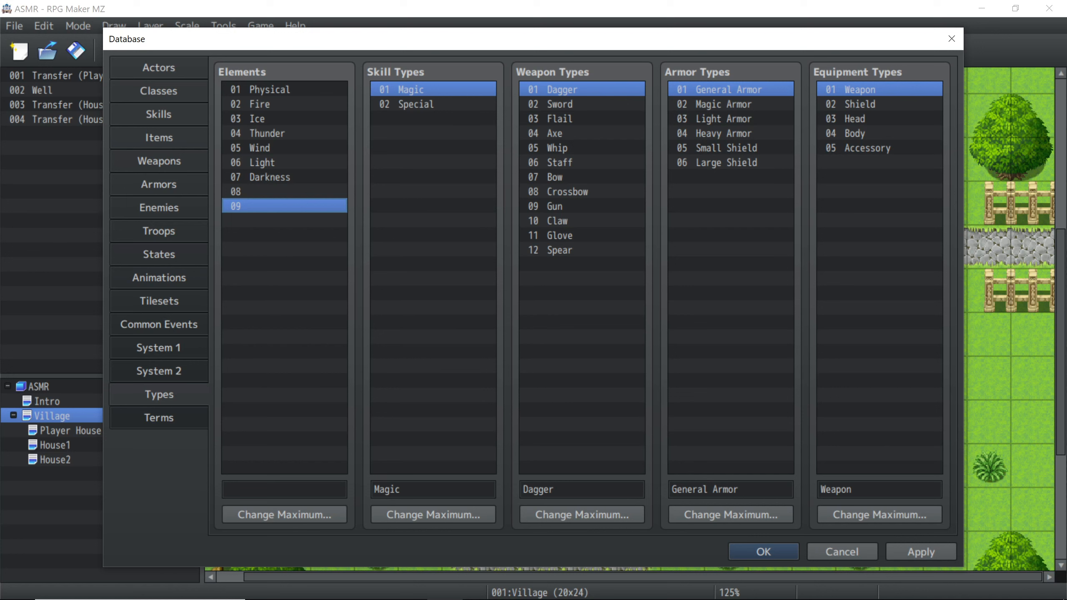
Step: Clear all weapon types from Flail in slot 03 through Spear in slot 12
key("alt+Tab")
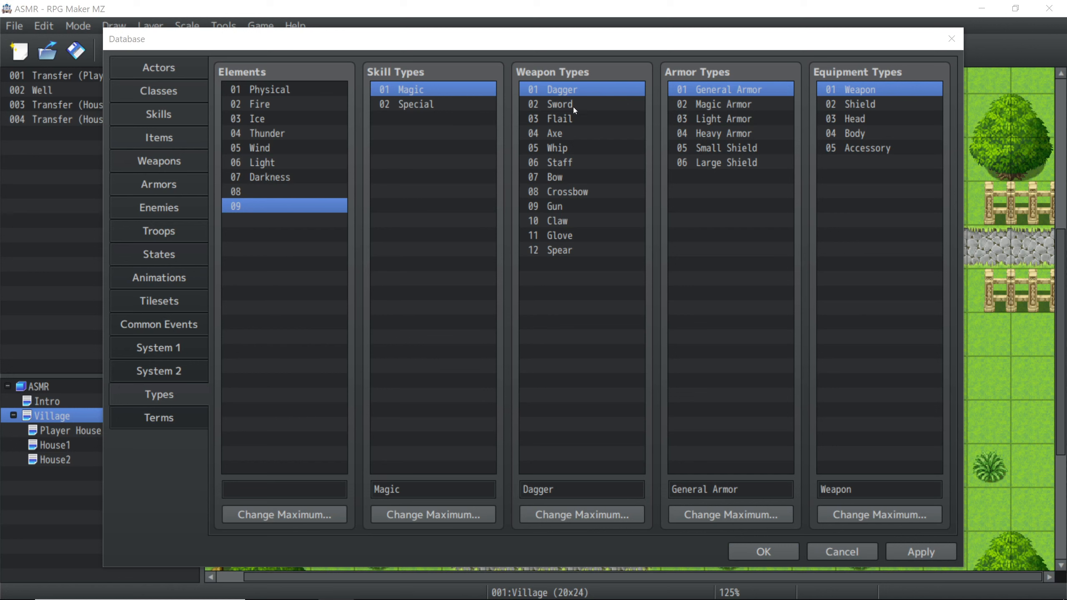
left_click(573, 120)
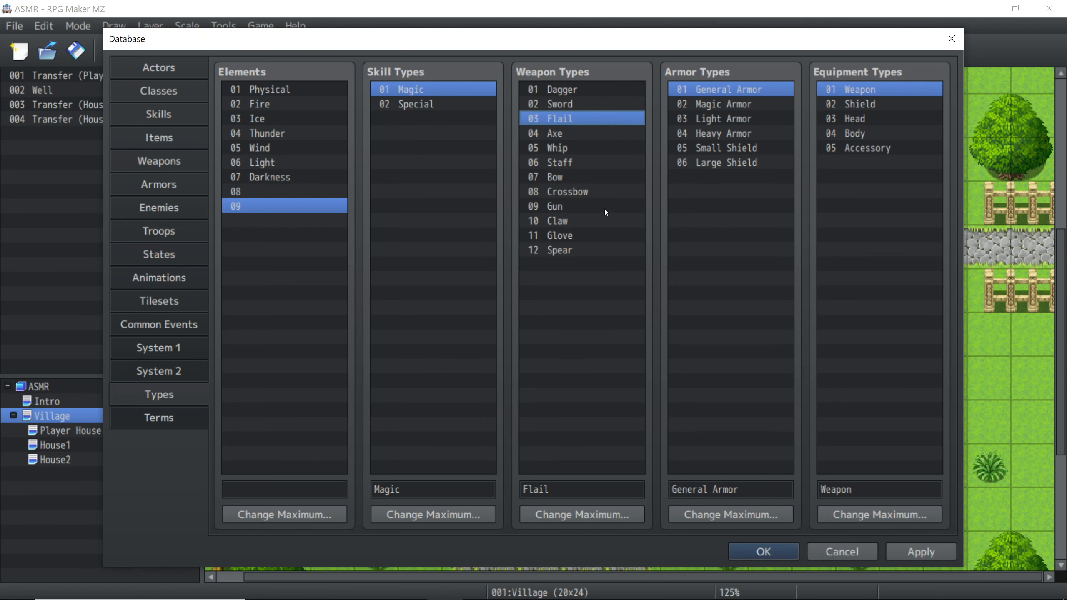
right_click(564, 113)
left_click(597, 156)
left_click(569, 145)
left_click(569, 135)
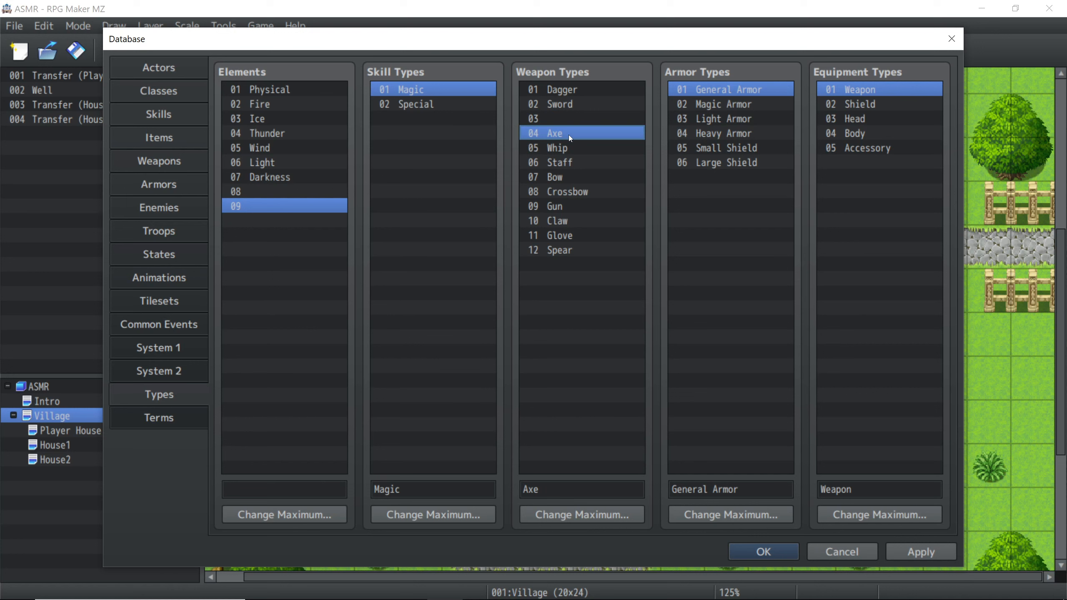
key("Delete")
key("Down")
key("Delete")
key("Down")
key("Delete")
key("Down")
key("Delete")
key("Down")
key("Delete")
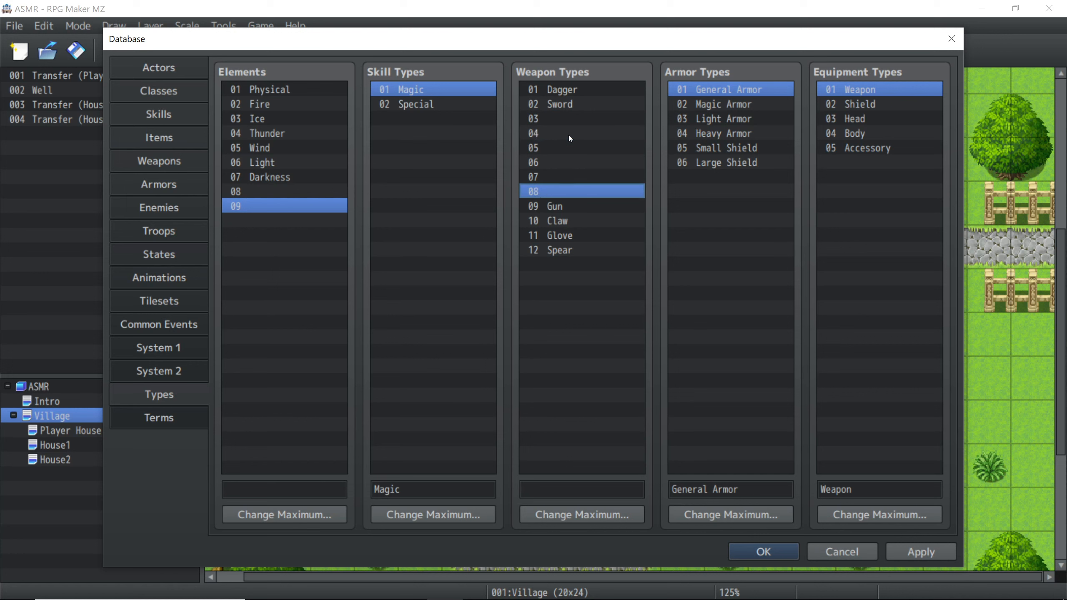
key("Down")
key("Delete")
key("Down")
key("Delete")
key("Down")
key("Delete")
key("Down")
Step: Name the emptied weapon type slot 03 Greatswords
key("Up")
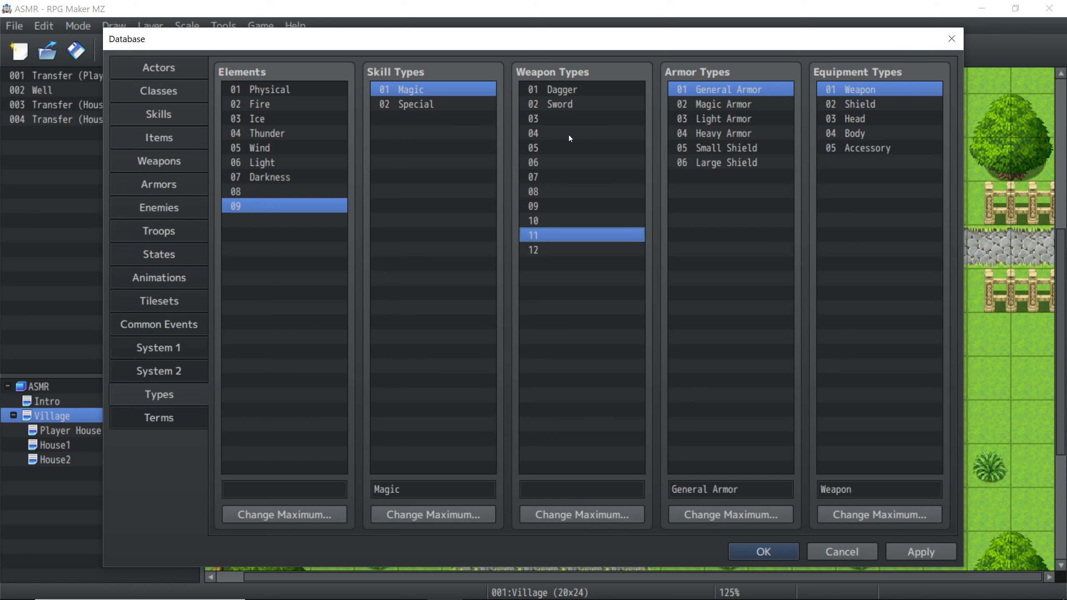
key("Up")
key("Up")
key("Up")
key("Up")
key("Up")
key("Up")
left_click(572, 120)
left_click(596, 488)
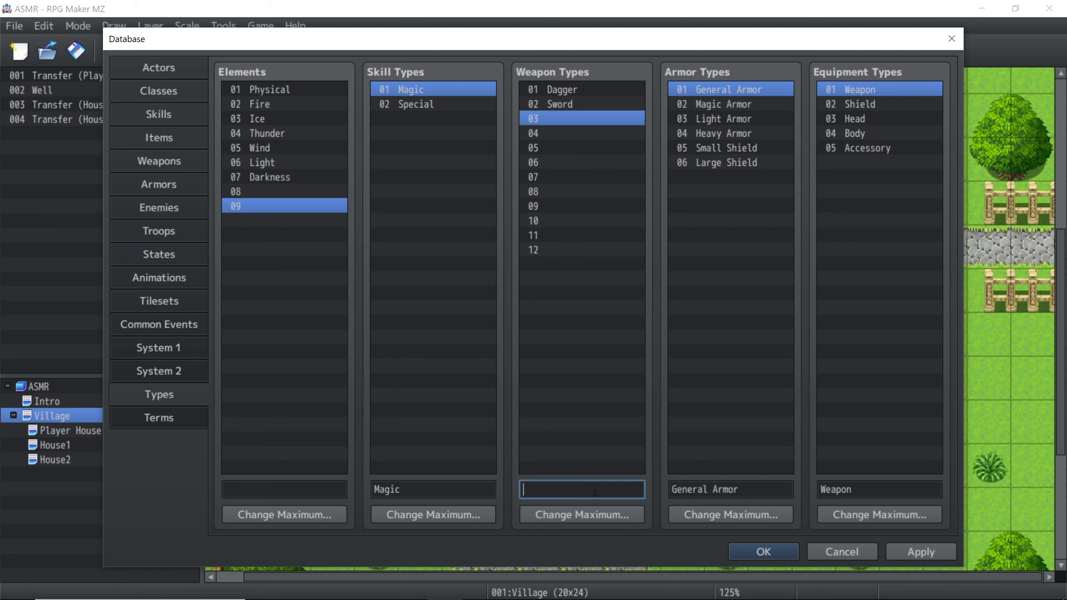
type("Greatswords")
key("Tab")
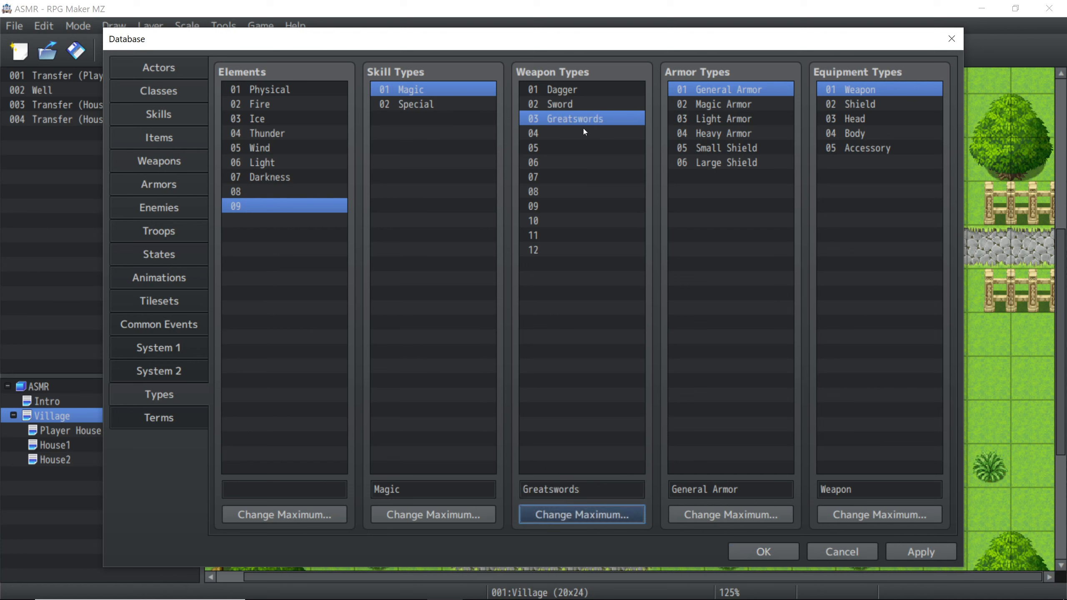
Step: Name weapon type slot 04 Staffs and slot 05 Tomes
left_click(585, 132)
left_click(593, 493)
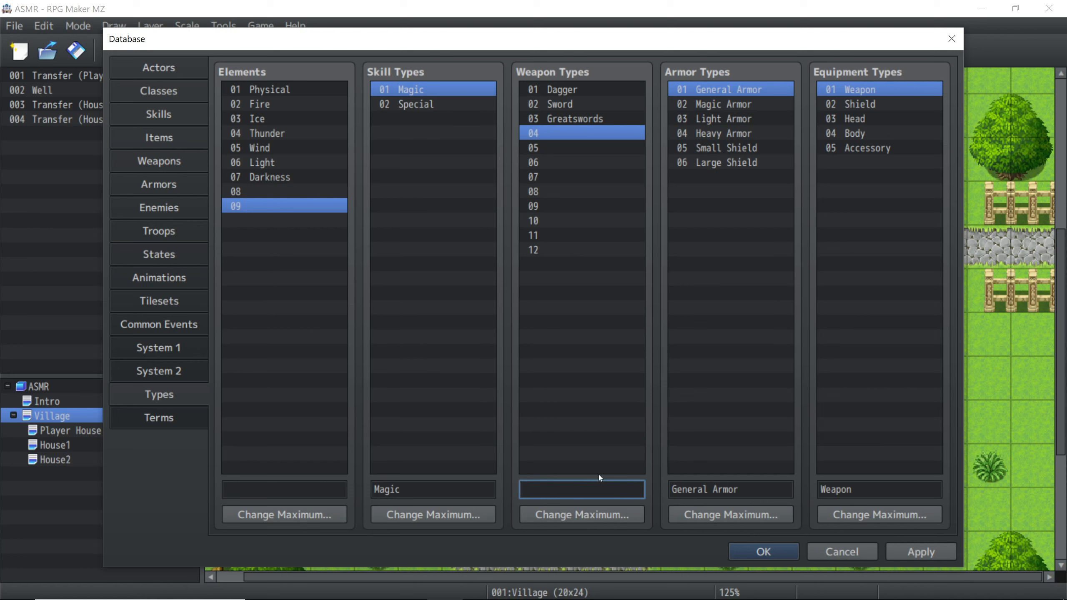
type("Staffs")
left_click(595, 148)
left_click(580, 497)
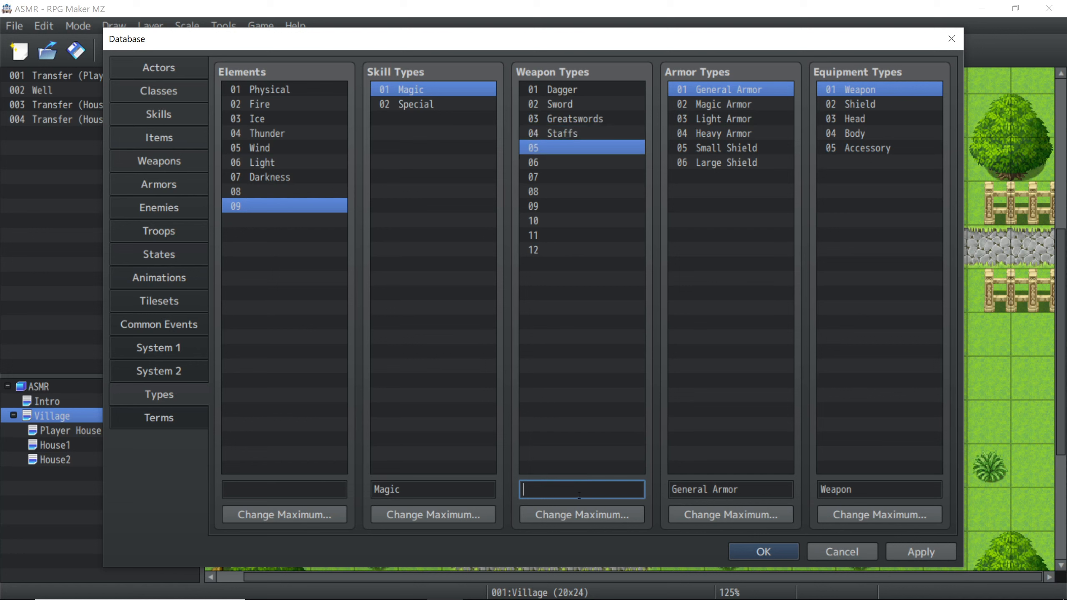
type("Tomes")
Step: Name weapon type slot 06 Gloves/Claws and slot 07 Bows
left_click(569, 163)
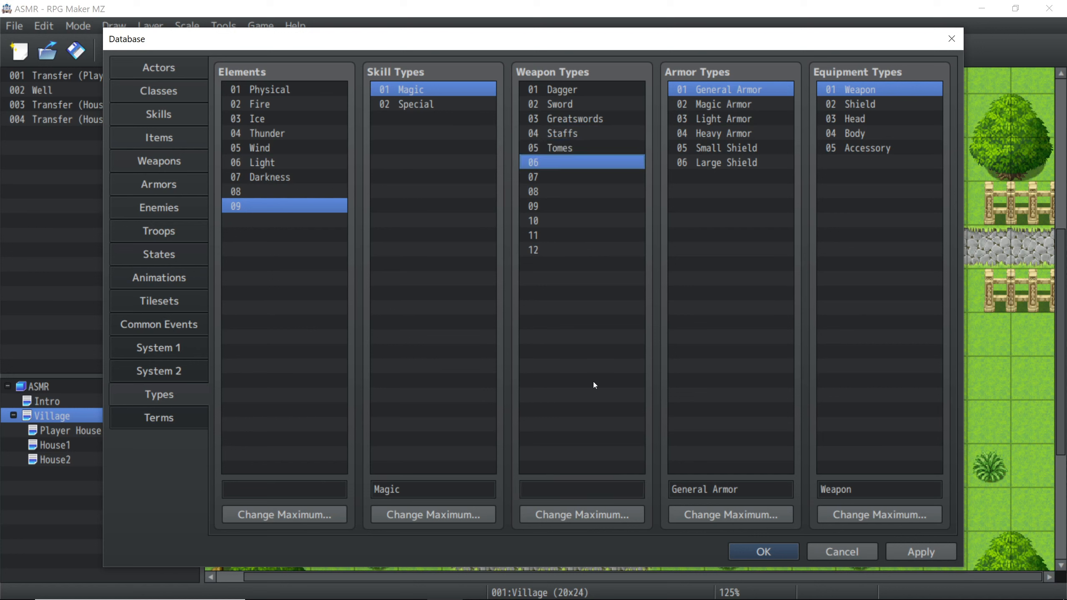
left_click(597, 490)
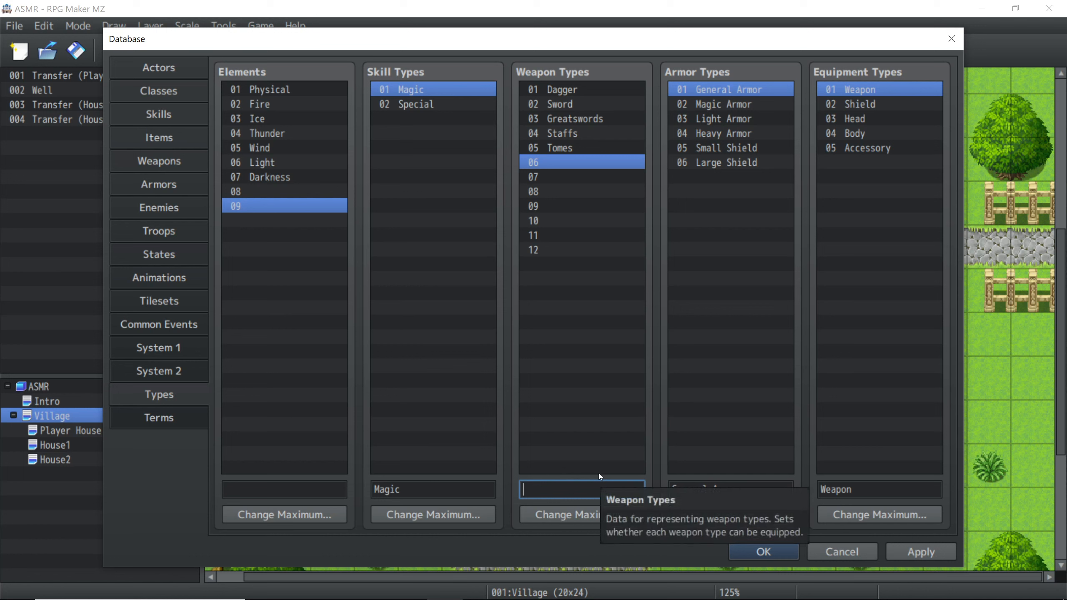
type("Gloves/Claws")
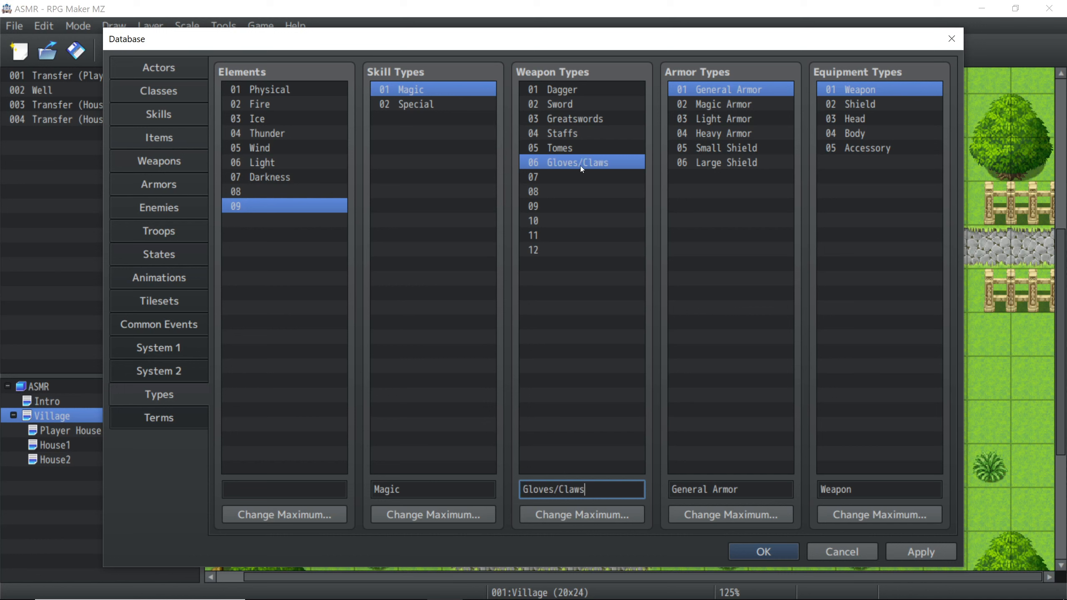
left_click(582, 177)
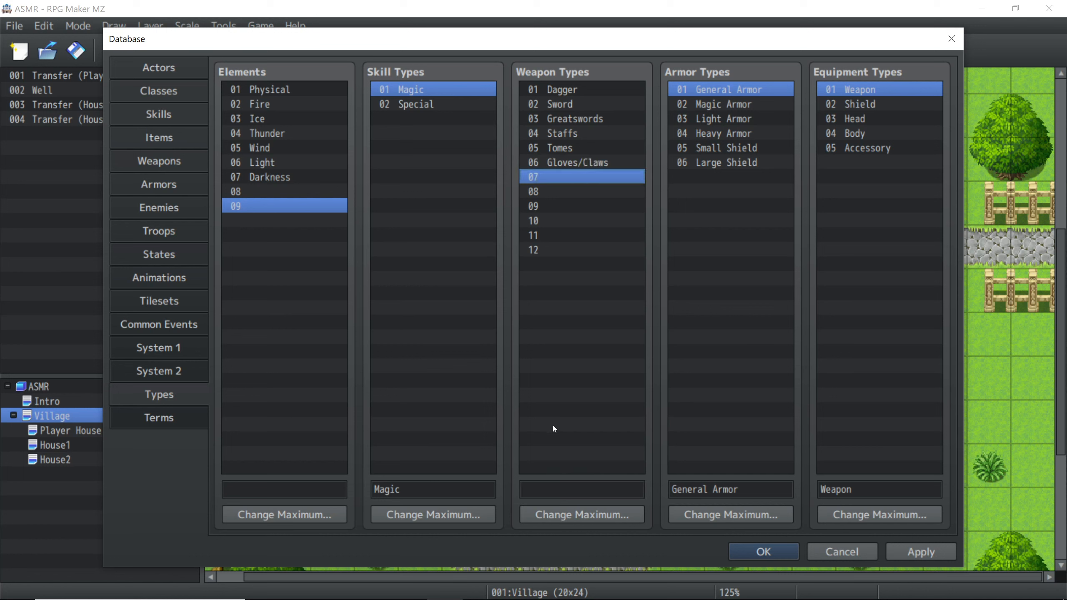
left_click(563, 490)
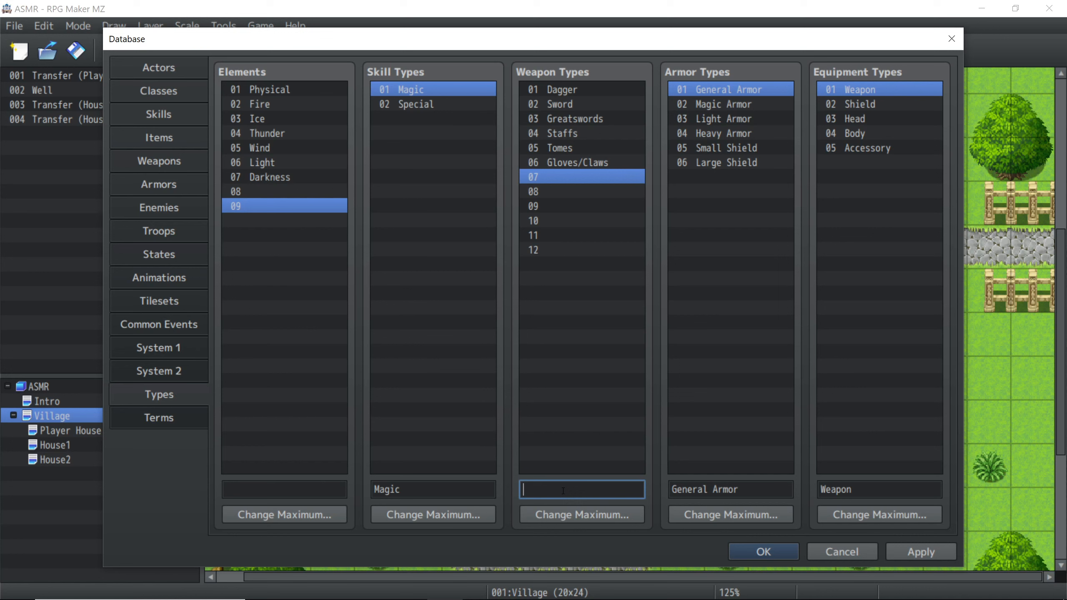
type("Bows")
left_click(591, 383)
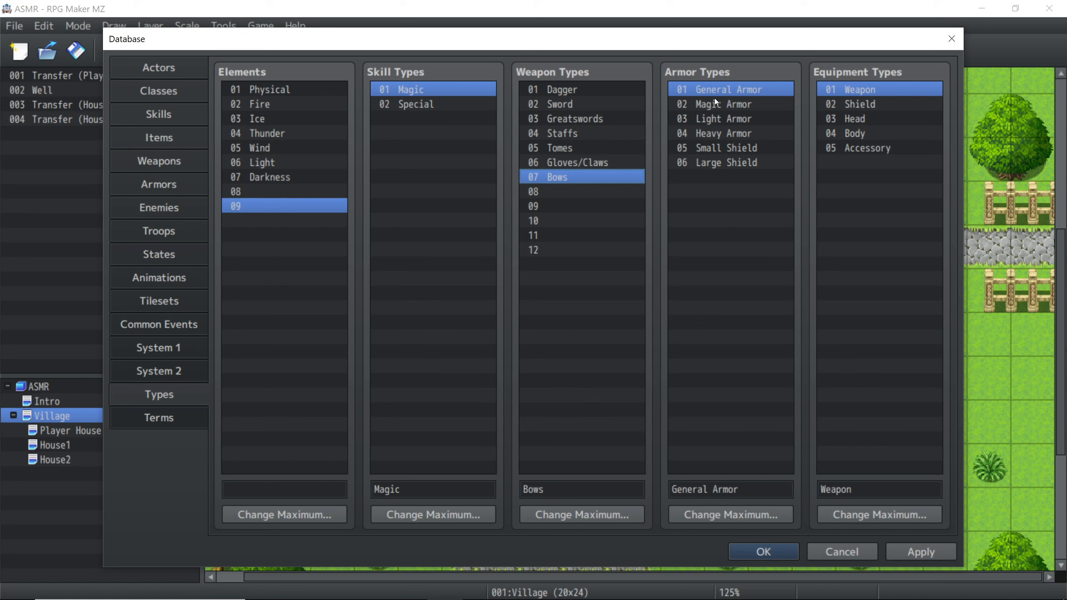
Step: Clear all six armor types, from Large Shield in slot 06 up to General Armor in slot 01
right_click(721, 160)
left_click(749, 199)
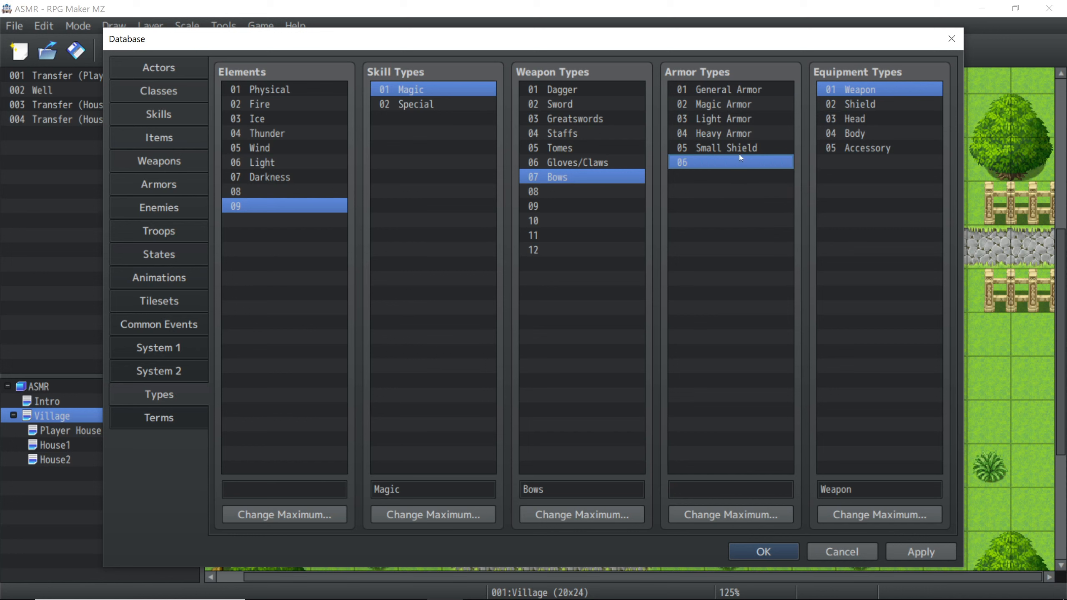
right_click(742, 151)
left_click(761, 198)
right_click(739, 135)
left_click(760, 177)
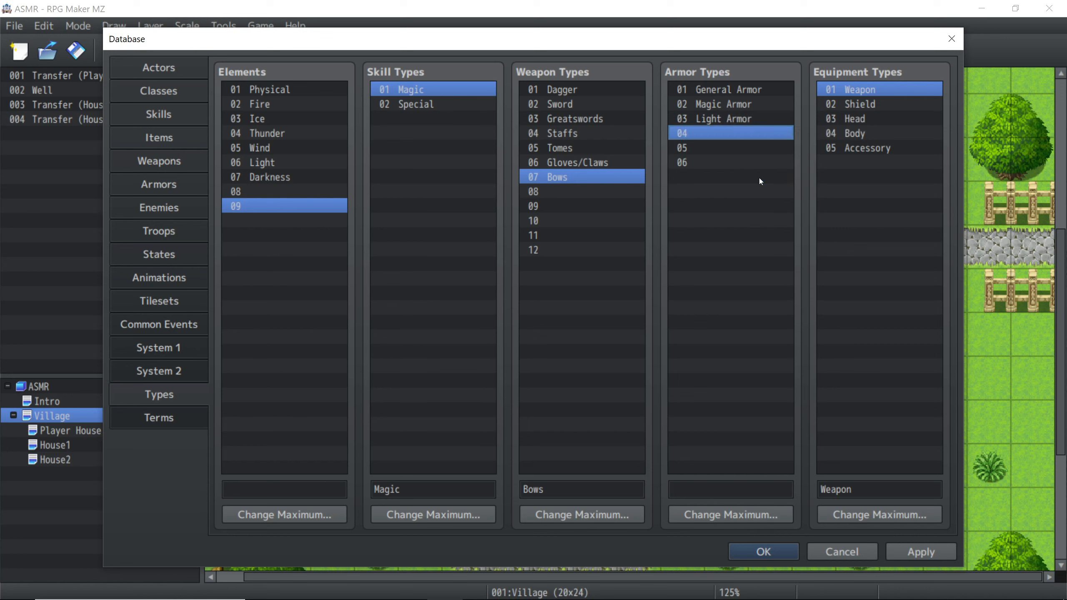
right_click(734, 118)
left_click(751, 163)
right_click(726, 101)
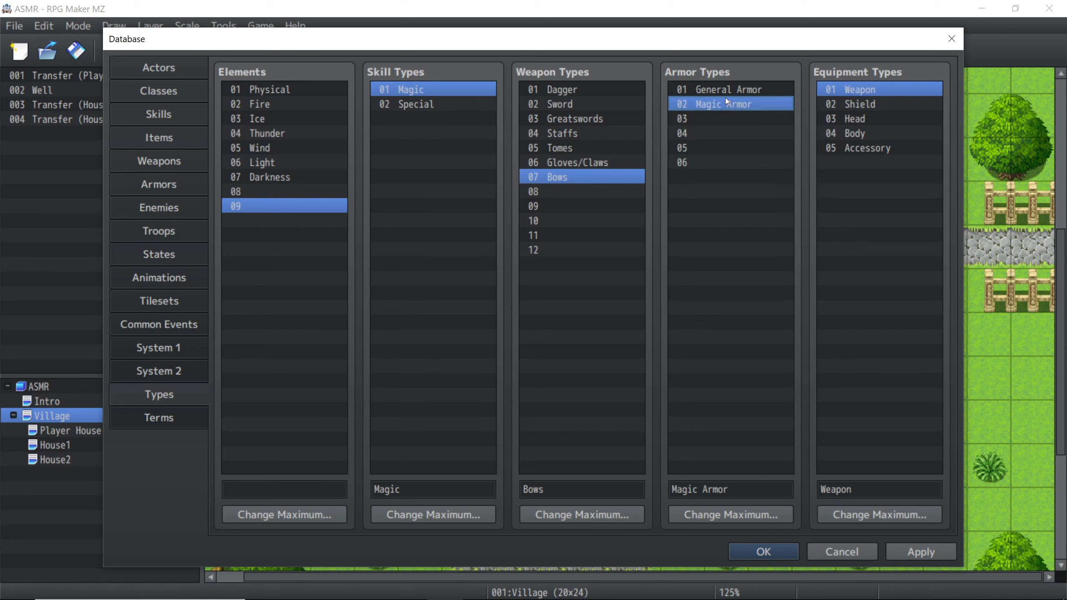
left_click(746, 139)
right_click(727, 88)
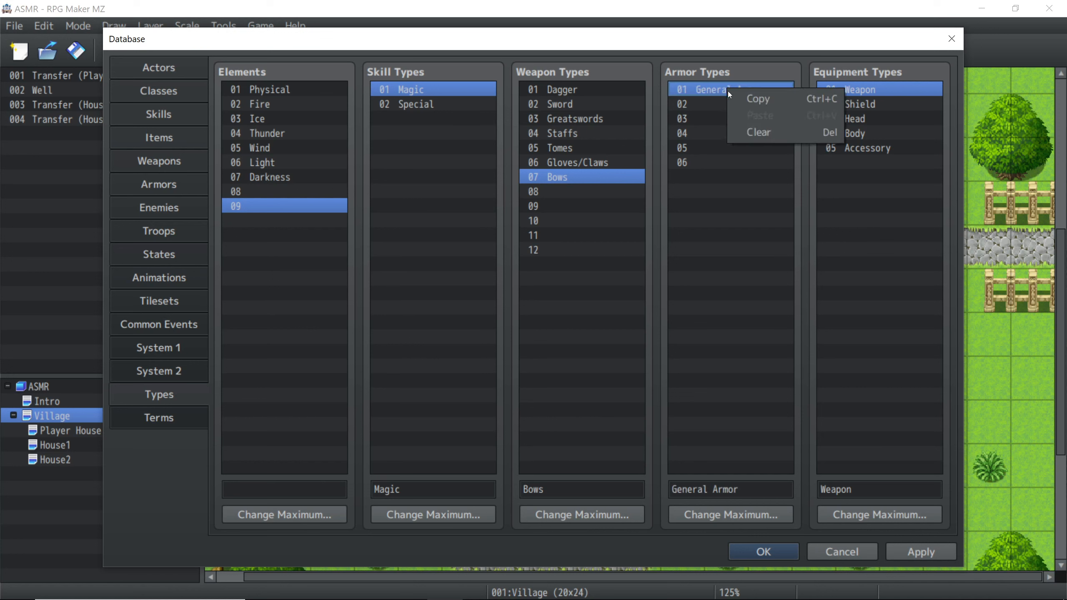
left_click(762, 139)
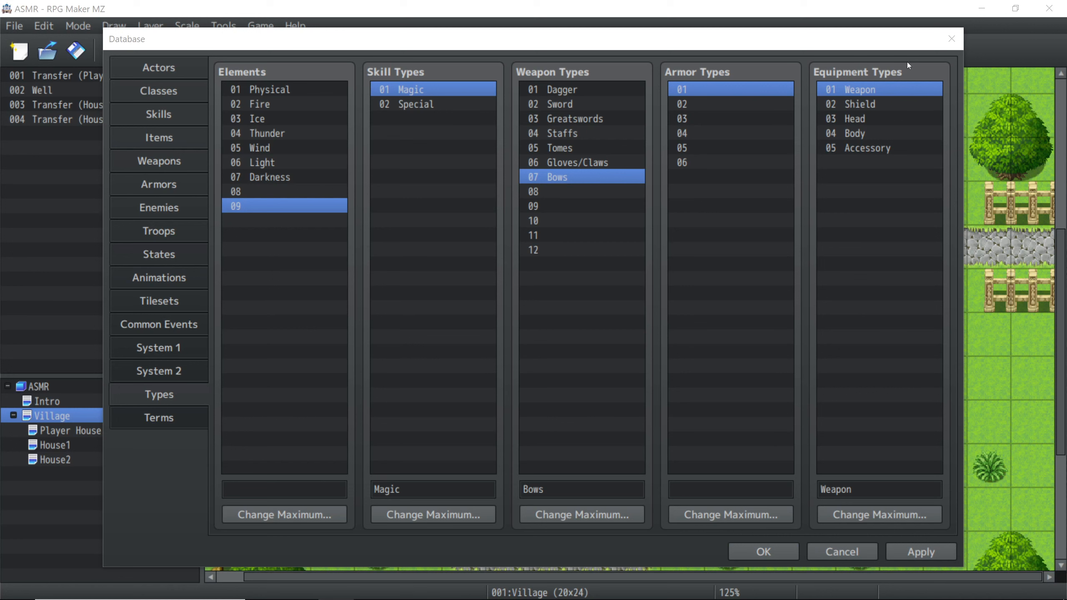
Step: Name armor type slot 01 Light Helmets and select the empty slot 02
left_click(701, 92)
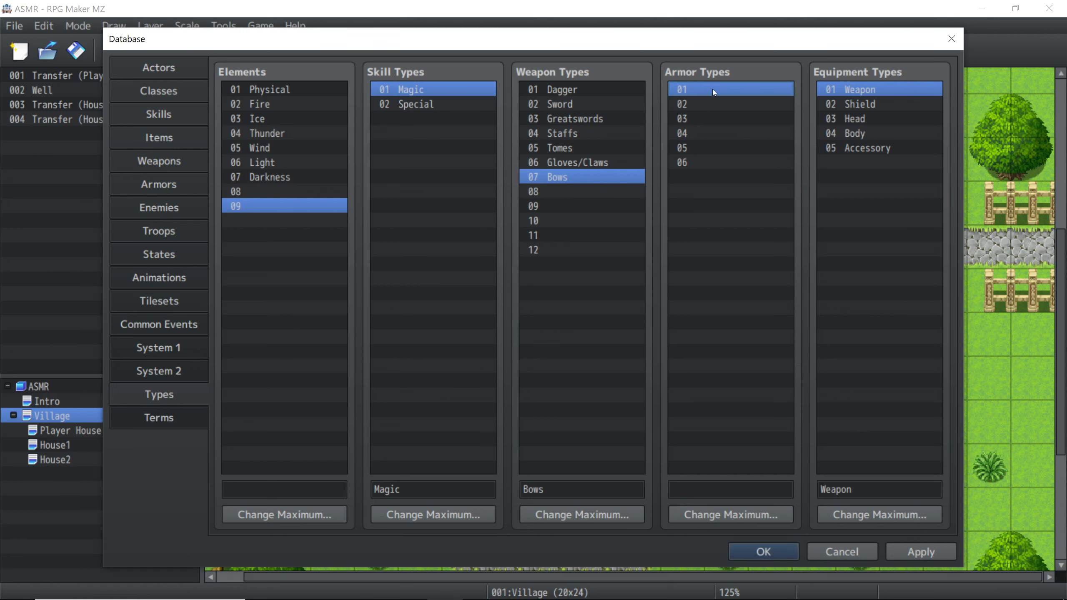
left_click(708, 488)
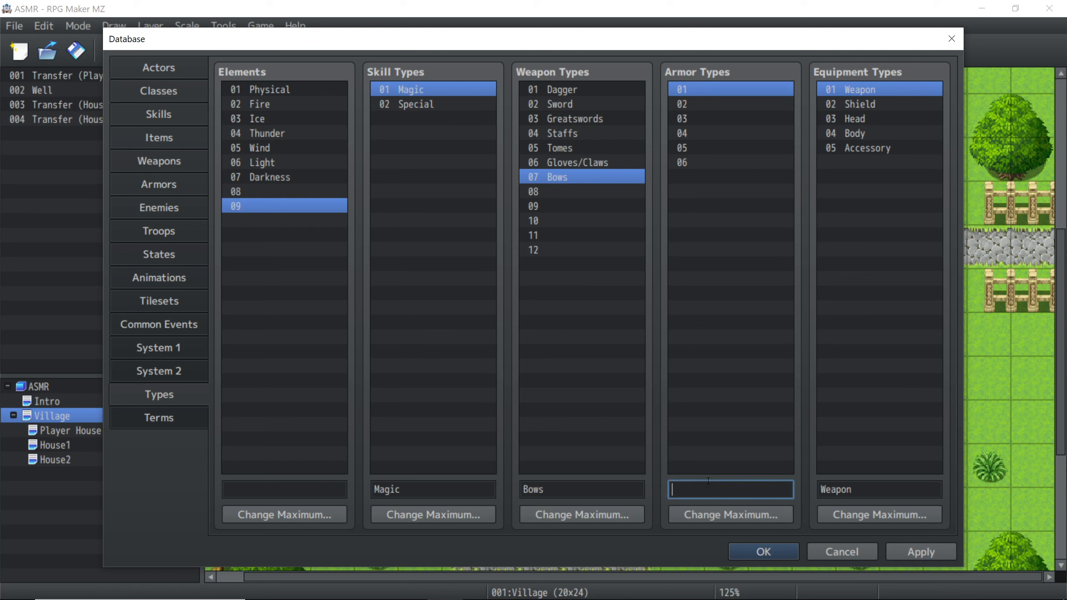
type("Light Helmets")
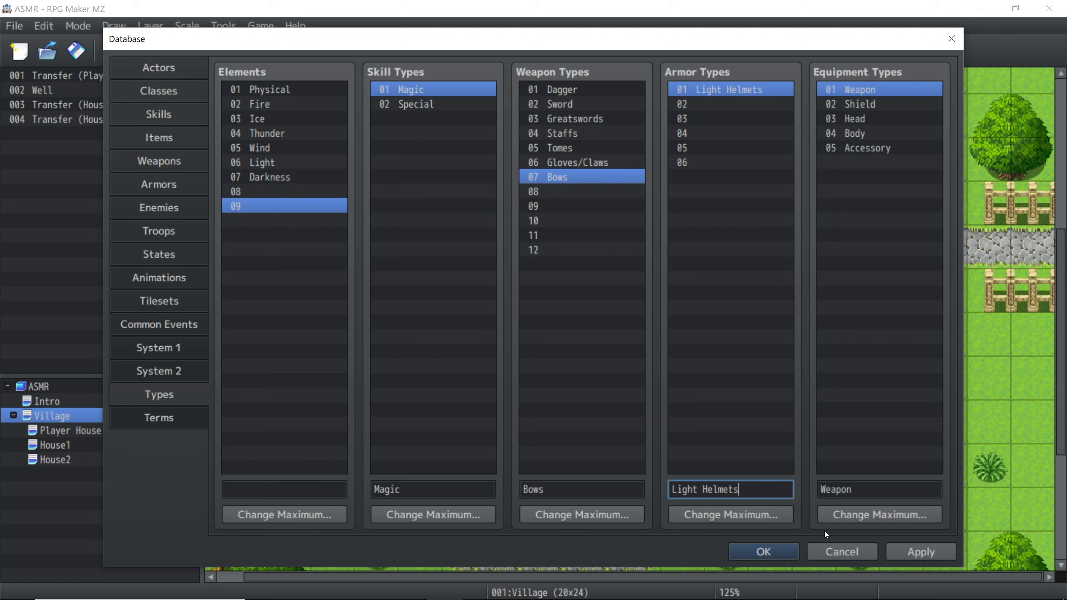
left_click(700, 103)
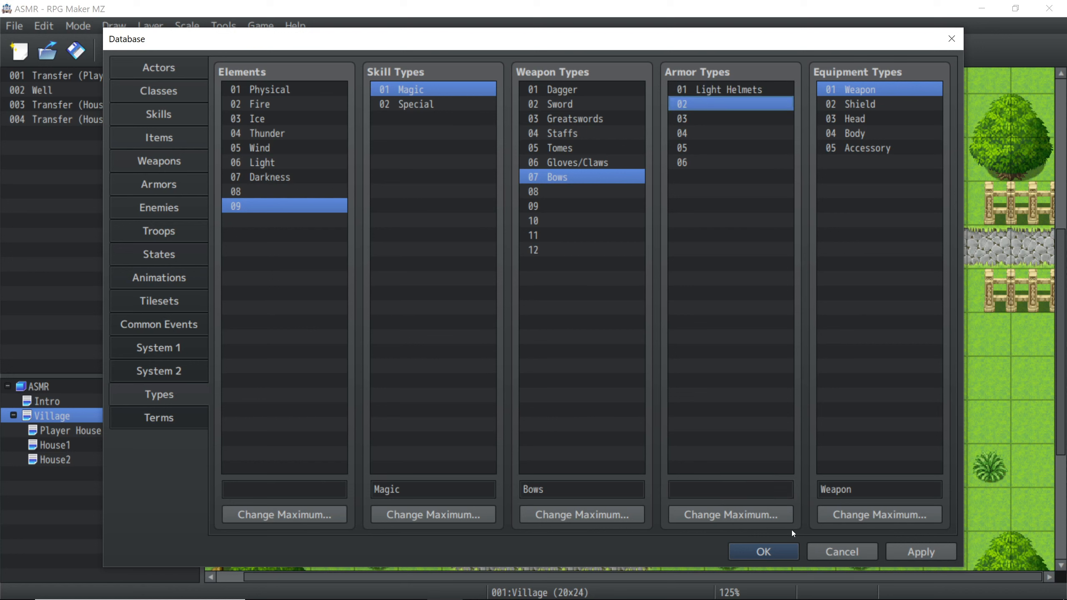
Step: Name armor type slot 02 Heavy Helmets and slot 03 Magic Helmets
left_click(753, 488)
type("H")
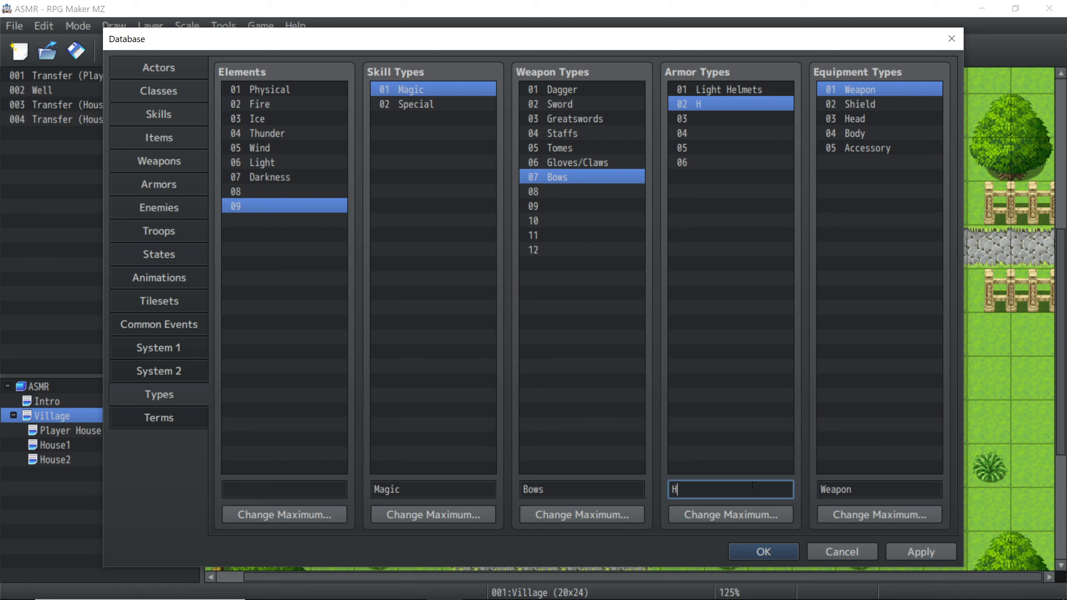
type("eavy Helmets")
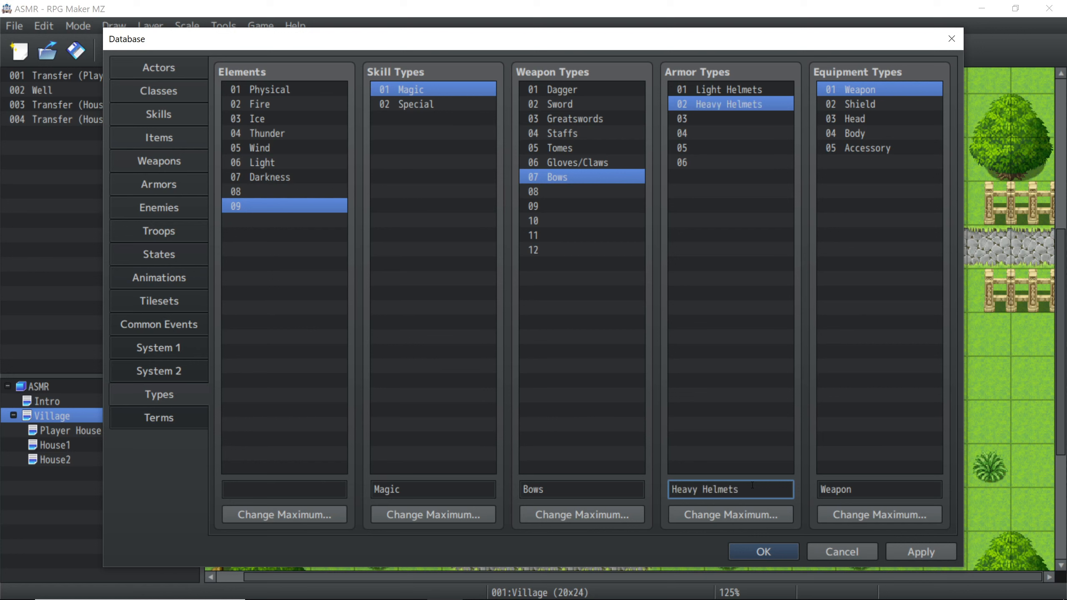
left_click(722, 118)
left_click(709, 489)
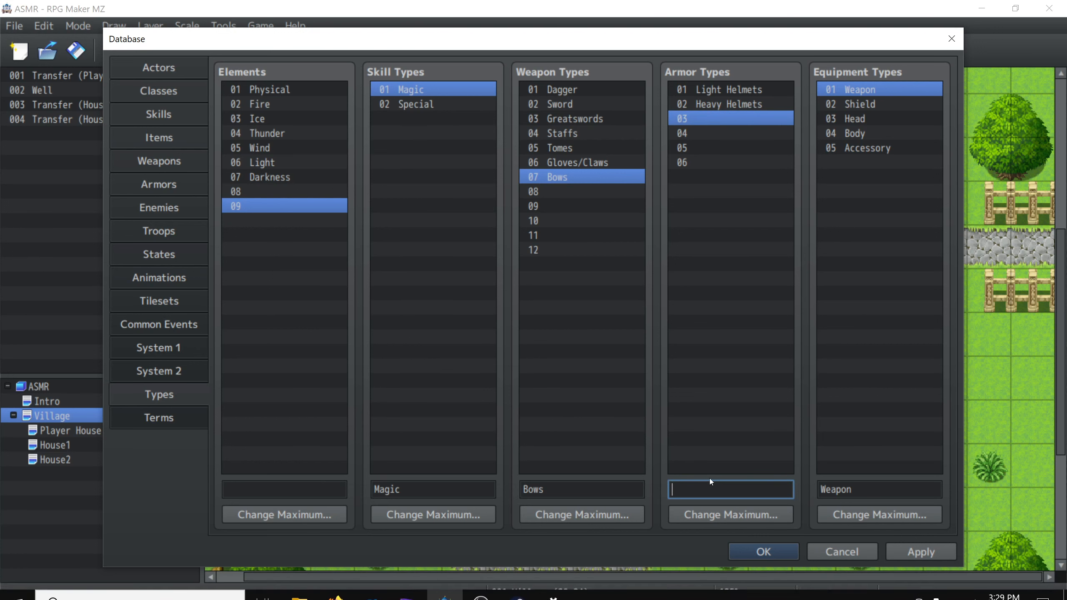
type("Magic")
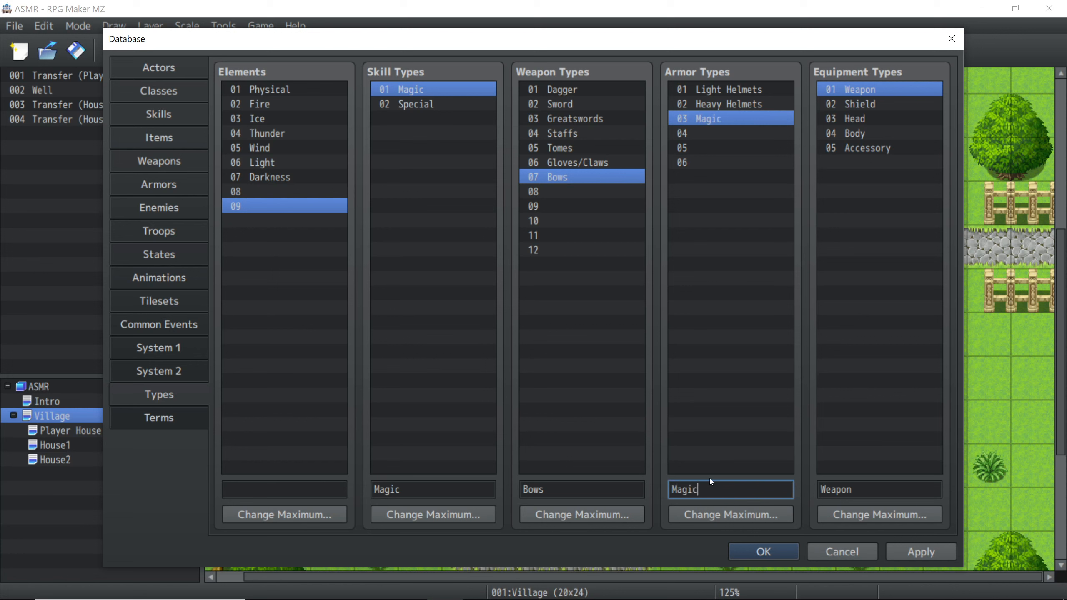
type(" Helmets")
Step: Name armor type slot 04 Light Armor and slot 05 Heavy Armor
left_click(735, 137)
left_click(712, 491)
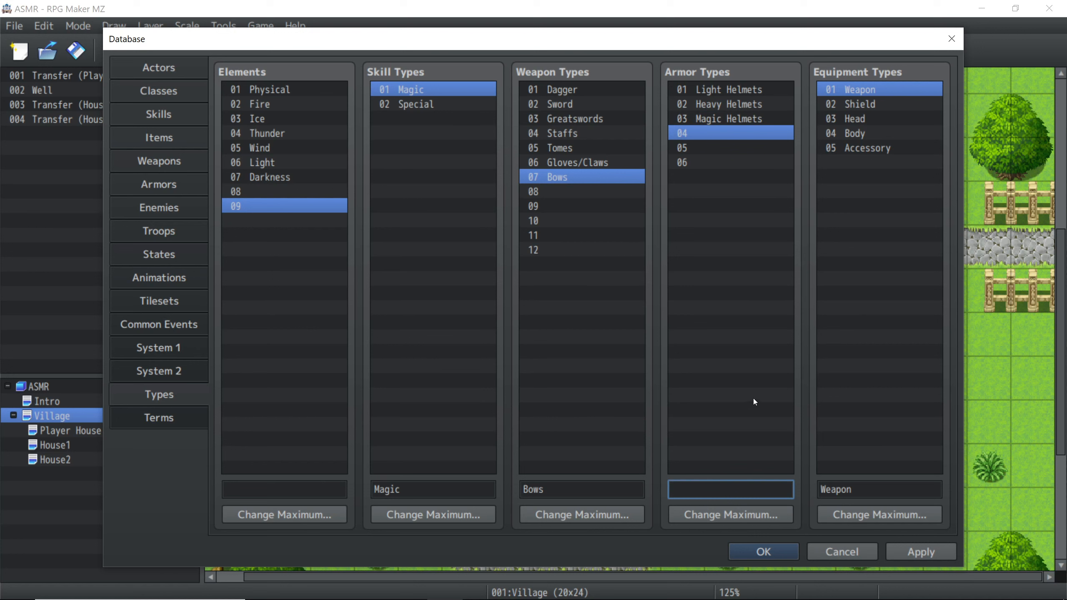
type("Light Armor")
left_click(699, 148)
left_click(707, 487)
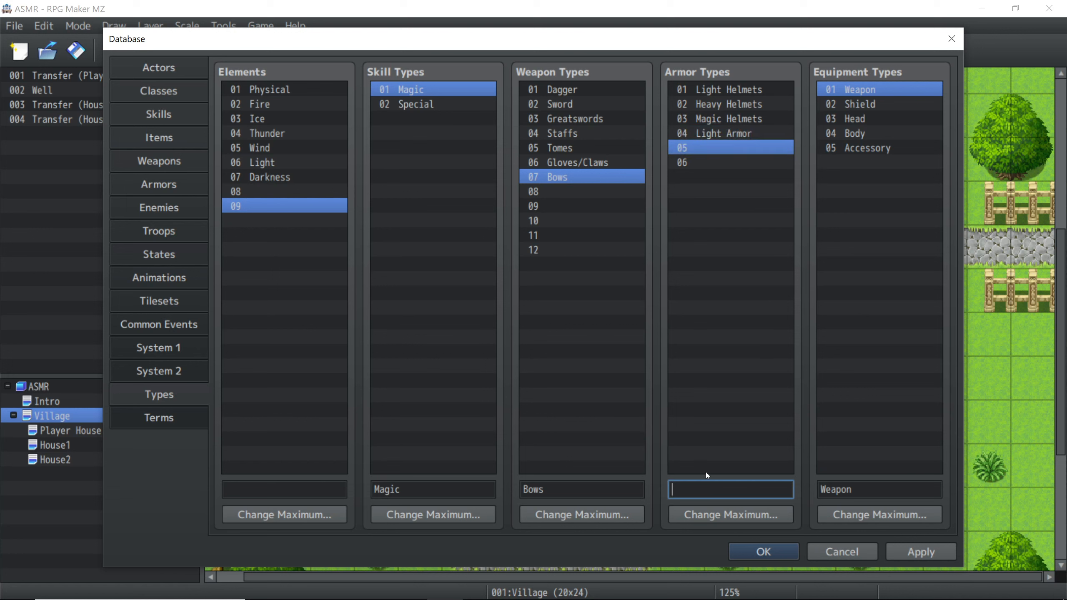
type("Heavy Armor")
Step: Name the empty armor type slot 06 Robes
left_click(718, 163)
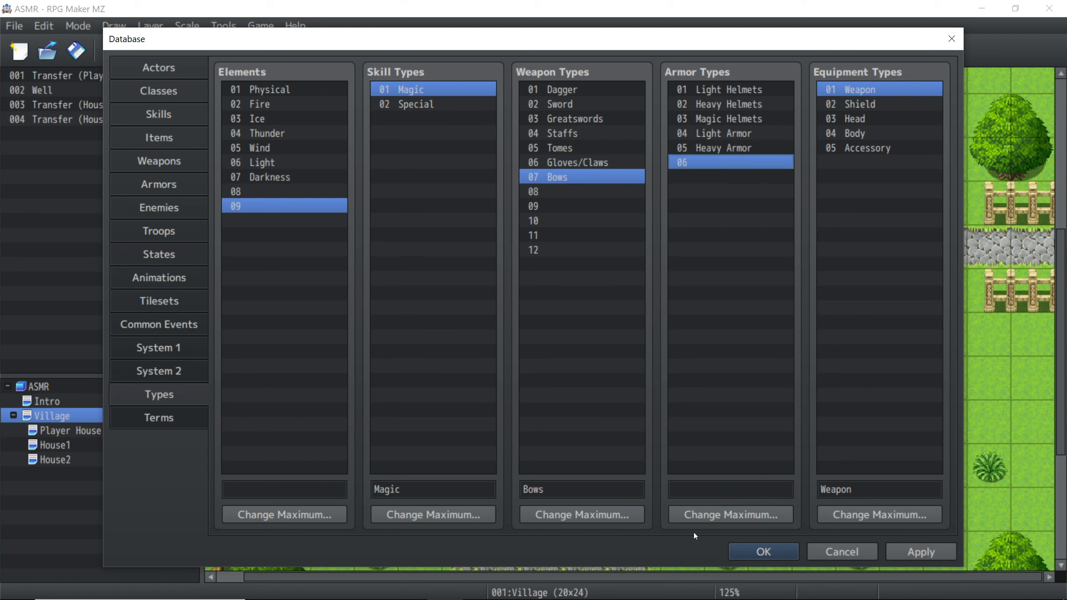
left_click(700, 490)
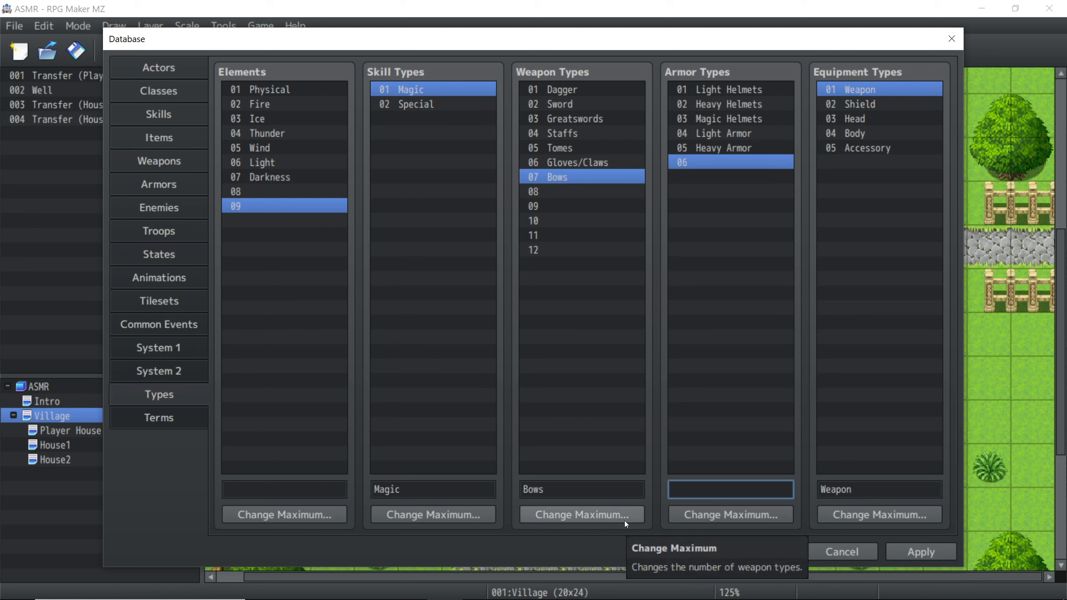
type("Robes")
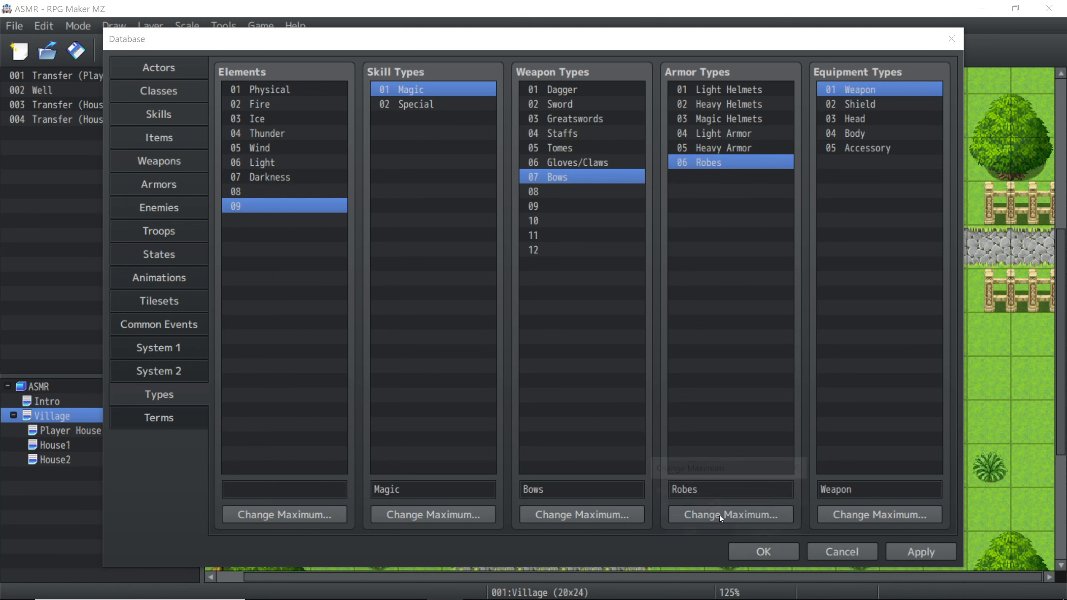
Step: Raise the maximum number of armor types to 10
left_click(719, 515)
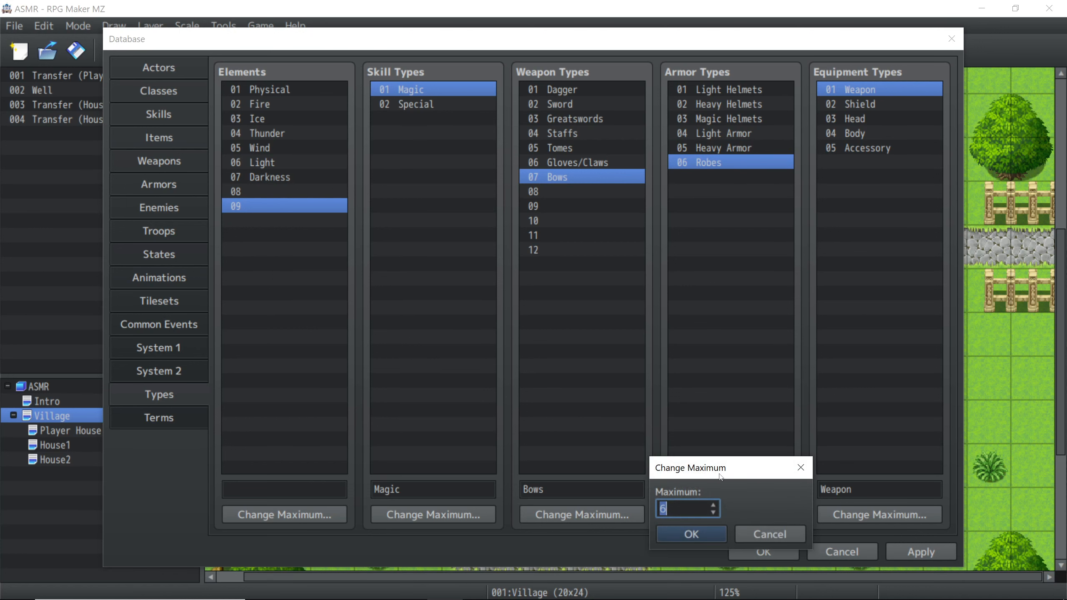
left_click(713, 505)
left_click(713, 505)
left_click(713, 505)
left_click(713, 504)
left_click(713, 505)
left_click(715, 513)
left_click(710, 534)
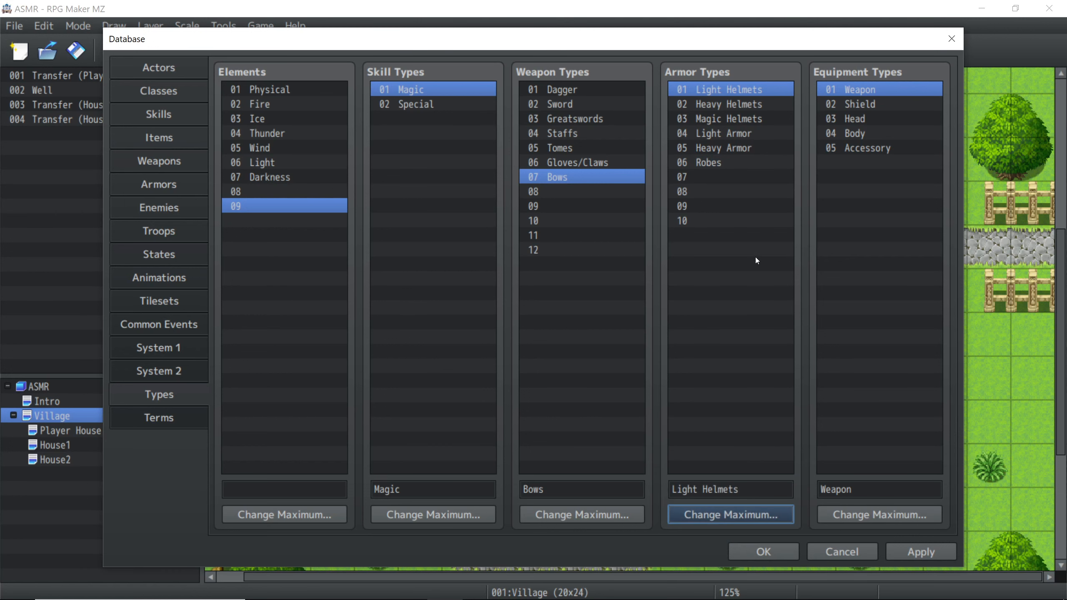
Step: Name armor type slot 07 Gloves and slot 08 Gauntlets
left_click(706, 177)
left_click(718, 484)
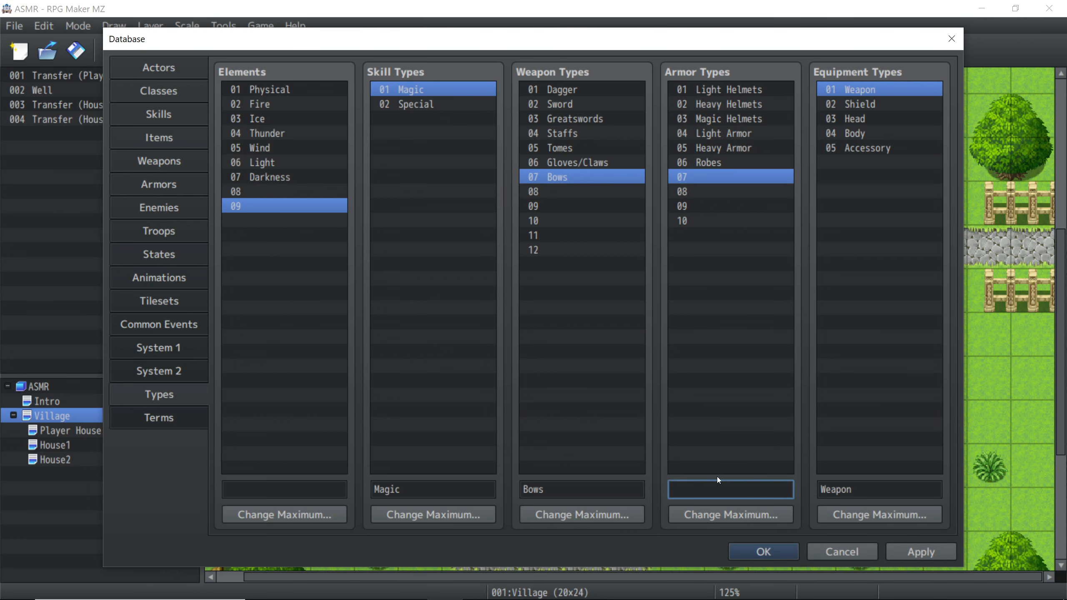
type("Gloves")
left_click(704, 191)
left_click(748, 490)
type("gauntlet")
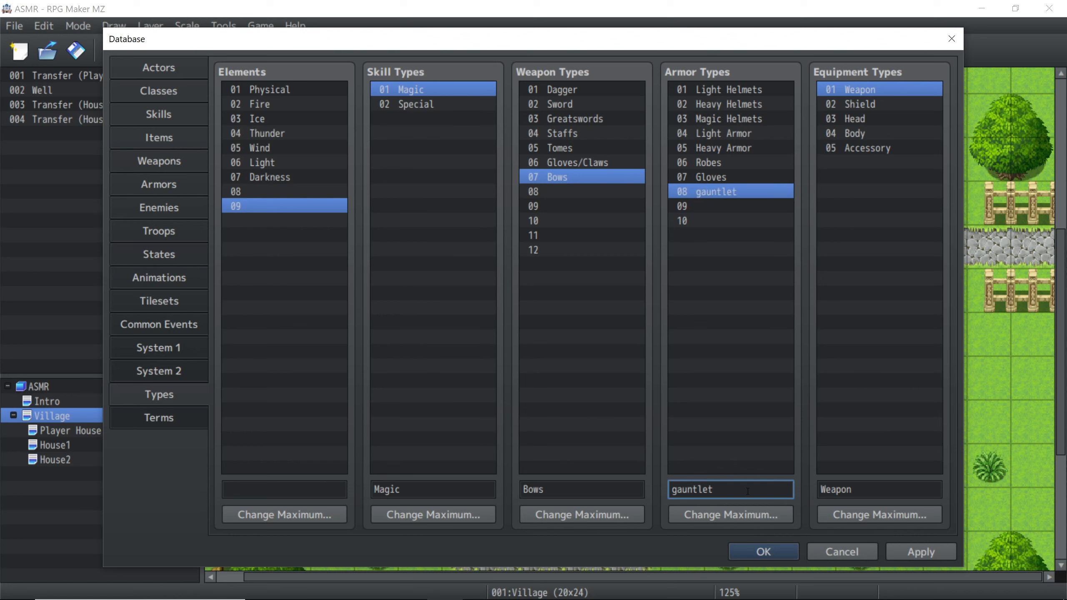
type("s")
key("BackSpace")
type("G")
Step: Name armor type slot 09 Shoes and slot 10 Greaves
left_click(704, 208)
left_click(719, 491)
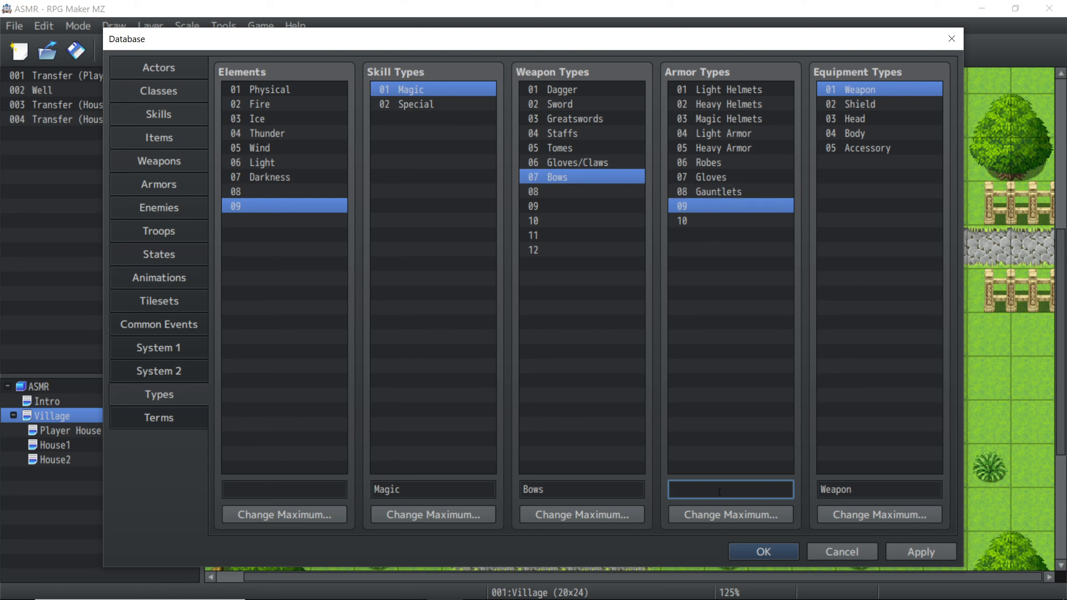
type("Shoes")
left_click(709, 222)
left_click(726, 490)
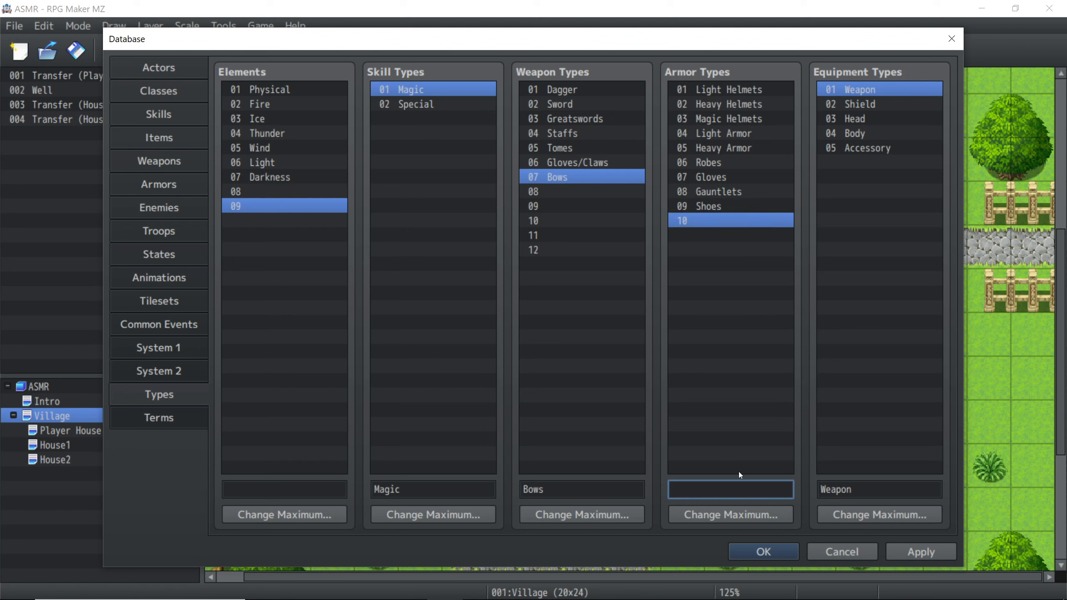
type("Greaves")
Step: Raise the maximum number of equipment types to 7
left_click(873, 513)
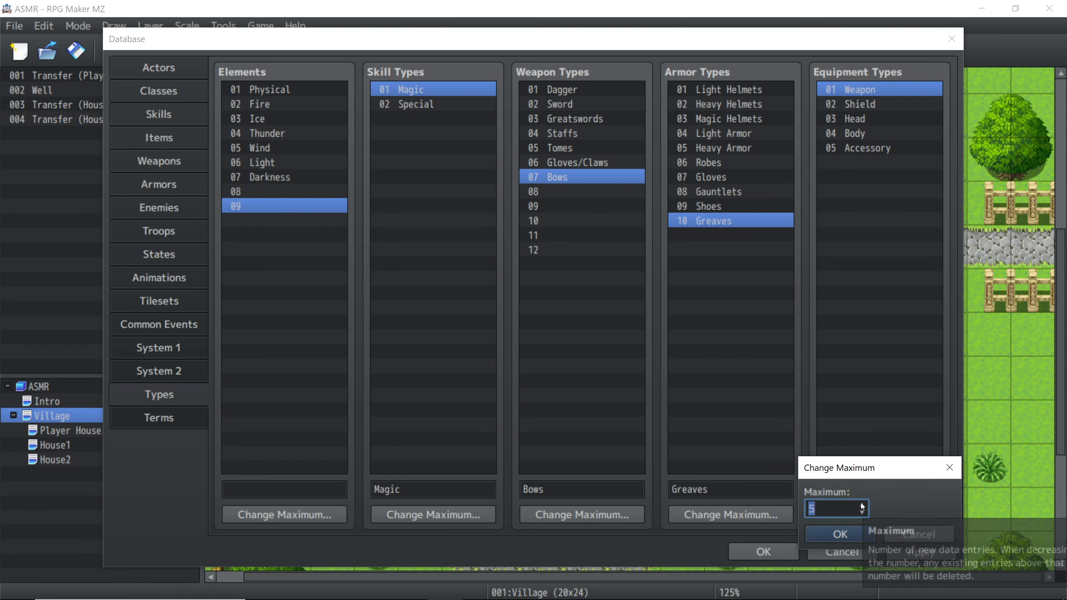
left_click(862, 505)
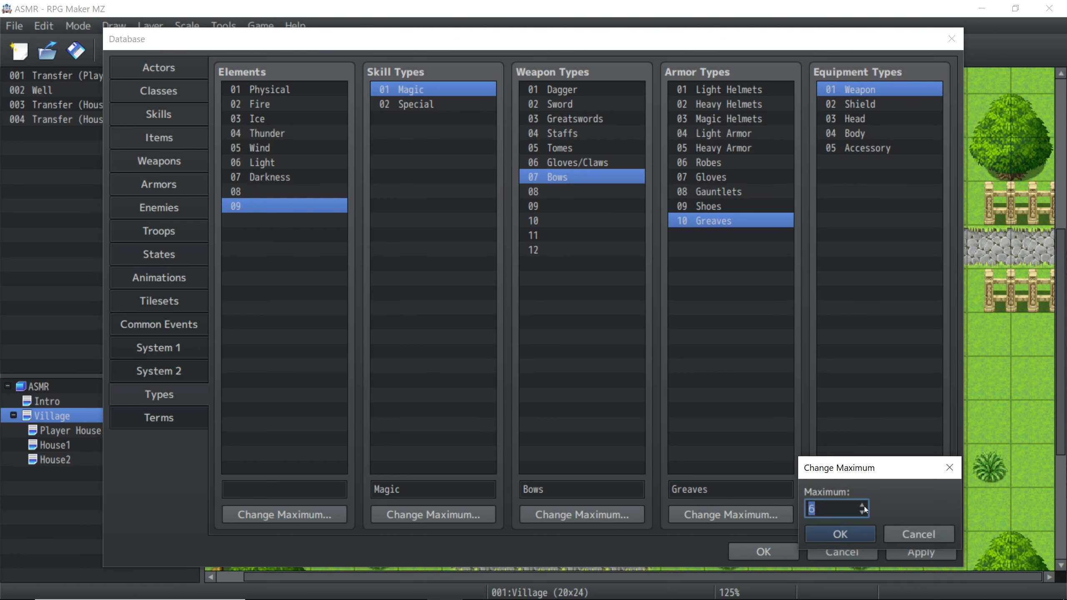
left_click(862, 505)
left_click(853, 536)
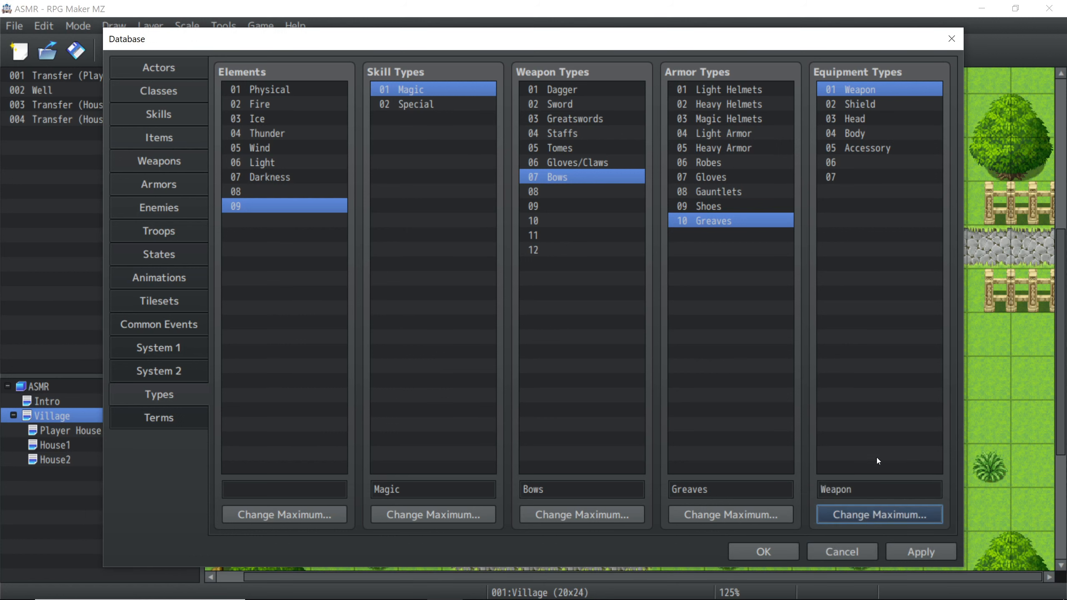
Step: Name equipment type slot 06 Gloves and slot 07 Shoes
left_click(869, 169)
left_click(867, 489)
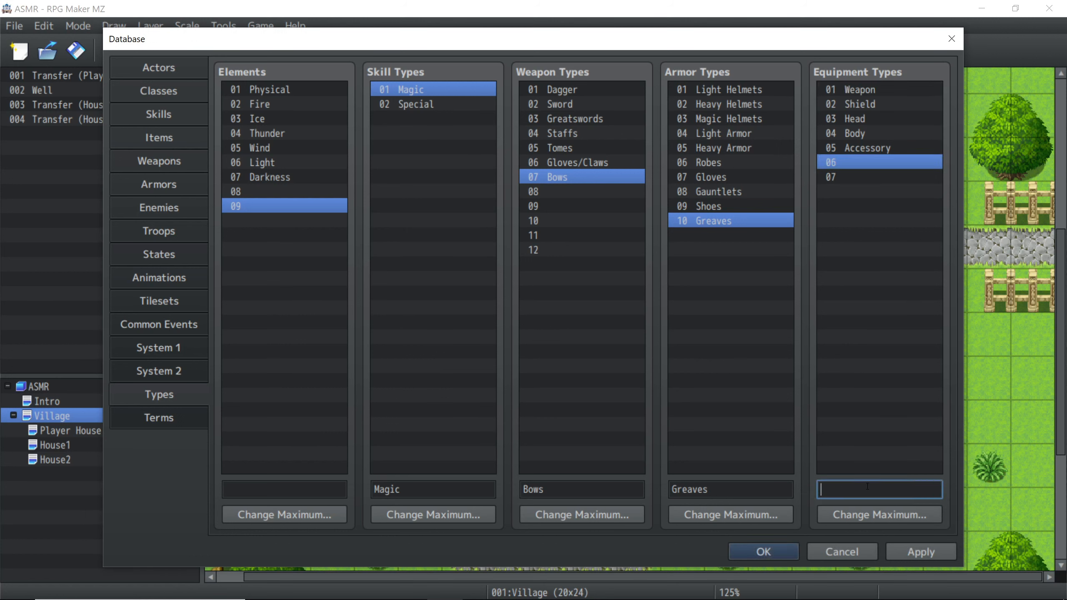
type("Gloves")
left_click(869, 180)
left_click(876, 487)
type("Shoes")
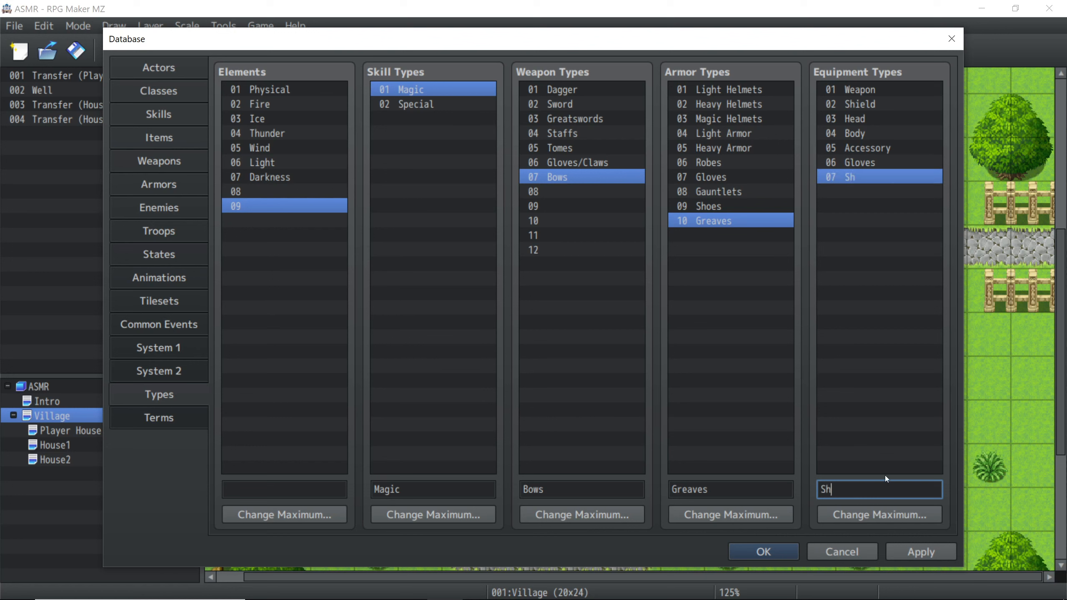
left_click(890, 462)
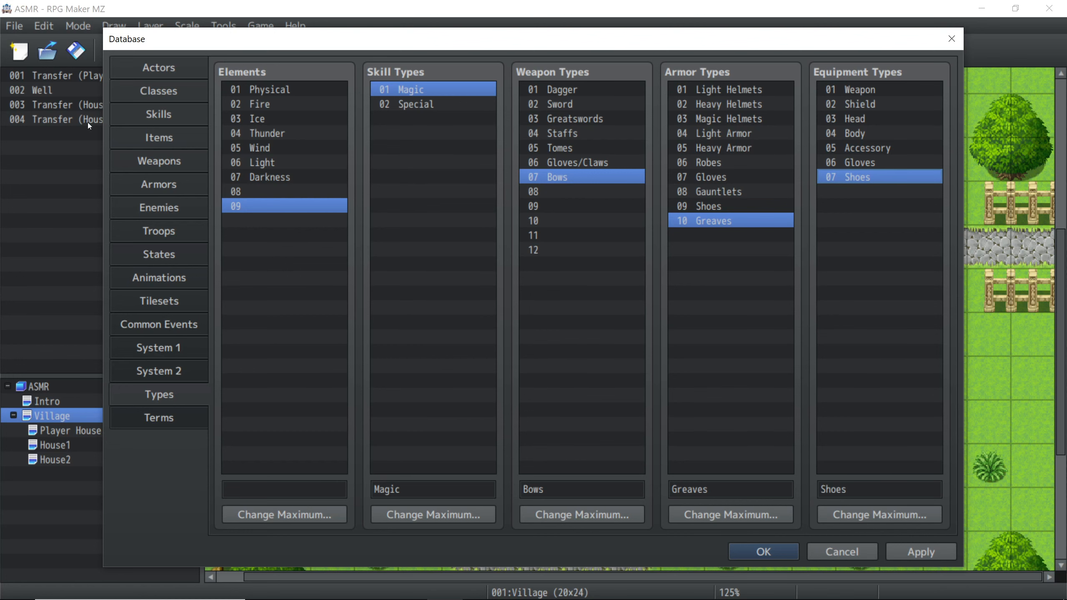
Step: Return to the database classes and name the empty class 0012 Knight
left_click(164, 96)
left_click(476, 115)
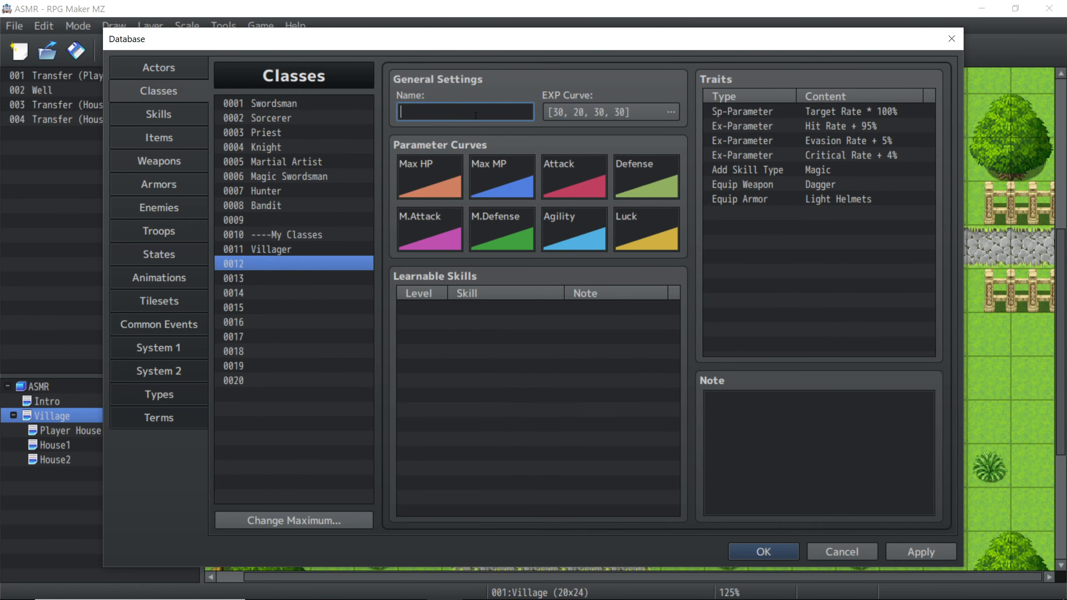
type("Knight")
Step: Apply quick setting A to the new Knight class's Max HP curve and quick setting C to its Max MP curve
left_click(433, 187)
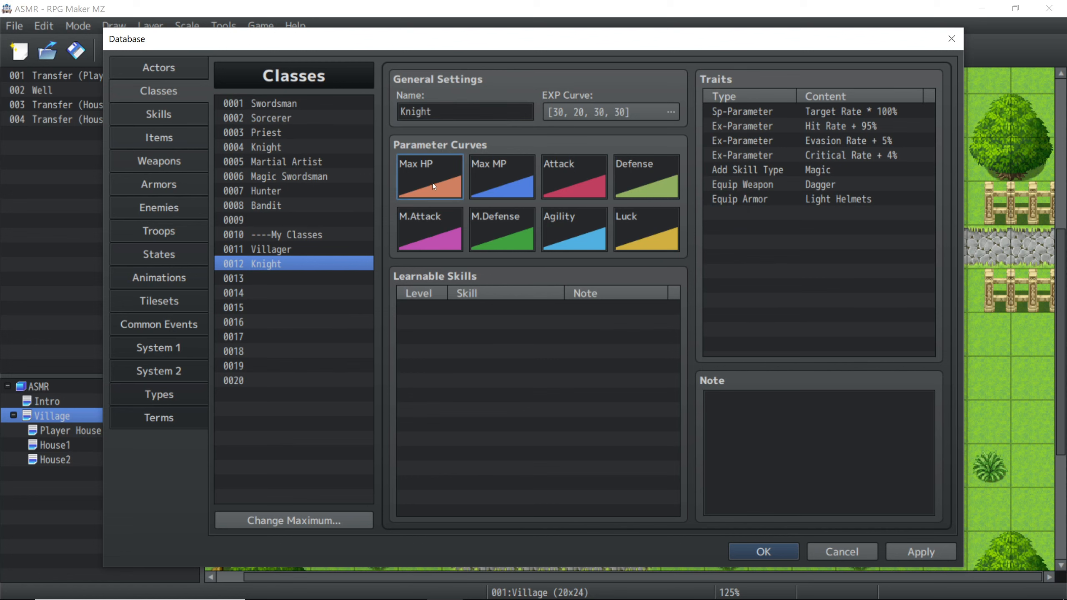
double_click(432, 184)
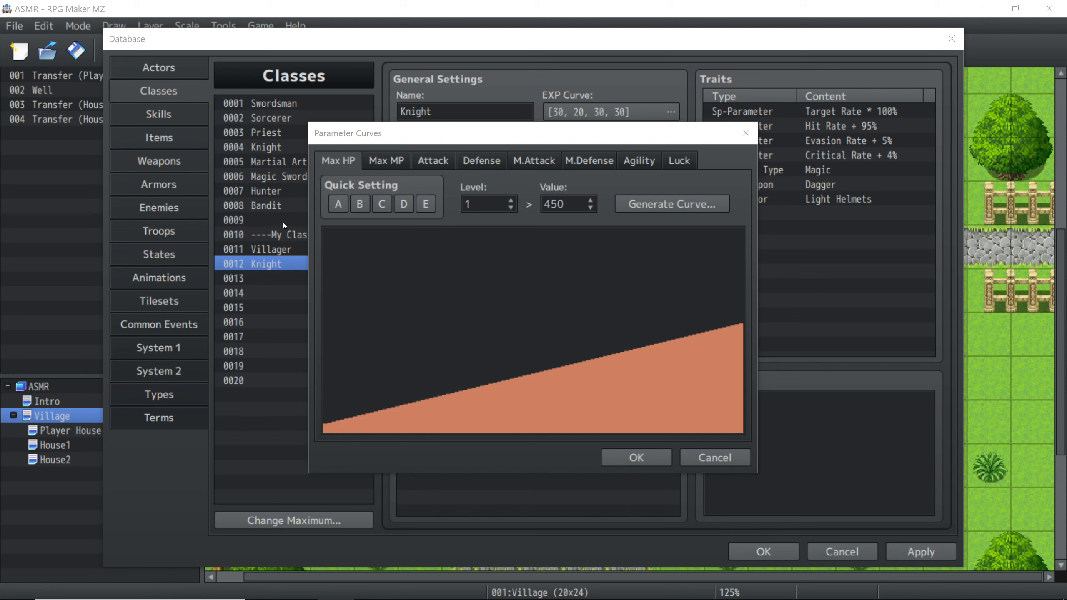
left_click(340, 205)
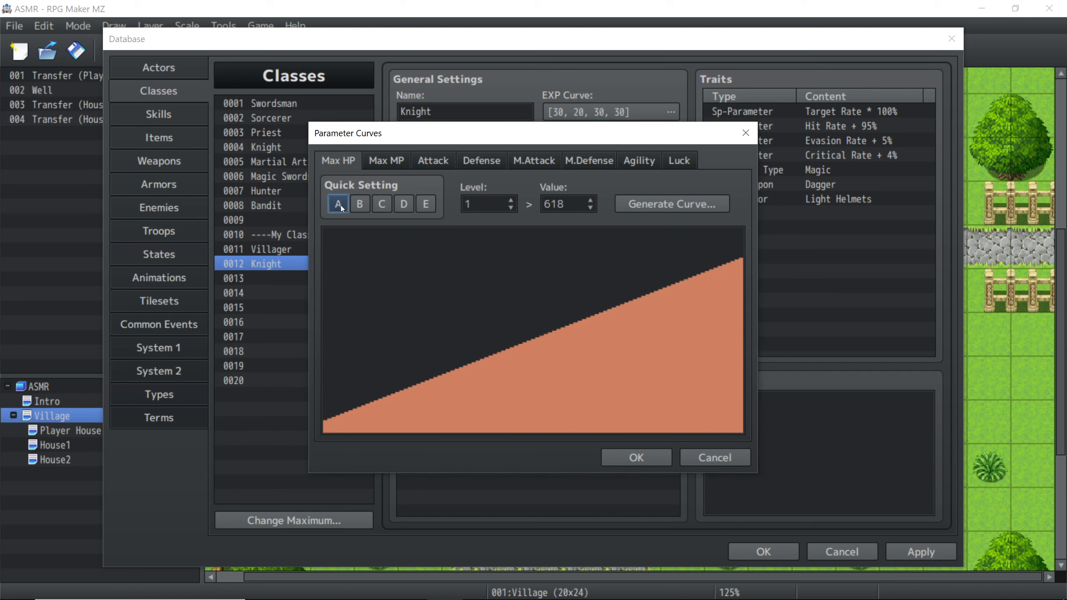
left_click(393, 160)
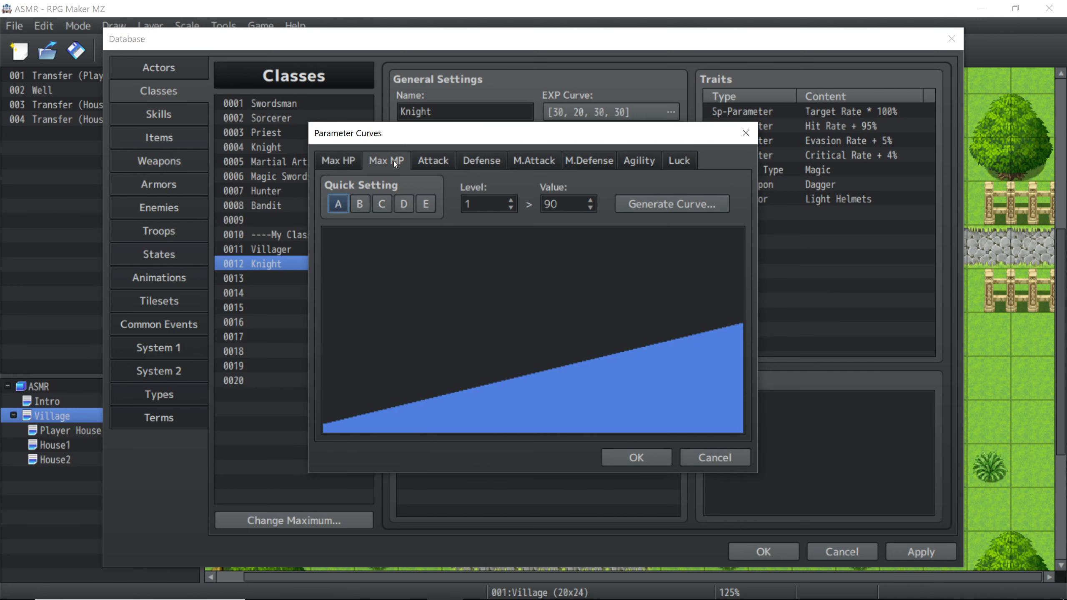
left_click(381, 203)
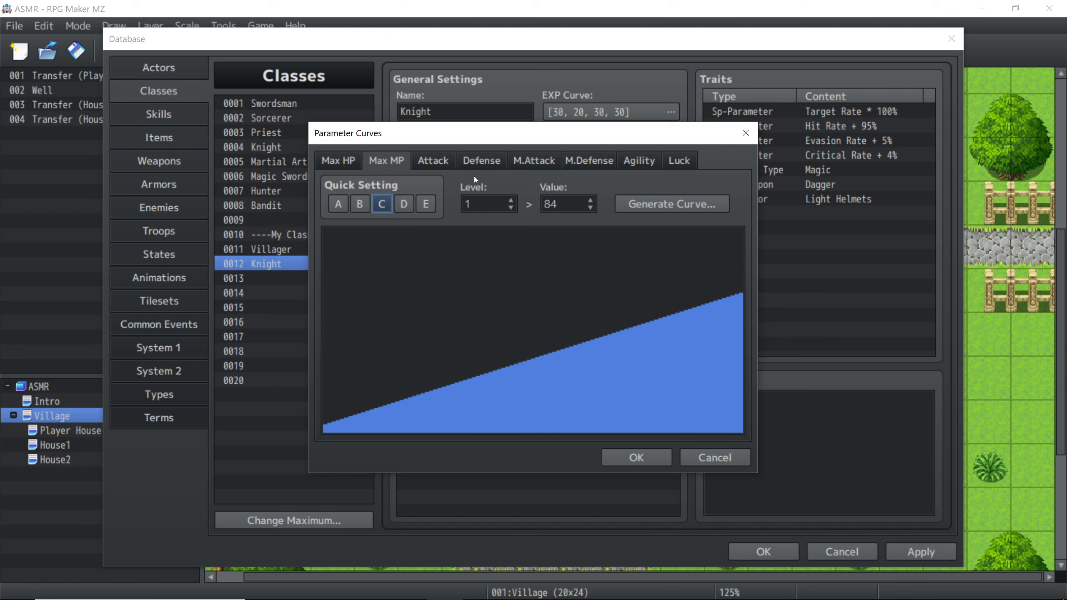
Step: Apply quick setting B to both the Attack and Defense curves of the new Knight class
left_click(433, 162)
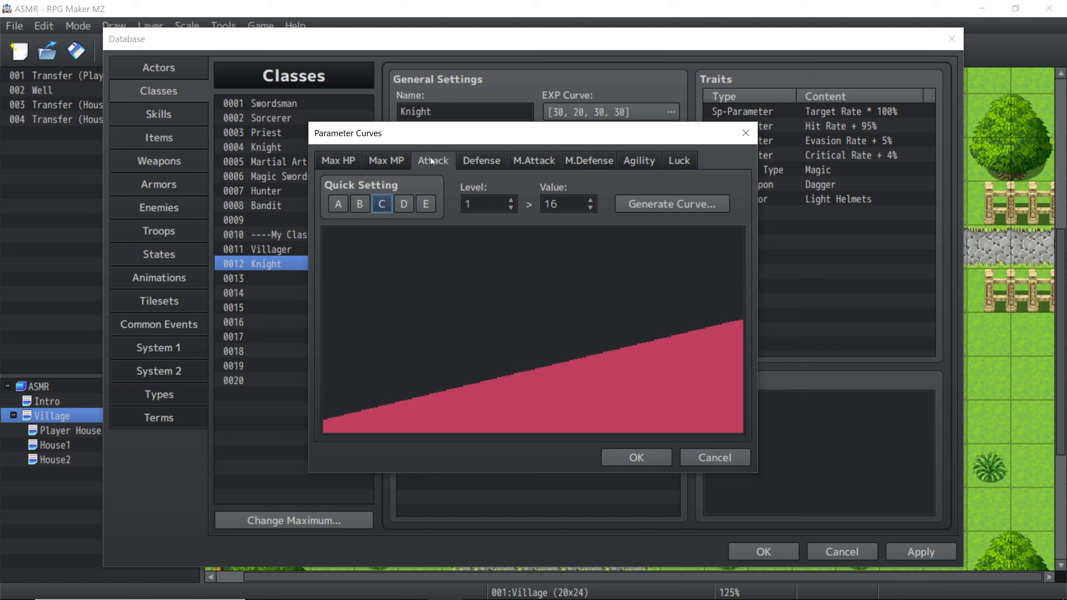
left_click(362, 205)
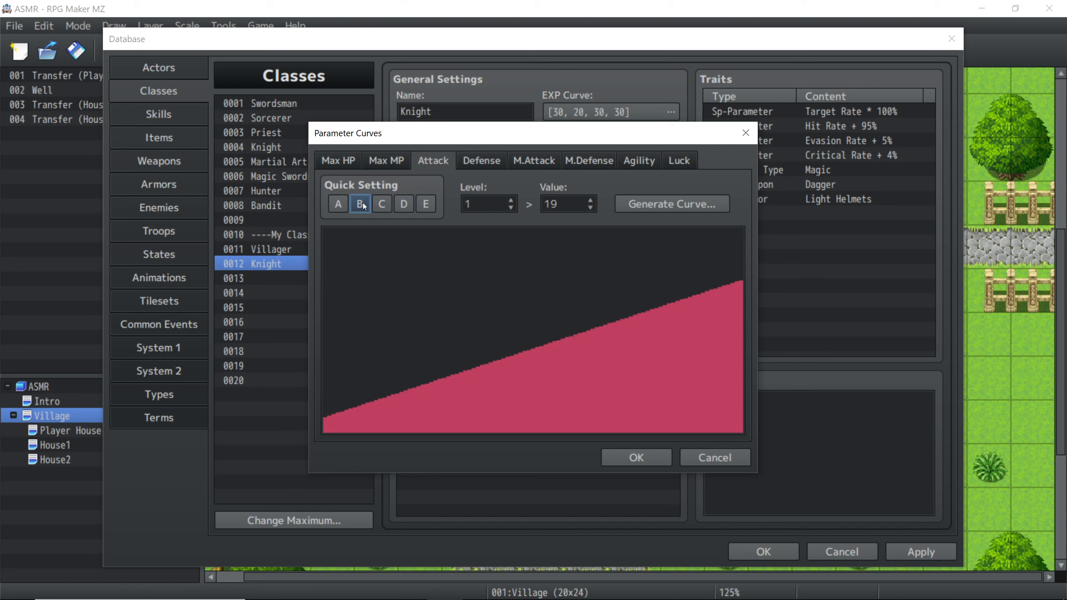
left_click(495, 163)
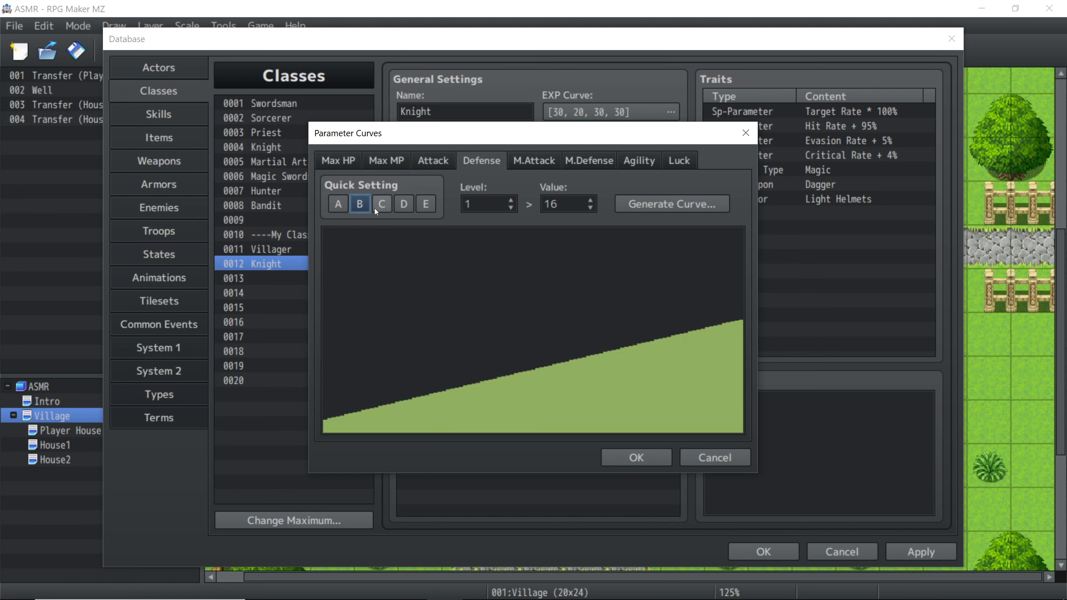
left_click(359, 205)
Step: Apply quick setting C to the M.Attack and M.Defense curves of the new Knight class
left_click(547, 157)
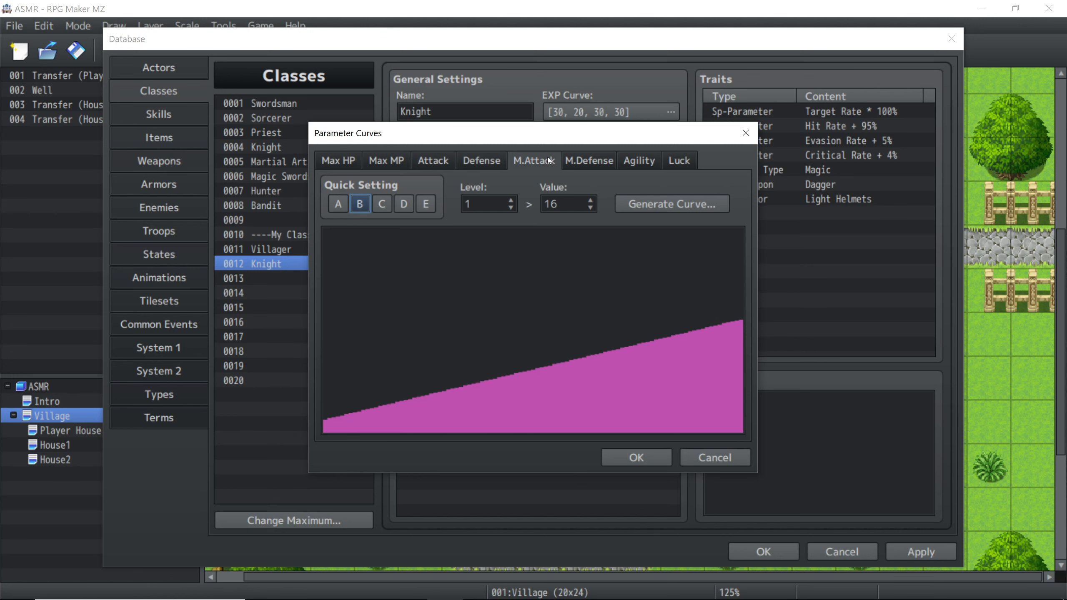
left_click(380, 206)
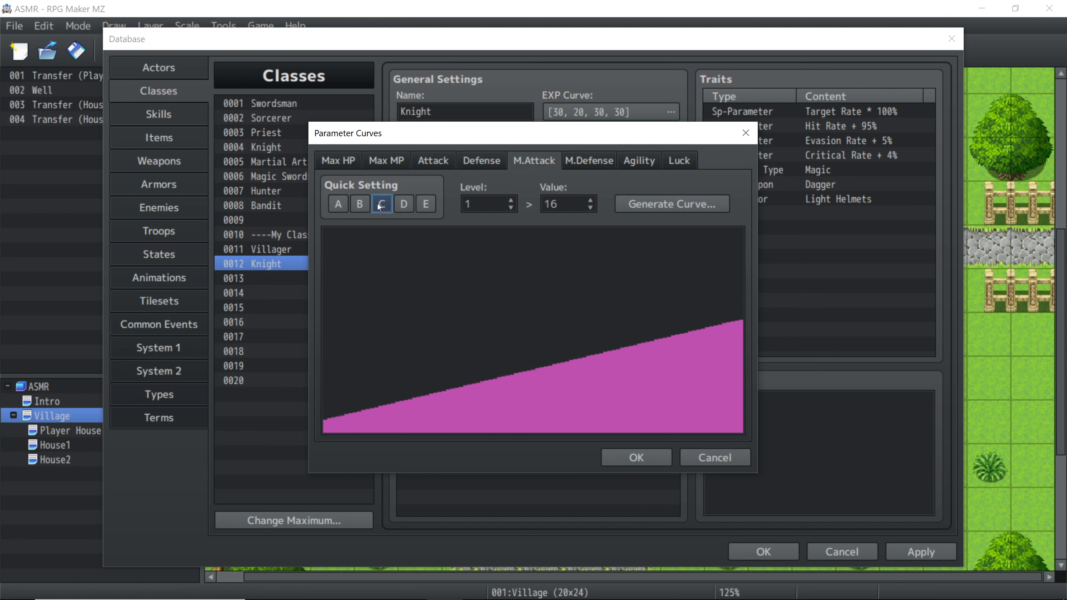
left_click(604, 162)
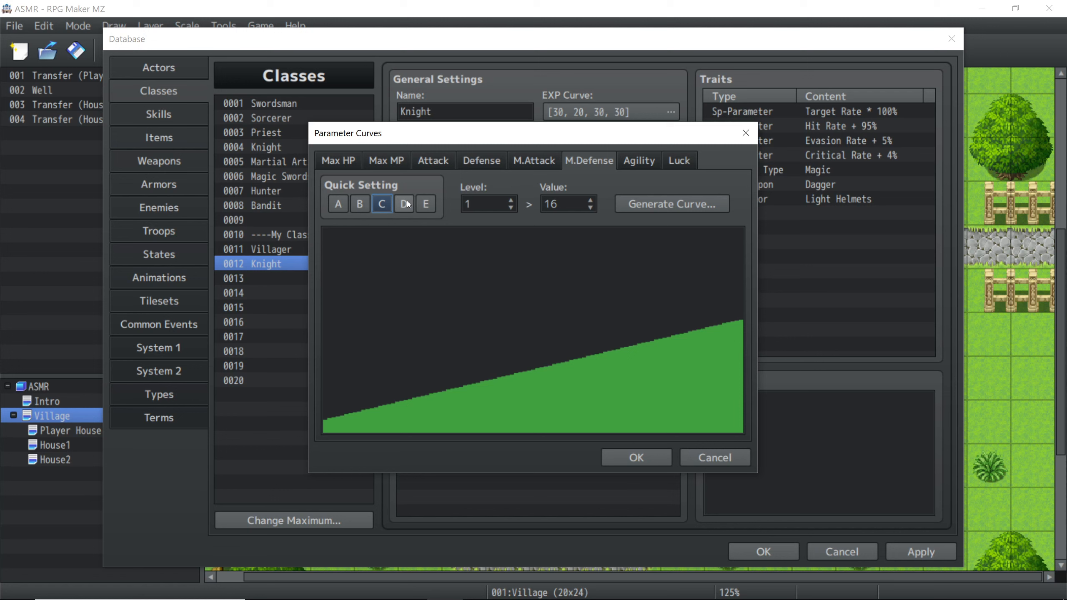
left_click(389, 204)
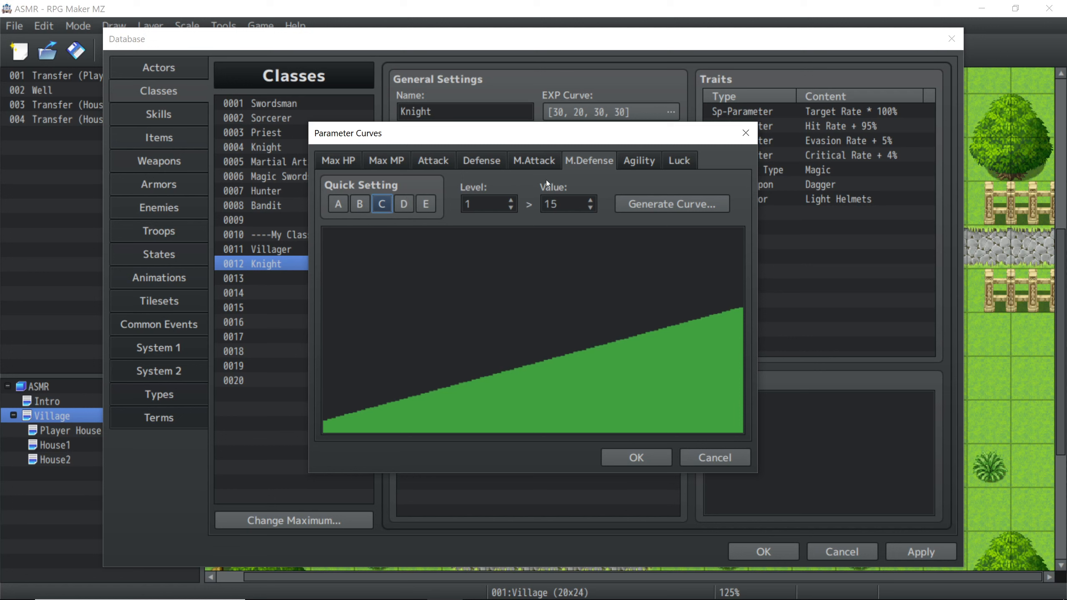
left_click(636, 158)
left_click(590, 164)
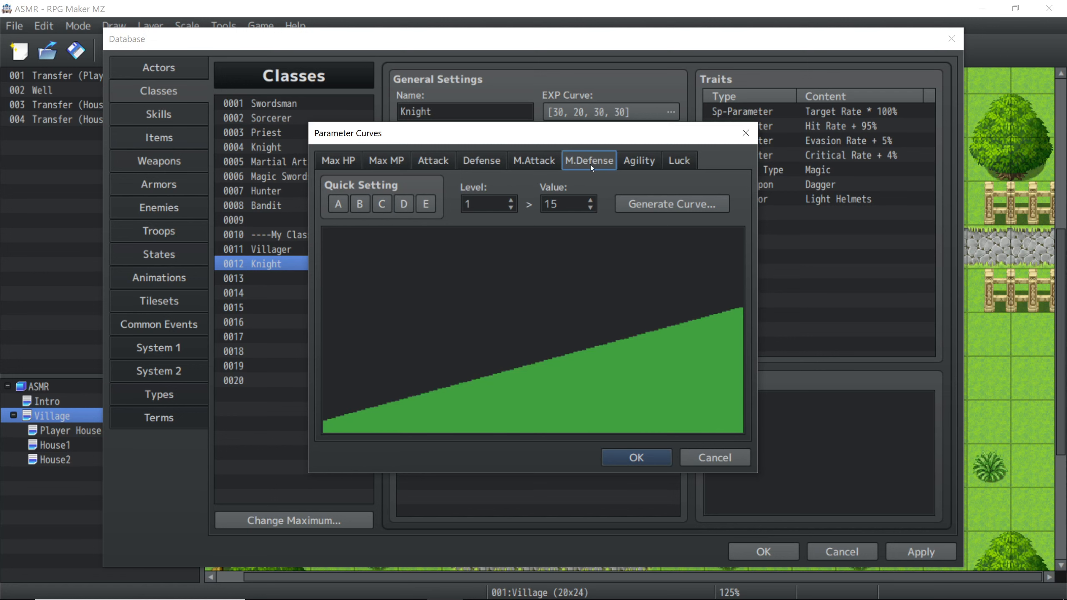
Step: Apply quick setting C to the new Knight class's M.Defense and Luck curves and quick setting B to its Agility curve
left_click(386, 200)
left_click(650, 167)
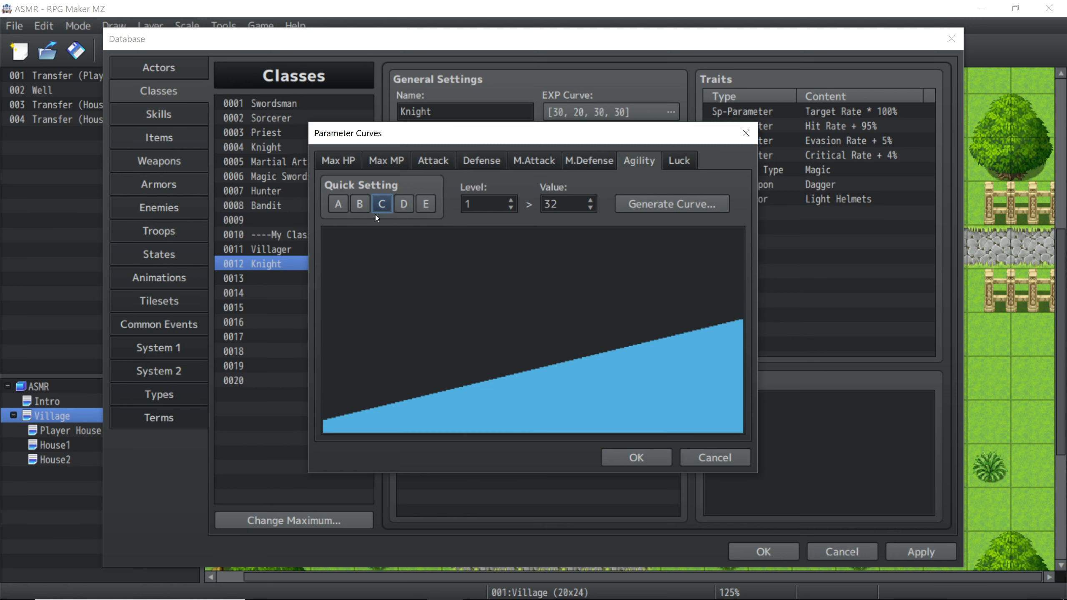
left_click(366, 205)
left_click(680, 160)
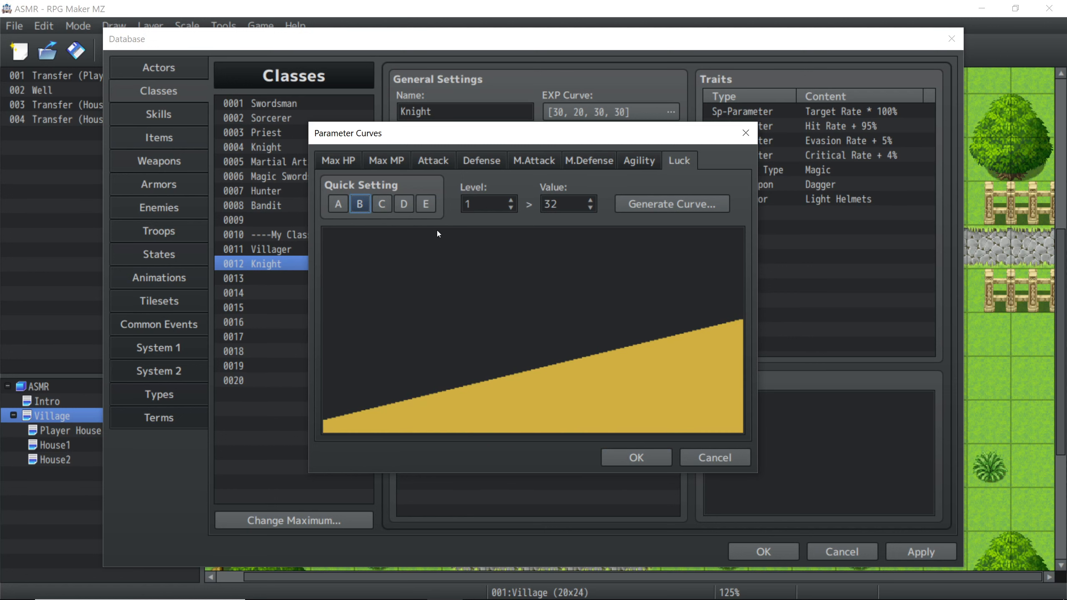
left_click(382, 205)
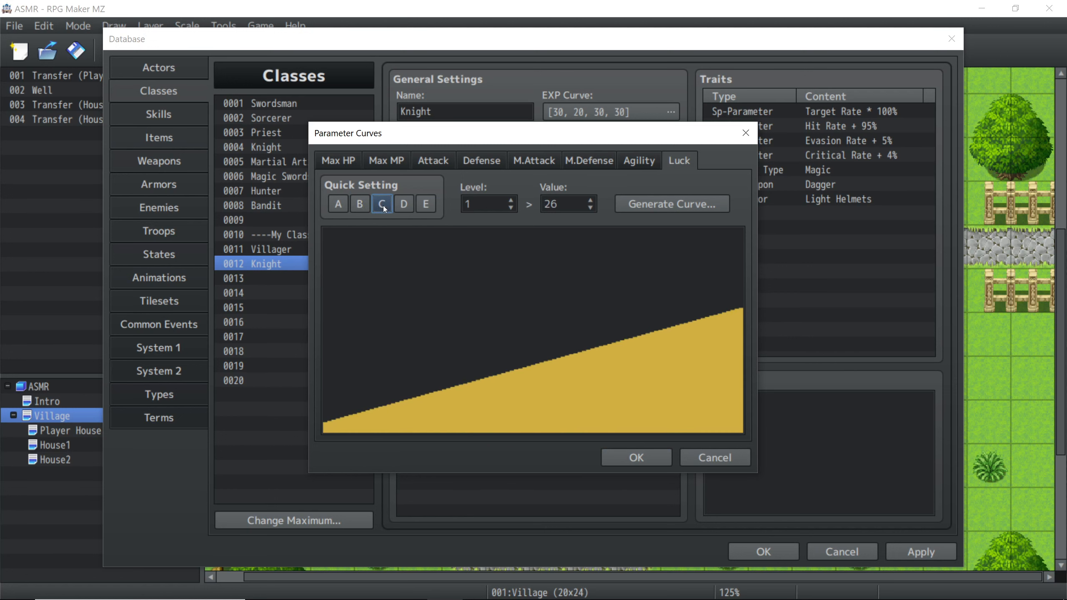
left_click(637, 457)
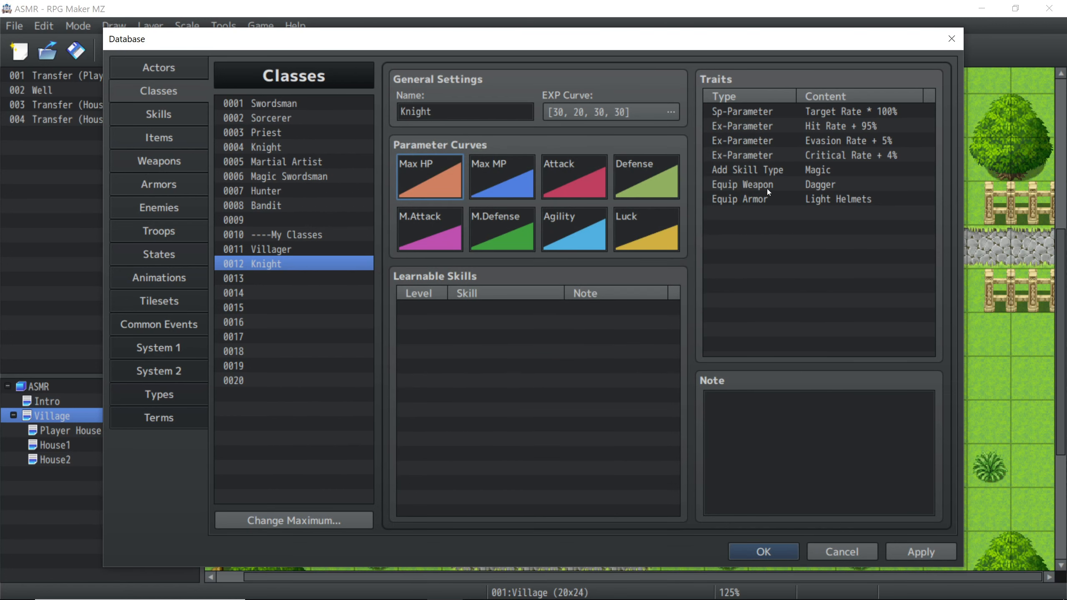
Step: Change the new Knight class's Equip Weapon trait to Sword
left_click(823, 187)
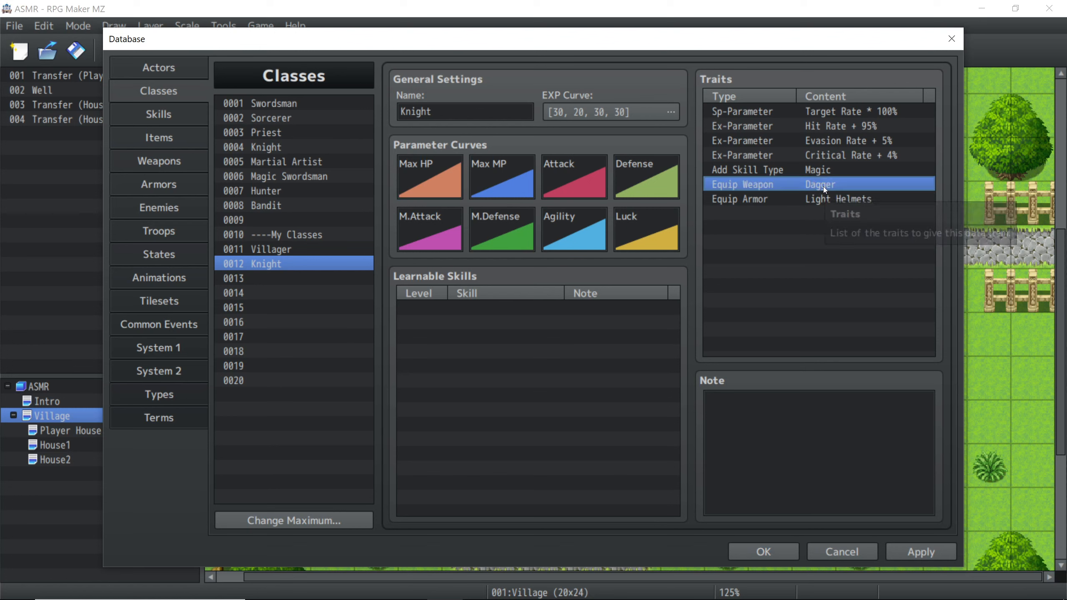
right_click(823, 187)
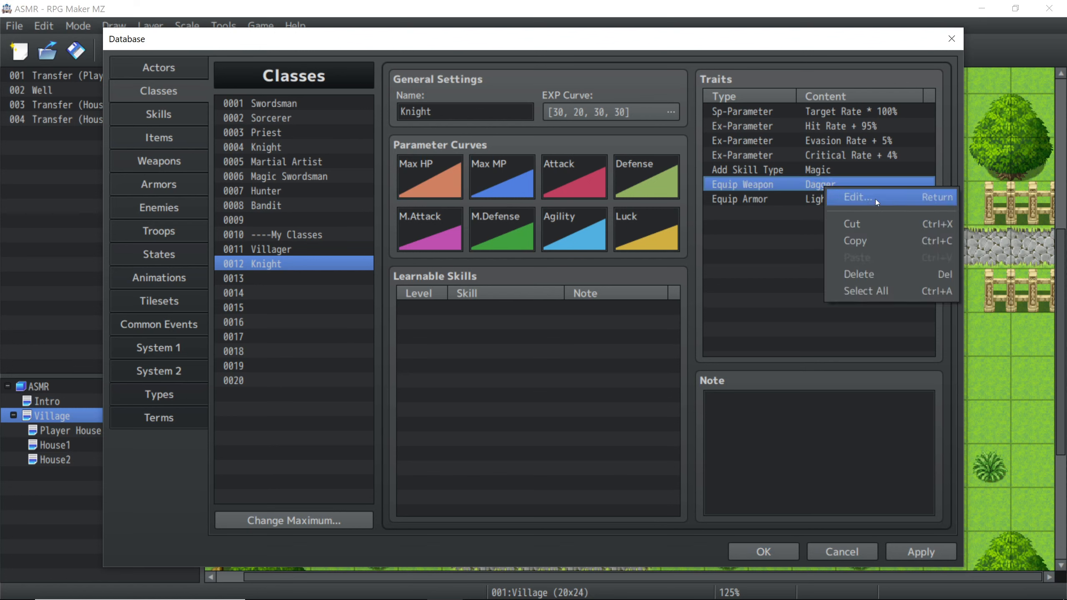
left_click(876, 197)
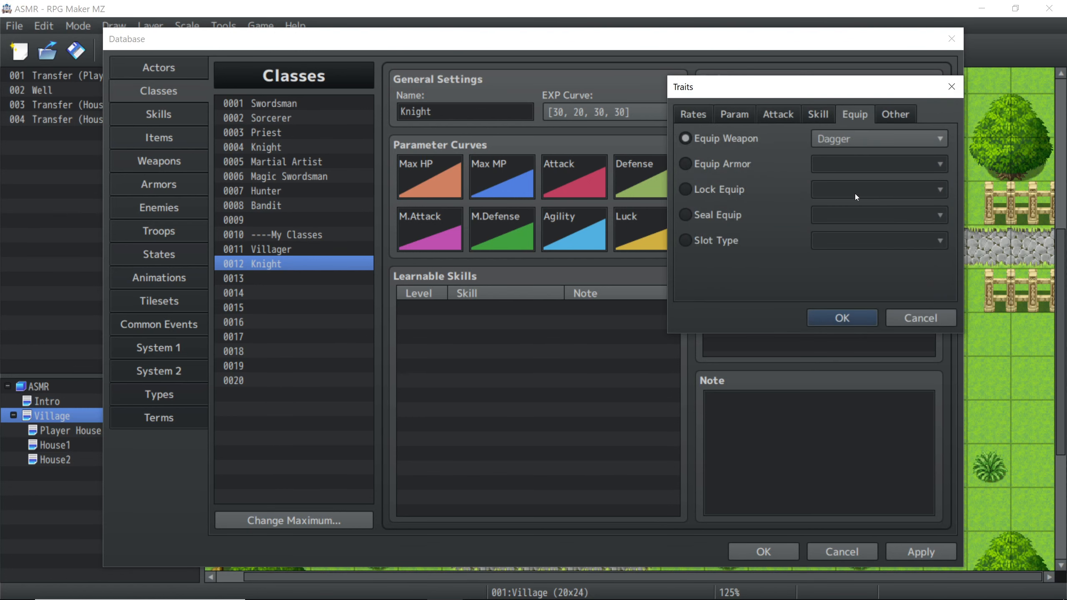
left_click(836, 134)
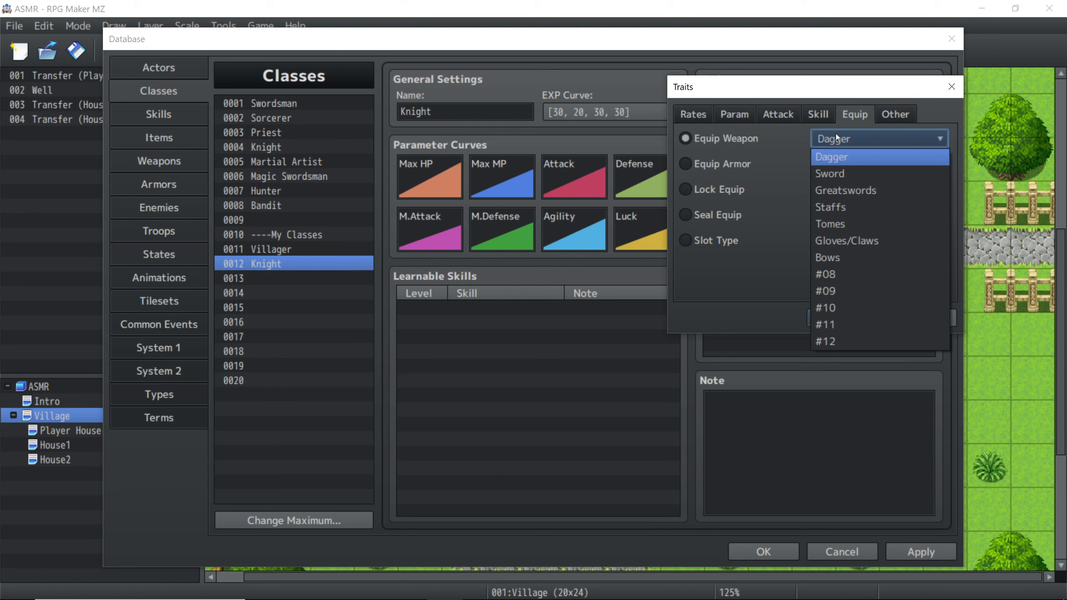
left_click(840, 176)
left_click(861, 315)
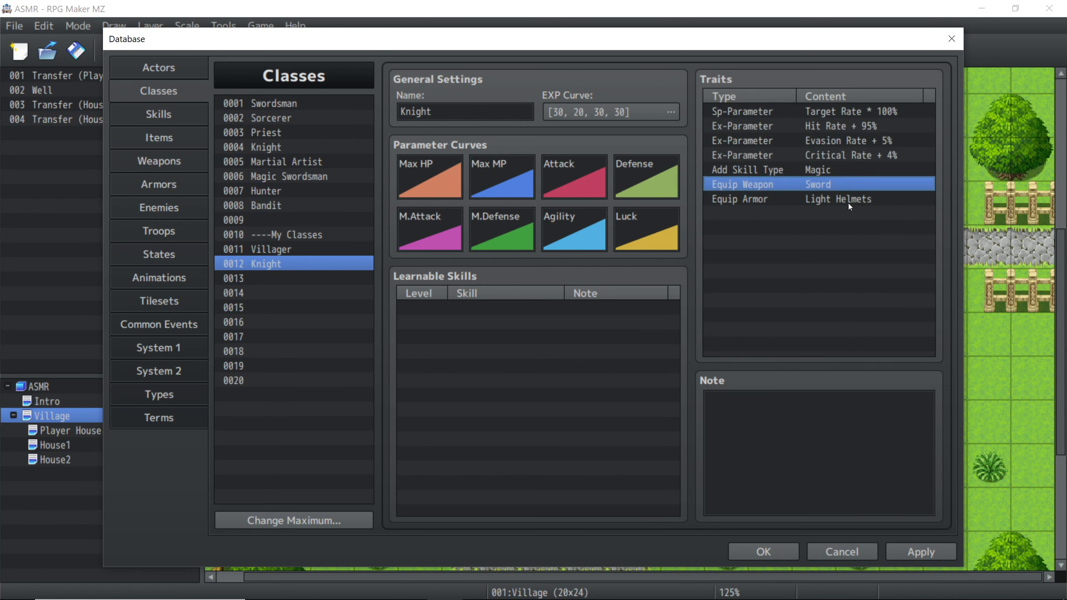
Step: Delete the Light Helmets Equip Armor trait from the new Knight class
left_click(818, 198)
right_click(818, 199)
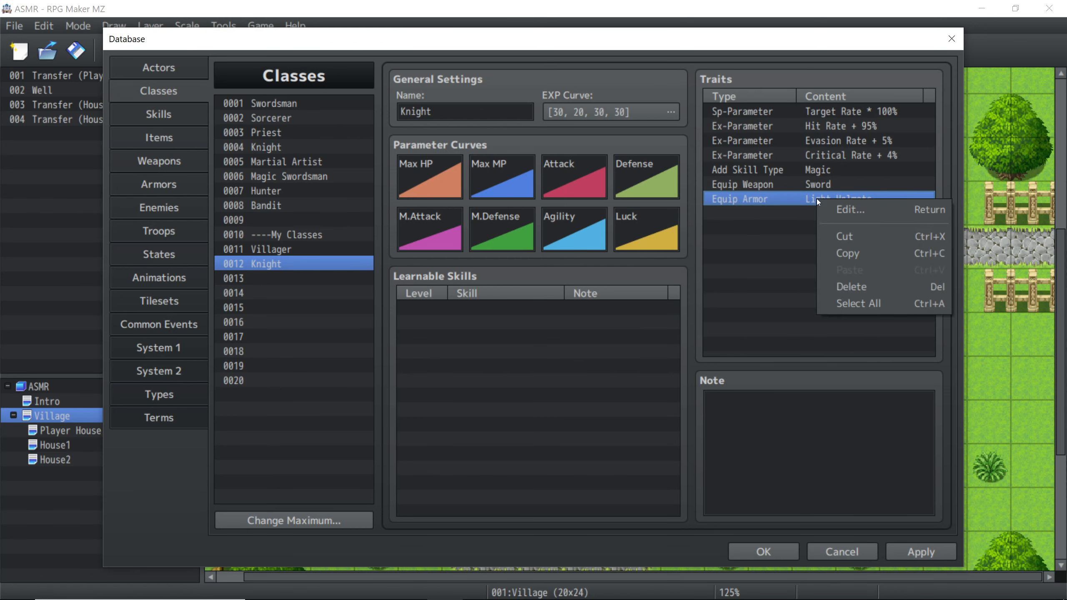
left_click(852, 208)
left_click(840, 317)
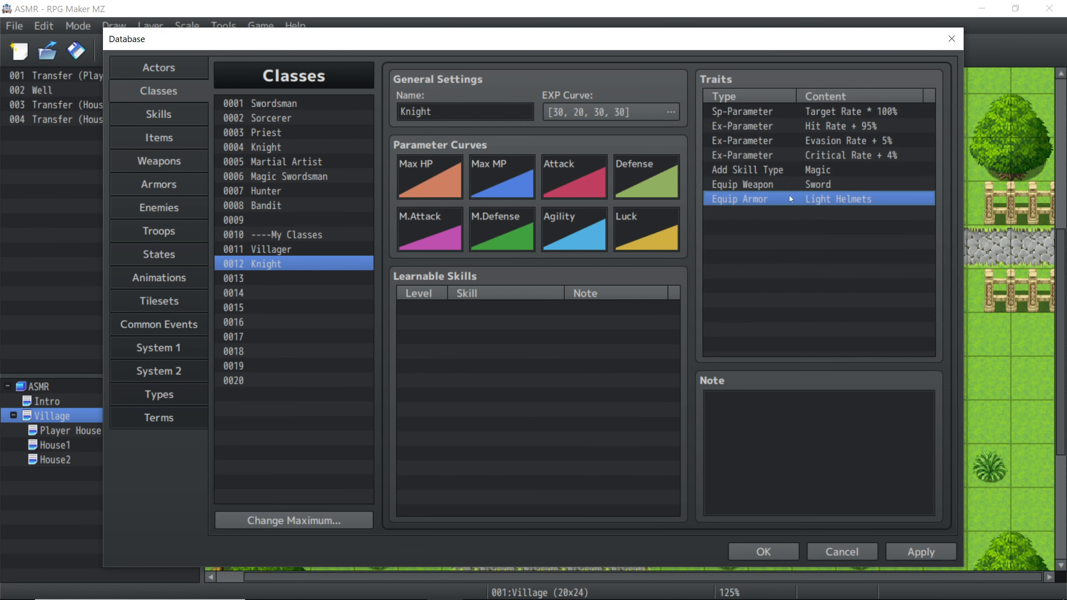
right_click(789, 196)
left_click(843, 286)
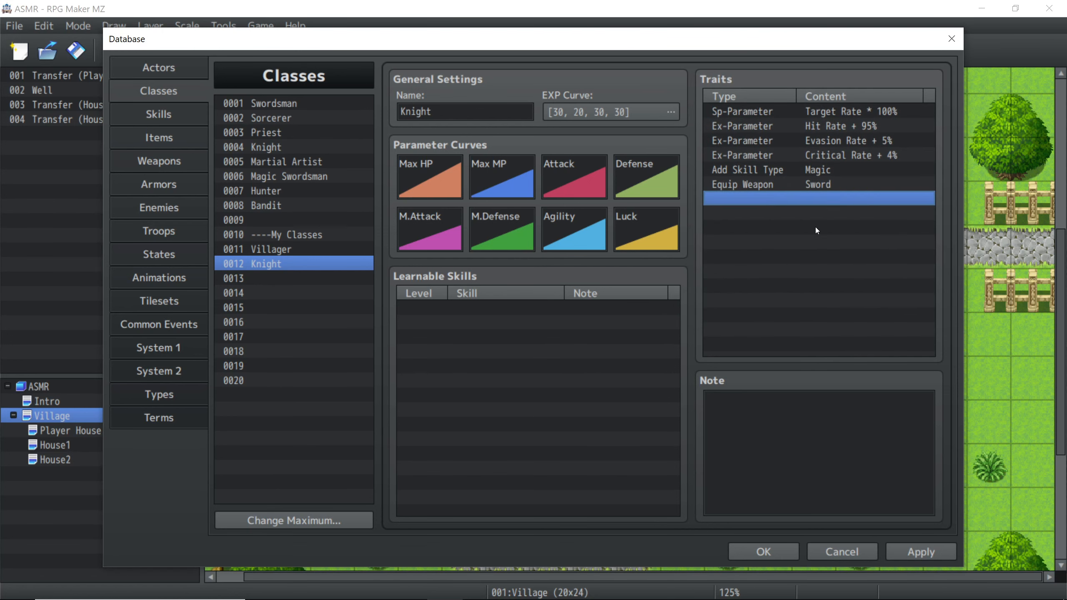
Step: Examine the Equip Weapon, Equip Armor and Lock Equip options offered for a new Knight trait, without adding one
double_click(772, 199)
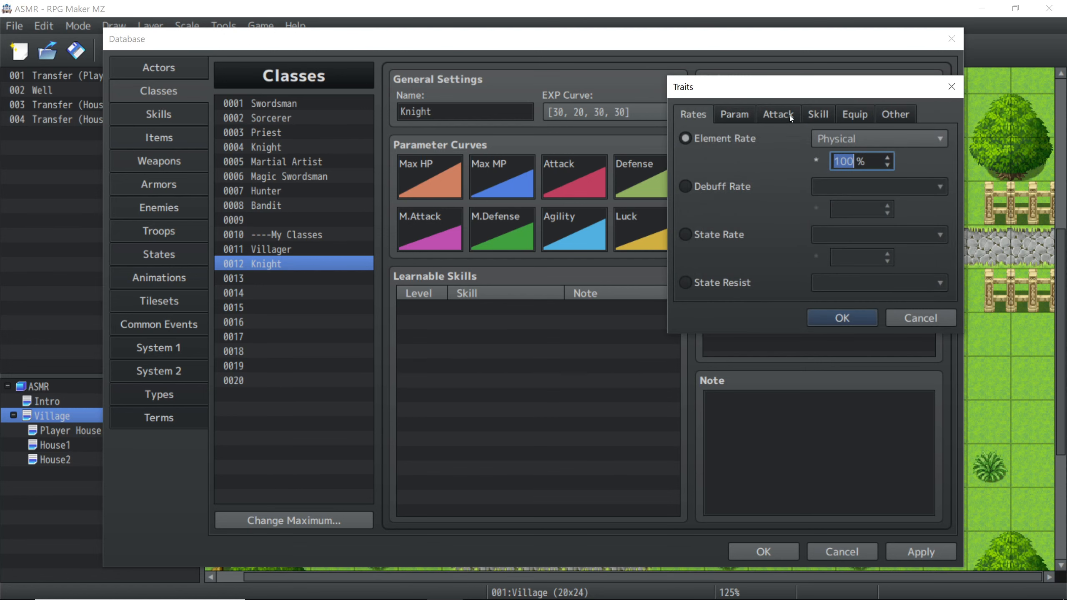
left_click(853, 114)
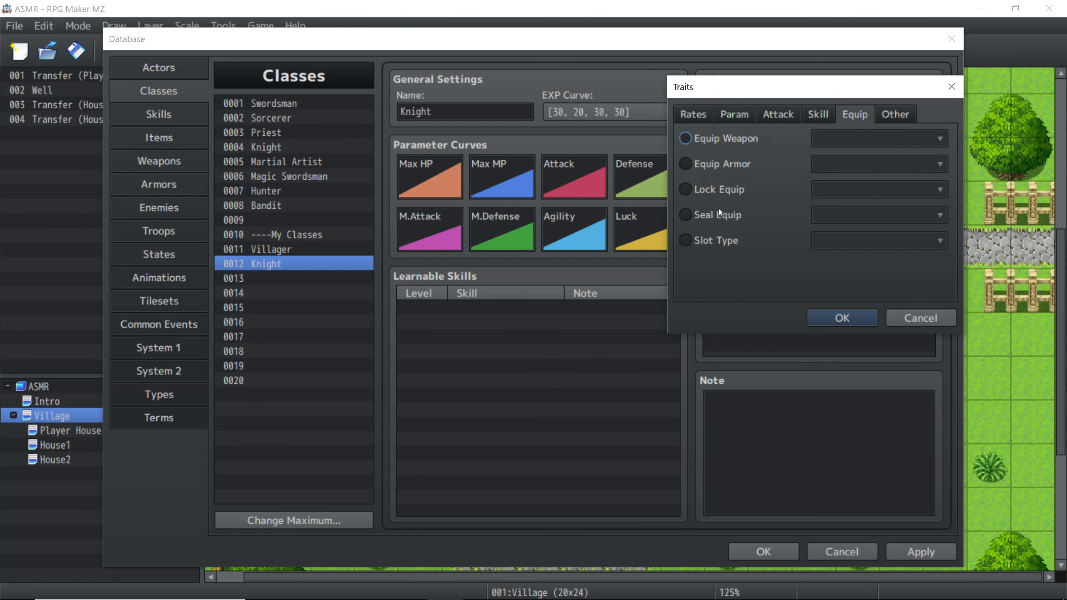
left_click(710, 144)
left_click(855, 140)
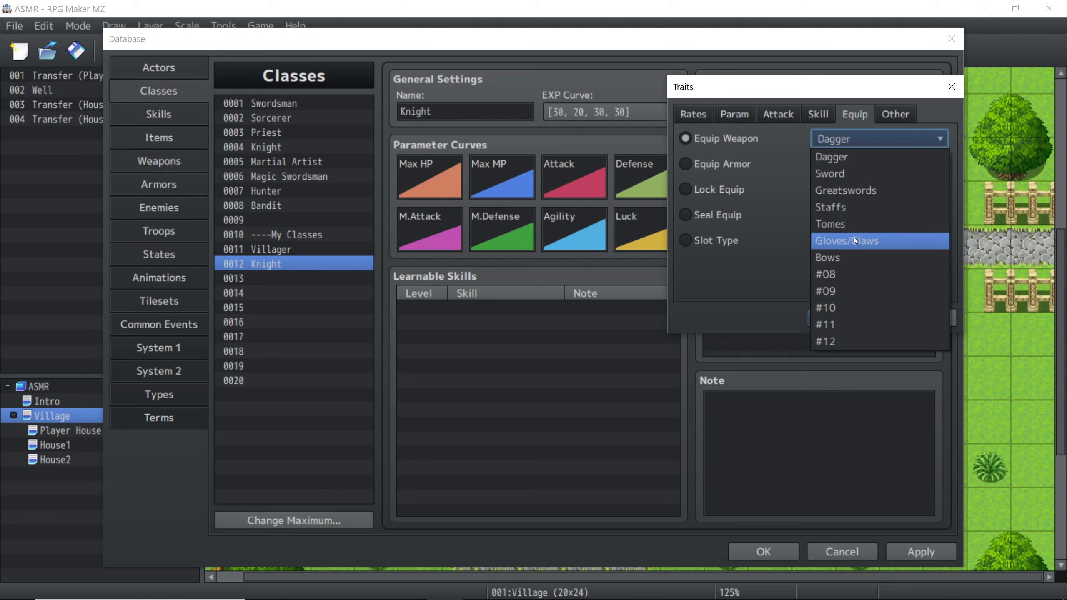
left_click(854, 134)
left_click(689, 165)
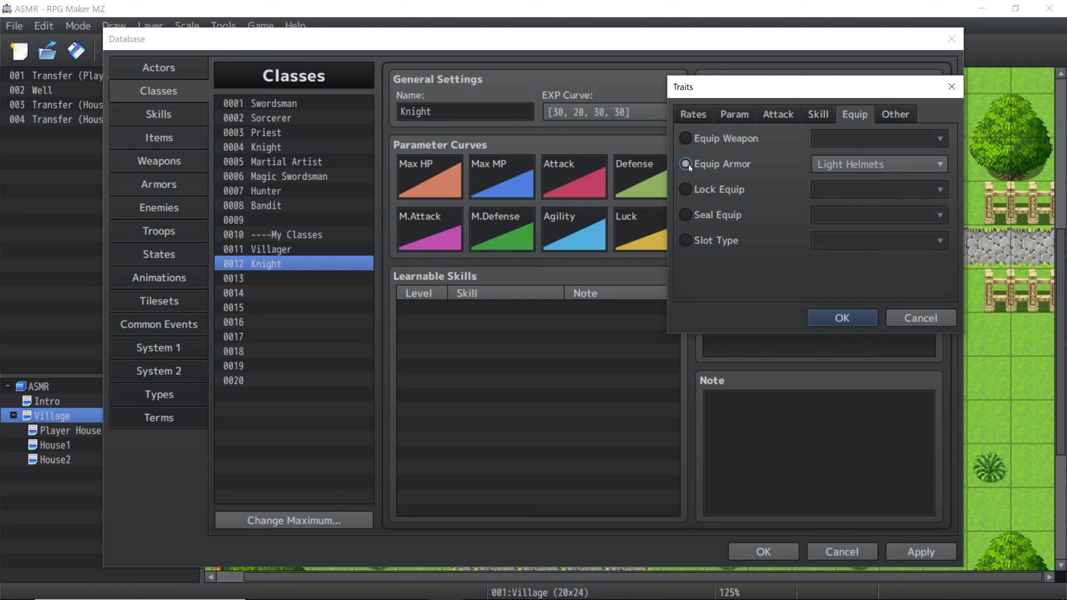
left_click(836, 166)
left_click(839, 168)
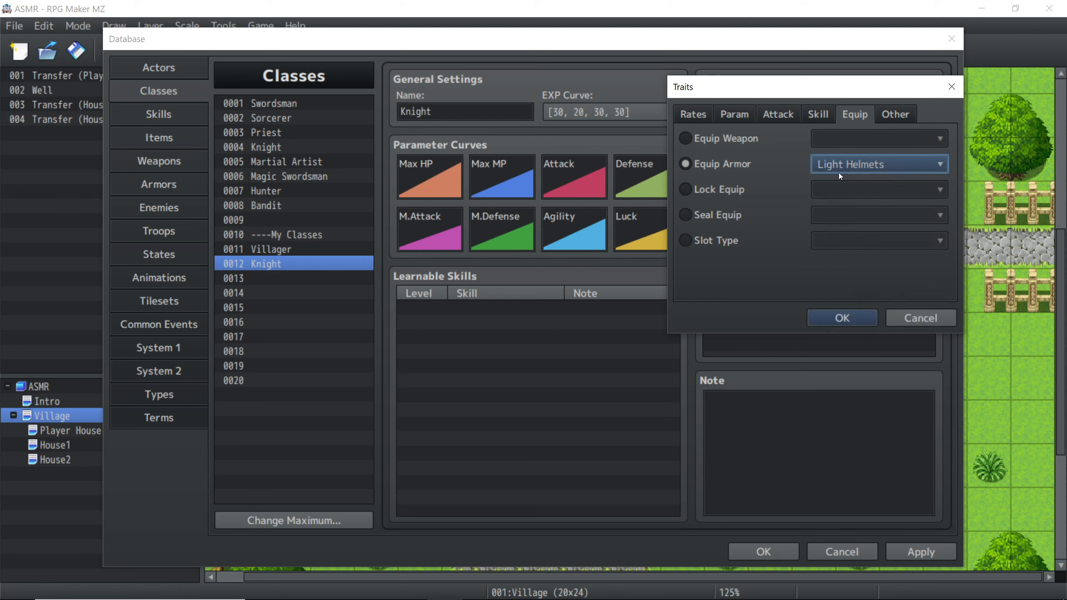
left_click(707, 188)
left_click(848, 191)
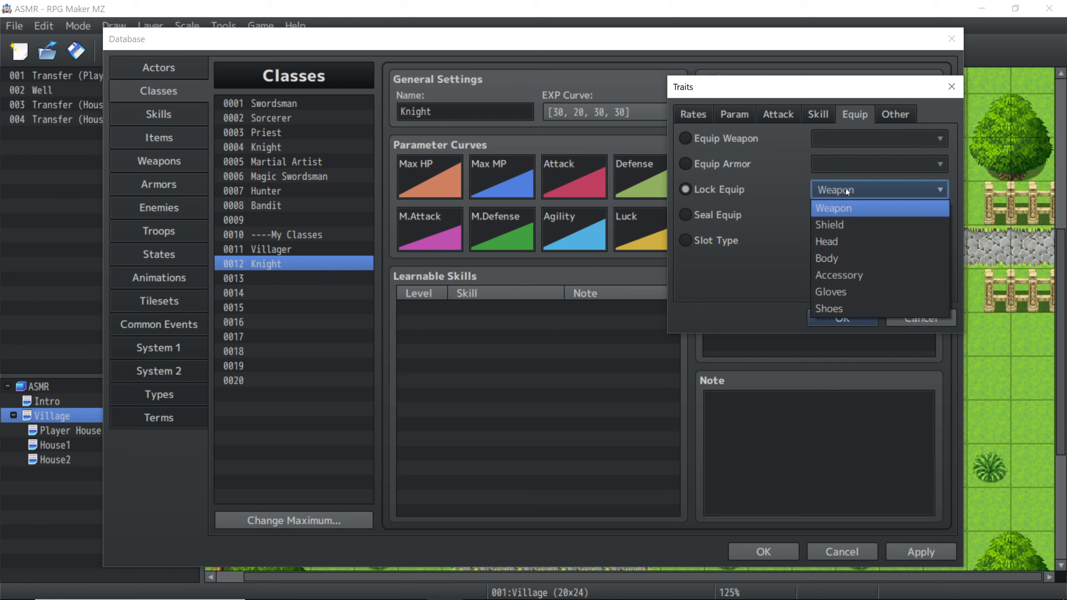
left_click(848, 191)
left_click(727, 140)
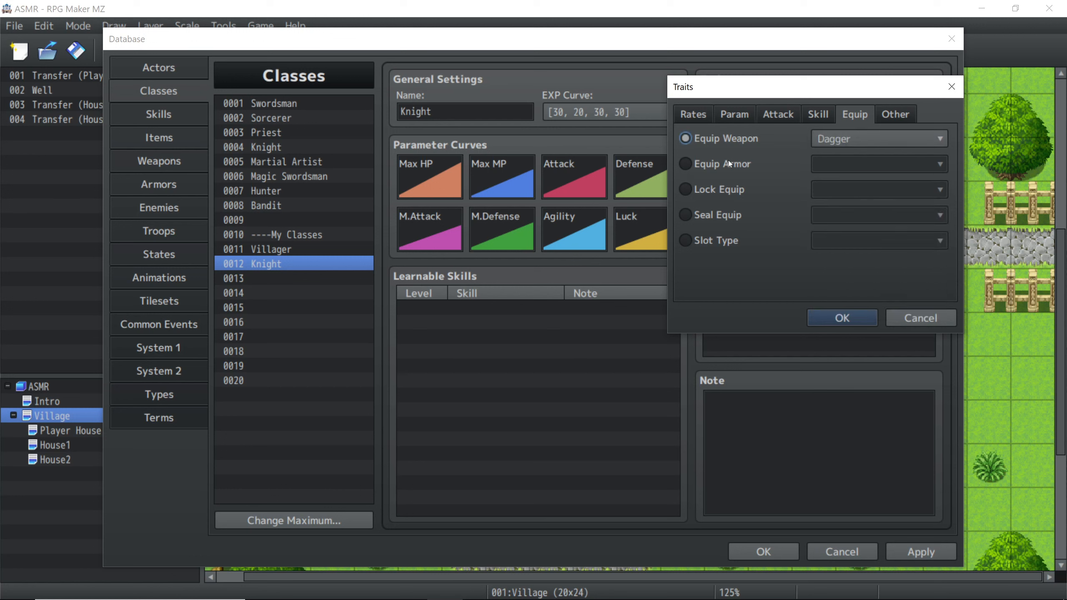
left_click(728, 162)
left_click(820, 164)
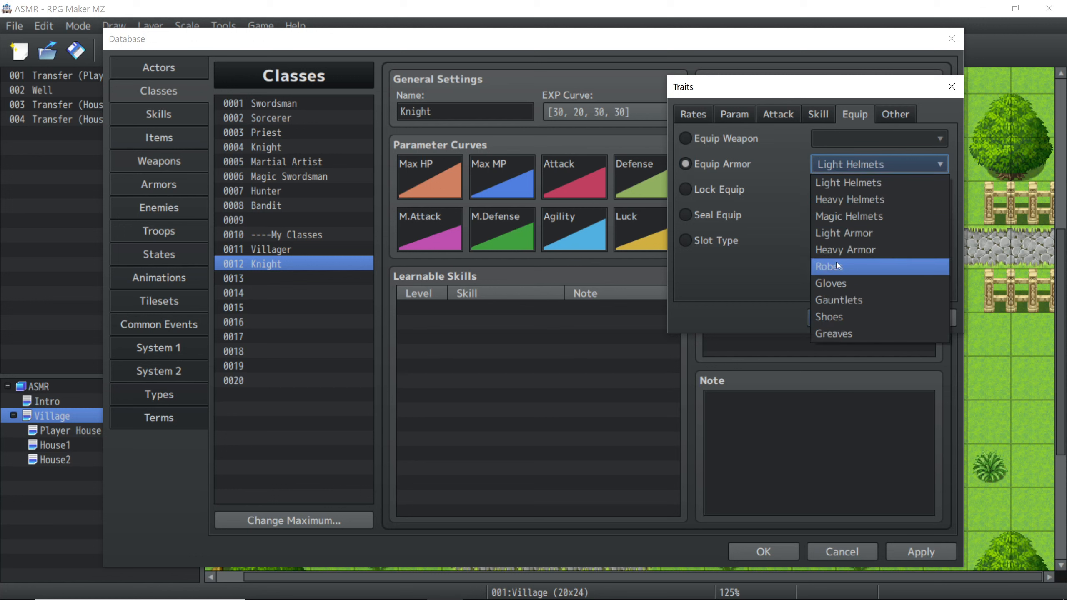
left_click(846, 158)
left_click(921, 314)
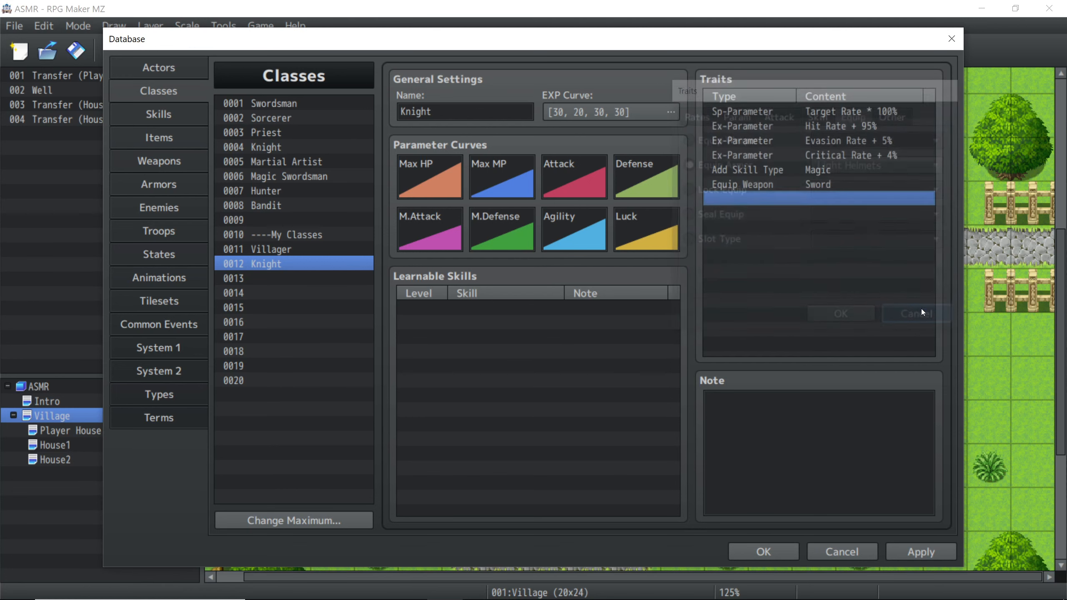
Step: Review the traits of the default classes one by one, from Swordsman through Bandit
left_click(303, 103)
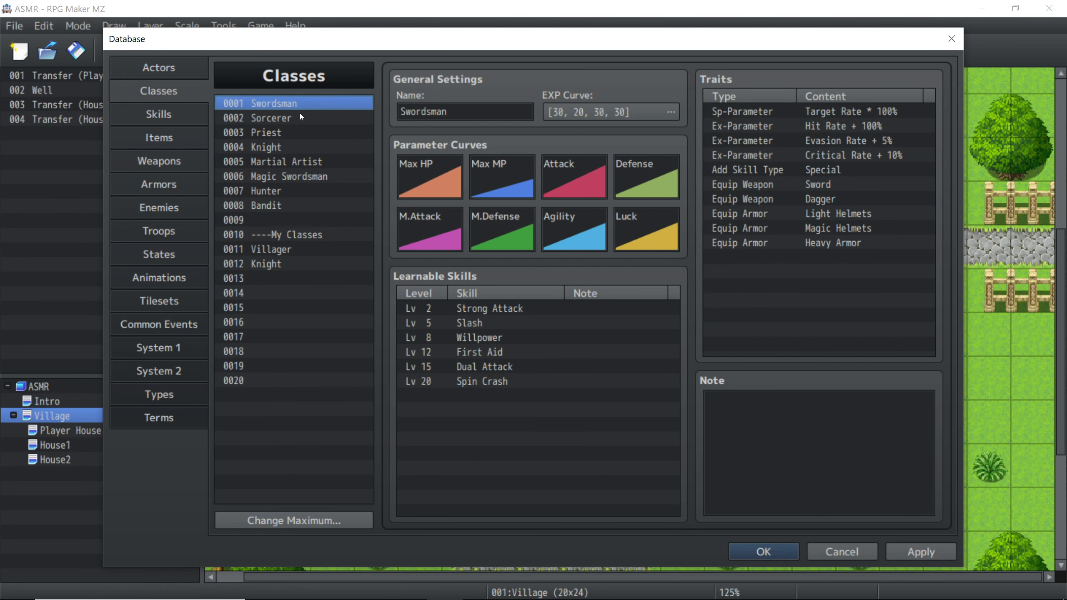
left_click(301, 116)
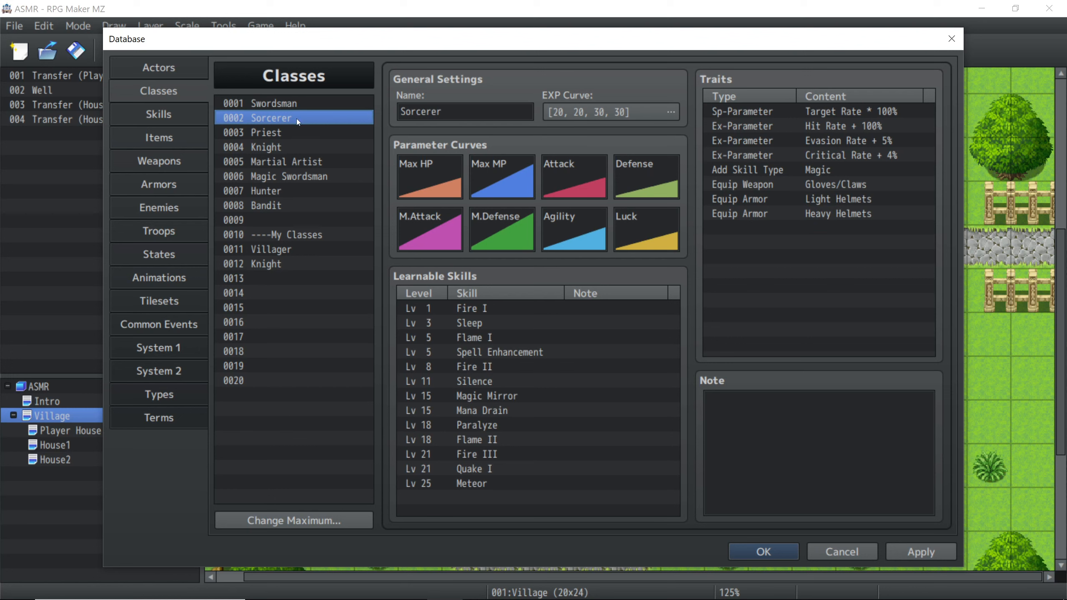
key("Down")
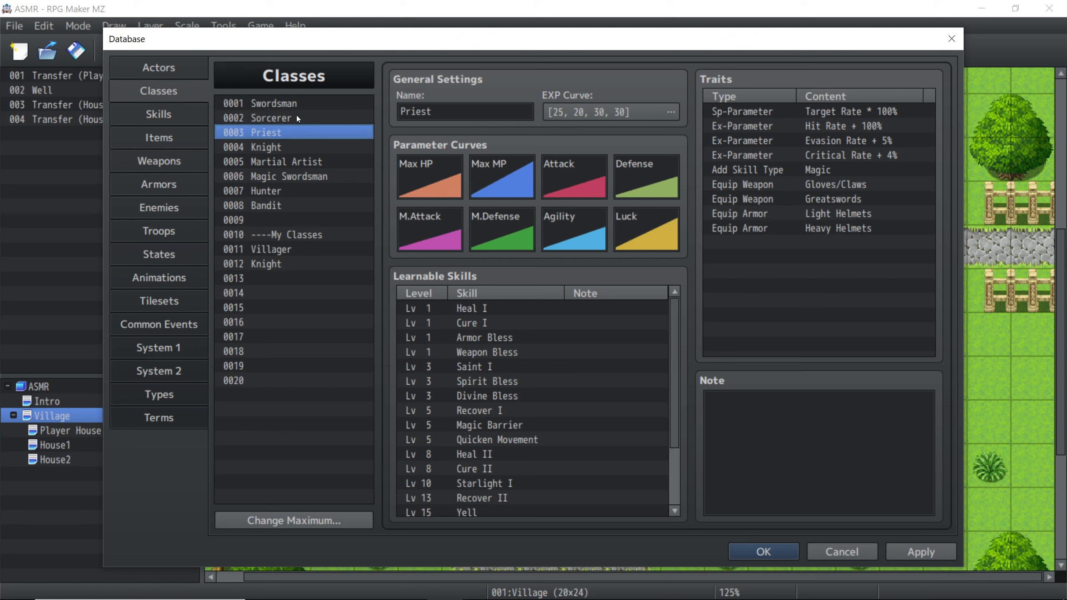
key("Down")
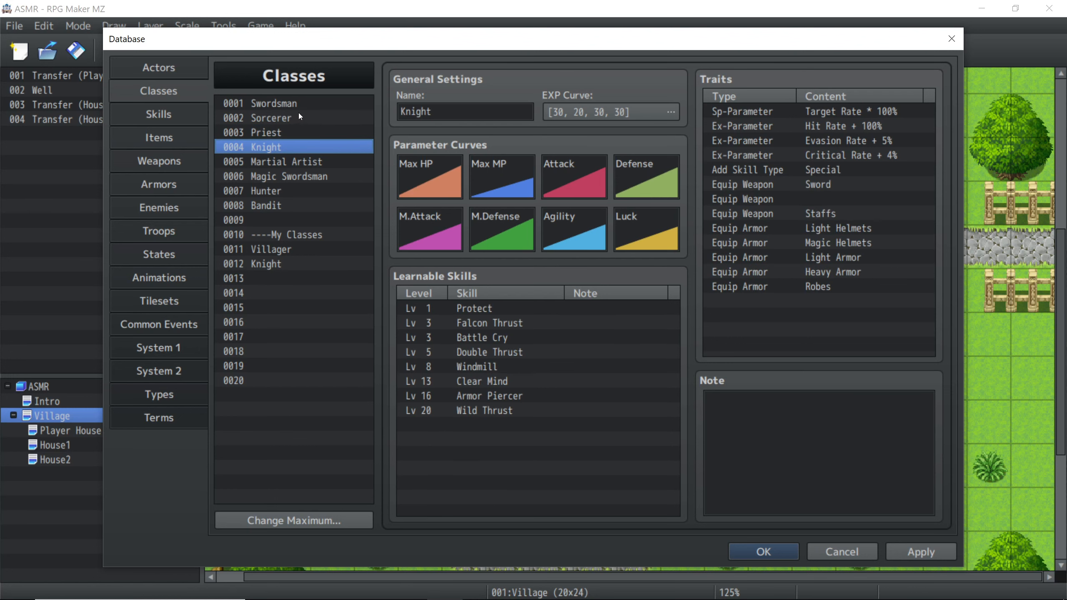
key("Down")
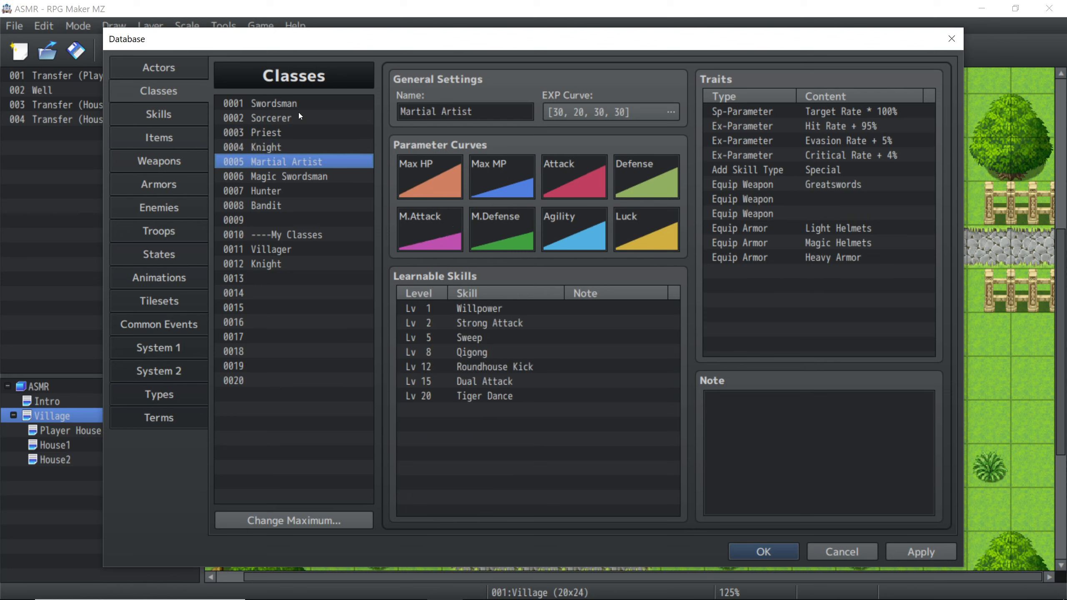
key("Down")
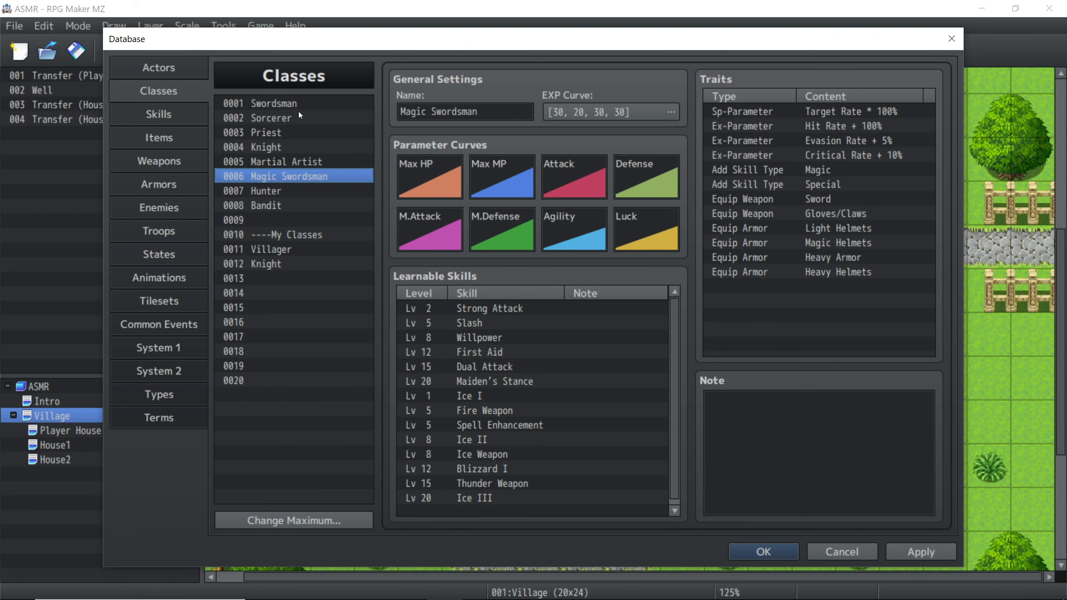
key("Down")
key("Down")
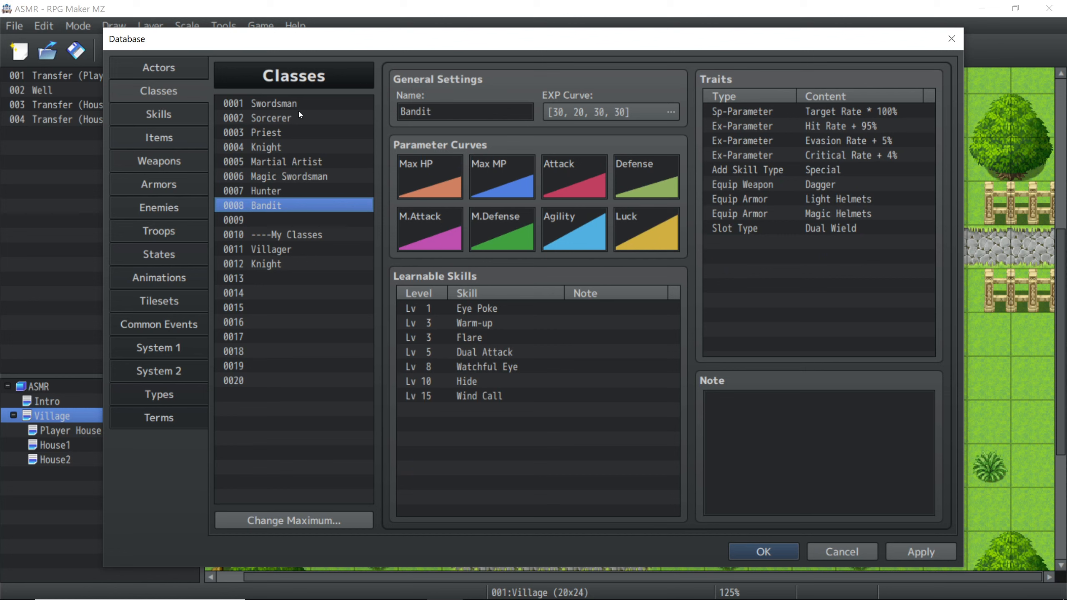
Step: Return to class 0012 Knight and add an Equip Armor trait for Light Helmets
left_click(292, 265)
double_click(844, 191)
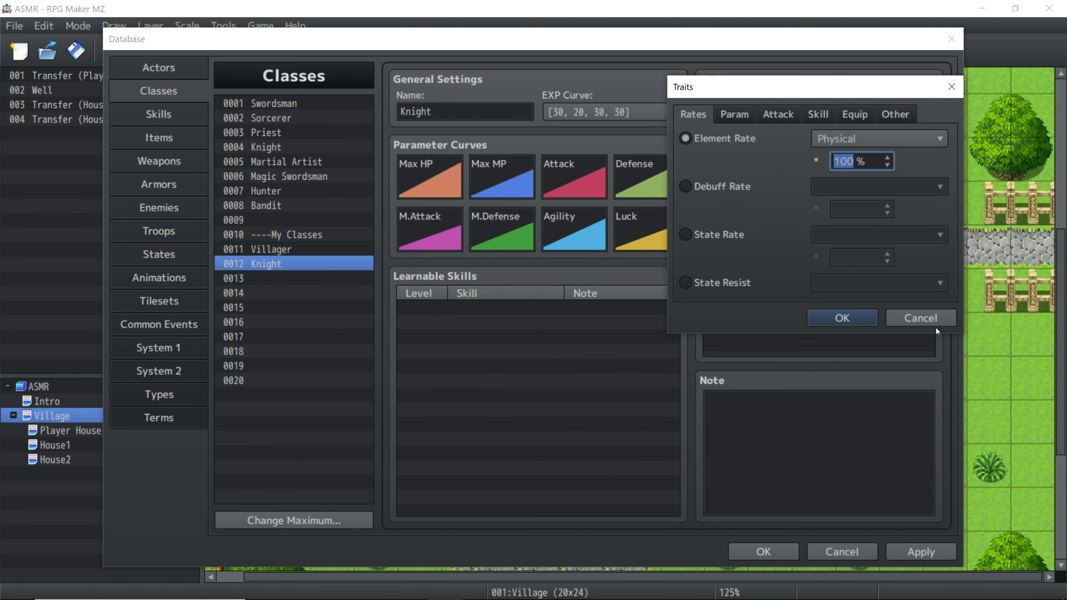
left_click(924, 320)
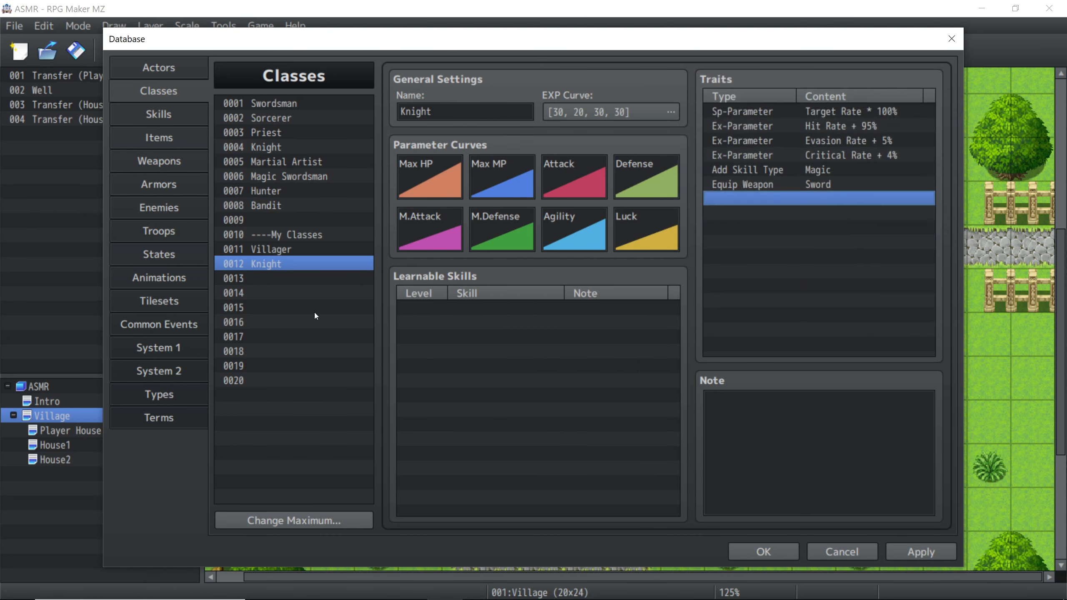
right_click(790, 200)
left_click(820, 208)
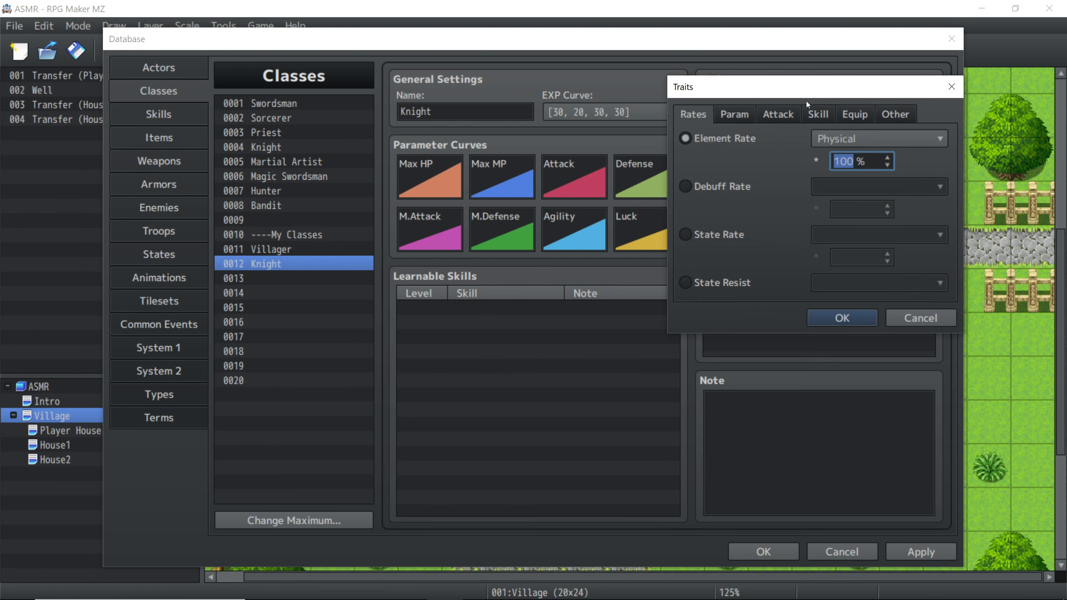
left_click(844, 116)
left_click(722, 164)
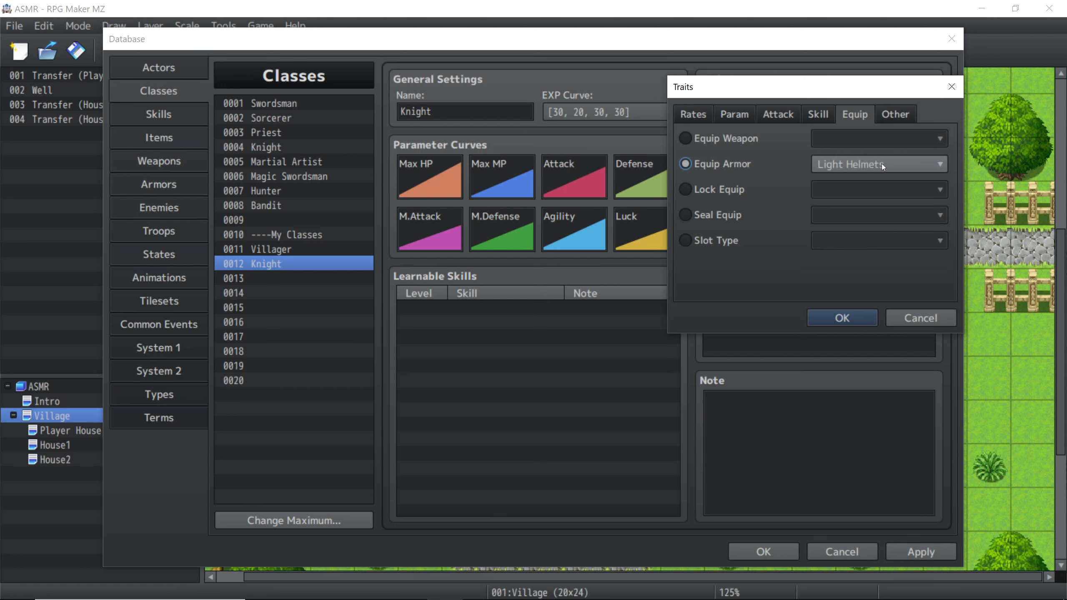
left_click(882, 163)
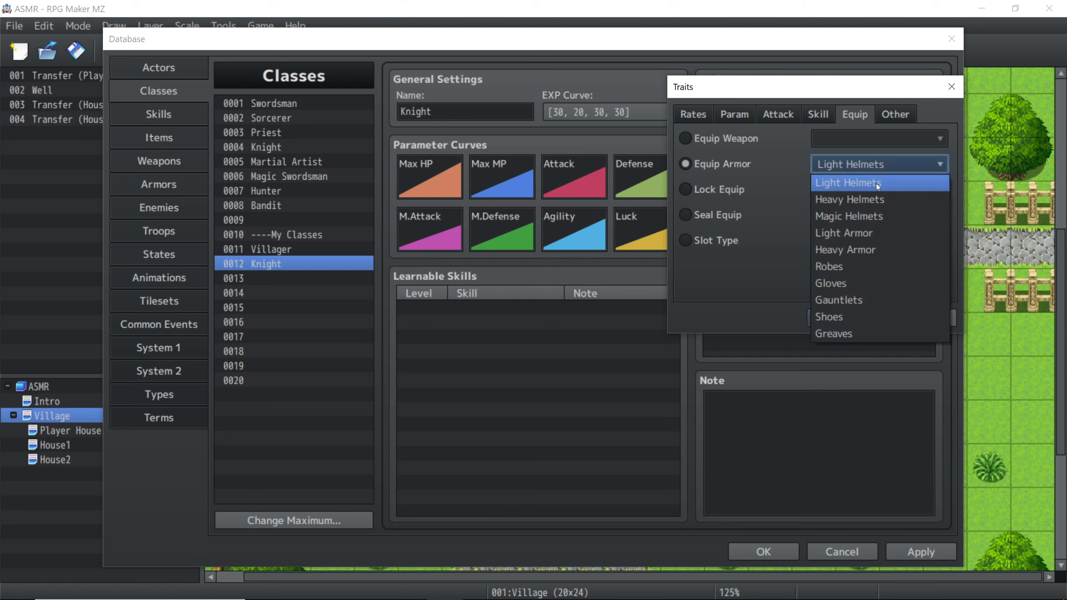
left_click(876, 184)
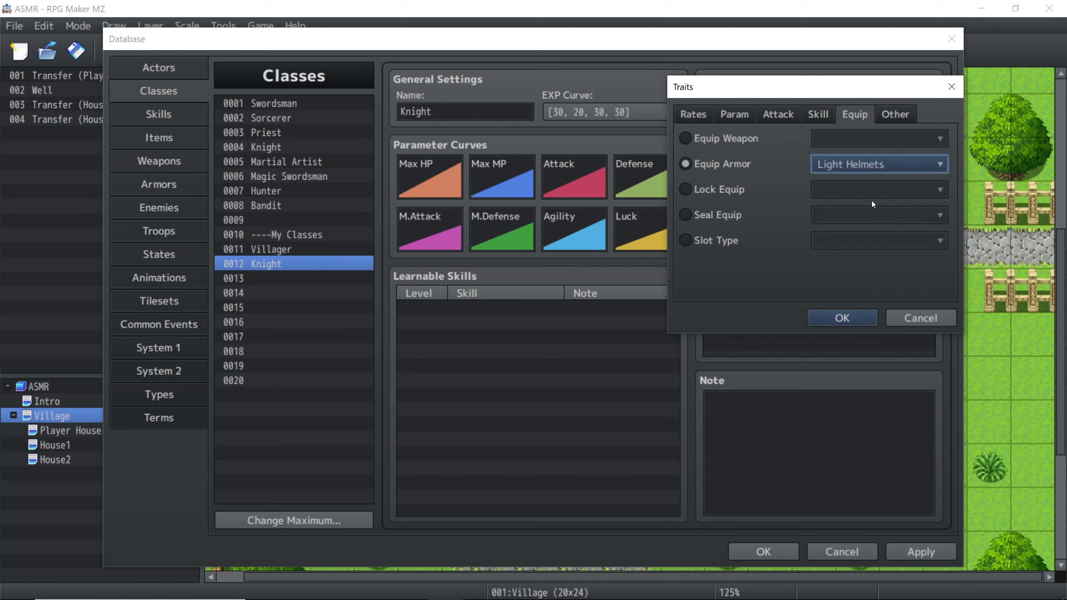
left_click(843, 318)
Step: Add an Equip Armor trait for Light Armor to class 0012 Knight
double_click(788, 210)
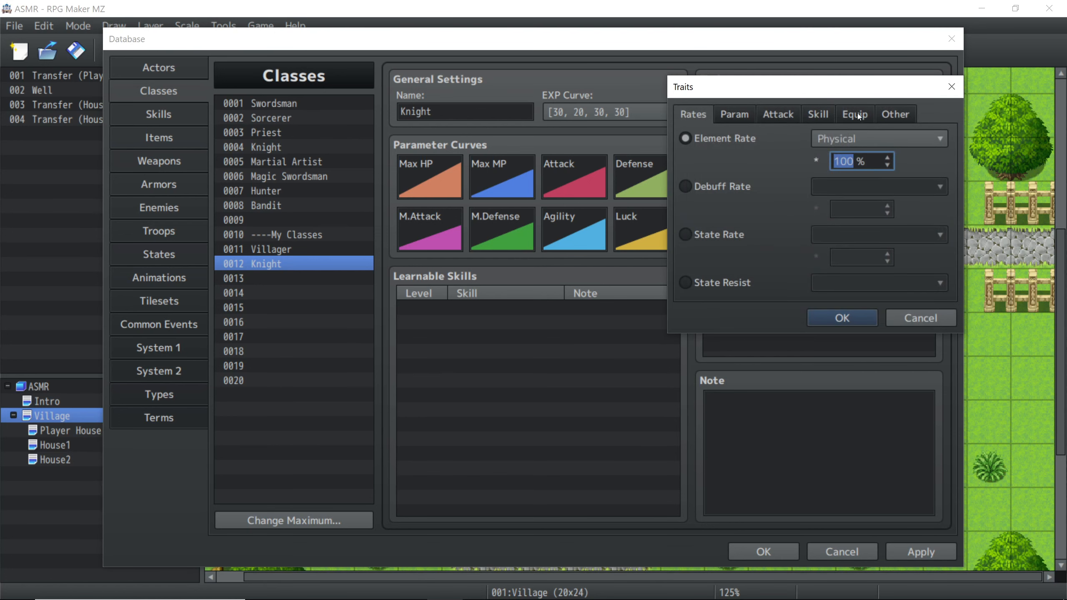
left_click(855, 115)
left_click(714, 164)
left_click(878, 164)
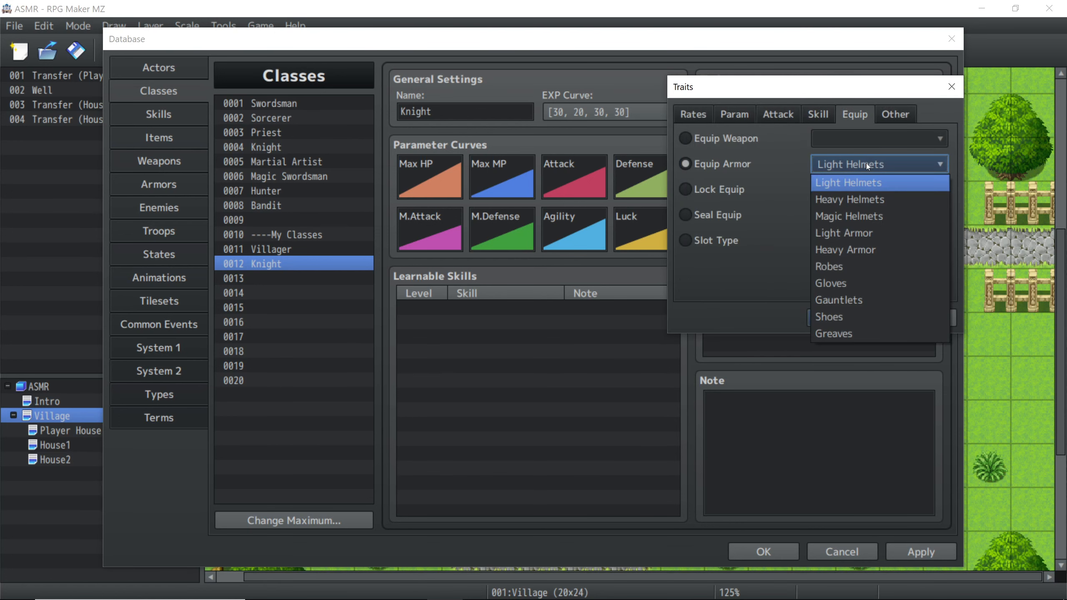
left_click(872, 234)
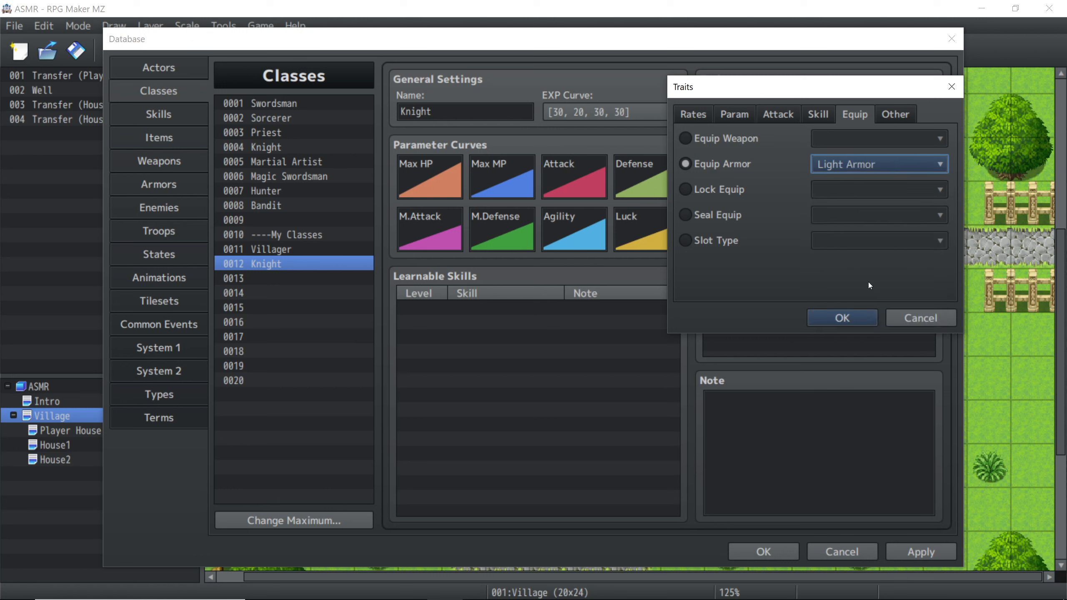
left_click(853, 318)
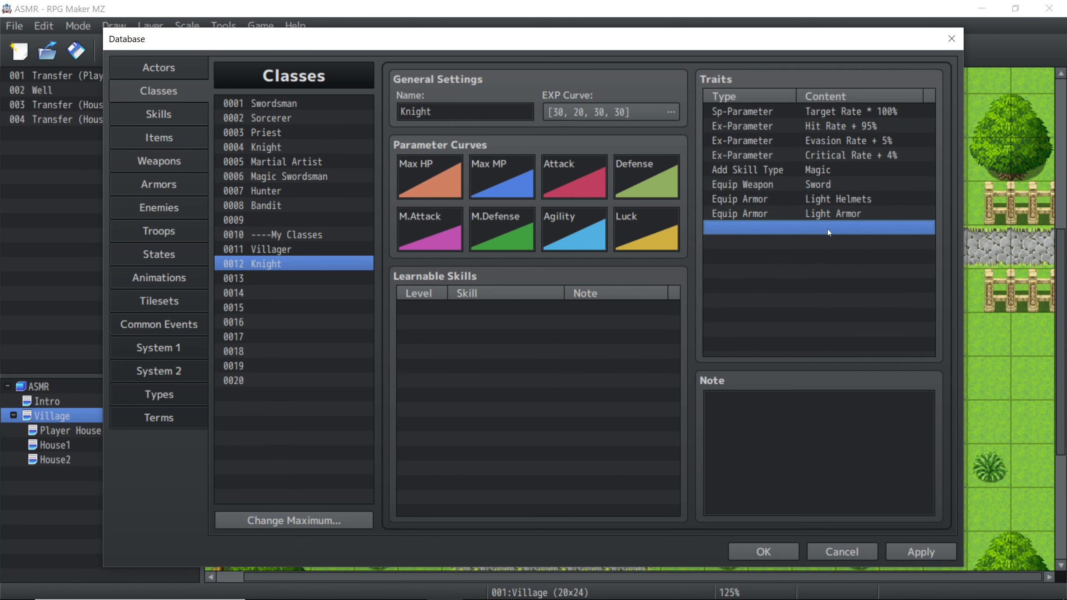
Step: Add an Equip Armor trait for Gauntlets to the new Knight class
double_click(828, 231)
left_click(844, 114)
left_click(728, 138)
left_click(735, 164)
left_click(831, 168)
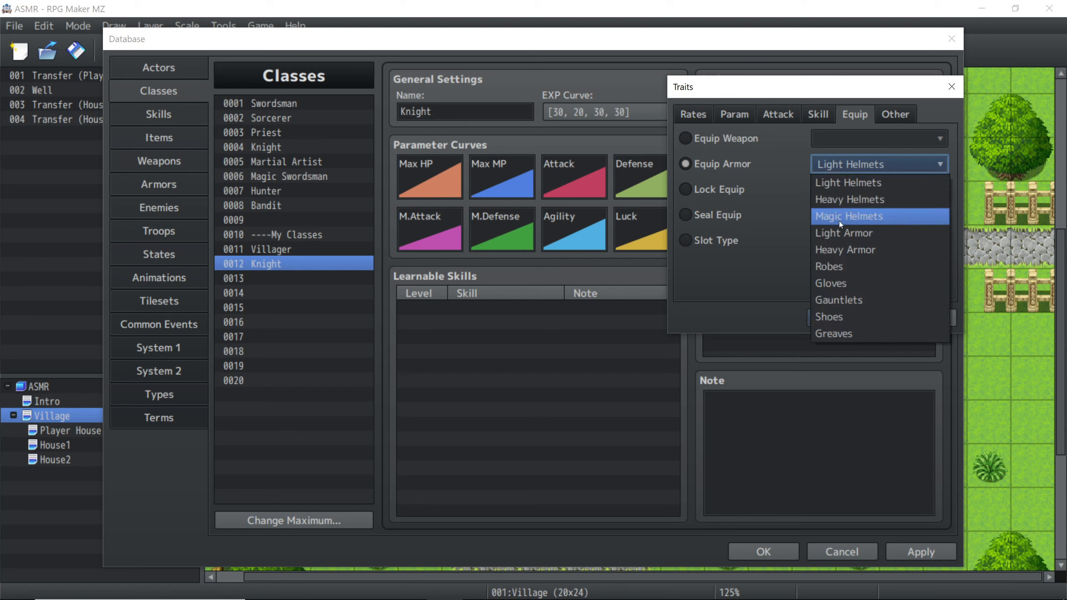
left_click(856, 299)
left_click(853, 323)
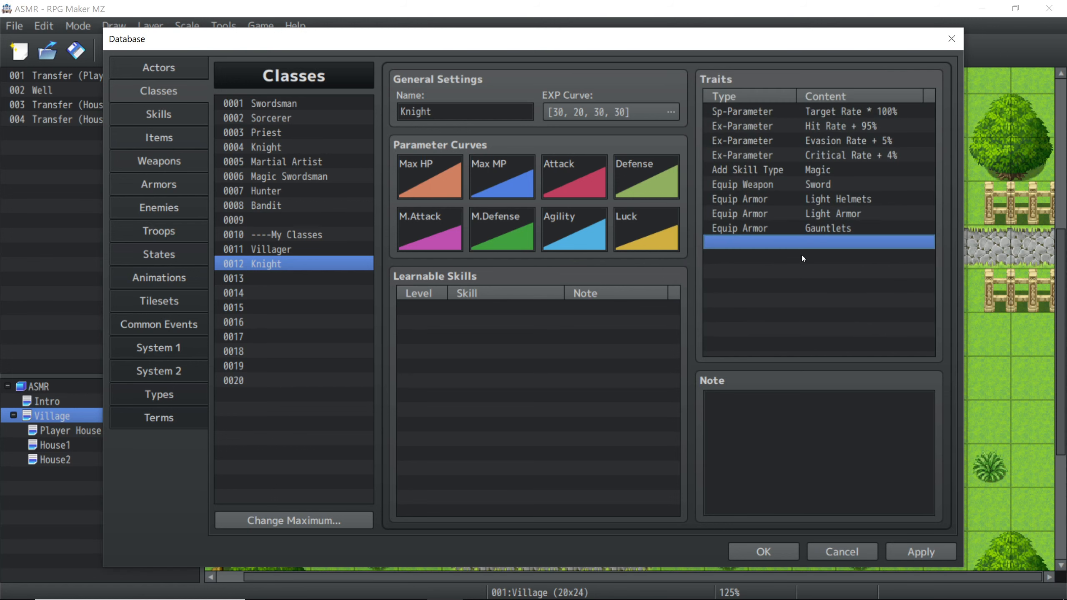
Step: Add an Equip Armor trait for Greaves to the new Knight class
double_click(805, 237)
left_click(858, 113)
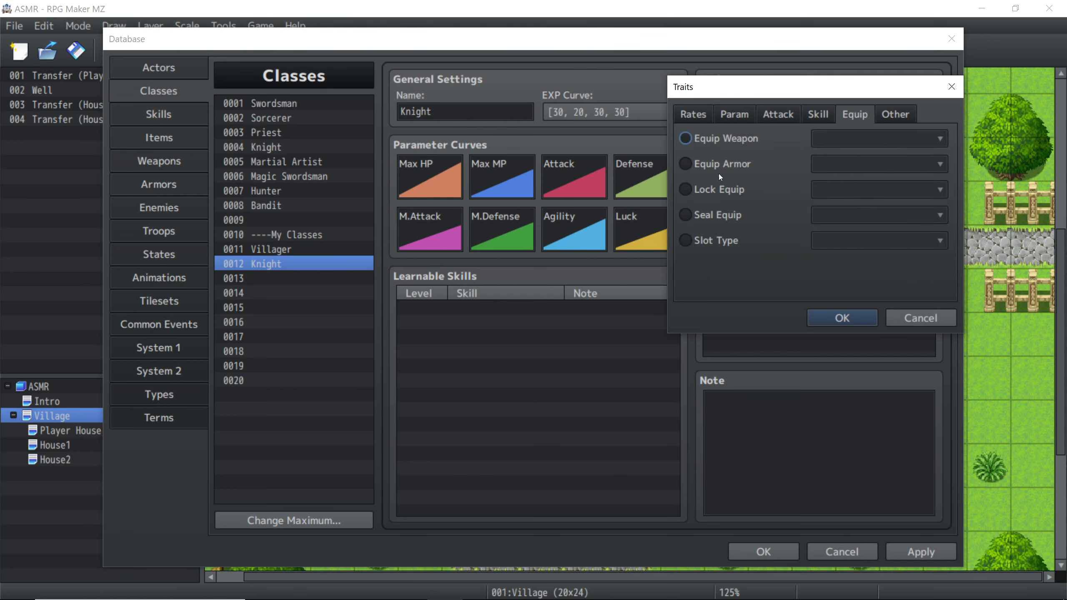
left_click(717, 138)
left_click(772, 170)
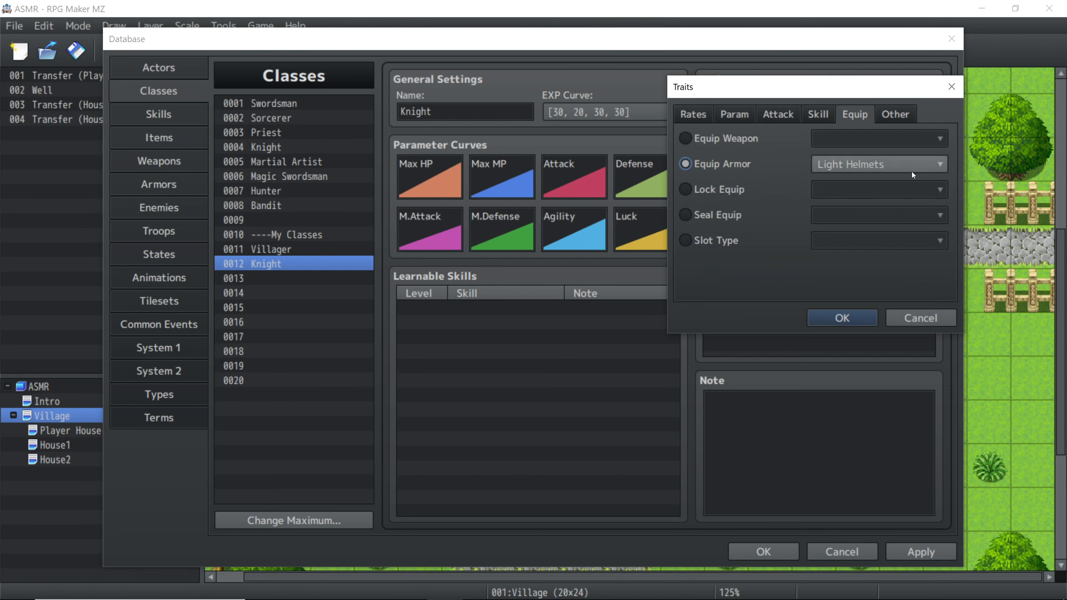
left_click(913, 172)
left_click(857, 327)
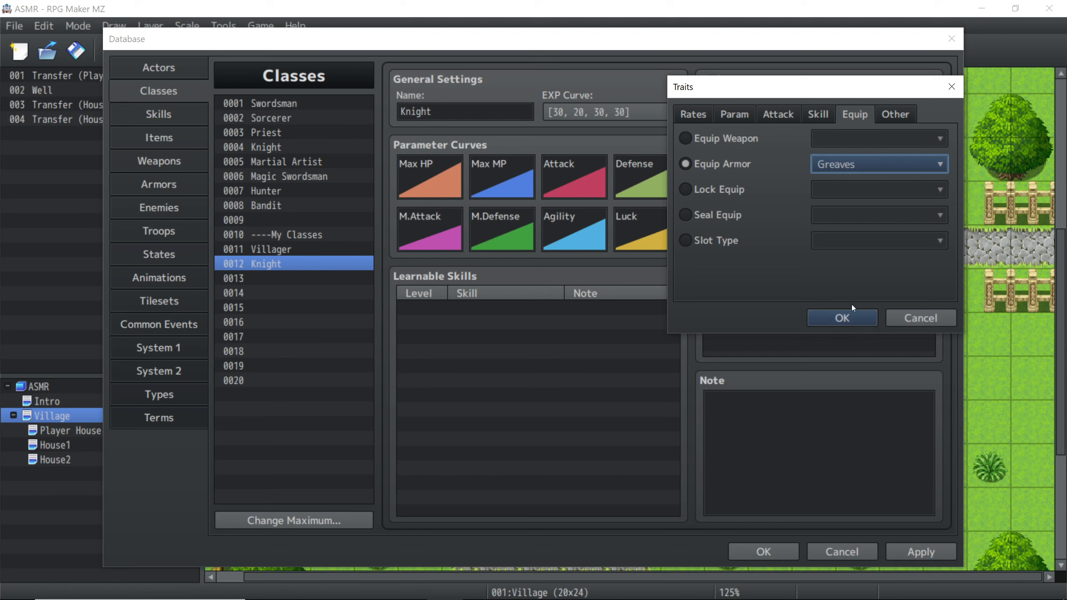
left_click(861, 318)
Step: Examine the Lock Equip trait option and its slot choices for the new Knight, without adding it
double_click(792, 260)
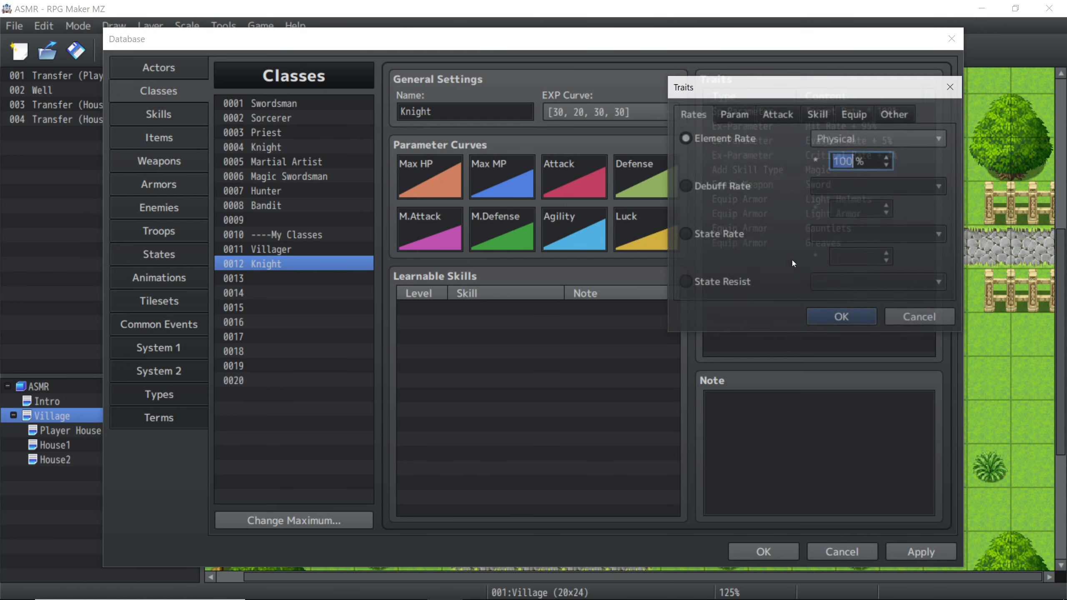
left_click(854, 114)
left_click(739, 191)
left_click(829, 192)
left_click(722, 191)
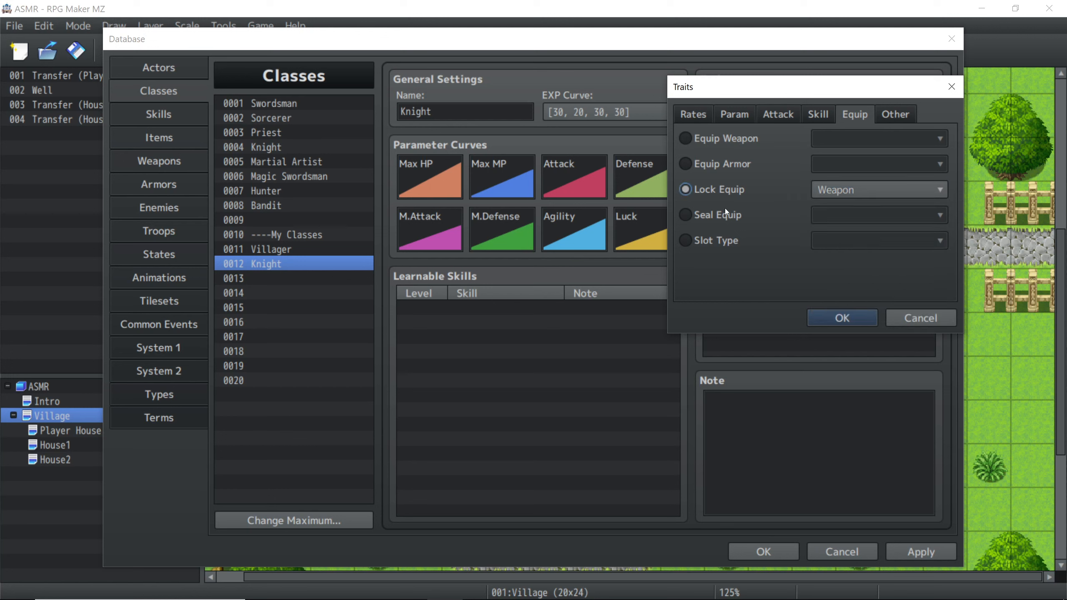
left_click(842, 318)
Step: Check the Equip Armor and Equip Weapon choices for a shield entry, without adding a trait
double_click(783, 262)
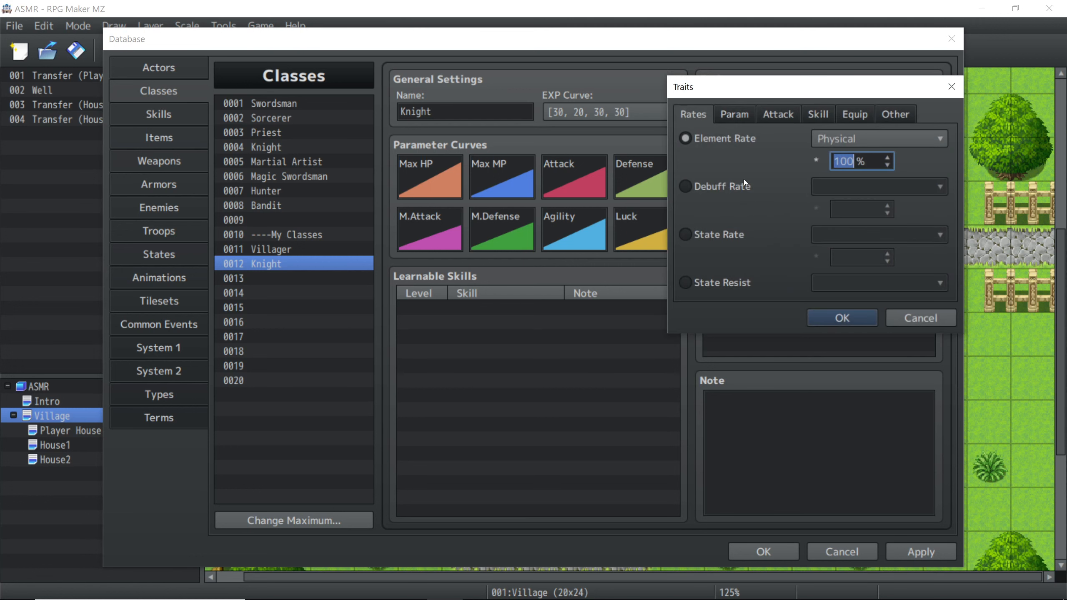
left_click(854, 114)
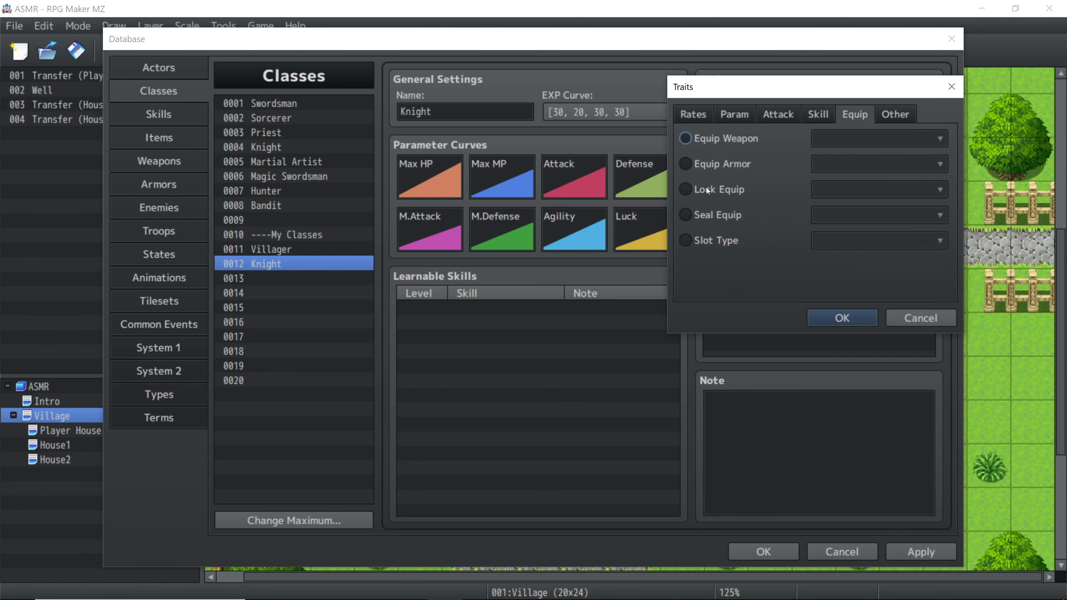
mouse_move(707, 189)
left_click(731, 165)
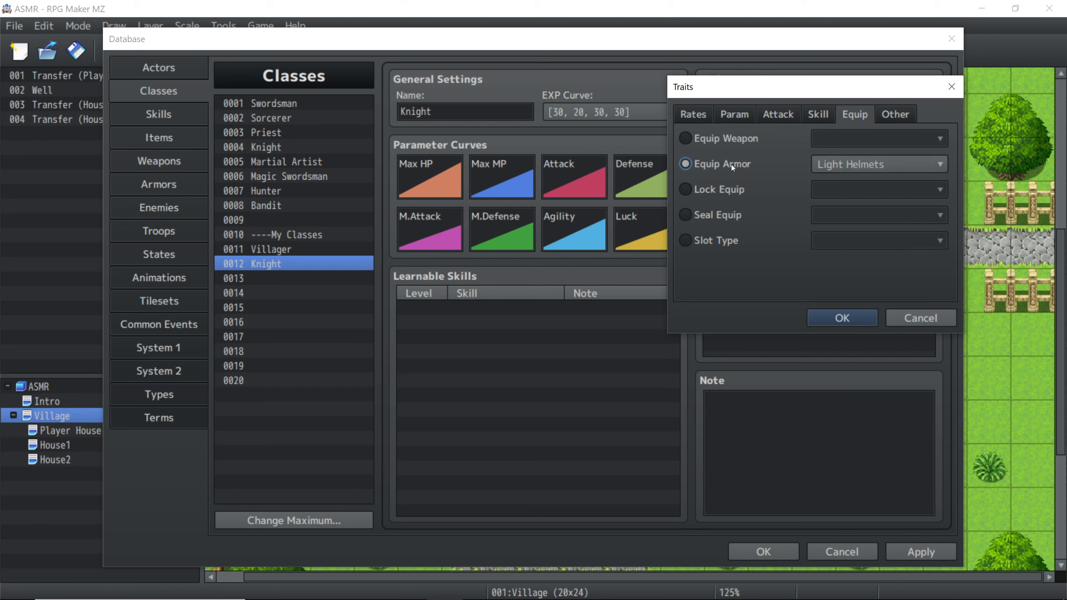
left_click(892, 165)
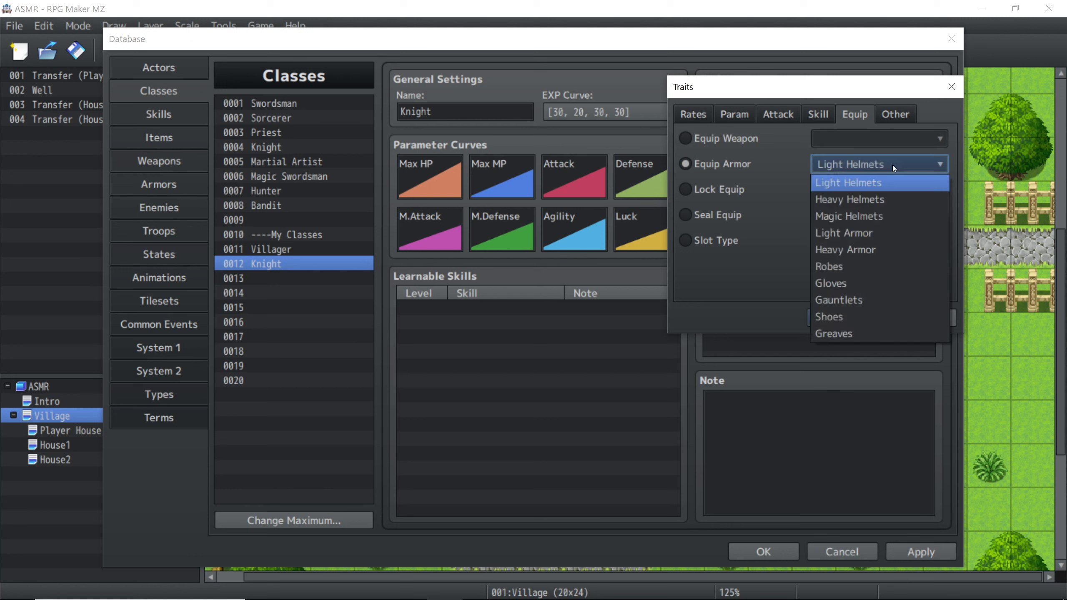
left_click(761, 310)
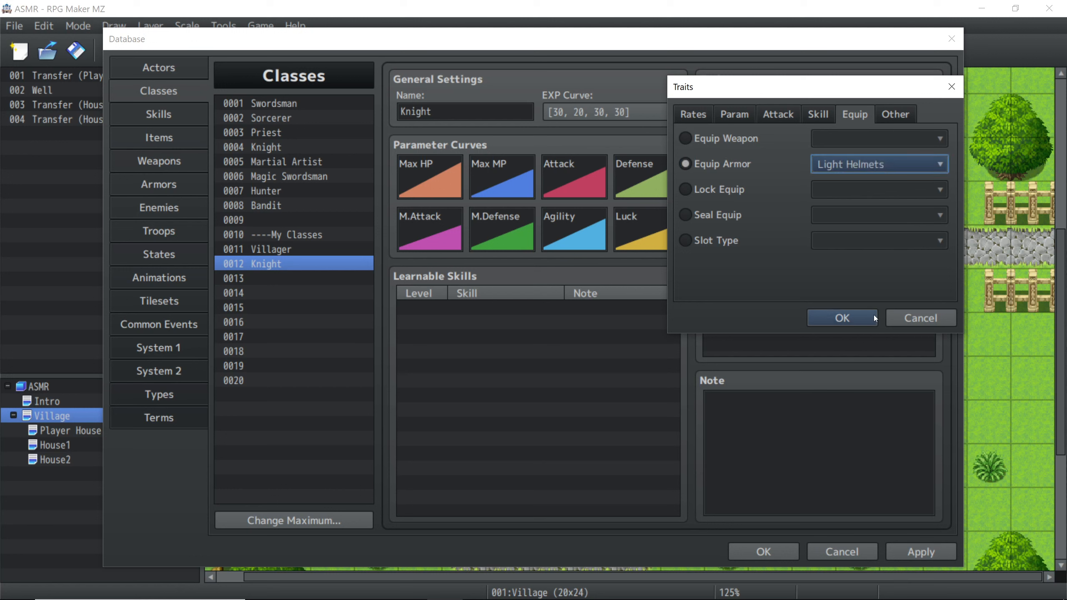
left_click(729, 135)
left_click(825, 140)
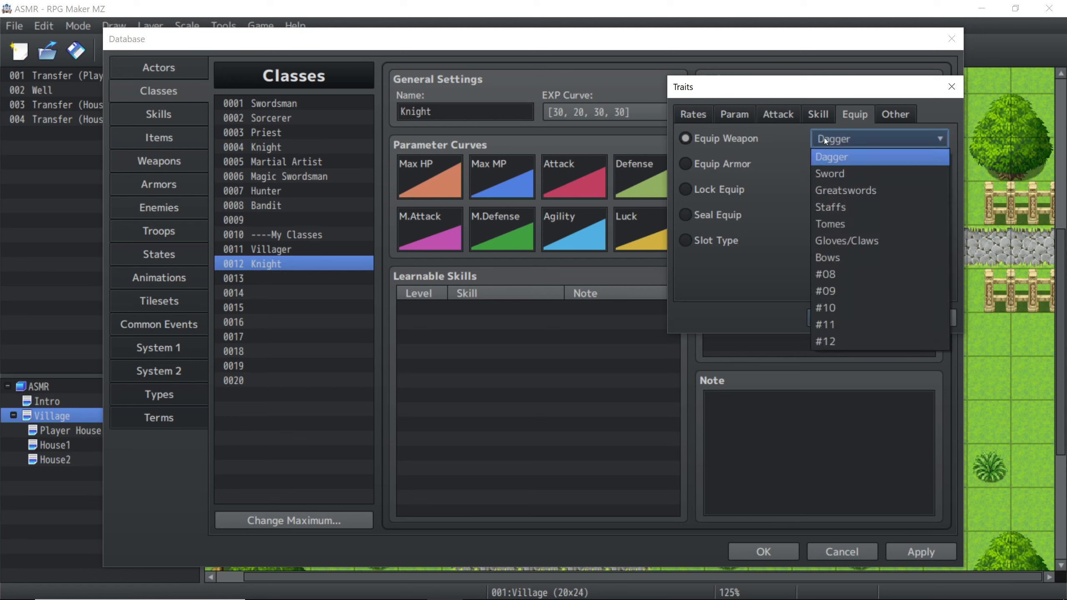
left_click(776, 270)
left_click(911, 313)
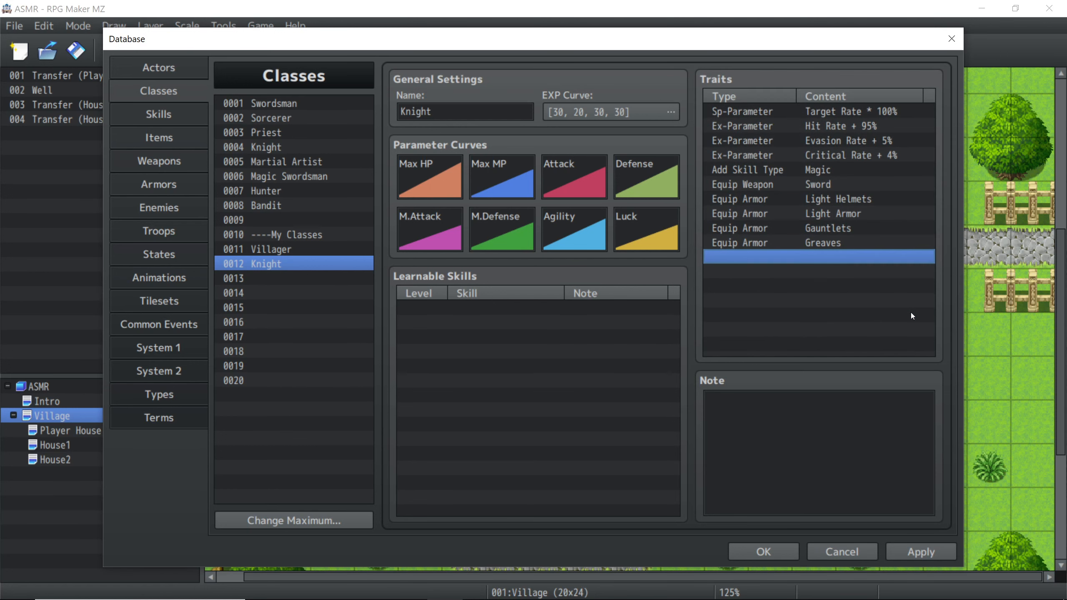
Step: Look through the armor entries and raise the maximum number of armor types to 12
left_click(177, 187)
left_click_drag(368, 152, 369, 232)
left_click(173, 409)
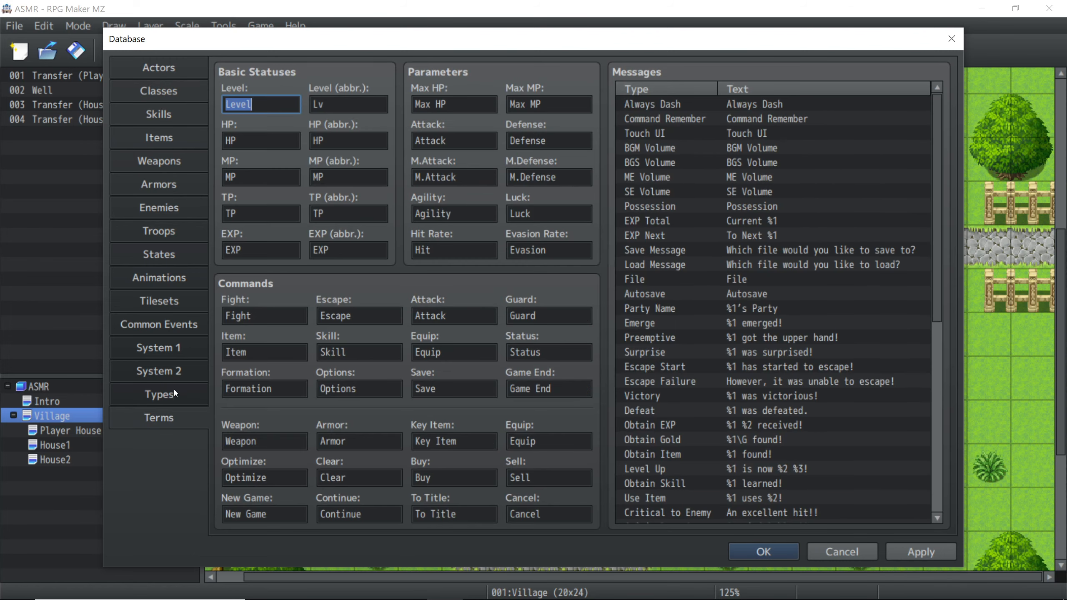
left_click(174, 391)
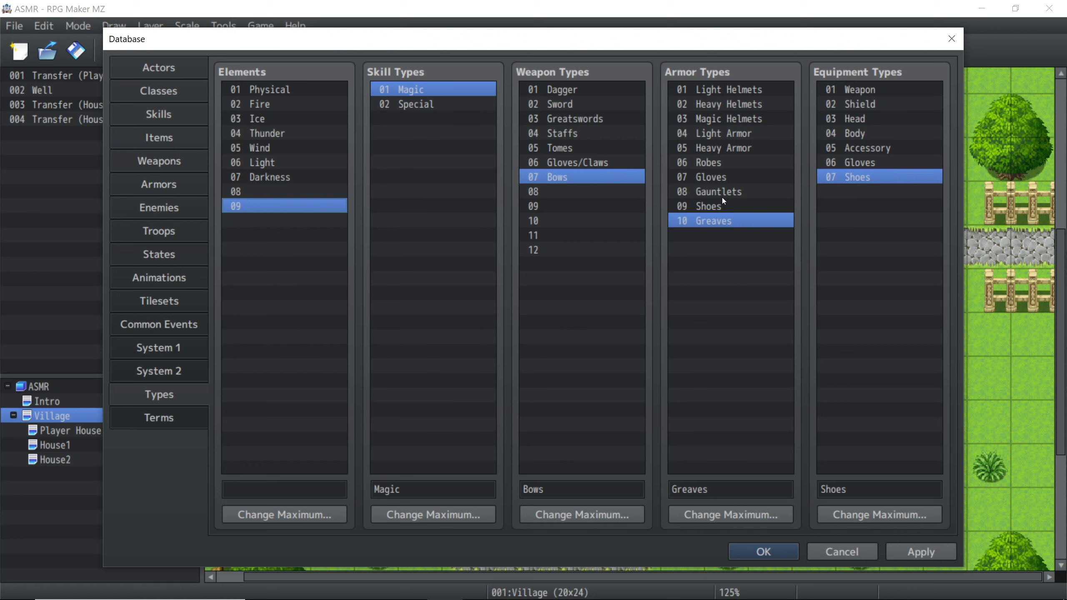
left_click(736, 514)
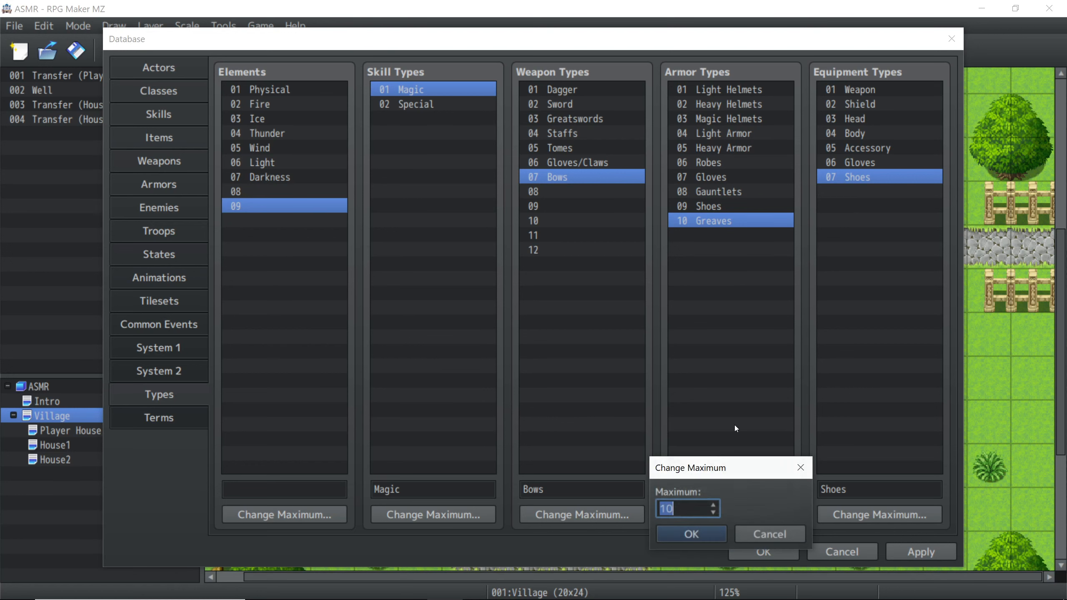
left_click(712, 505)
left_click(698, 536)
Step: Name armor type 11 "Shield" and armor type 12 "Great Shield"
left_click(695, 233)
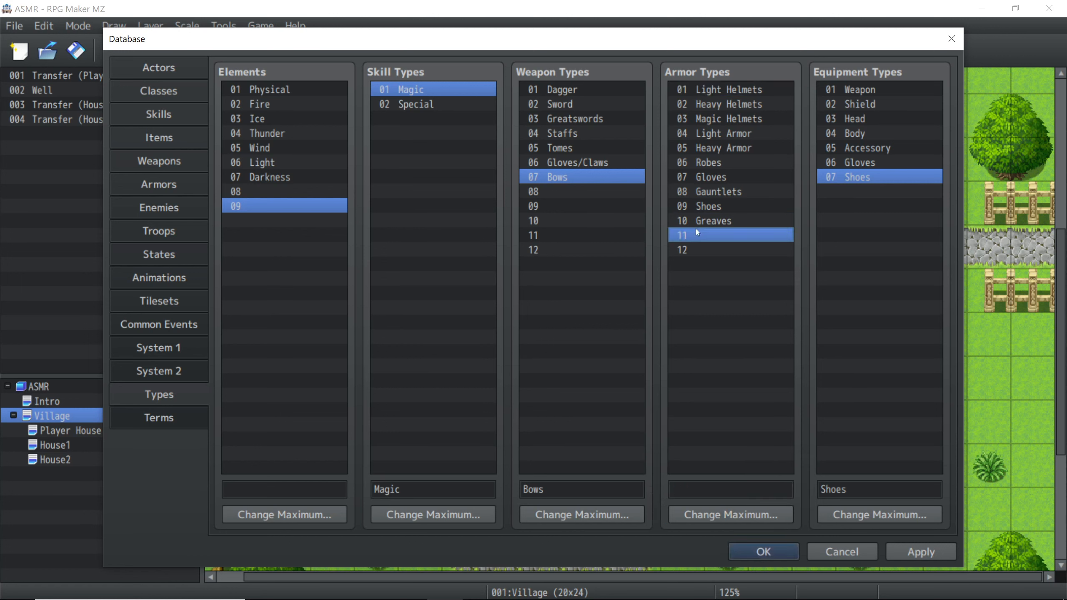
left_click(741, 484)
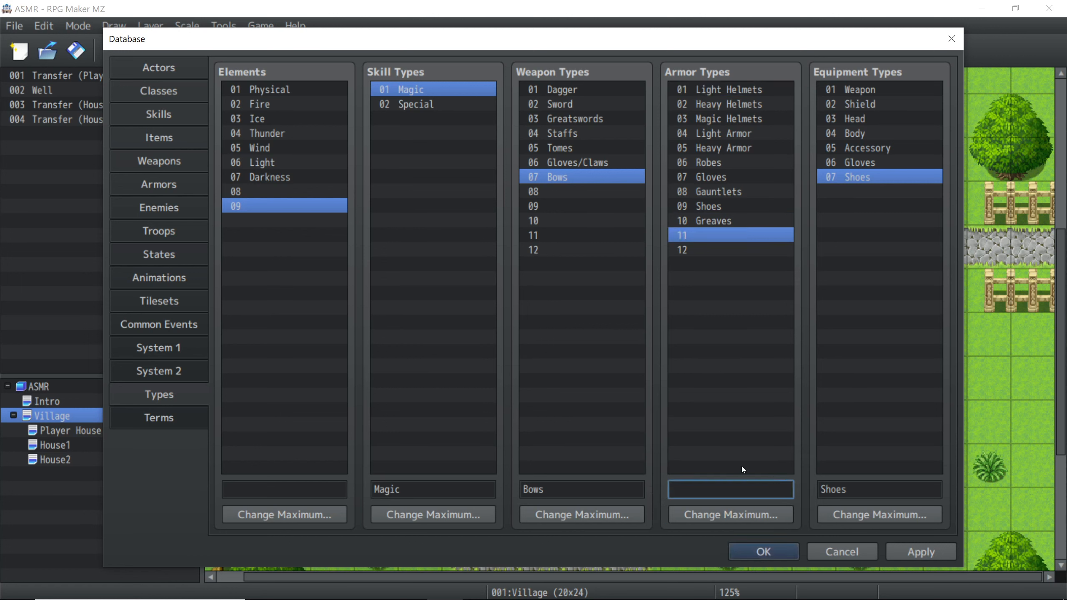
type("Shield")
left_click(709, 250)
left_click(727, 489)
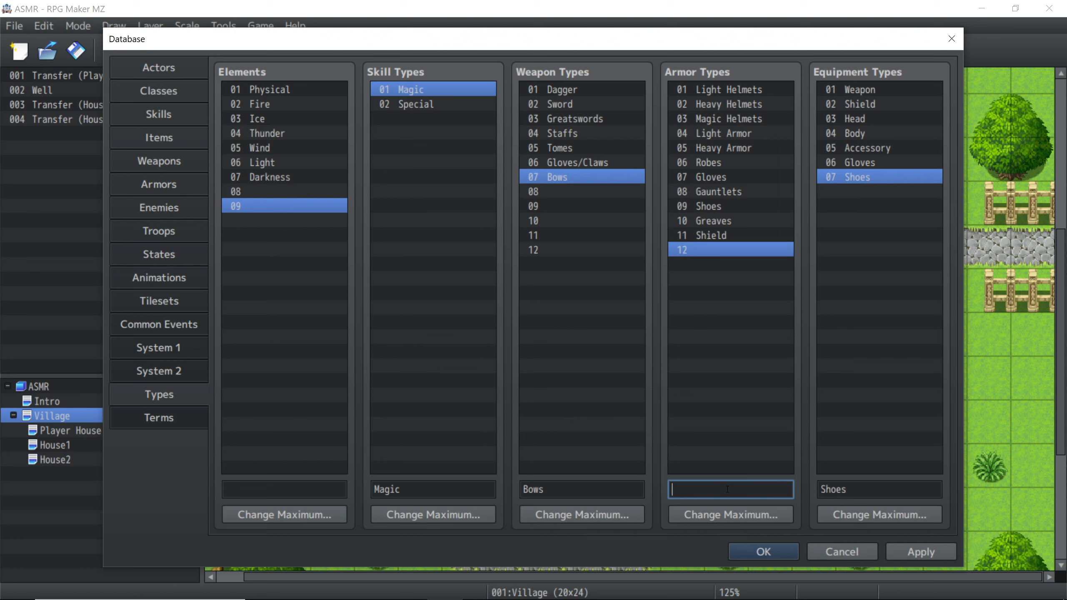
type("Great Shield")
left_click(731, 458)
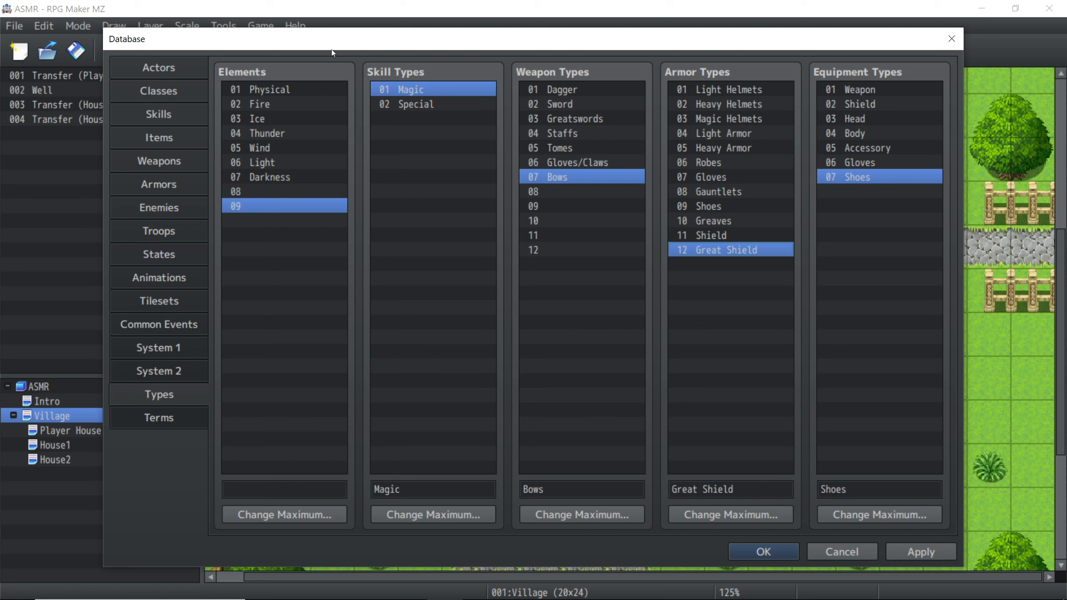
Step: Return to class 0012 Knight and add an Equip Armor trait for Shield
left_click(154, 92)
double_click(829, 252)
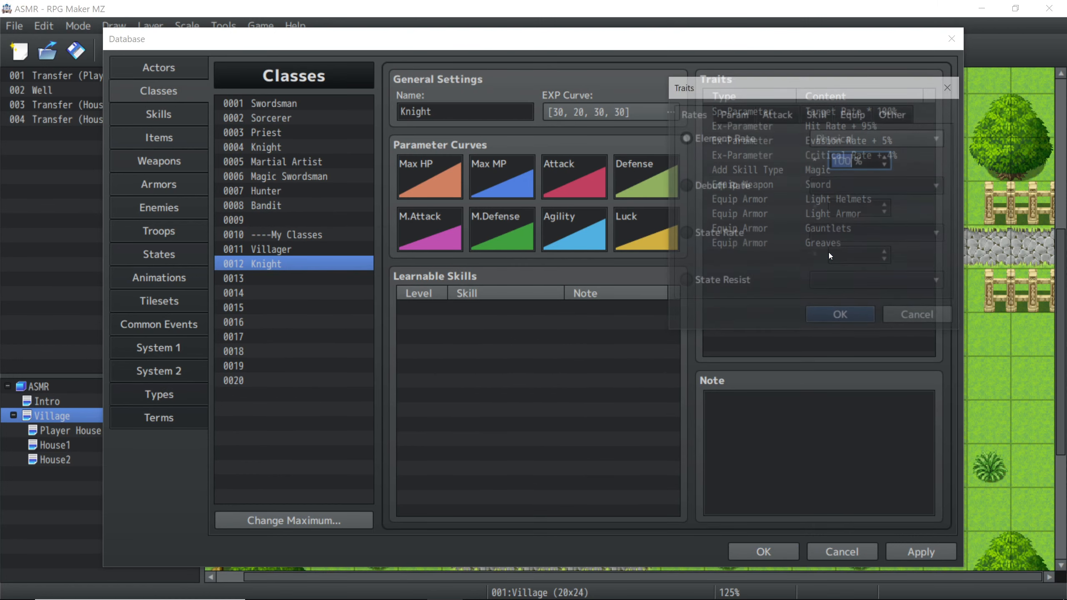
left_click(854, 115)
left_click(727, 165)
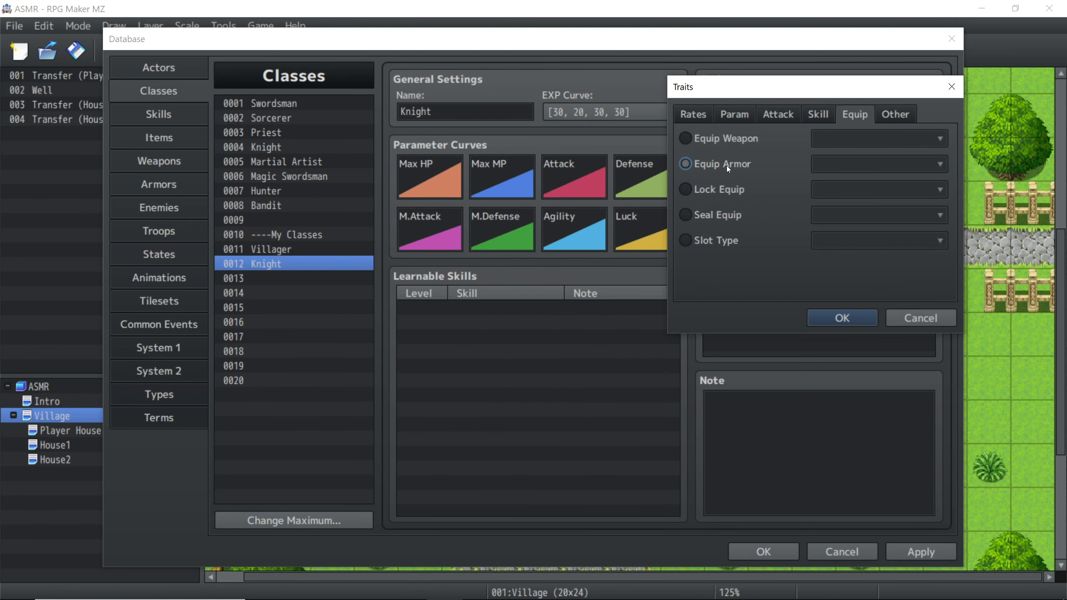
left_click(849, 166)
left_click(844, 353)
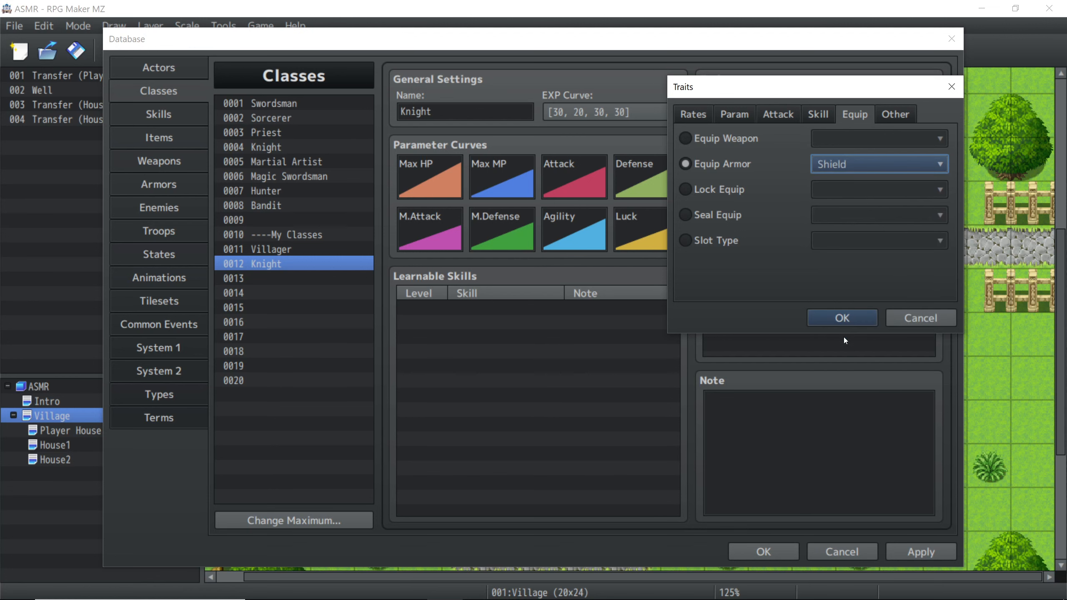
left_click(842, 318)
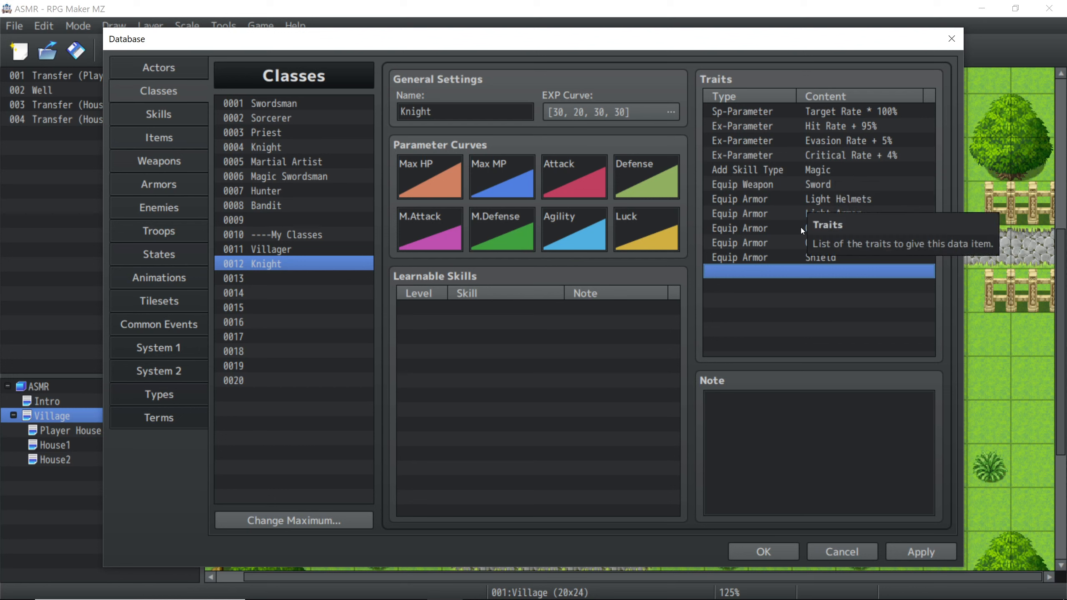
Step: Review the Param, Attack, Skill, Equip and Other trait options for the Knight, without adding one
double_click(800, 271)
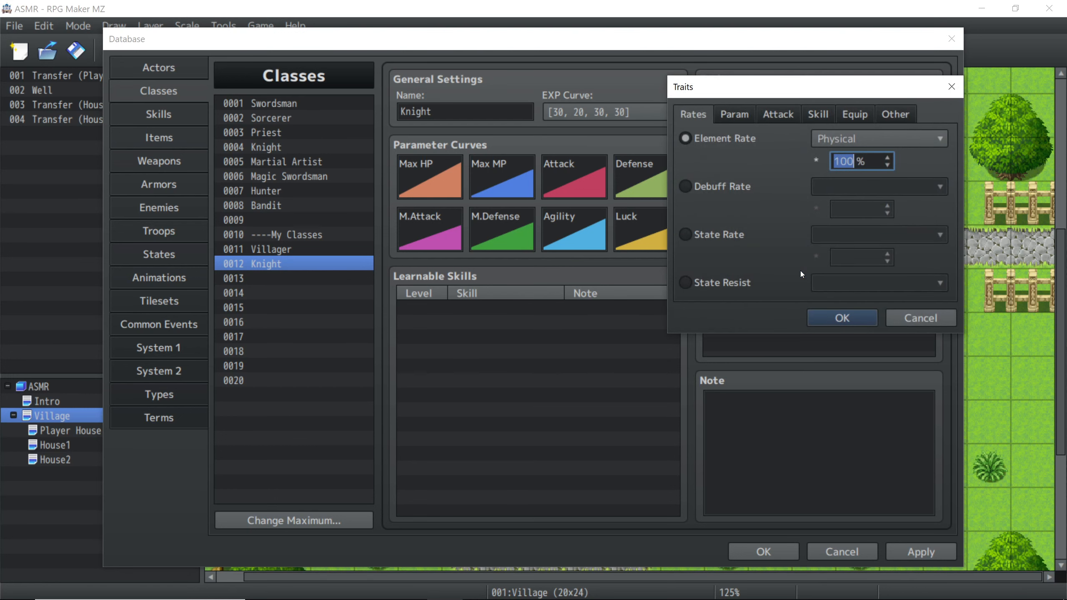
left_click(746, 117)
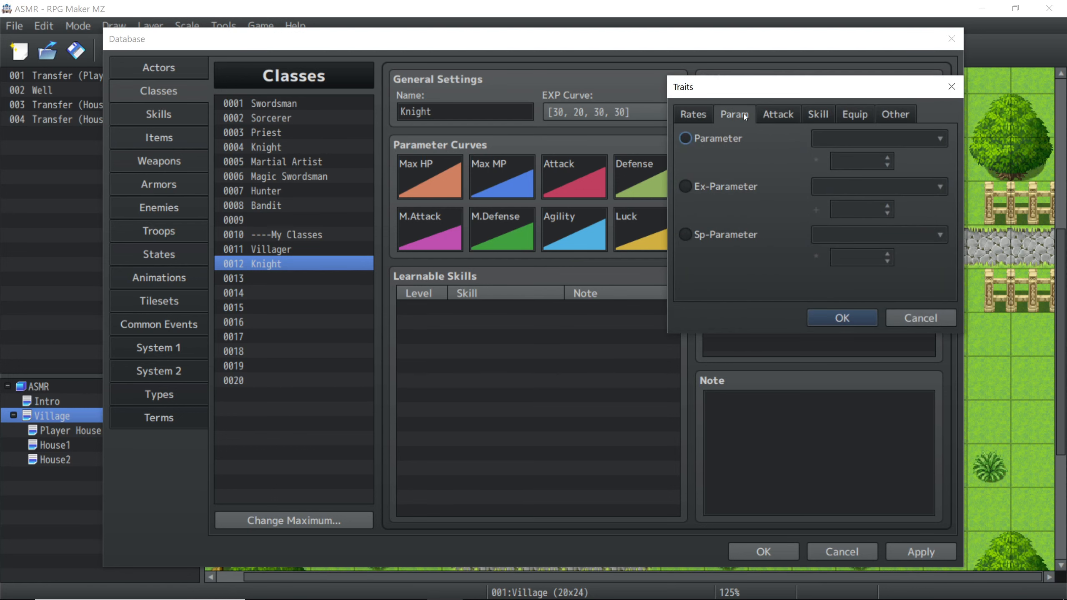
left_click(787, 116)
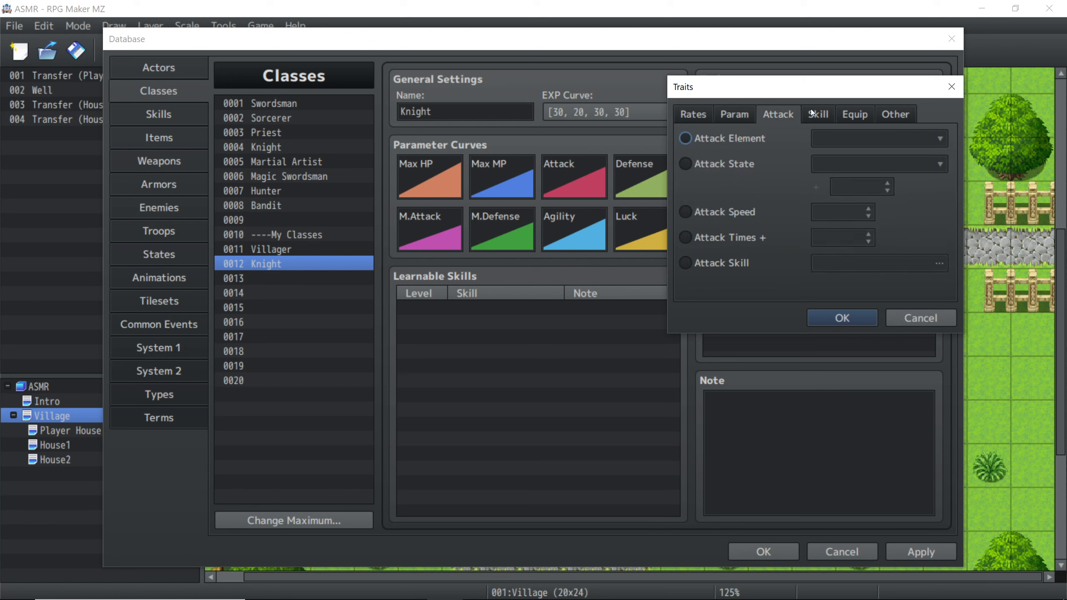
left_click(813, 113)
left_click(855, 116)
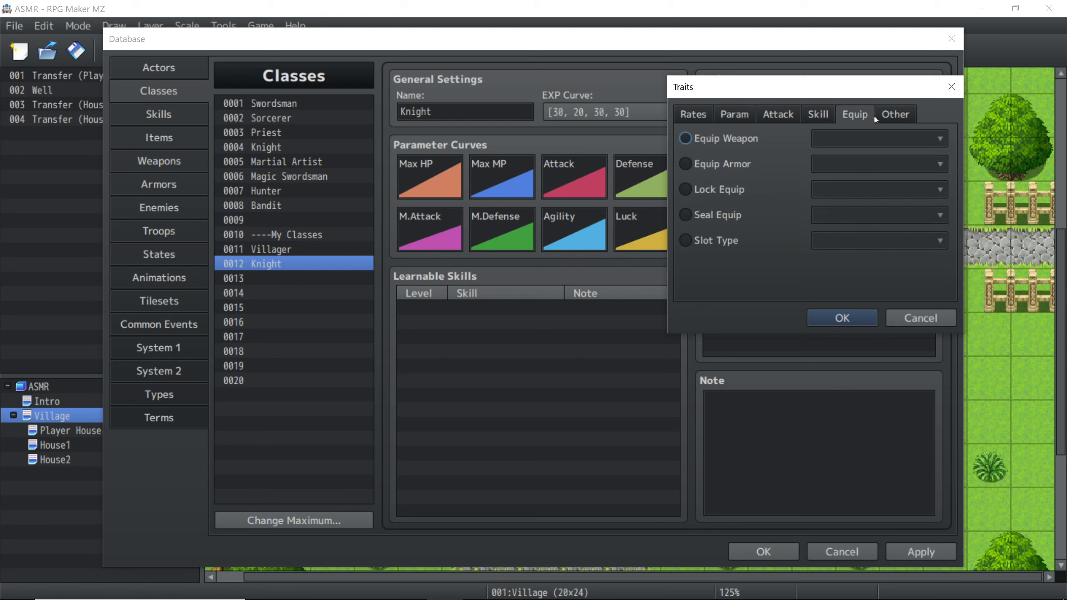
left_click(906, 116)
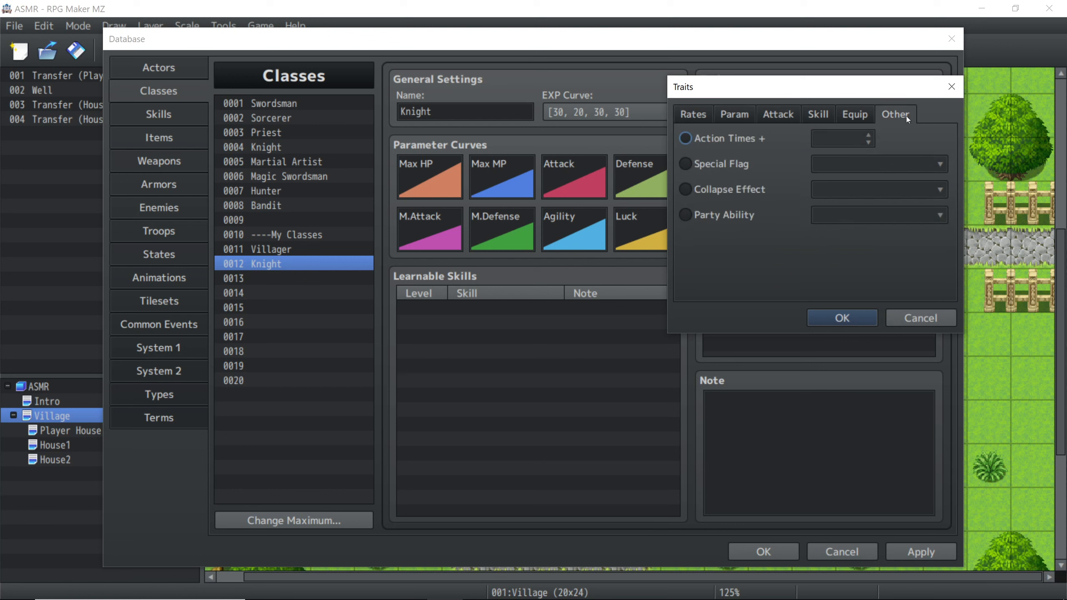
left_click(918, 318)
Step: Leave the Knight's traits unchanged and name class 0013 "B. Vocalist"
left_click(297, 282)
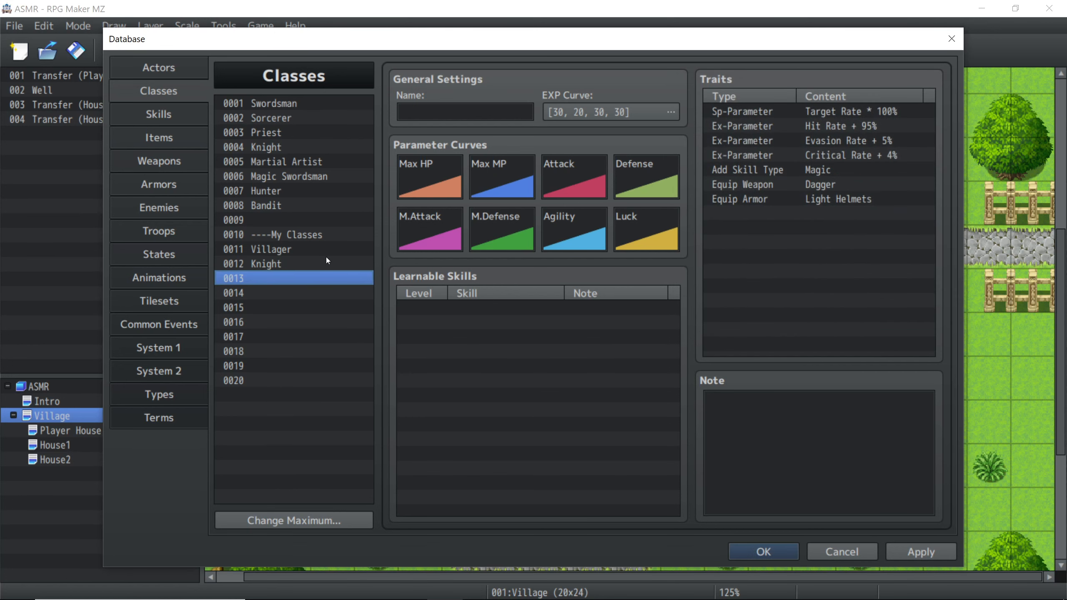
left_click(505, 114)
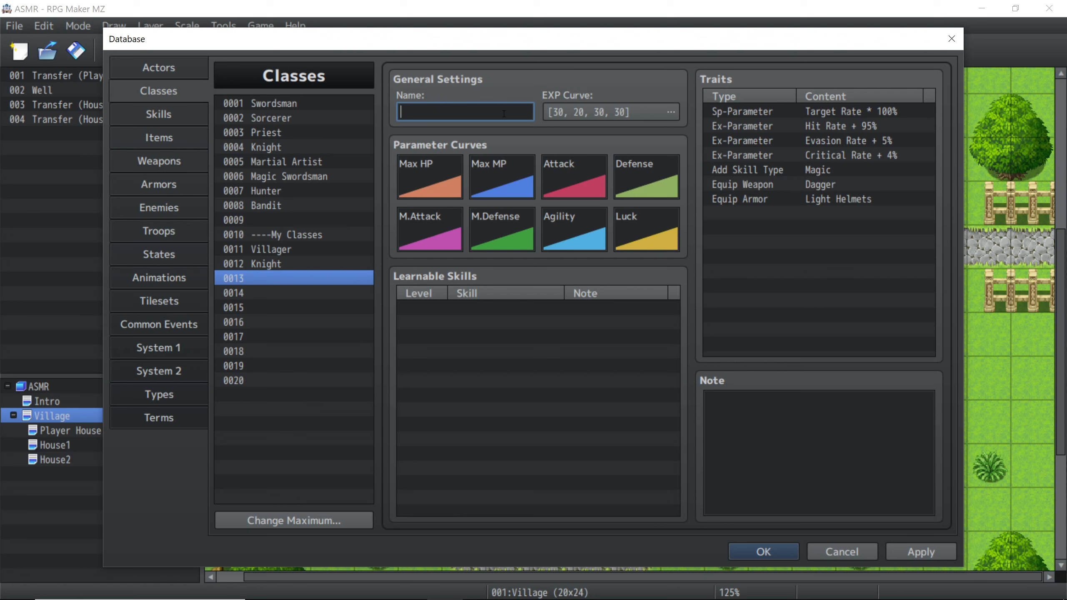
type("B. Vocalist")
Step: Name class 0014 "W. Vocalist" and class 0015 "R. Vocalist"
left_click(297, 291)
left_click(465, 120)
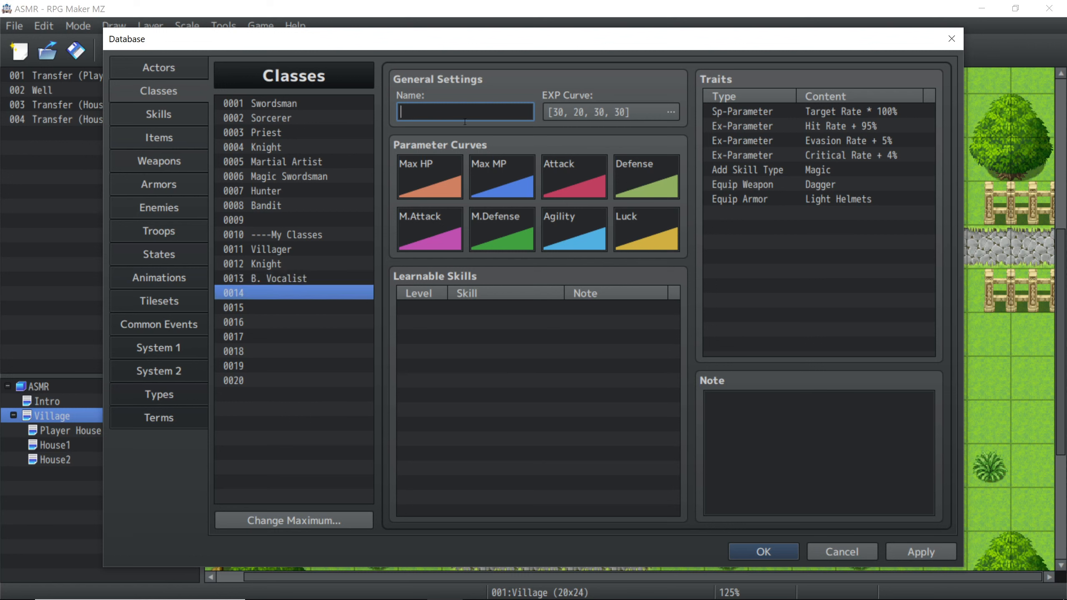
type("W. Vocalist")
left_click(284, 316)
left_click(465, 110)
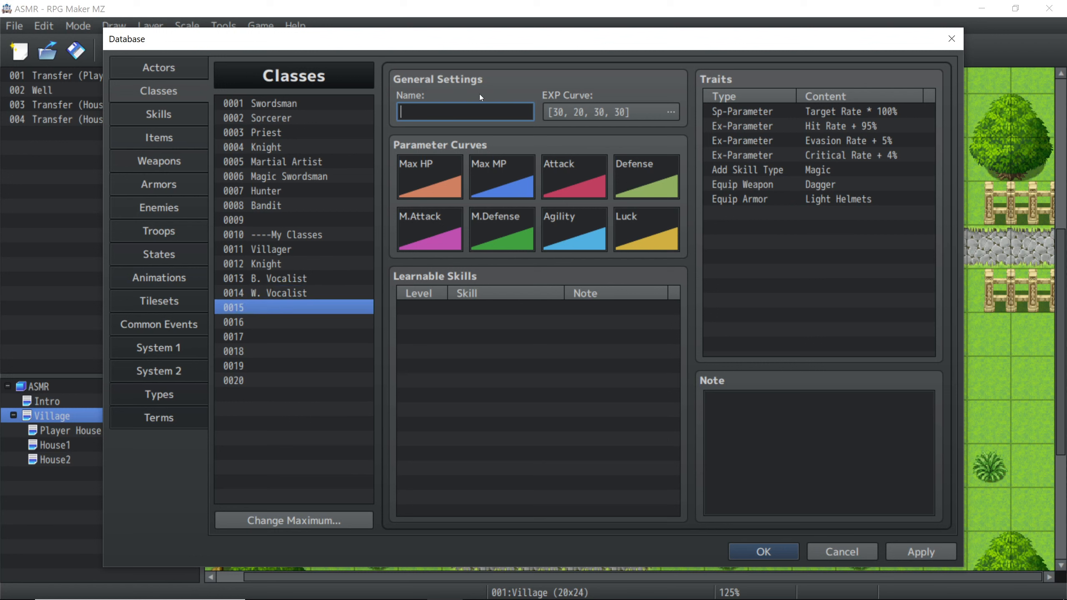
type("R. Vocalist")
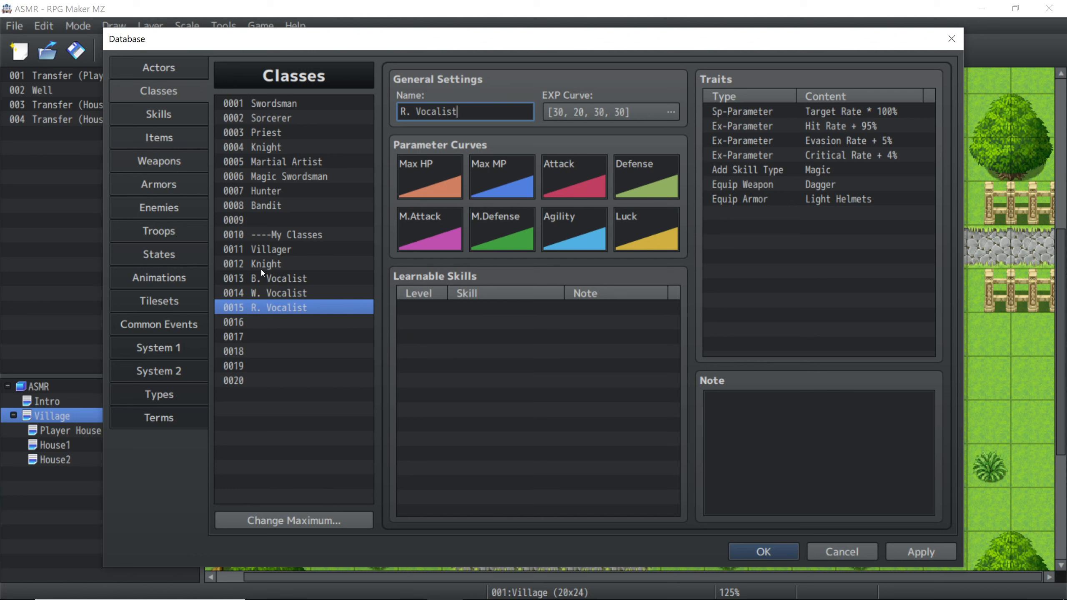
Step: For class 0013 B. Vocalist, apply the parameter curve quick settings C for Max HP, A for Max MP and C for Attack
left_click(282, 279)
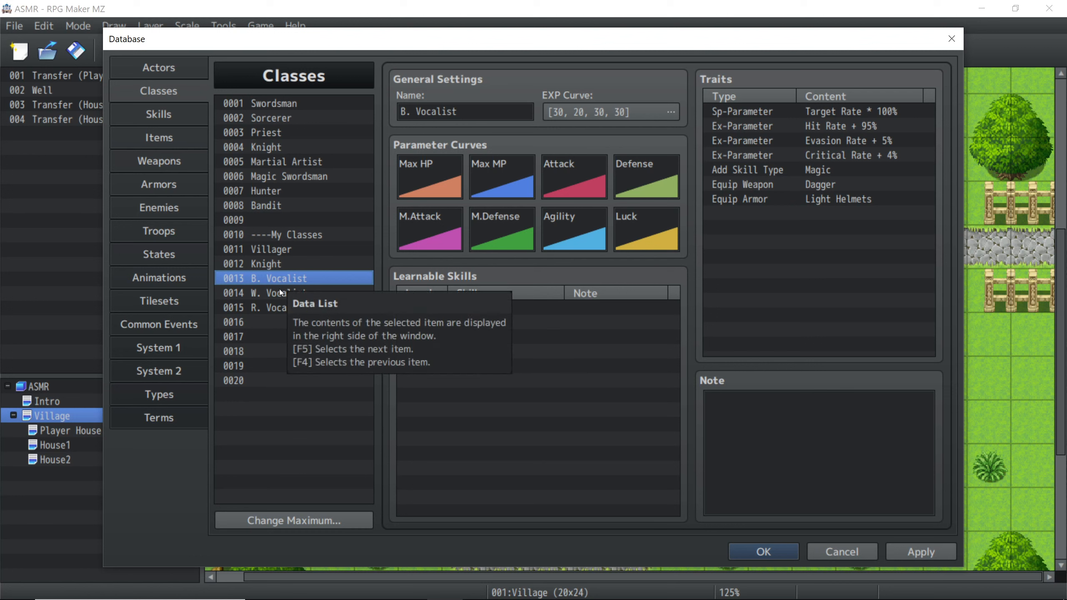
double_click(427, 182)
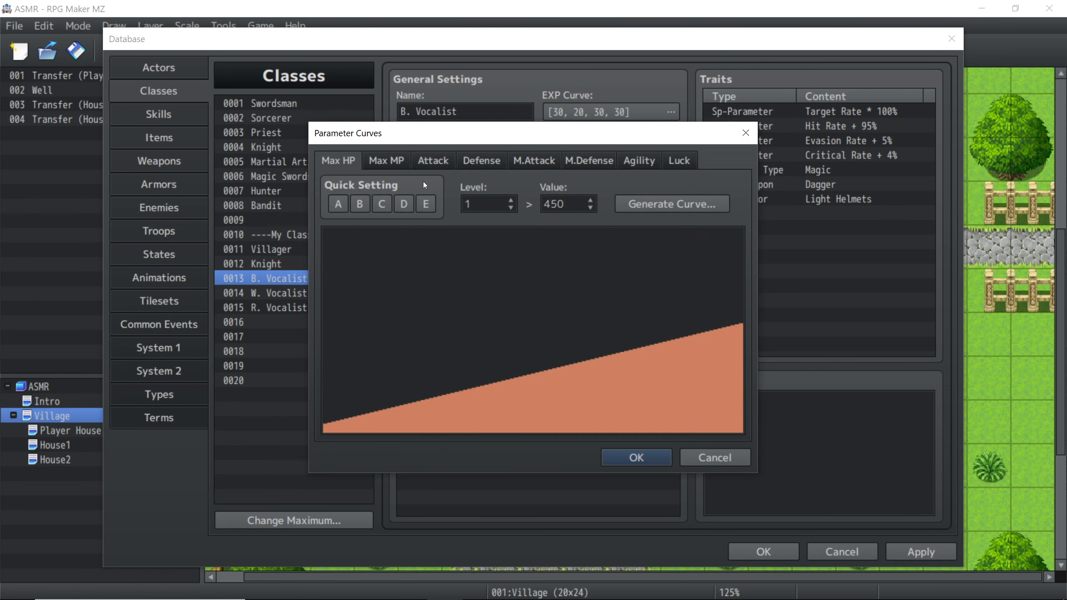
left_click(383, 203)
left_click(389, 161)
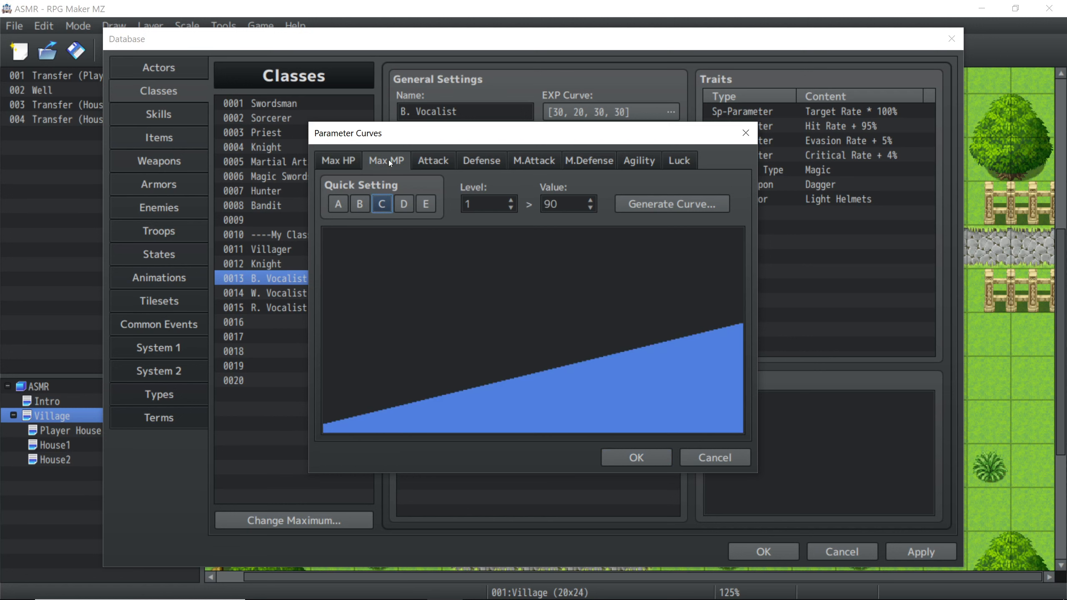
left_click(338, 204)
left_click(444, 161)
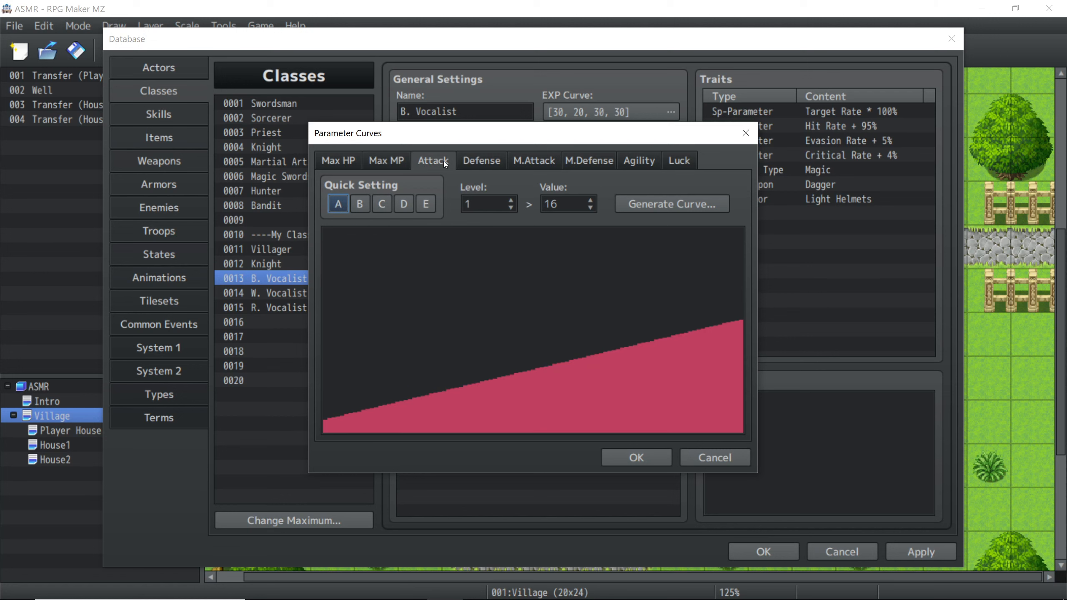
left_click(381, 205)
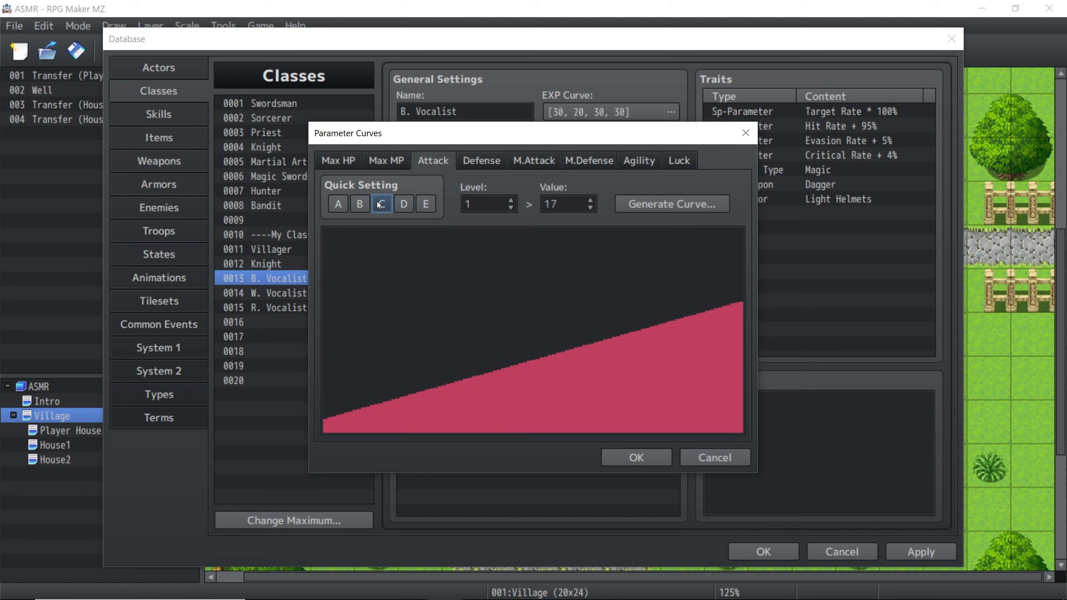
Step: Apply quick setting B to the B. Vocalist class's M.Attack and M.Defense parameter curves
left_click(493, 160)
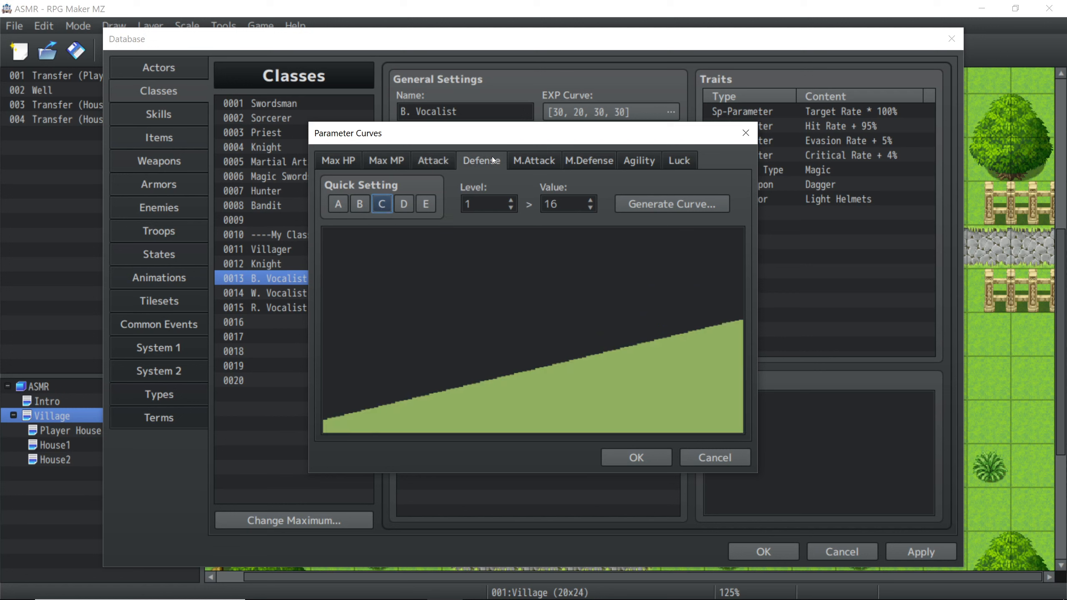
left_click(539, 162)
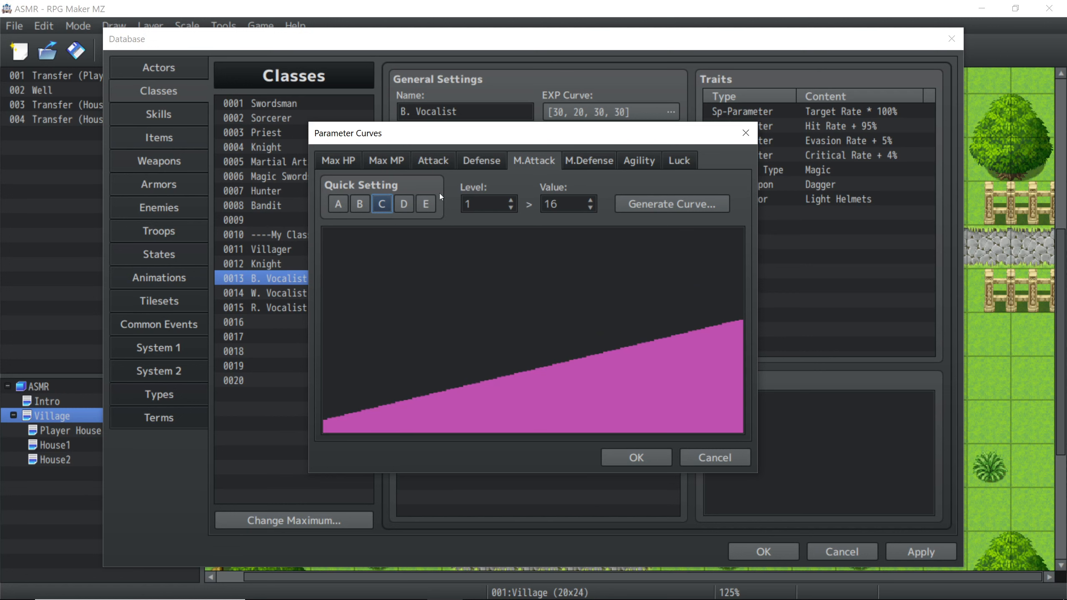
left_click(361, 205)
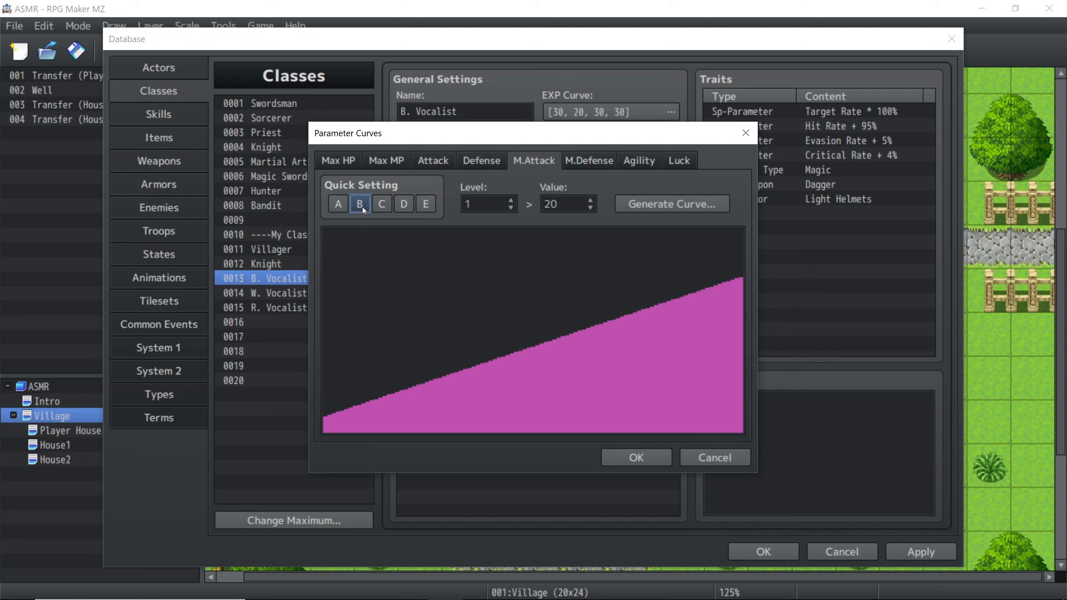
left_click(589, 166)
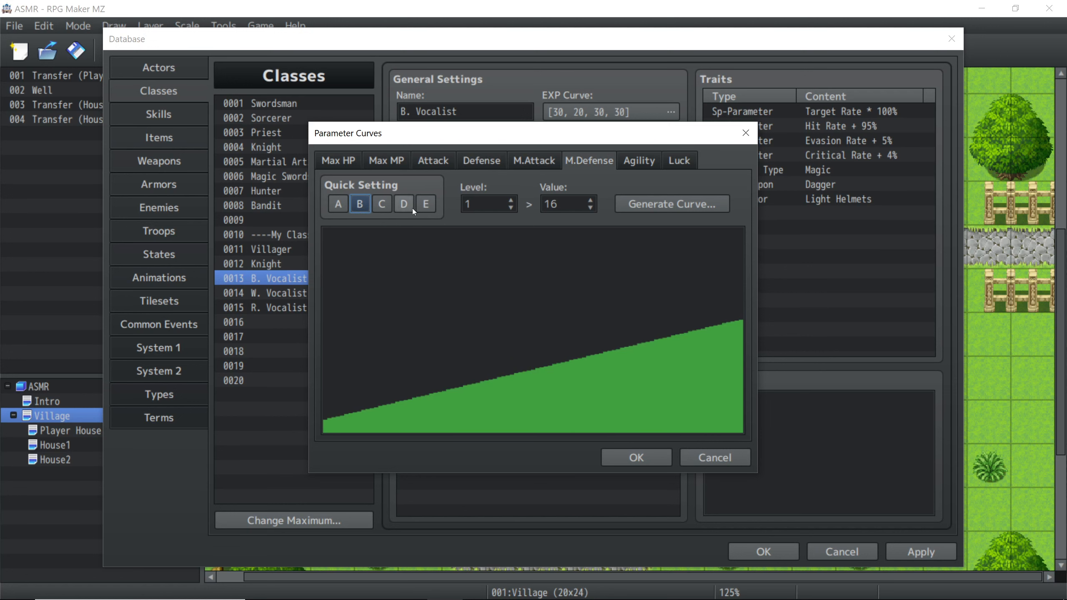
left_click(361, 205)
Step: Apply quick setting B to the Agility curve and C to the Luck curve, and accept the parameter curves
left_click(637, 160)
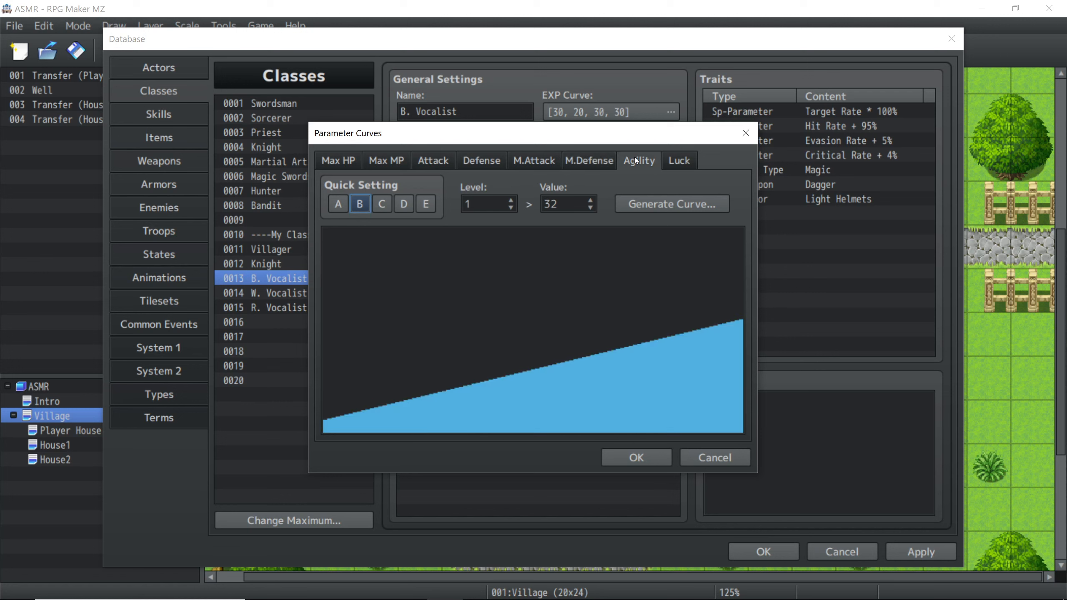
left_click(360, 206)
left_click(690, 162)
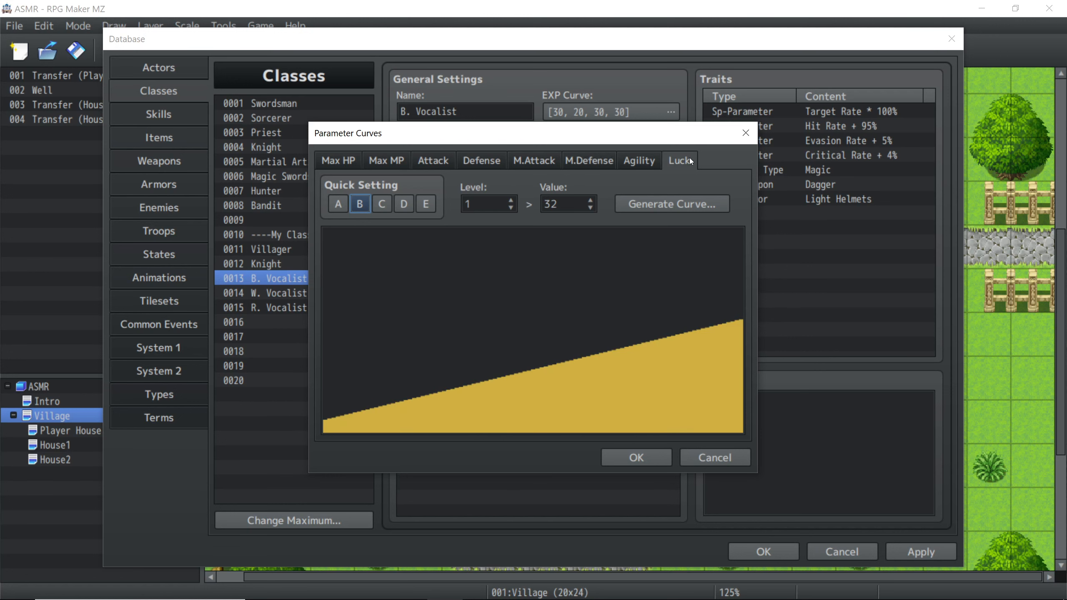
left_click(382, 205)
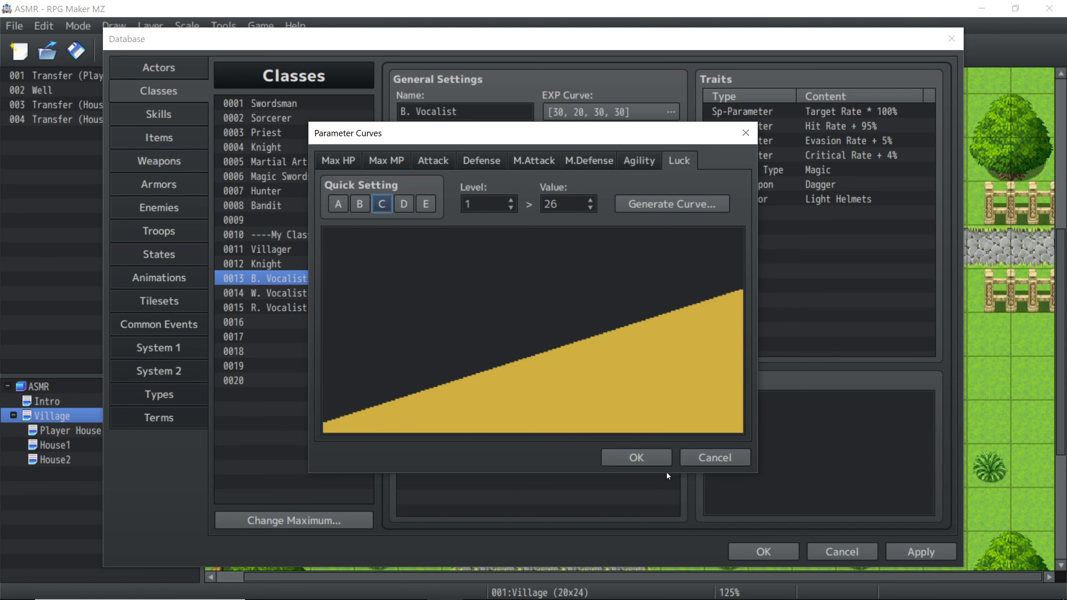
left_click(655, 456)
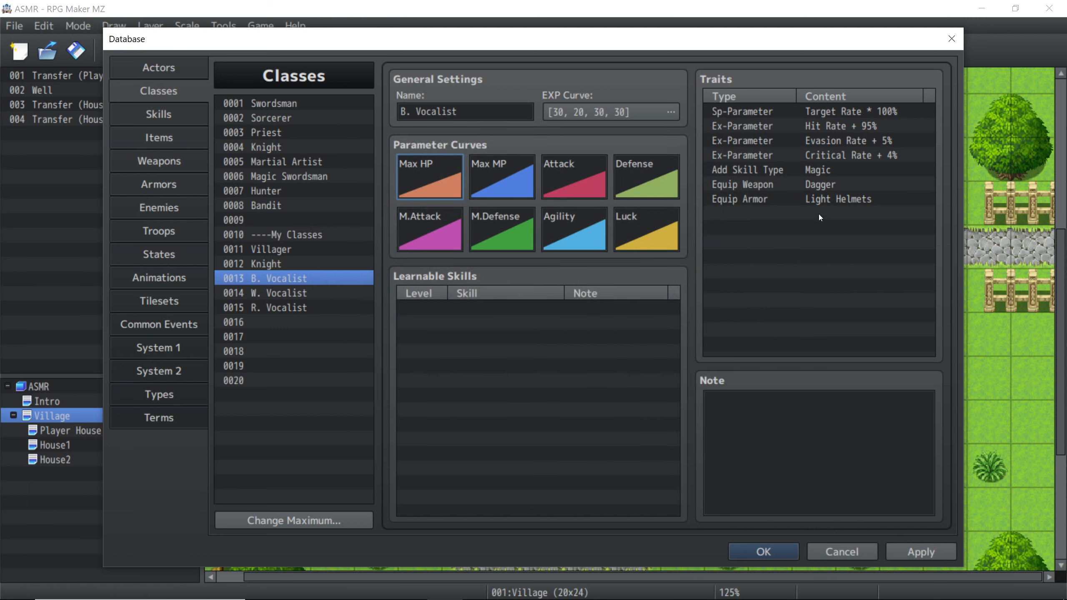
Step: Delete the Equip Weapon Dagger and Equip Armor Light Helmets traits from the B. Vocalist class
right_click(819, 183)
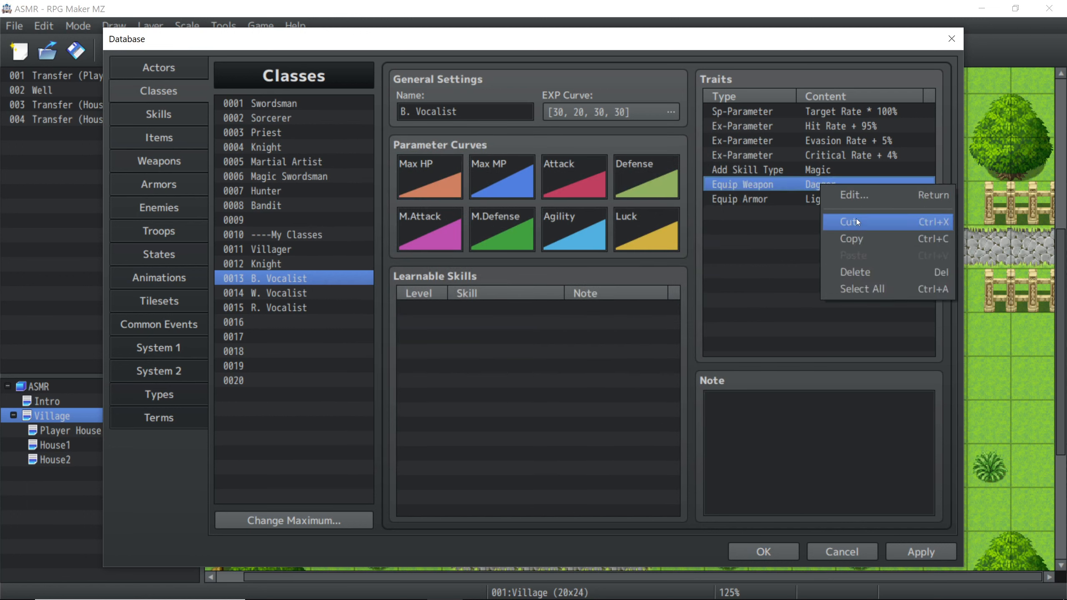
left_click(856, 272)
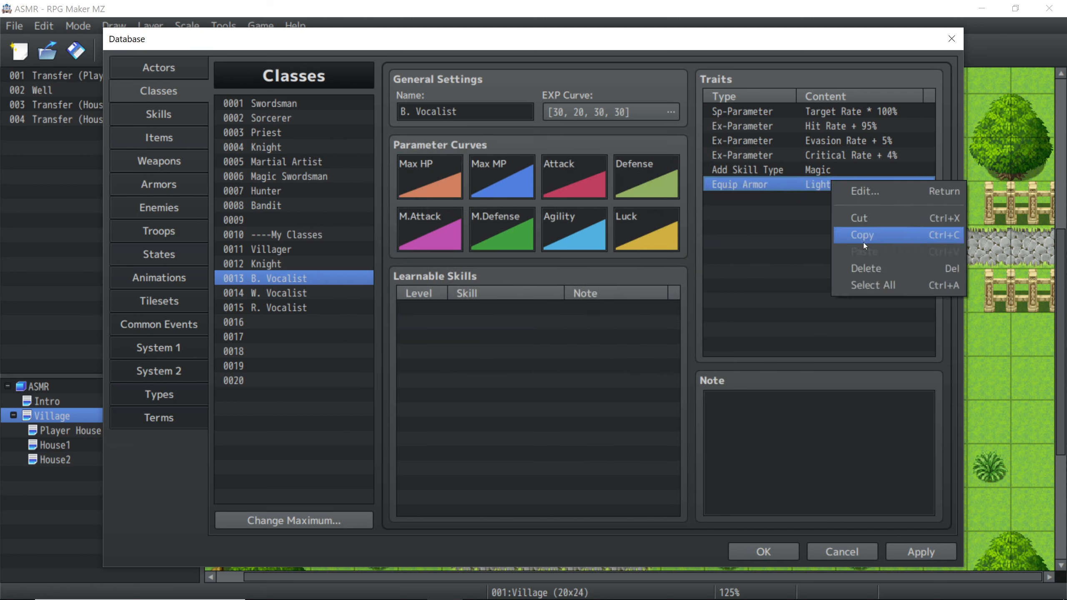
left_click(866, 268)
Step: Add an Equip Weapon trait for Staffs to the B. Vocalist class
double_click(808, 184)
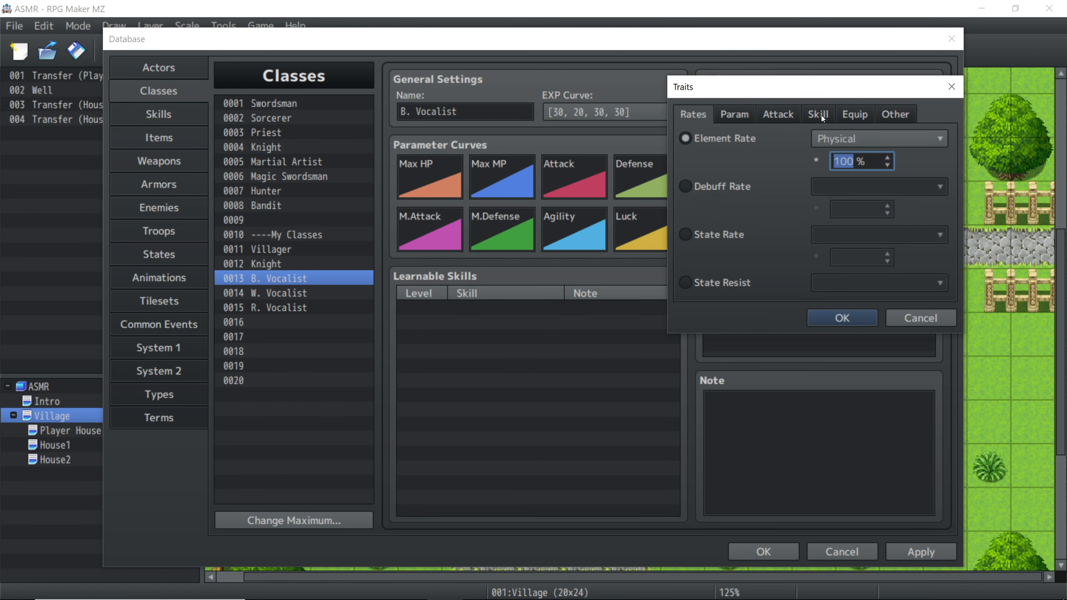
left_click(855, 114)
left_click(746, 138)
left_click(853, 140)
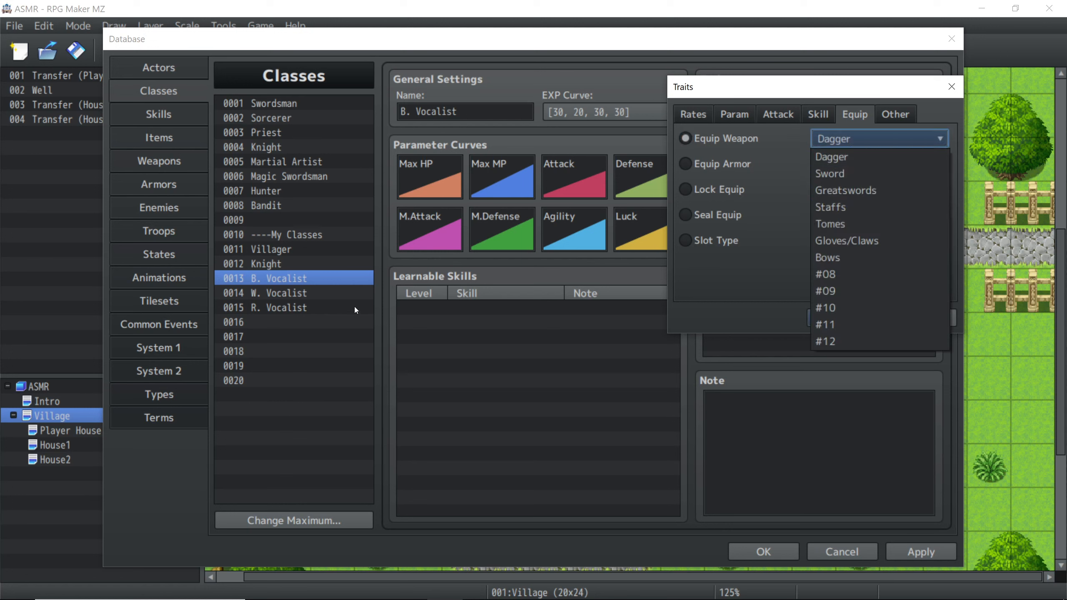
left_click(862, 209)
left_click(842, 311)
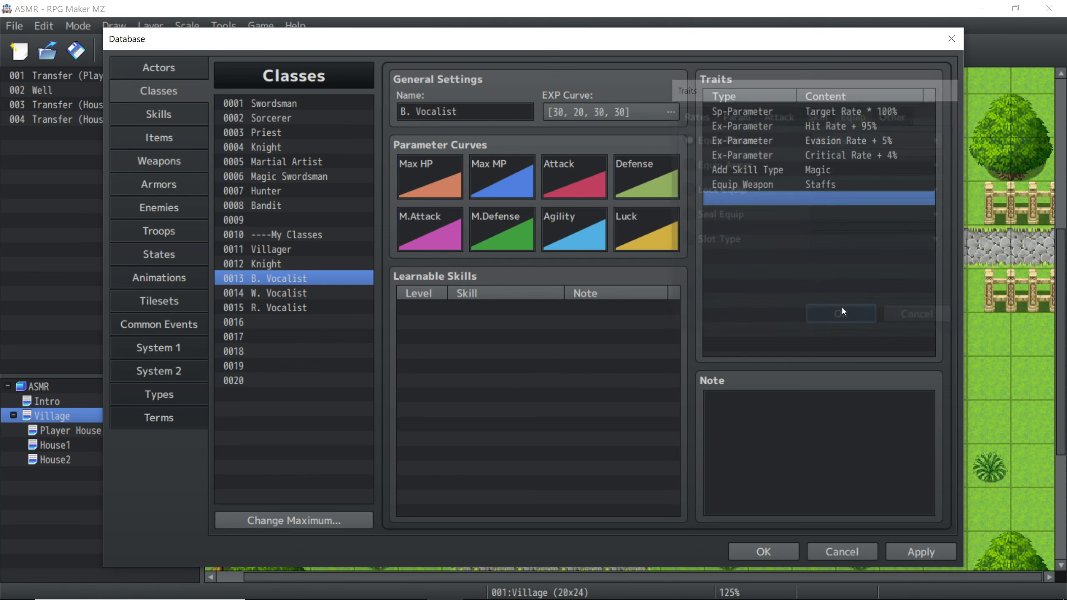
Step: Add an Equip Armor trait for Magic Helmets to the B. Vocalist class
double_click(824, 195)
left_click(838, 120)
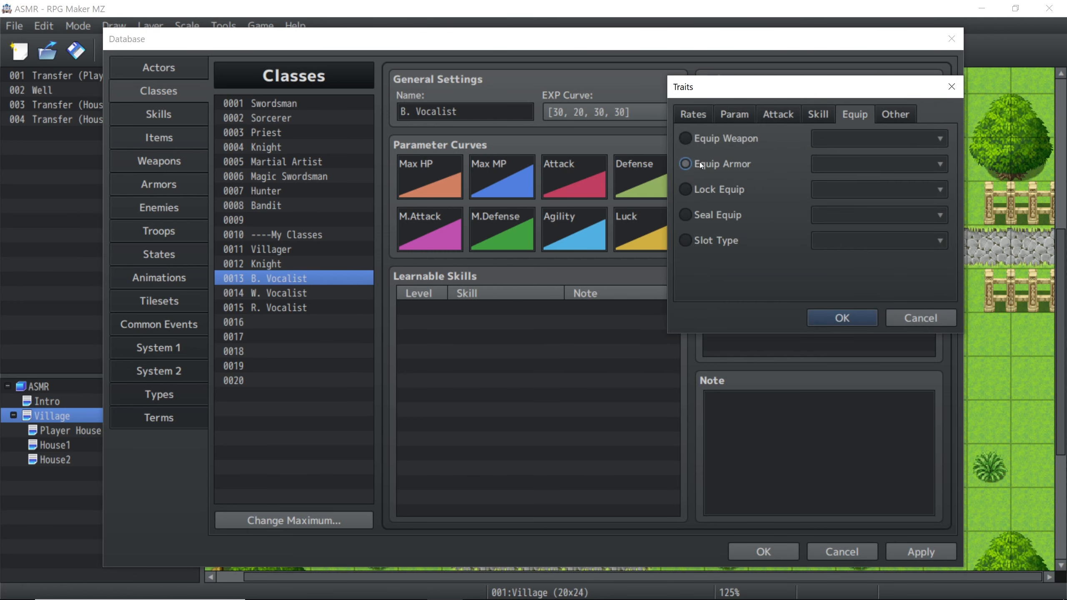
left_click(685, 164)
left_click(834, 164)
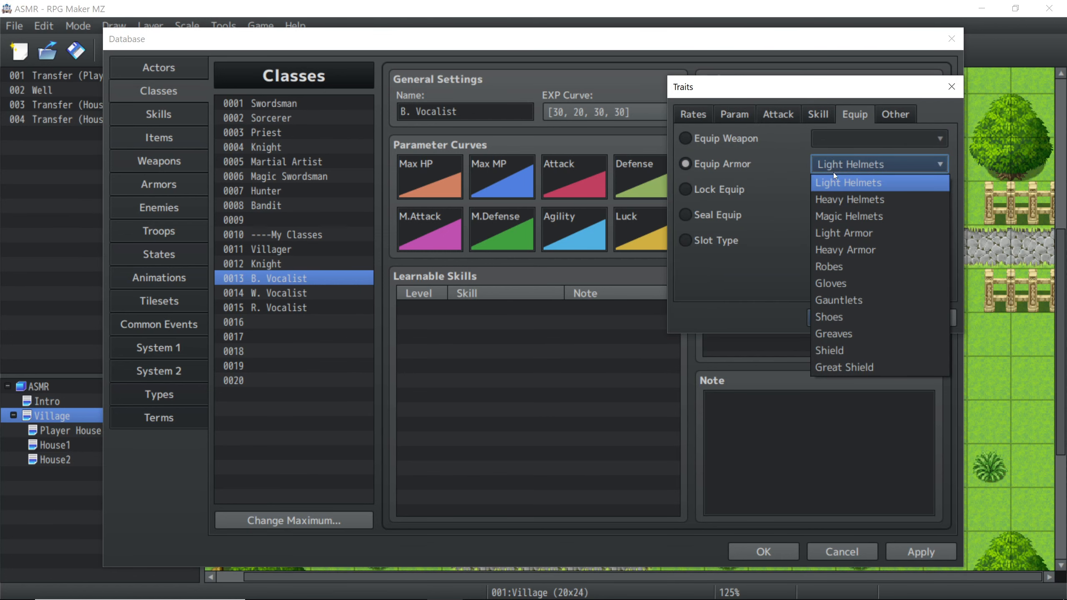
left_click(842, 215)
left_click(854, 317)
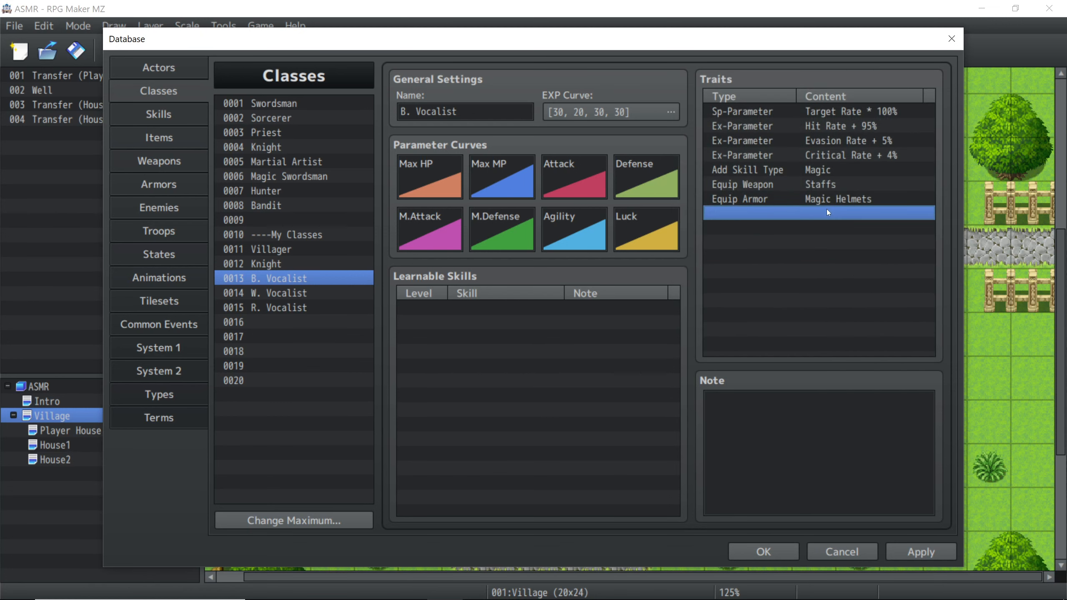
Step: Add an Equip Armor trait for Robes to the B. Vocalist class
double_click(828, 212)
left_click(854, 117)
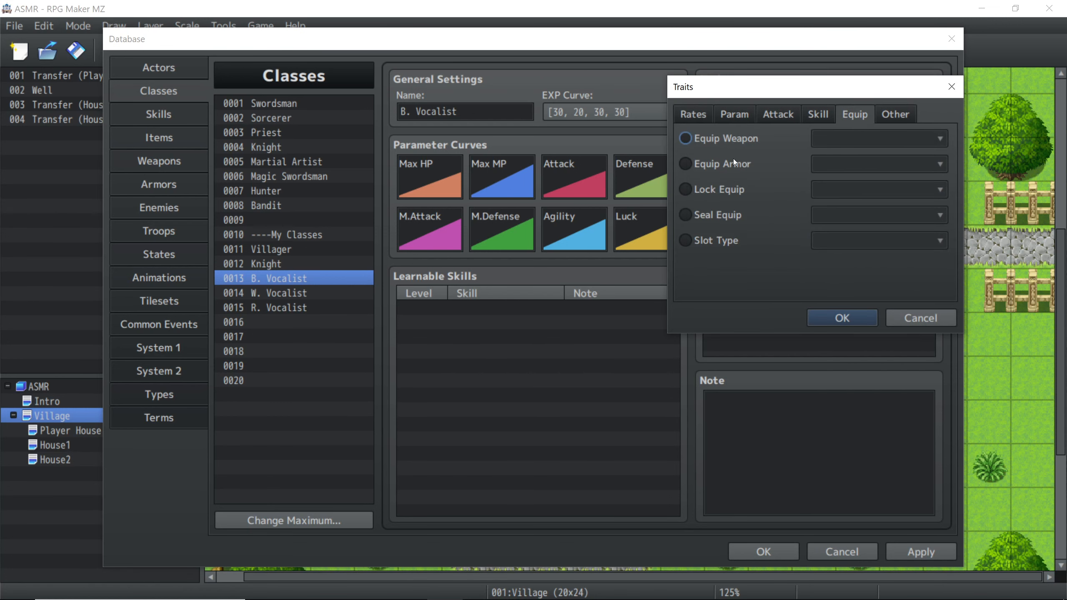
left_click(733, 160)
left_click(835, 166)
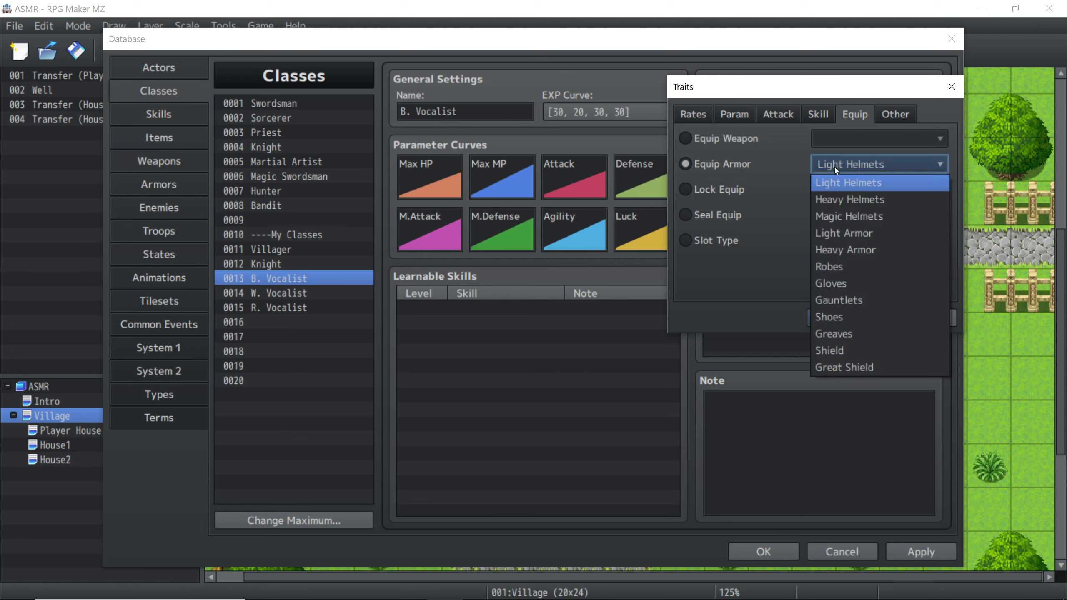
left_click(843, 267)
left_click(843, 317)
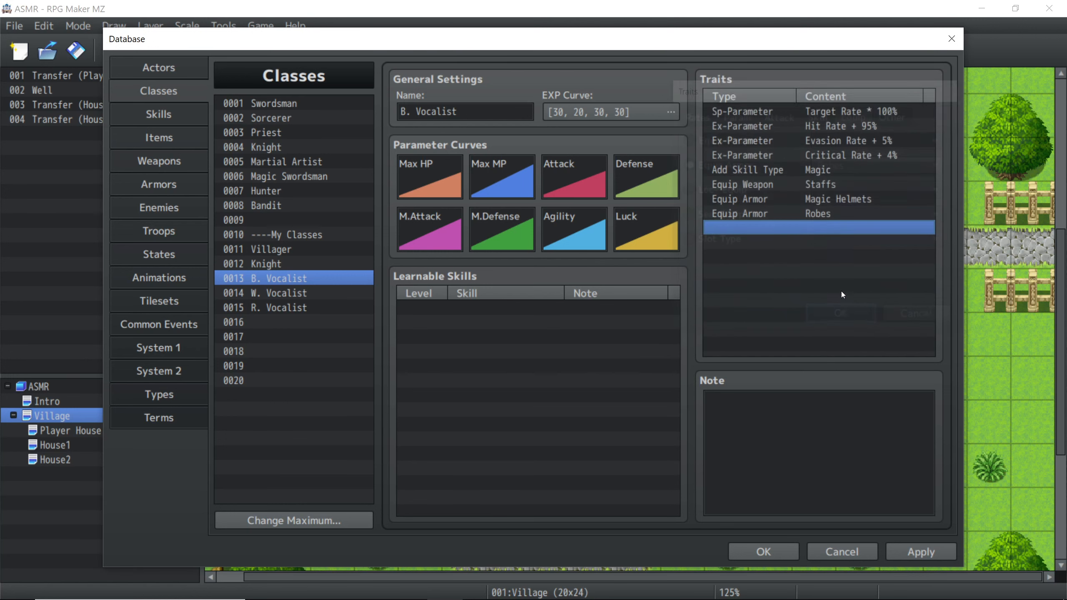
Step: Add an Equip Armor trait for Gloves to the B. Vocalist class
double_click(820, 224)
left_click(855, 114)
left_click(739, 163)
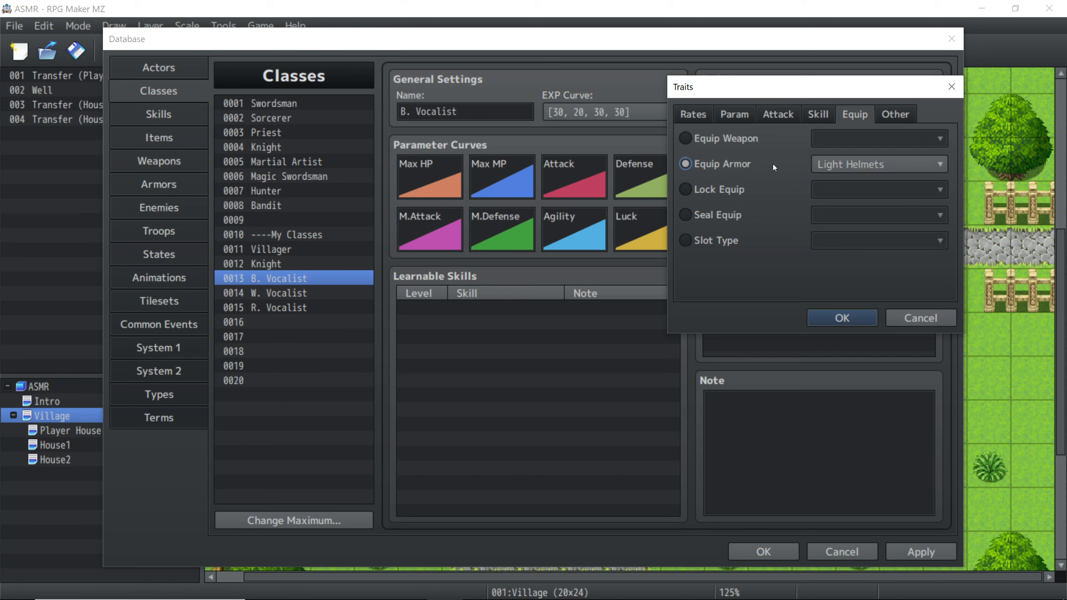
left_click(836, 165)
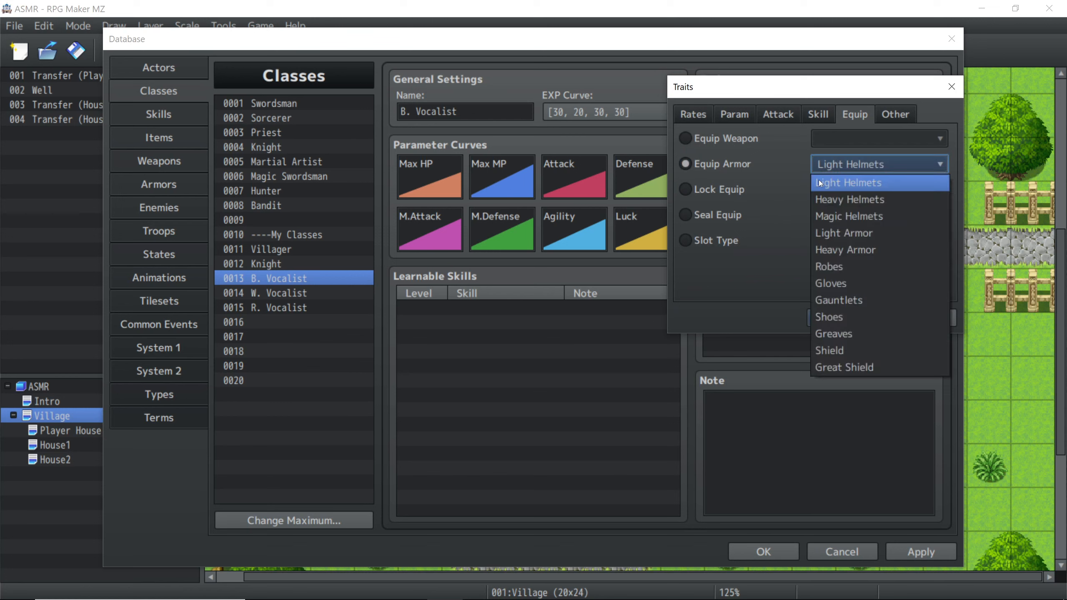
left_click(854, 285)
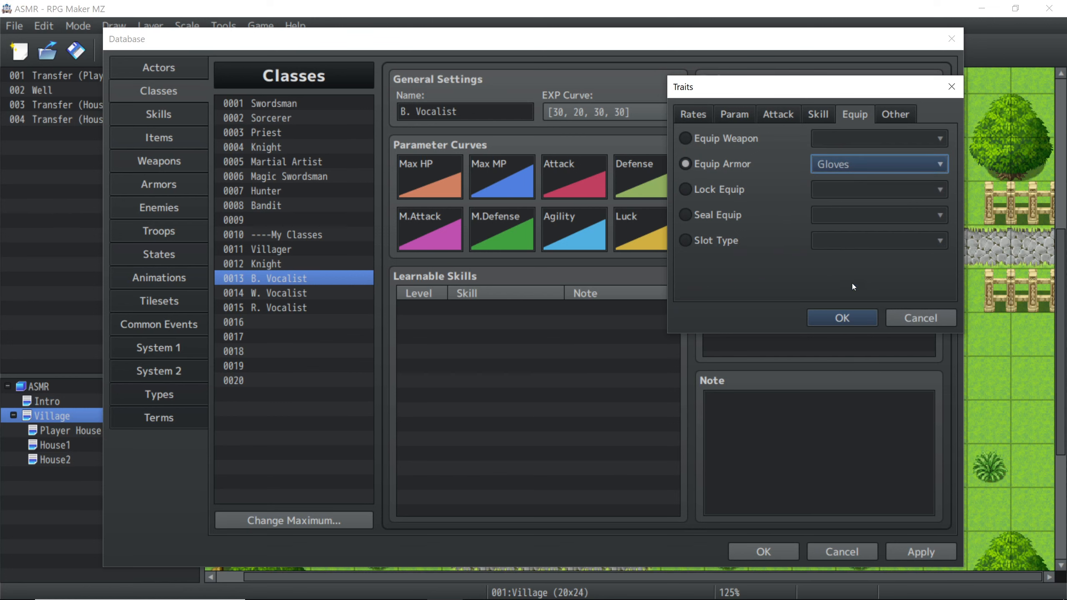
left_click(850, 323)
Step: Add an Equip Armor trait for Shoes to the B. Vocalist class
double_click(836, 245)
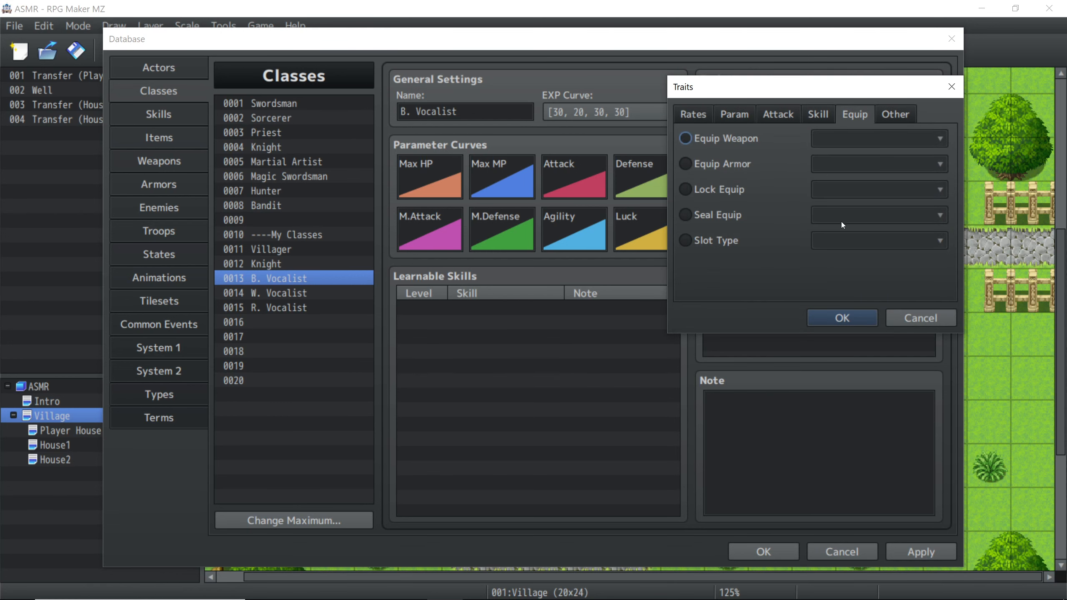
left_click(722, 137)
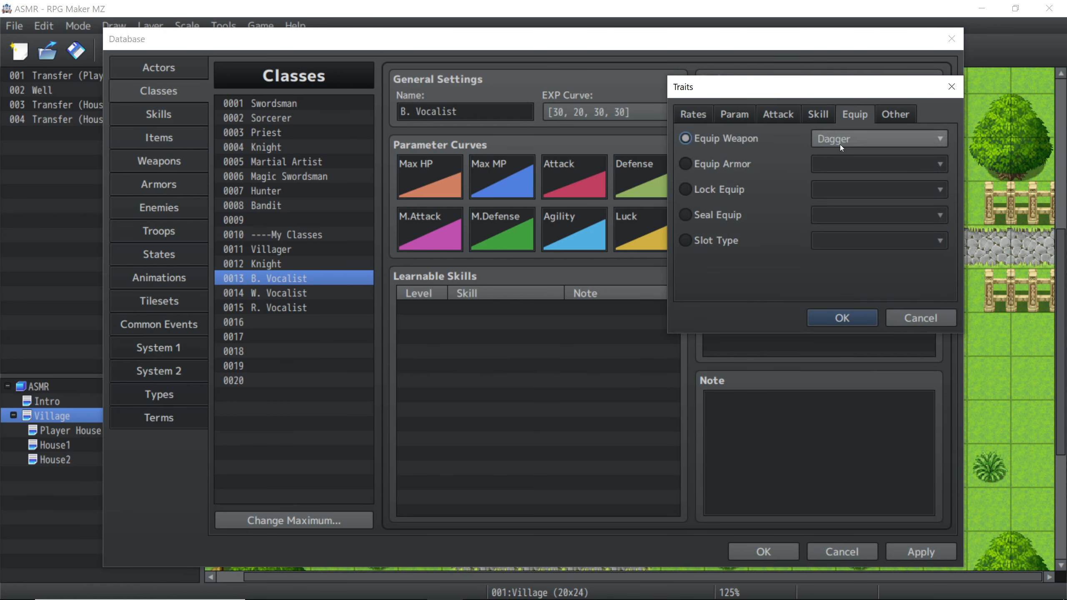
left_click(731, 163)
left_click(841, 164)
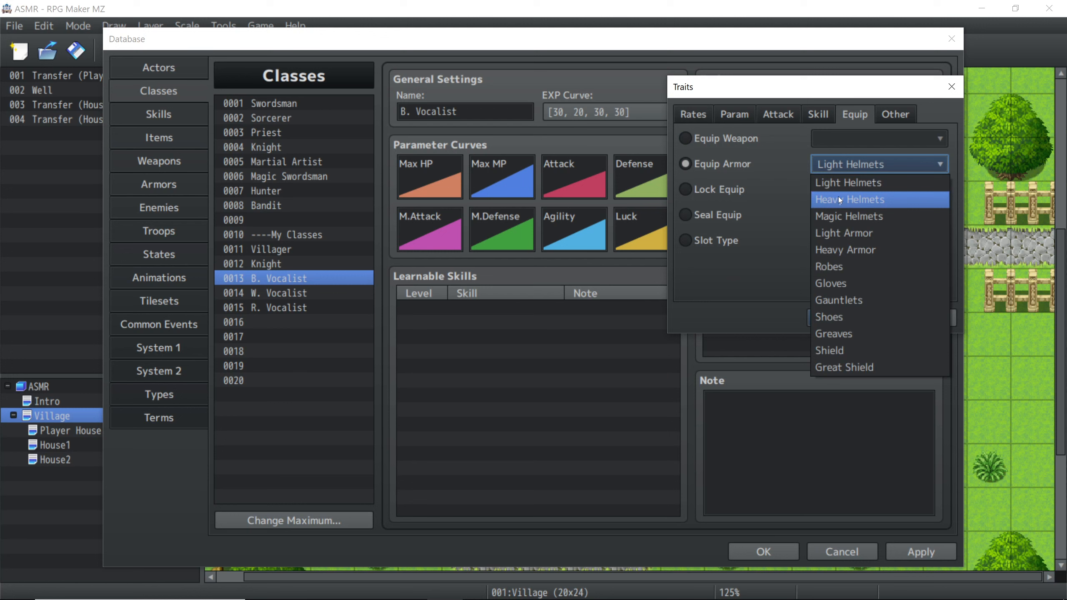
left_click(855, 317)
left_click(860, 319)
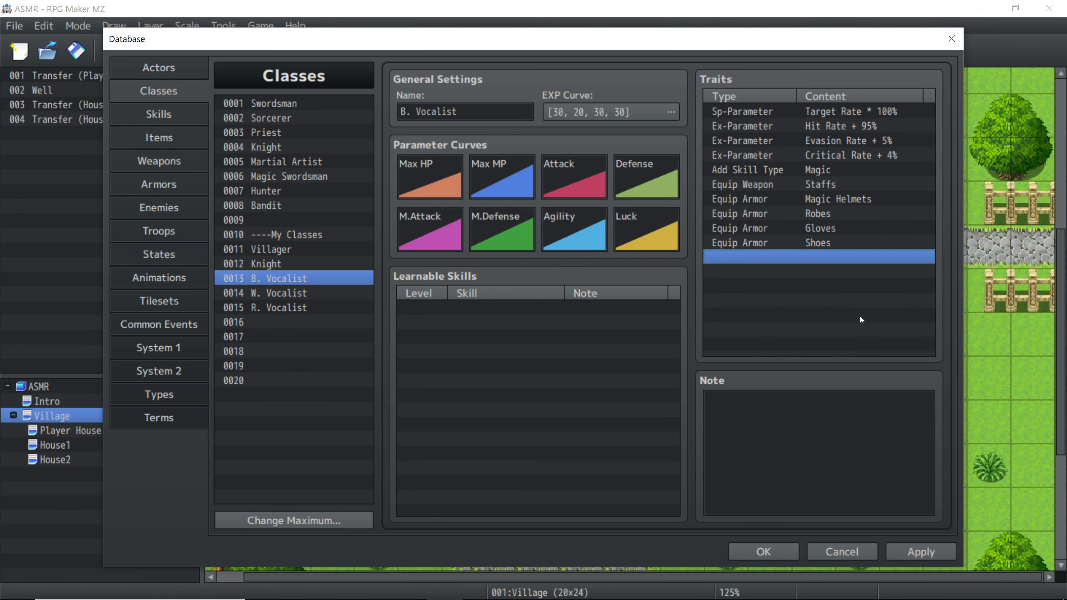
Step: Add an Equip Armor trait for Shield to the B. Vocalist class
double_click(824, 256)
left_click(855, 114)
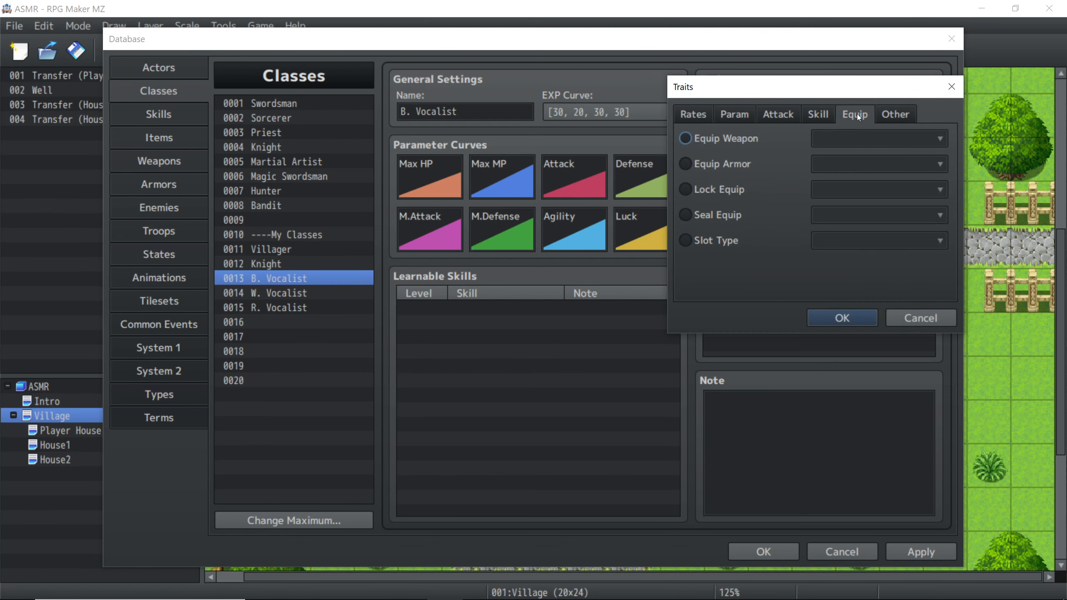
left_click(713, 143)
left_click(712, 164)
left_click(840, 163)
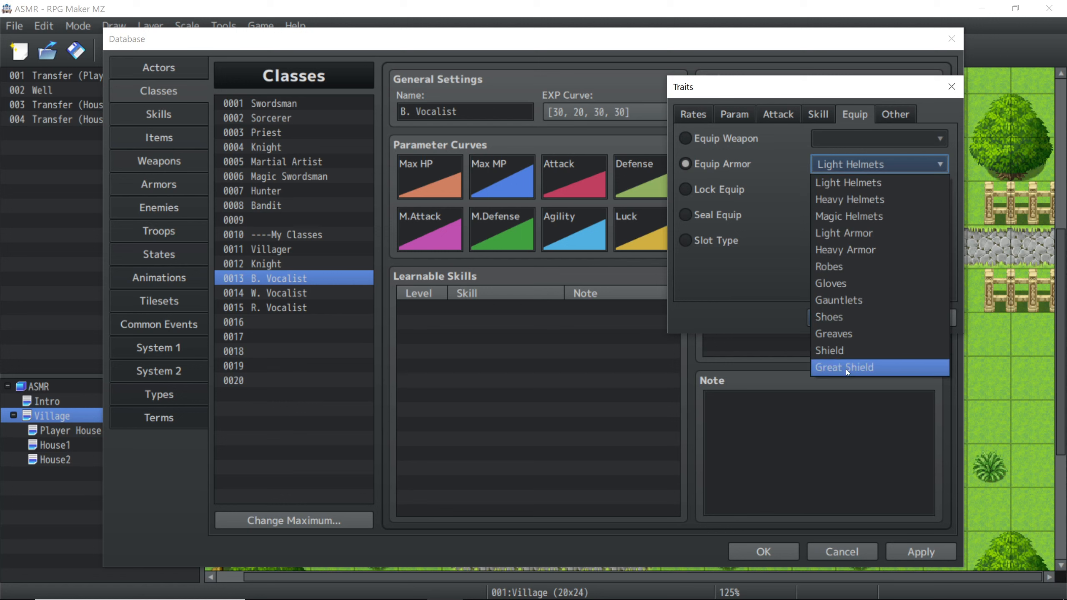
left_click(847, 353)
left_click(858, 316)
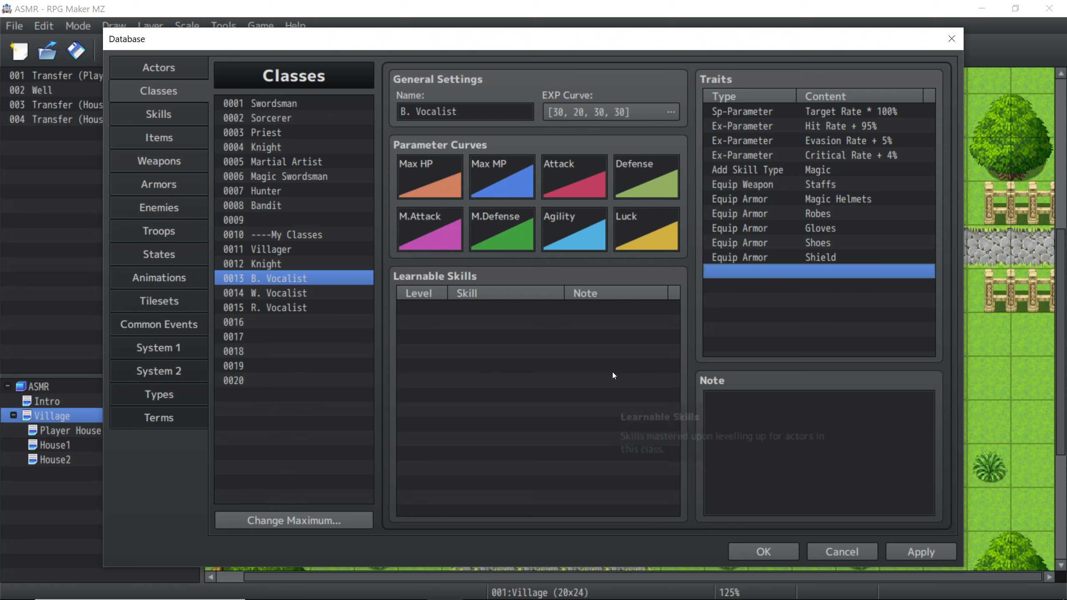
Step: For the W. Vocalist class, apply quick setting C to the Max HP curve and A to the Max MP curve
left_click(281, 293)
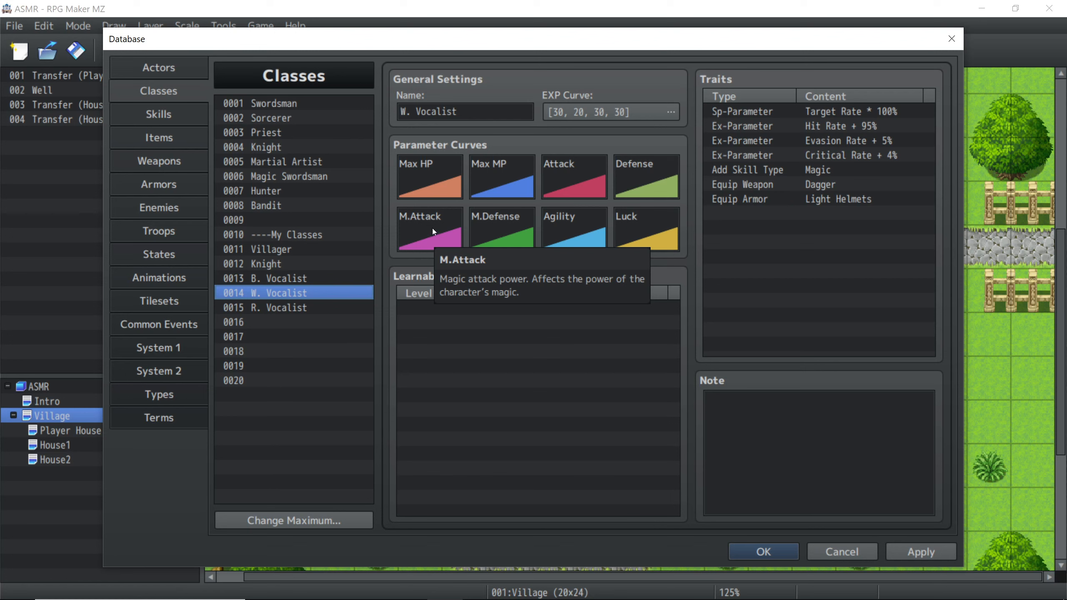
double_click(438, 177)
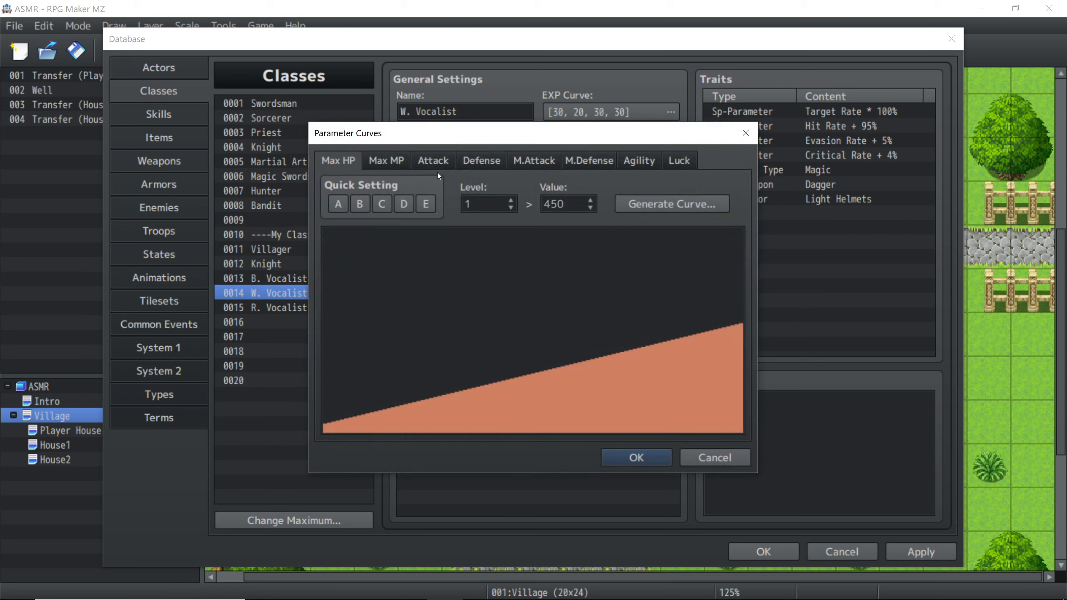
left_click(383, 206)
left_click(388, 163)
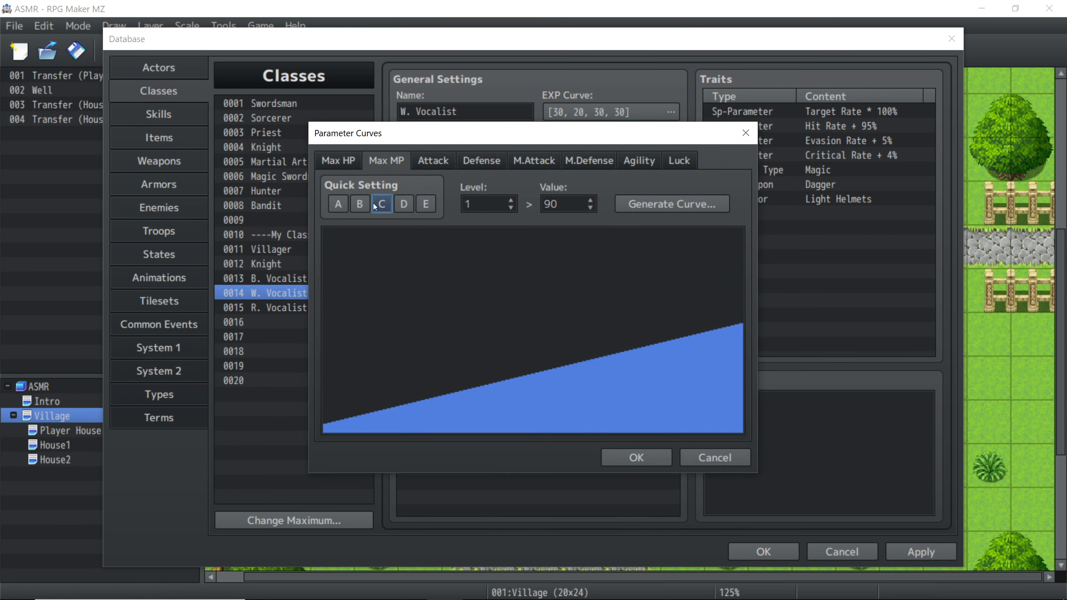
left_click(338, 204)
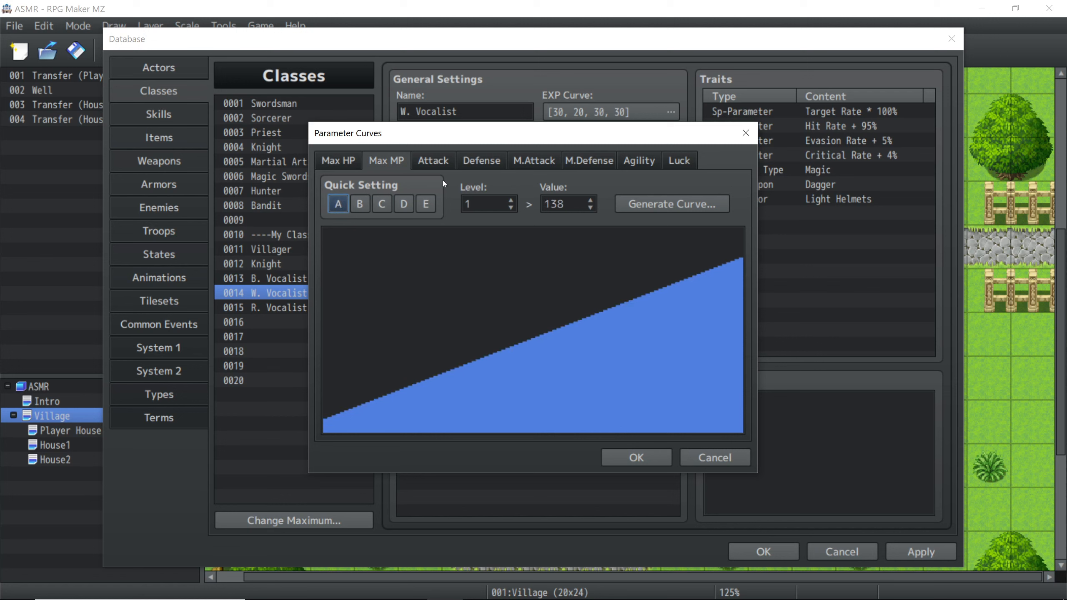
Step: Apply quick setting C to the W. Vocalist class's Attack and Defense parameter curves
left_click(440, 165)
left_click(375, 206)
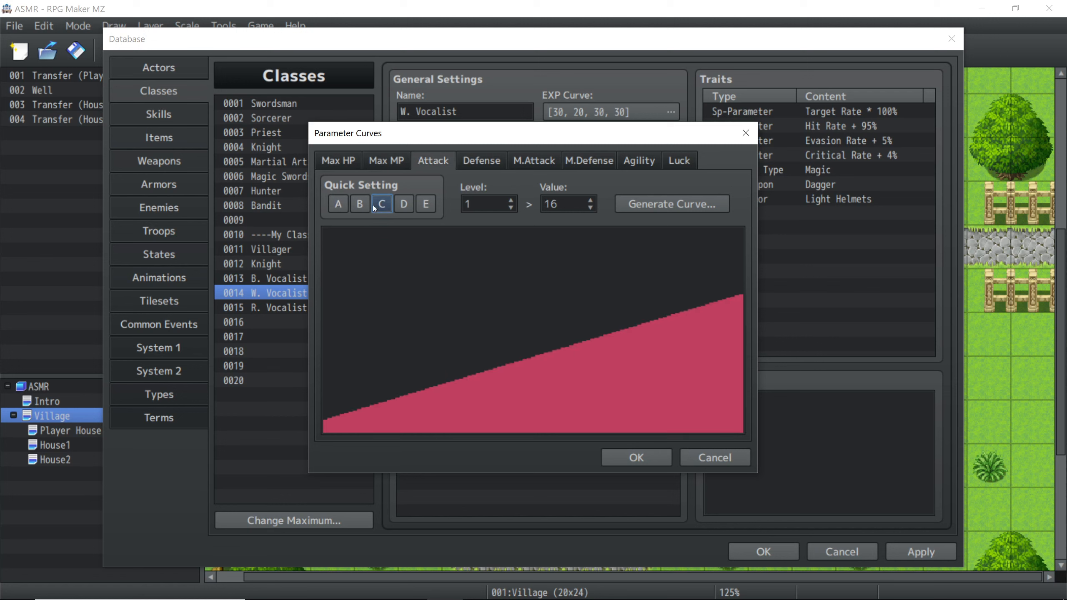
left_click(483, 161)
left_click(381, 206)
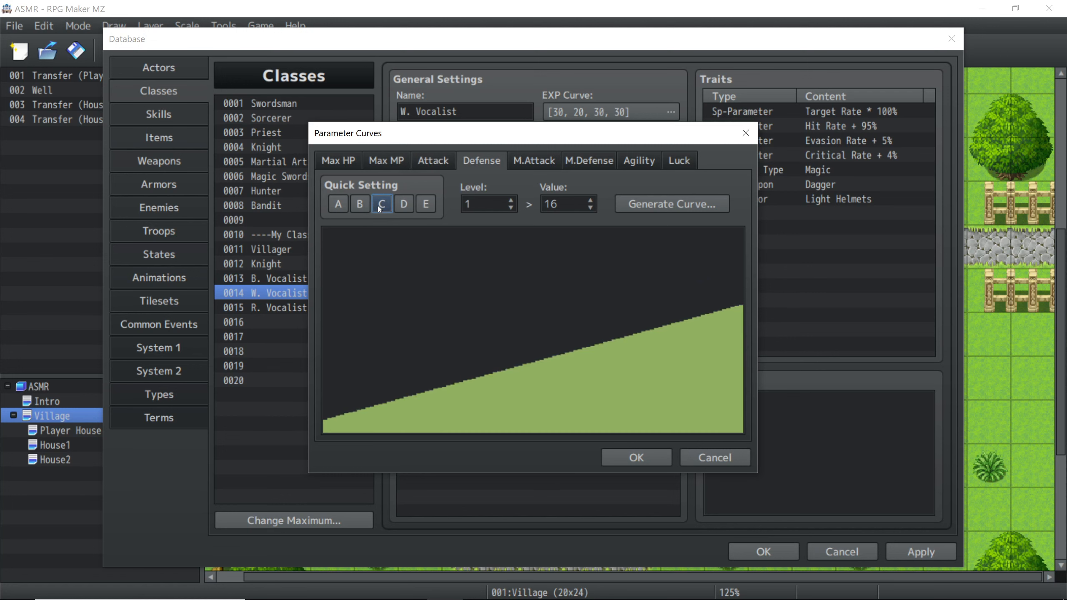
Step: Apply quick setting B to the W. Vocalist class's M.Attack and M.Defense parameter curves
left_click(540, 165)
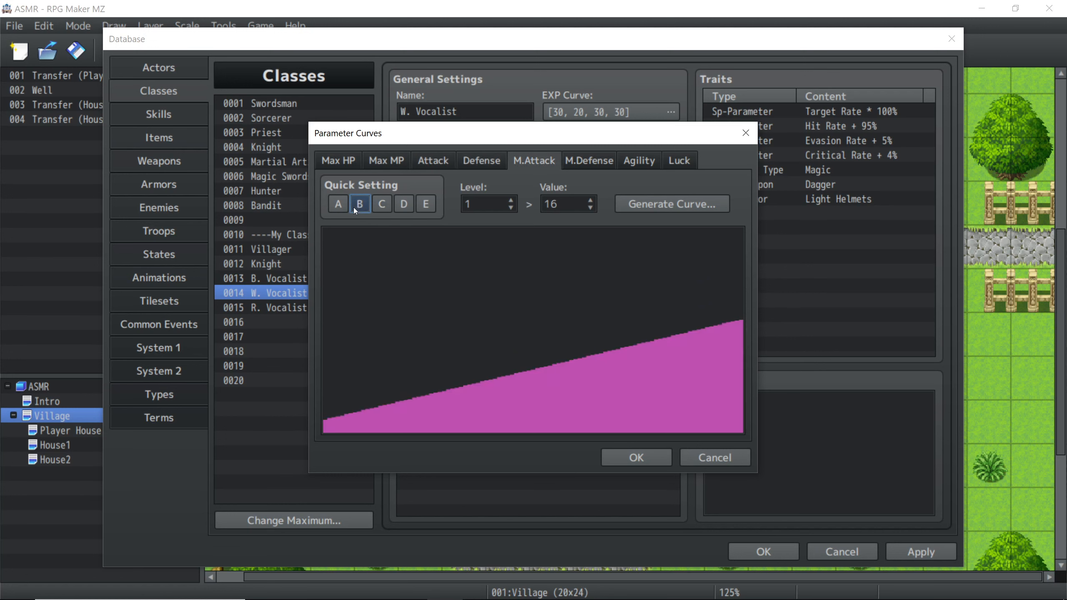
left_click(354, 207)
left_click(588, 160)
left_click(360, 205)
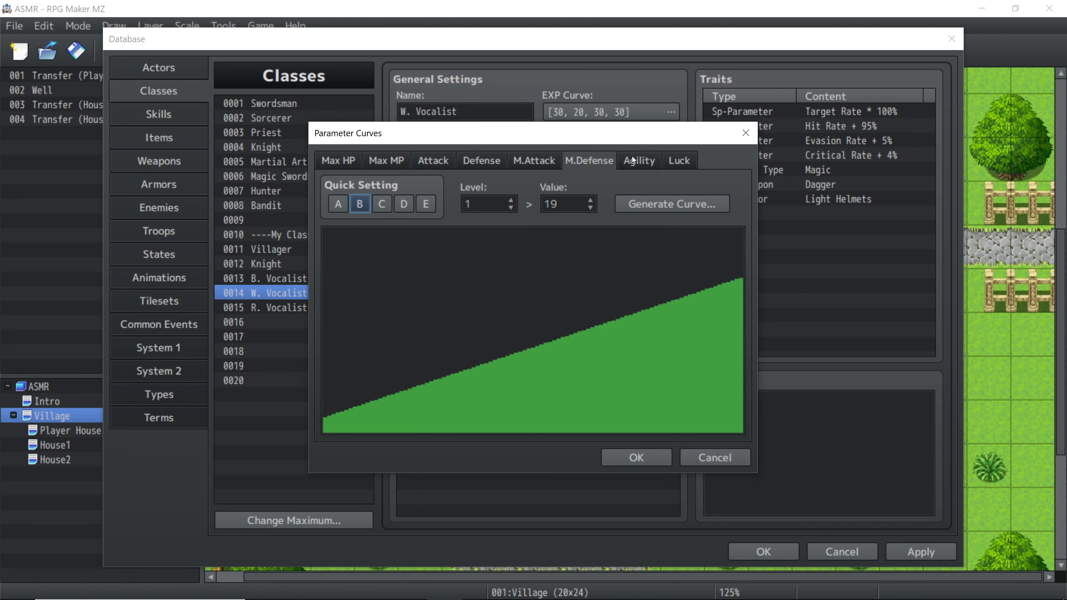
Step: Apply quick setting B to the W. Vocalist class's Agility curve and C to its Luck curve, and accept the parameter curves
left_click(633, 160)
left_click(361, 205)
left_click(687, 162)
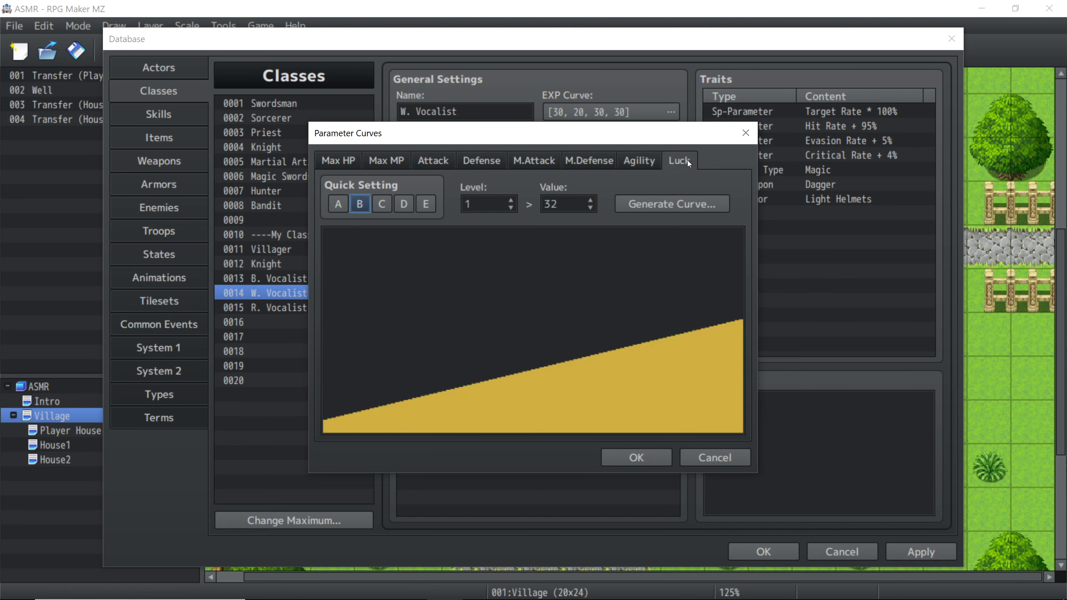
left_click(380, 204)
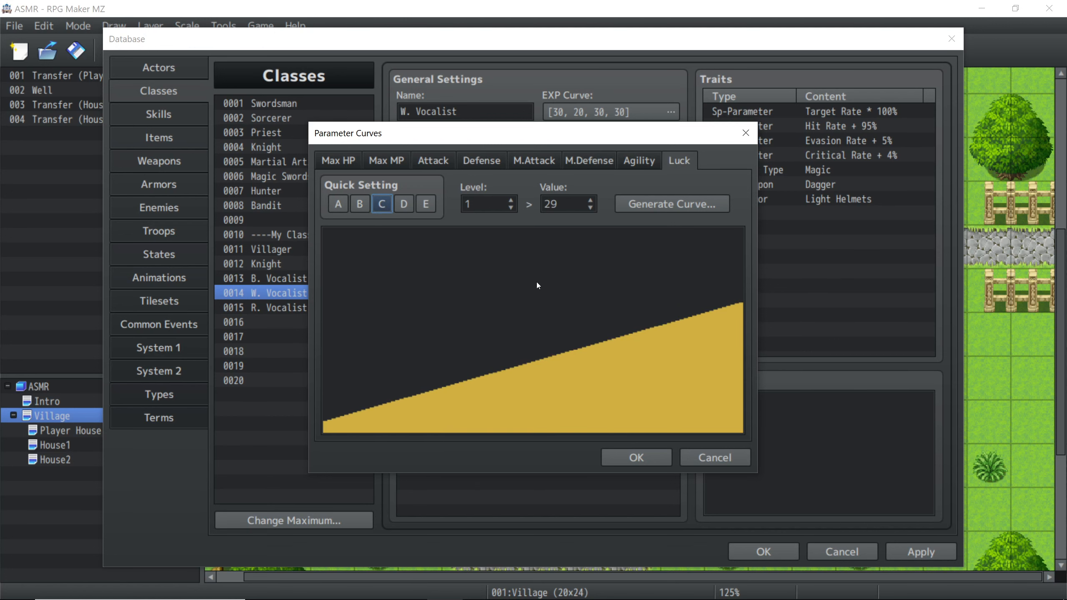
left_click(648, 454)
Step: Delete the Equip Weapon Dagger and Equip Armor Light Helmets traits from the W. Vocalist class
right_click(823, 182)
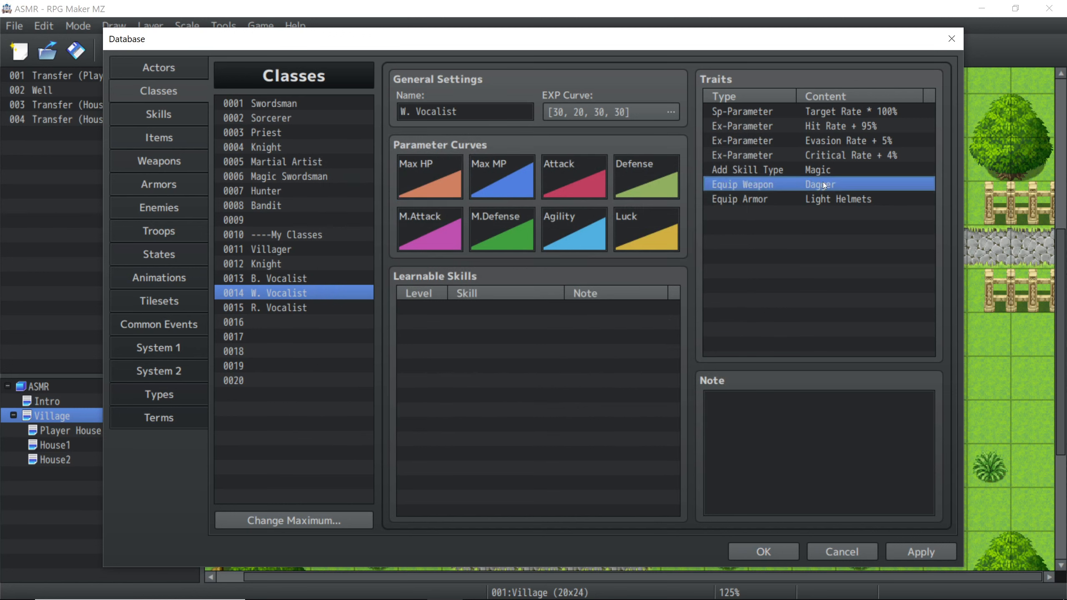
left_click(871, 270)
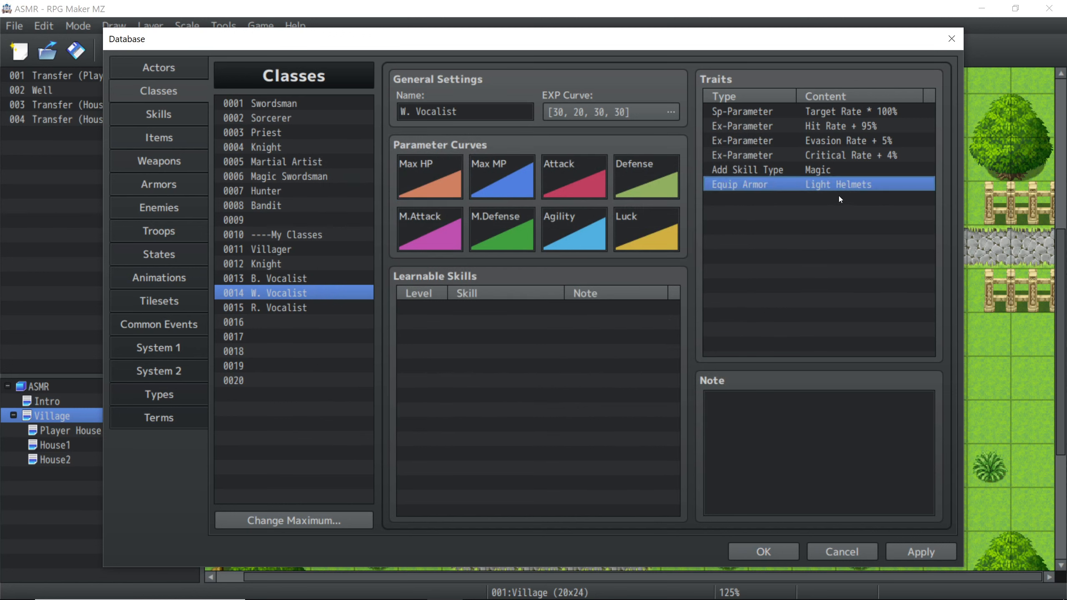
right_click(834, 185)
left_click(863, 273)
Step: Add an Equip Weapon trait for Tomes to the W. Vocalist class
double_click(789, 182)
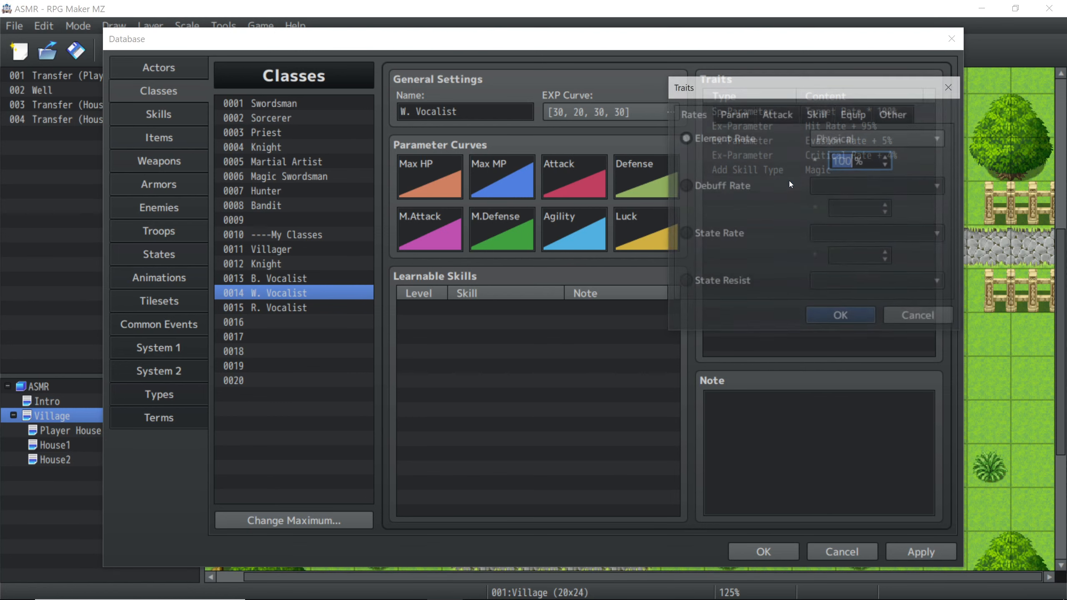
left_click(853, 119)
left_click(739, 138)
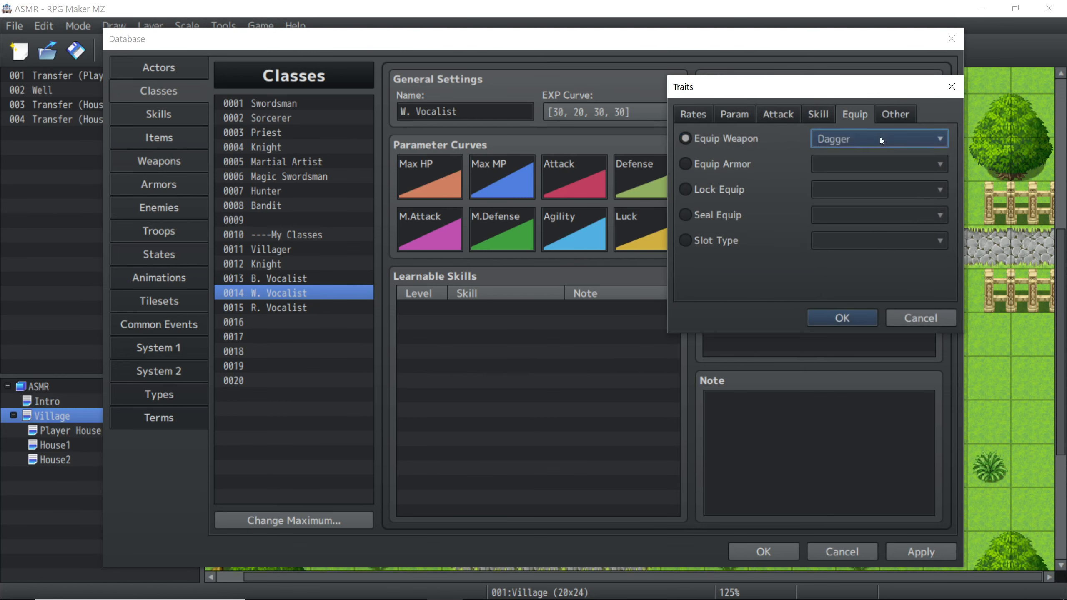
left_click(881, 138)
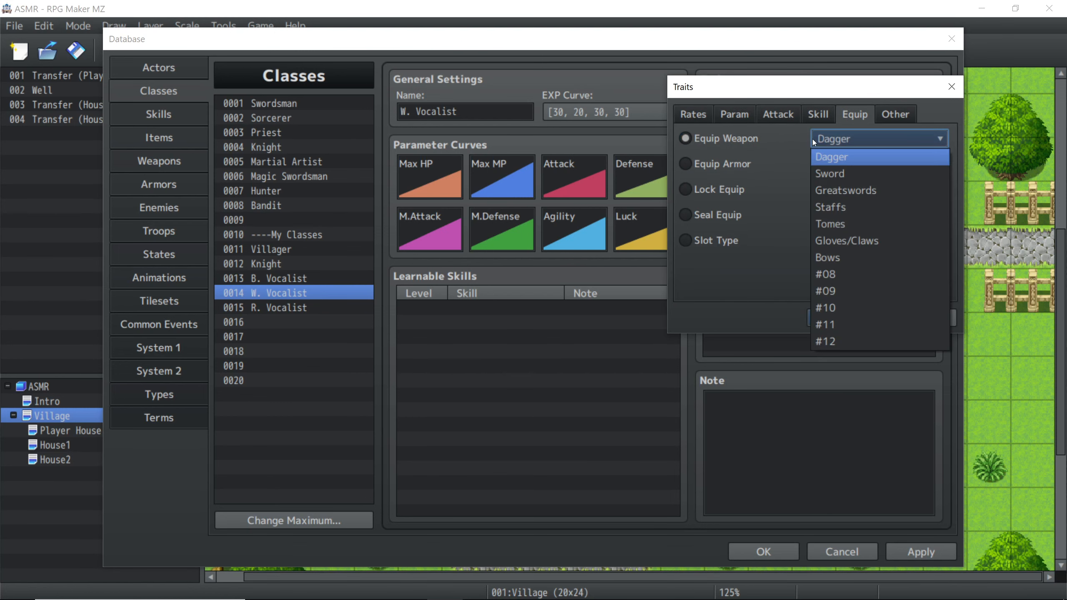
left_click(857, 224)
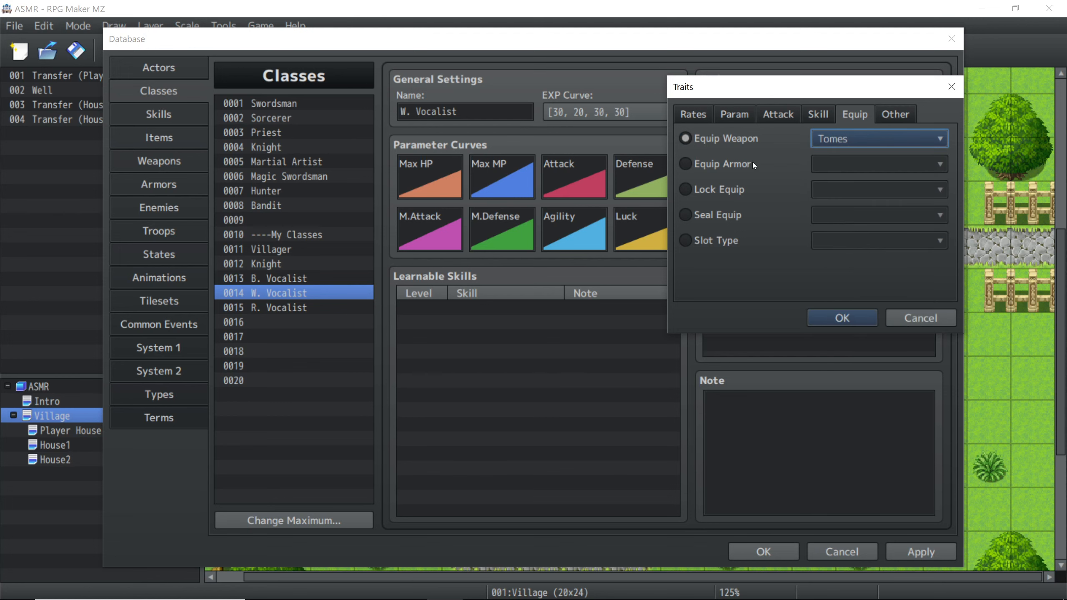
left_click(838, 316)
Step: Add an Equip Armor trait for Magic Helmets to the W. Vocalist class
double_click(814, 199)
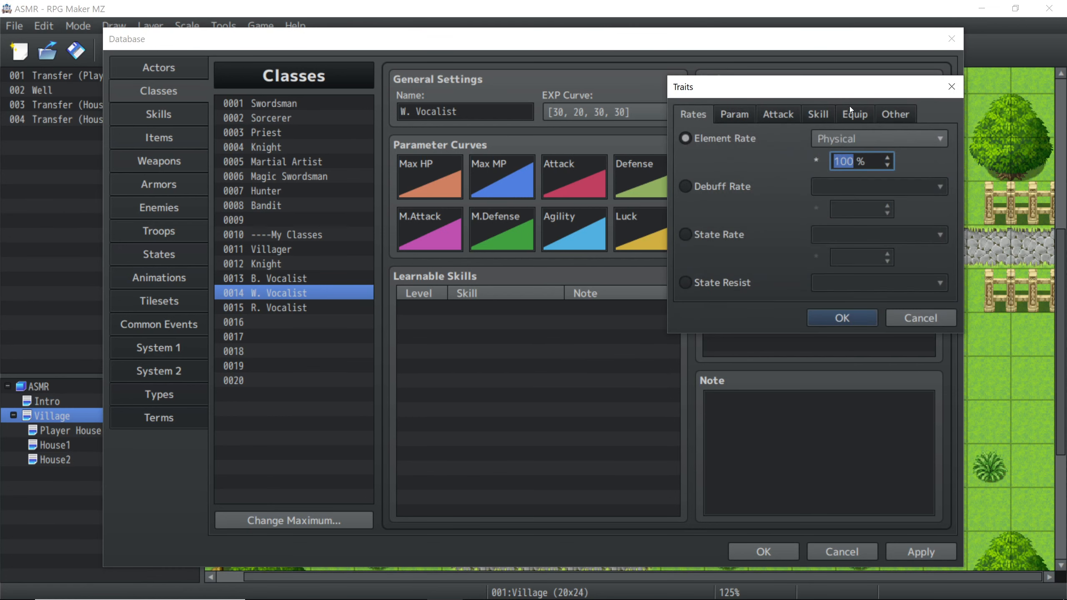
left_click(853, 113)
left_click(728, 164)
left_click(853, 166)
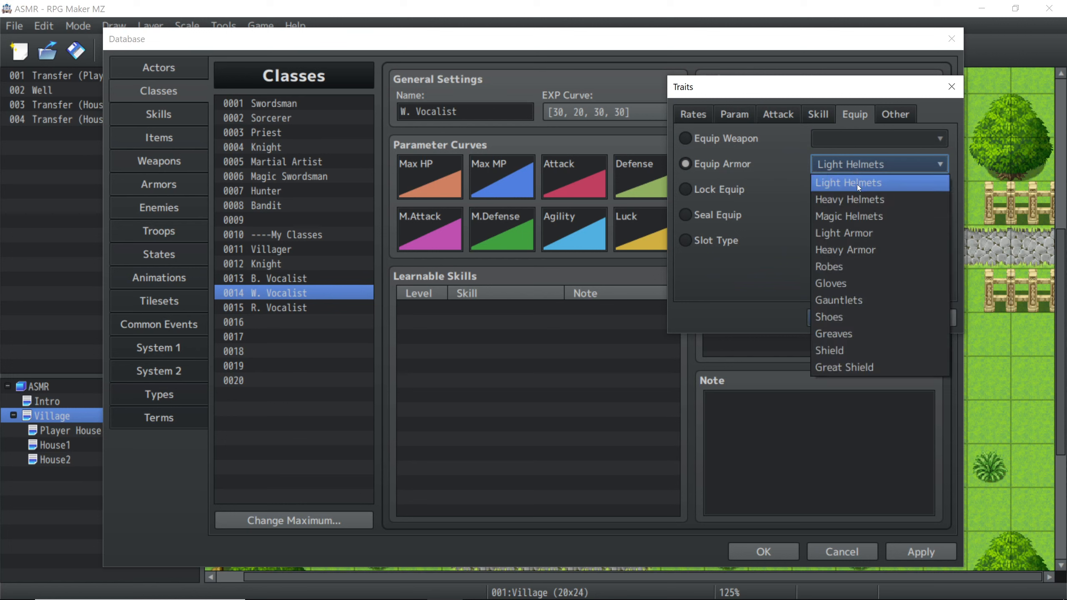
left_click(858, 215)
left_click(851, 315)
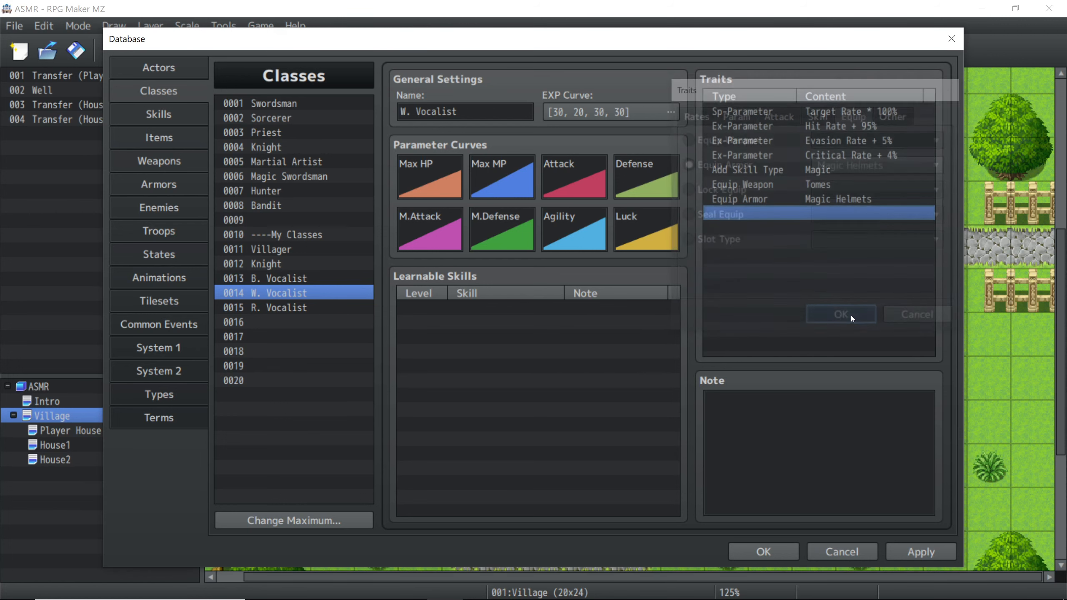
Step: Add an Equip Armor trait for Robes to the W. Vocalist class
double_click(801, 210)
left_click(855, 114)
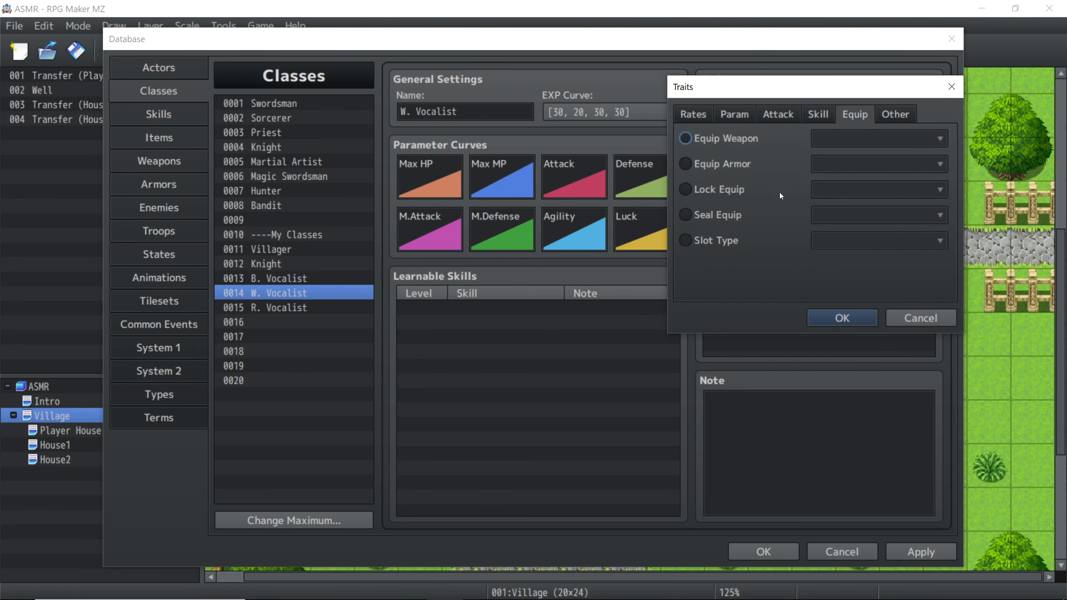
left_click(727, 166)
left_click(837, 171)
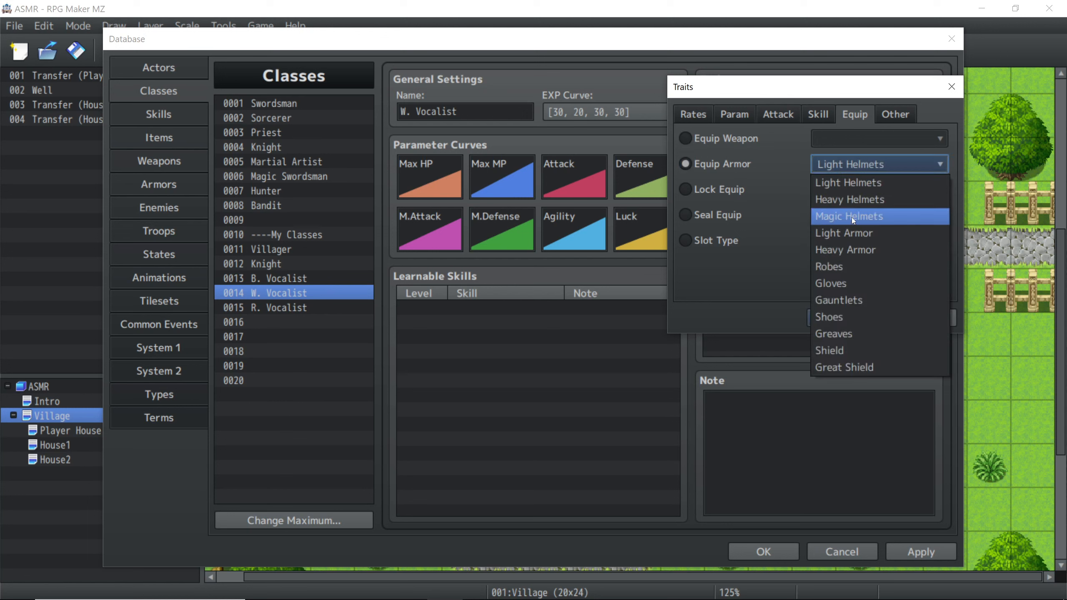
left_click(849, 264)
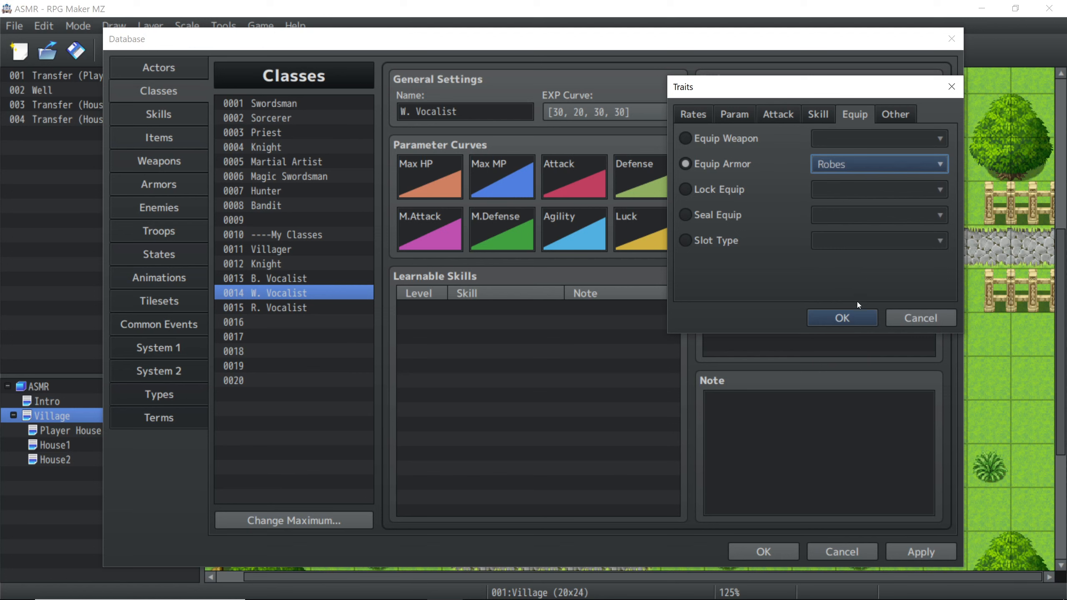
left_click(842, 318)
Step: Add an Equip Armor trait for Gloves to the W. Vocalist class
double_click(831, 231)
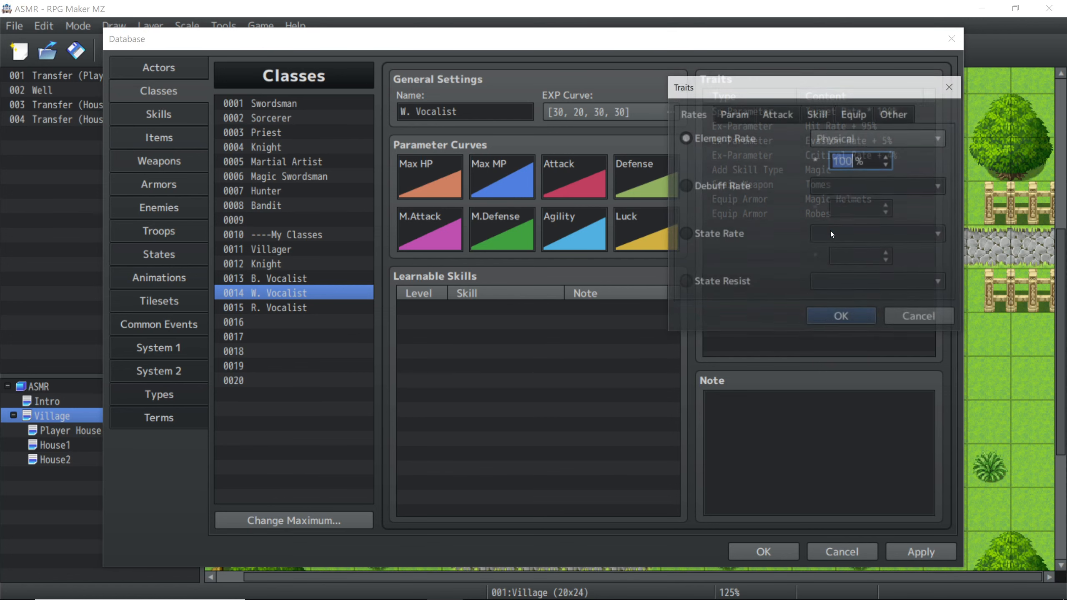
left_click(857, 114)
left_click(717, 164)
left_click(847, 162)
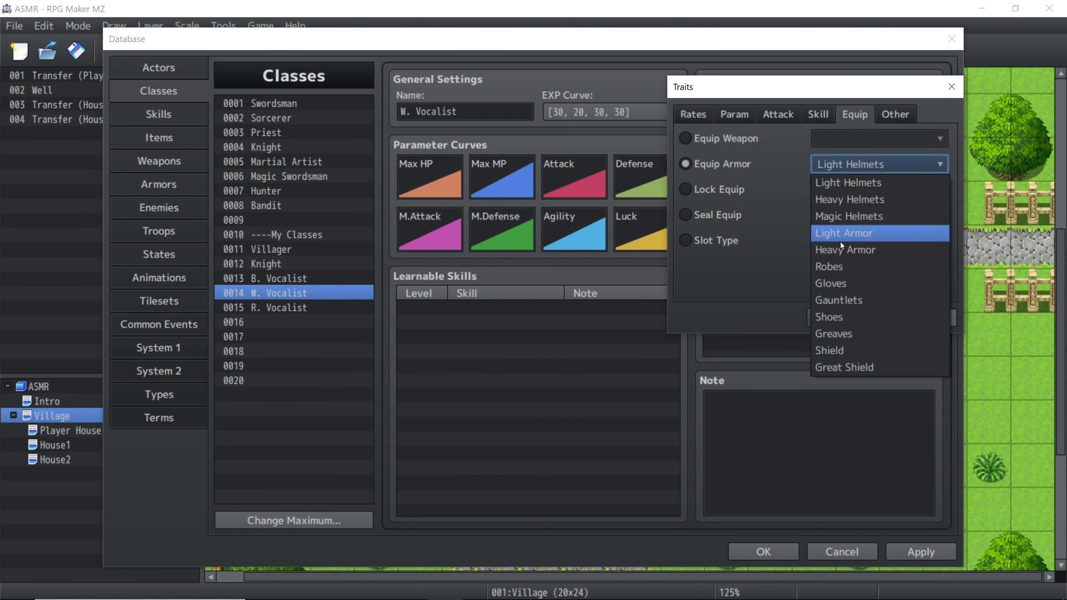
left_click(844, 284)
left_click(843, 318)
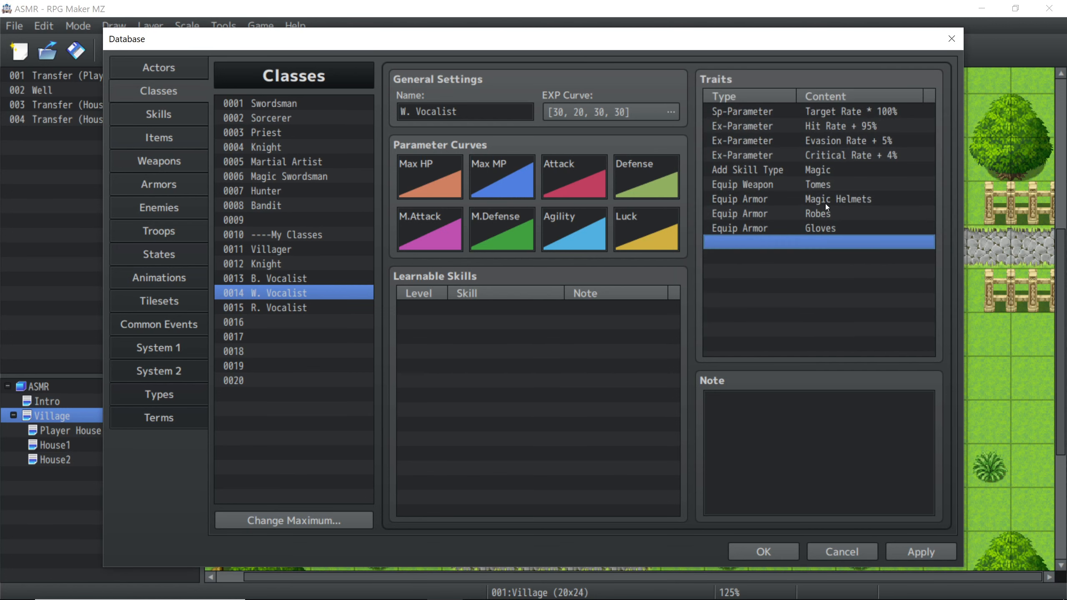
Step: Add an Equip Armor trait for Shoes to the W. Vocalist class
double_click(817, 237)
left_click(855, 114)
left_click(734, 165)
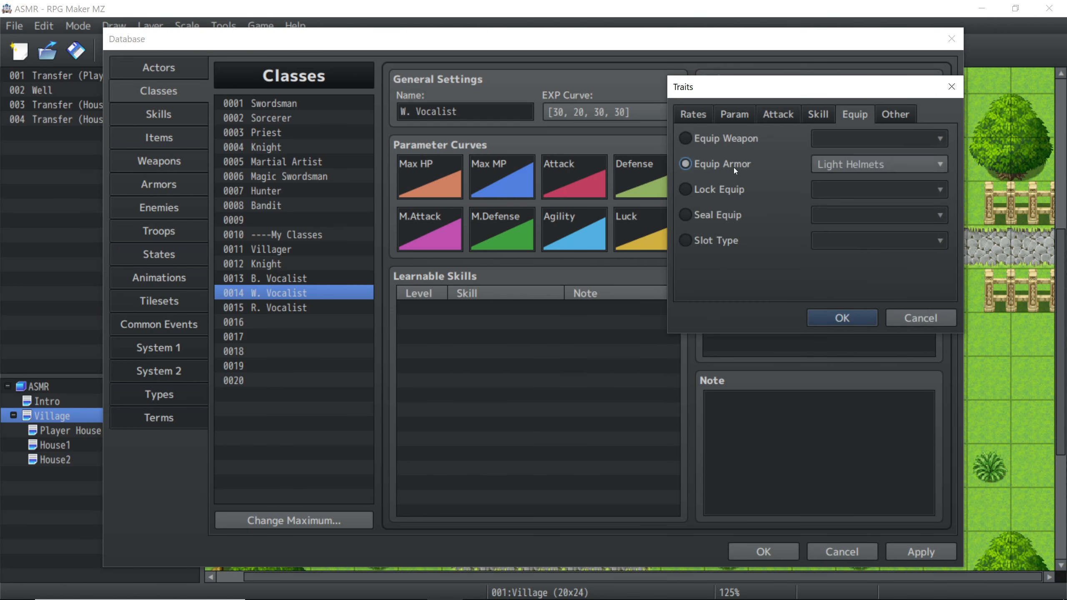
left_click(825, 166)
left_click(843, 317)
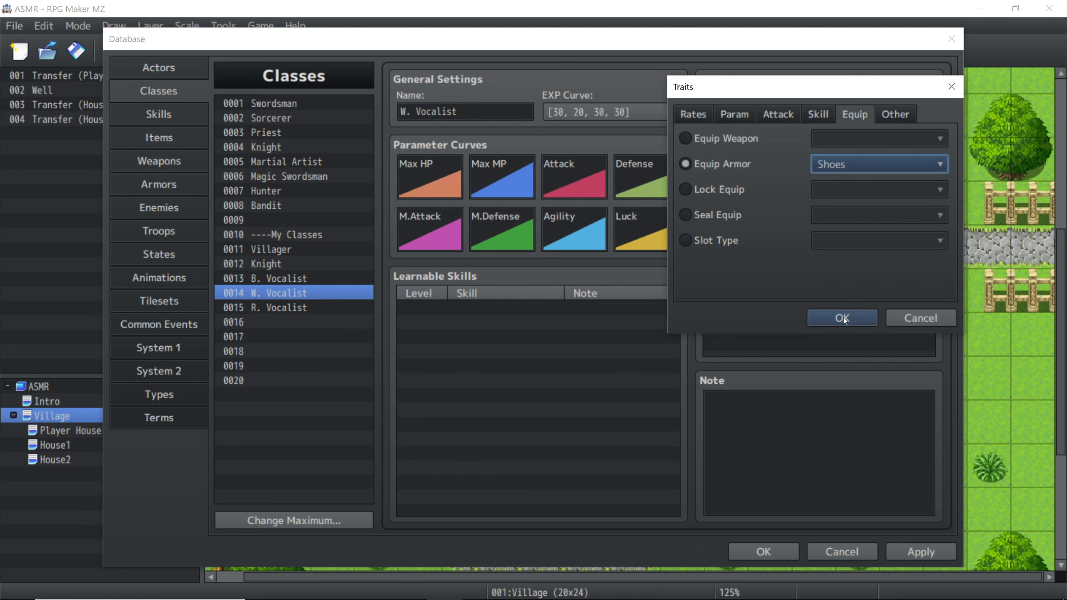
left_click(844, 318)
Step: Add an Equip Armor trait for Shield to the W. Vocalist class
double_click(806, 251)
left_click(845, 113)
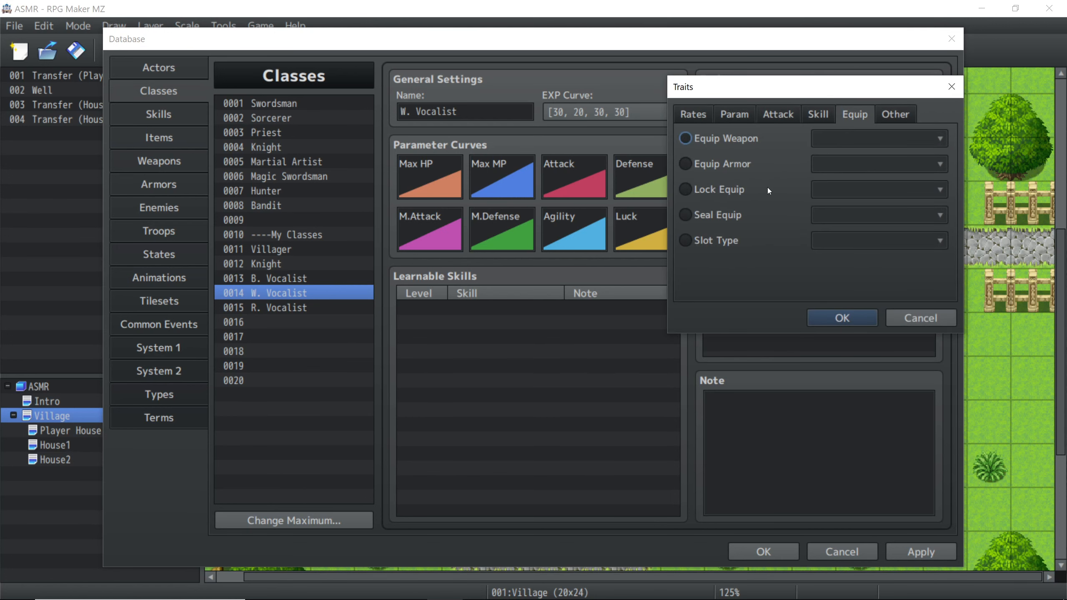
left_click(723, 165)
left_click(857, 170)
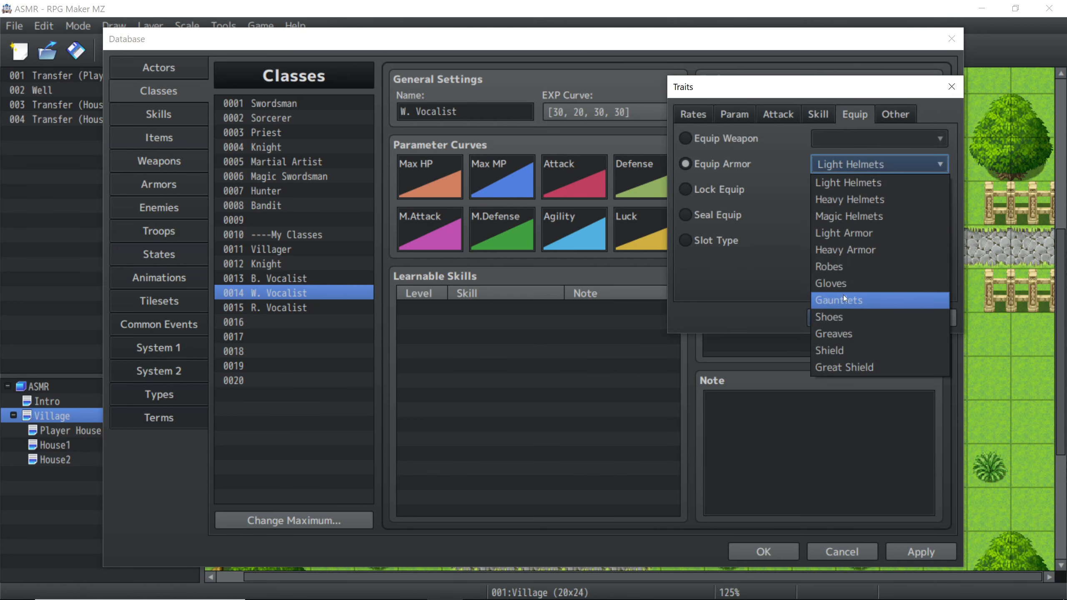
left_click(831, 352)
left_click(844, 316)
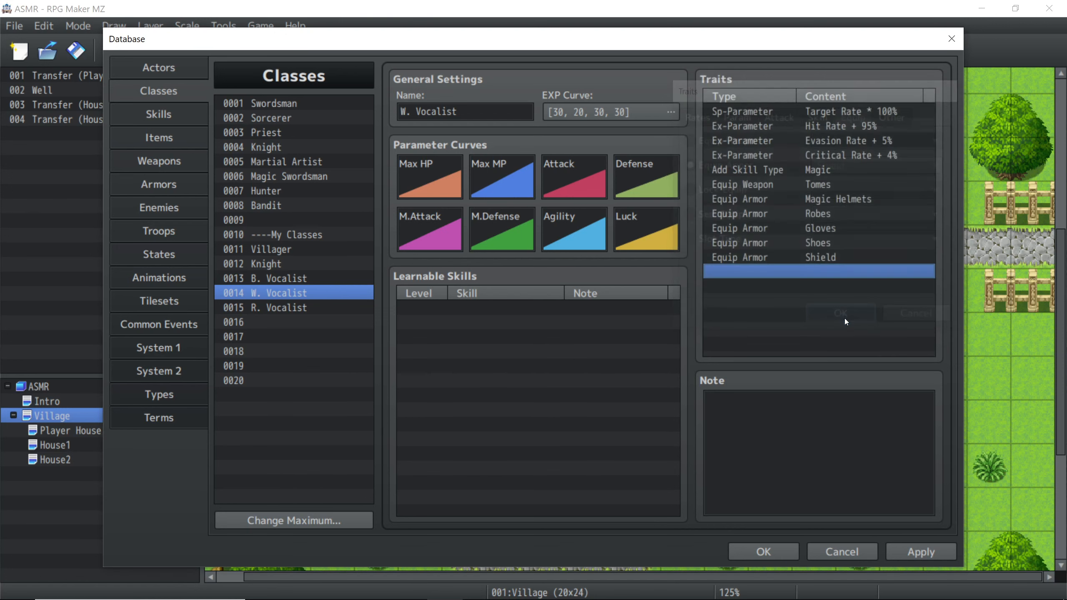
Step: For the R. Vocalist class, apply quick setting C to the Max HP curve and B to the Max MP curve
left_click(268, 309)
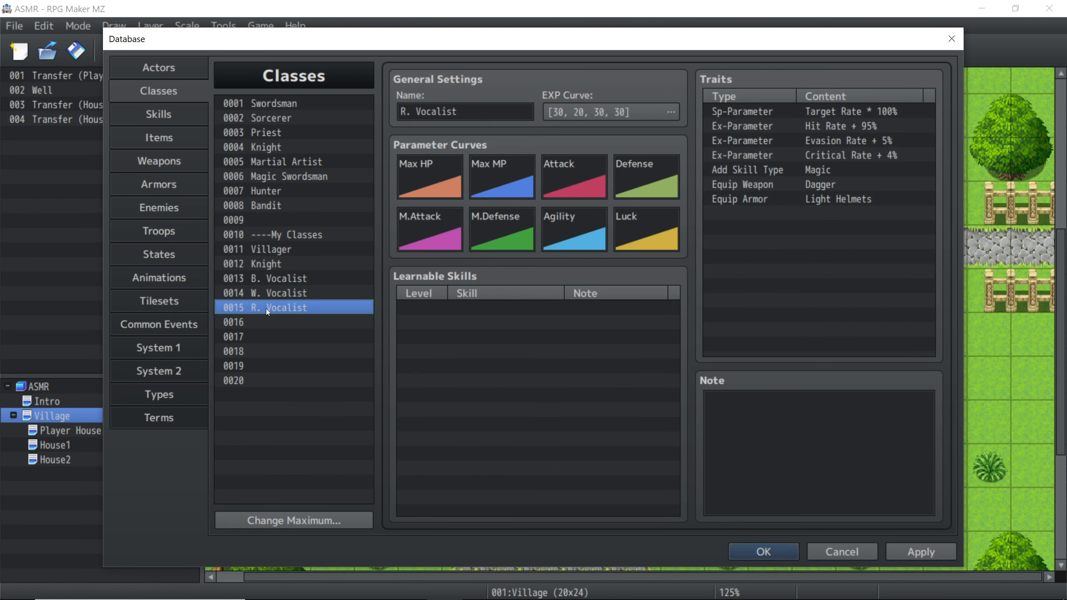
double_click(436, 177)
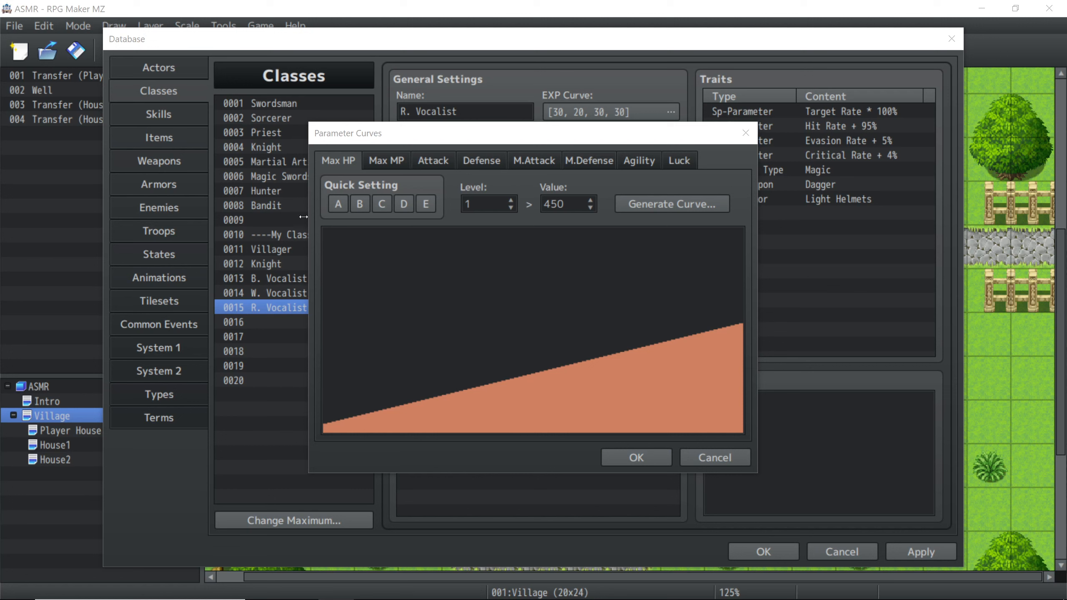
left_click(382, 204)
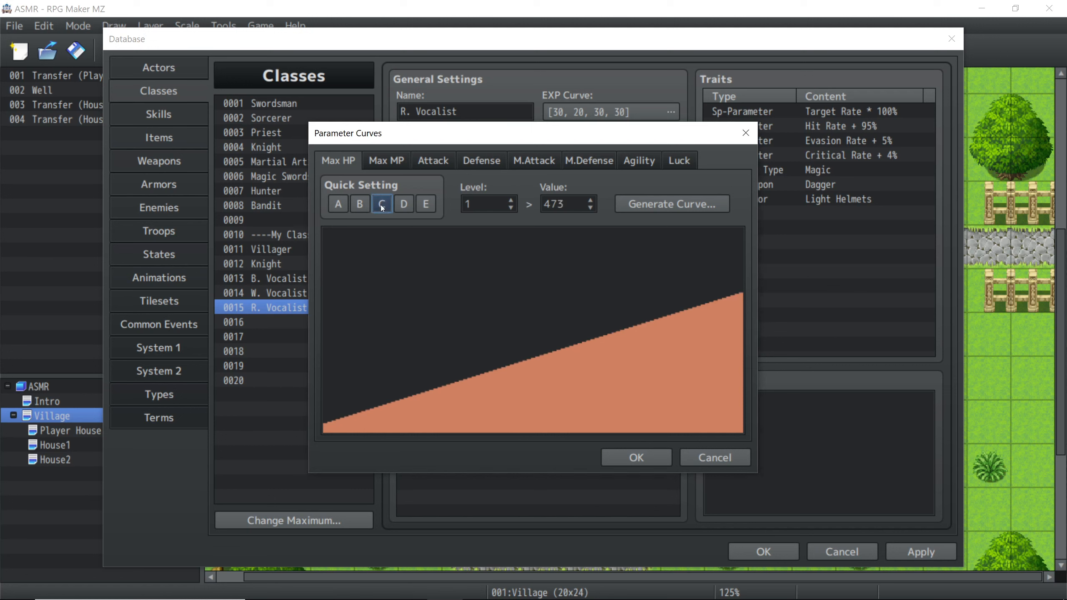
left_click(391, 168)
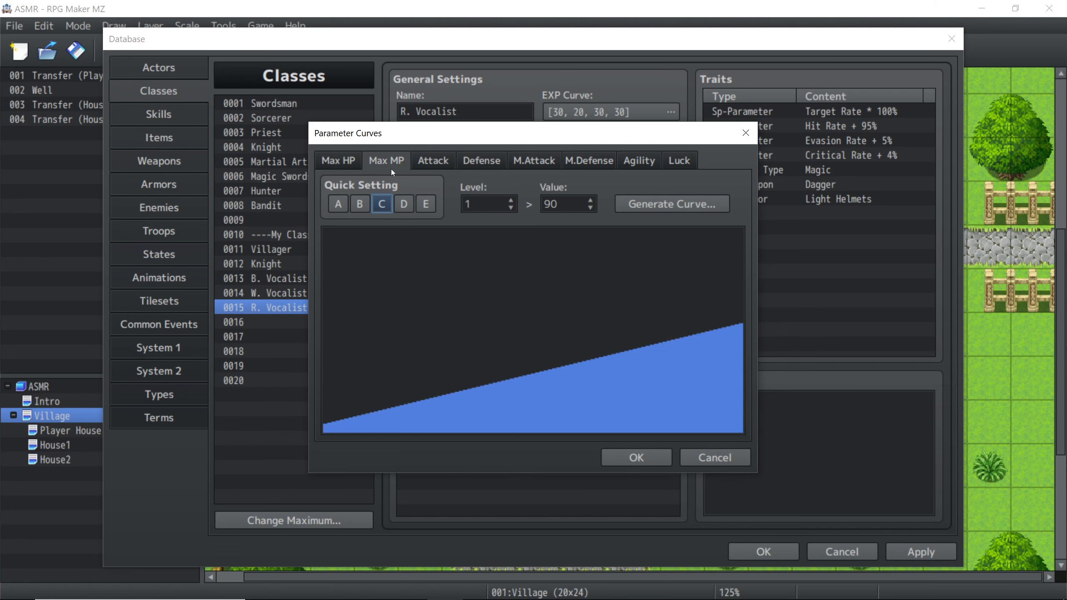
left_click(355, 206)
Step: Apply quick setting B to the R. Vocalist class's Attack curve and open its Defense curve
left_click(434, 163)
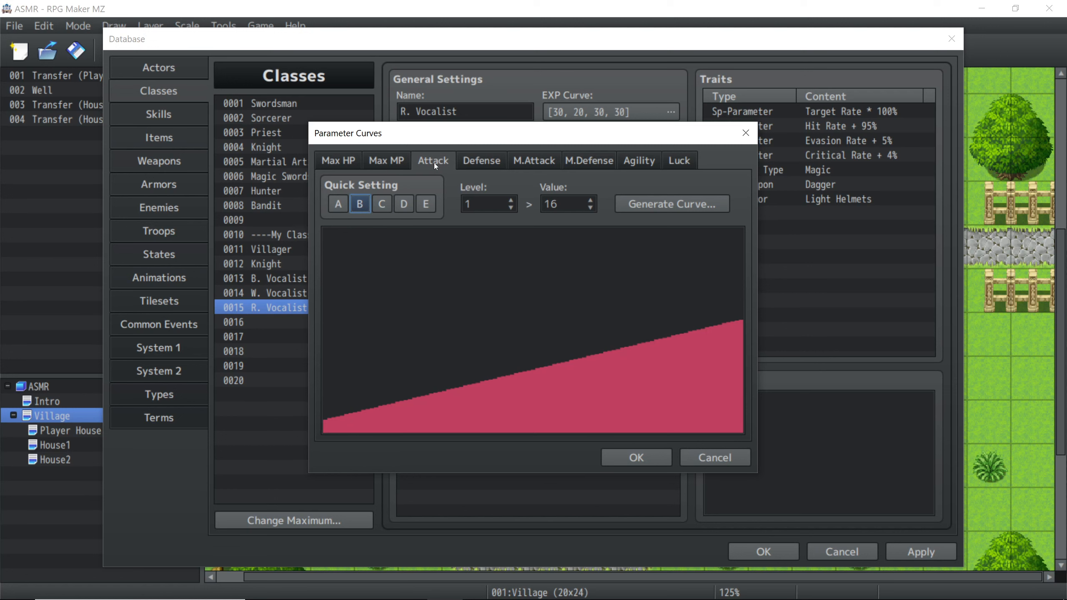
left_click(362, 201)
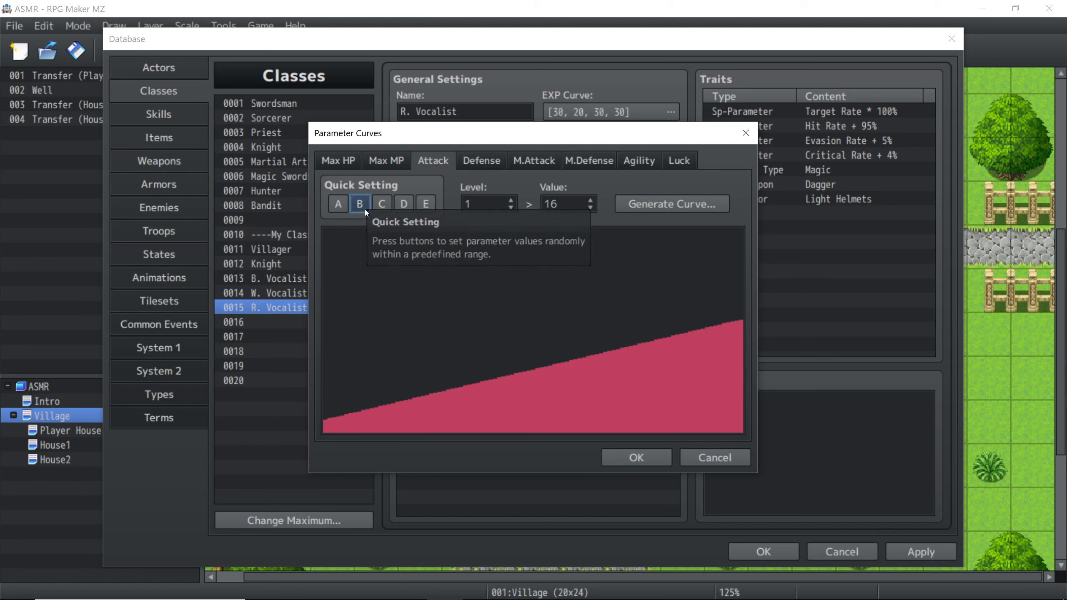
left_click(477, 164)
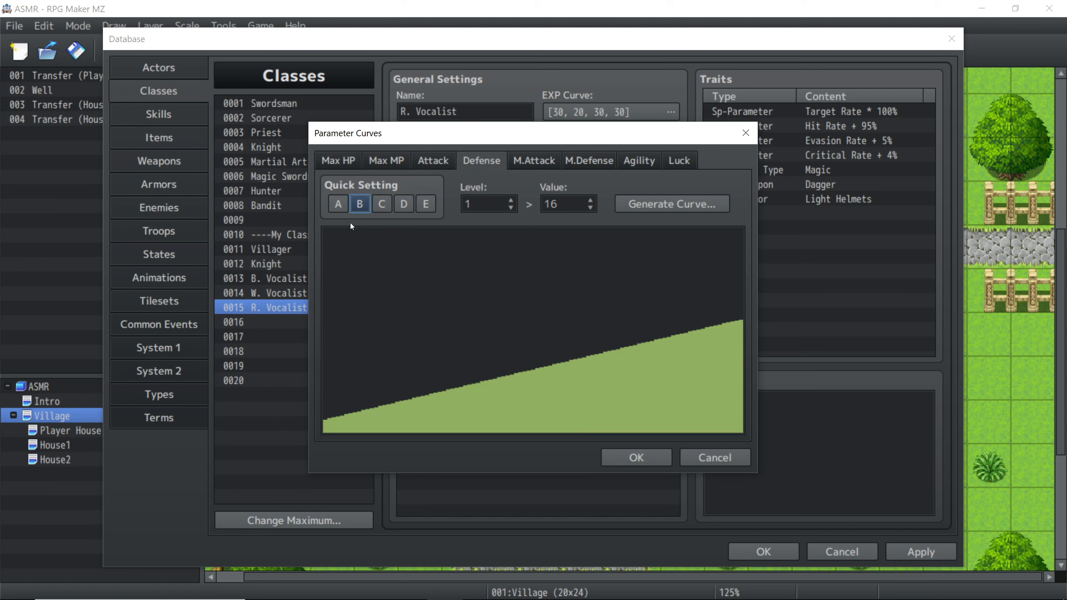
Step: Apply quick setting C to the R. Vocalist class's M.Attack and M.Defense parameter curves
left_click(535, 161)
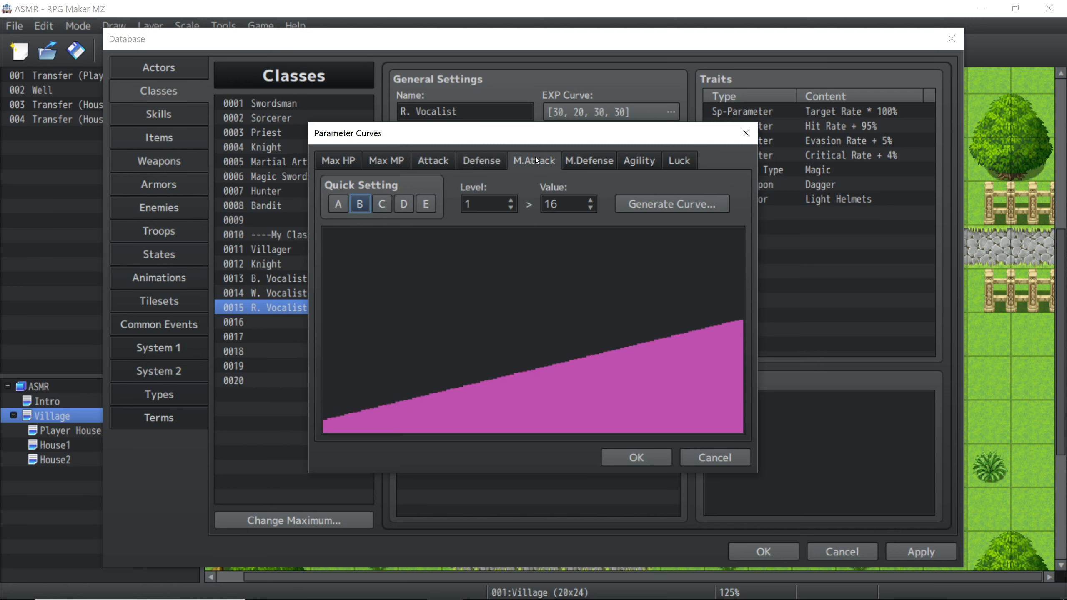
left_click(383, 205)
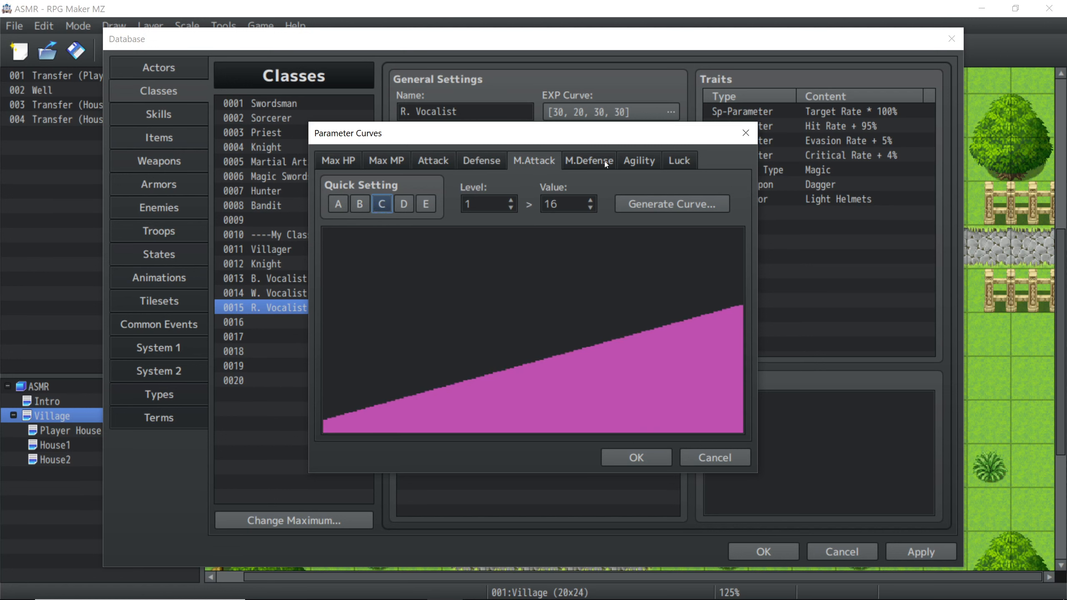
left_click(588, 162)
left_click(383, 205)
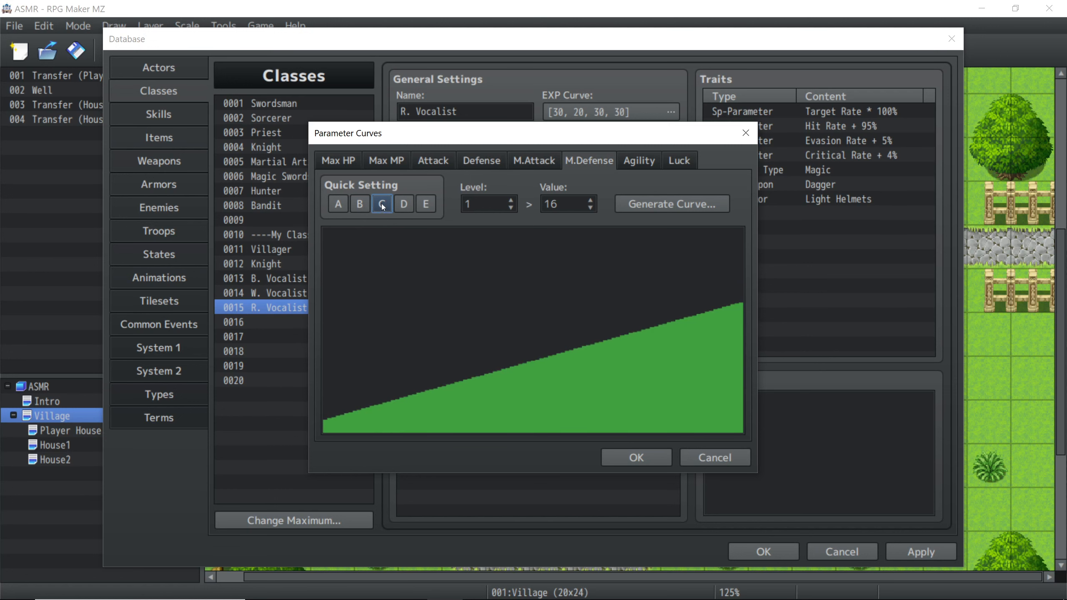
Step: Apply quick setting B to the R. Vocalist class's Agility curve and C to its Luck curve
left_click(622, 162)
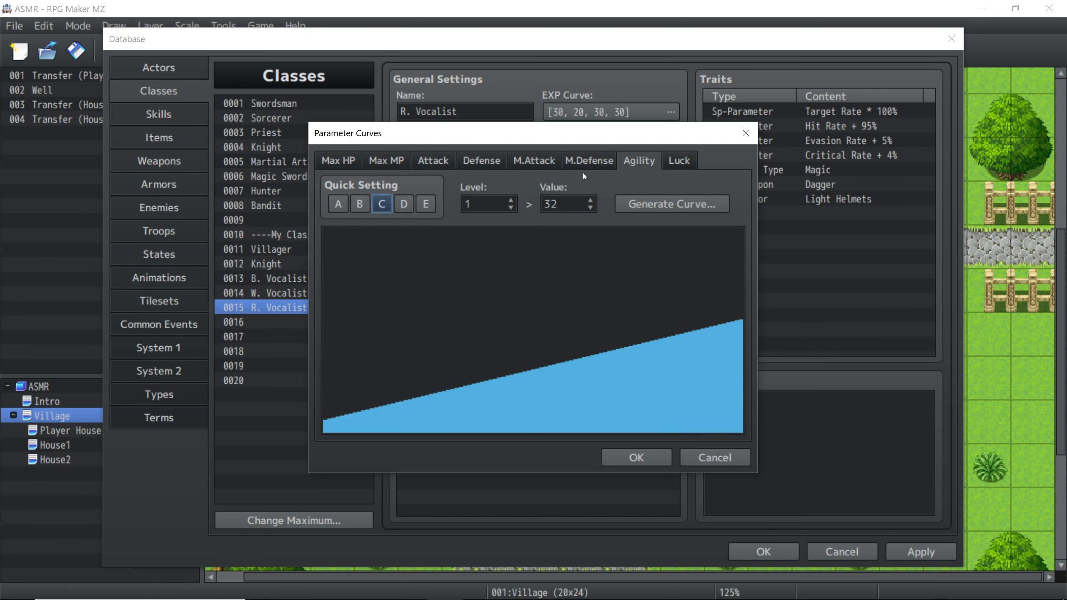
left_click(366, 203)
left_click(680, 161)
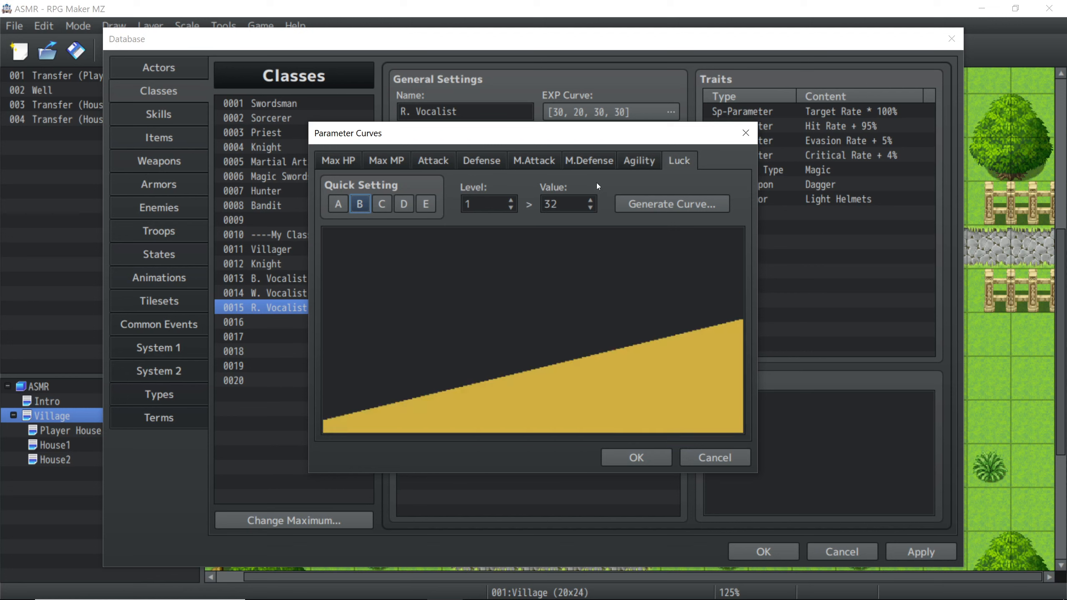
left_click(379, 205)
left_click(641, 458)
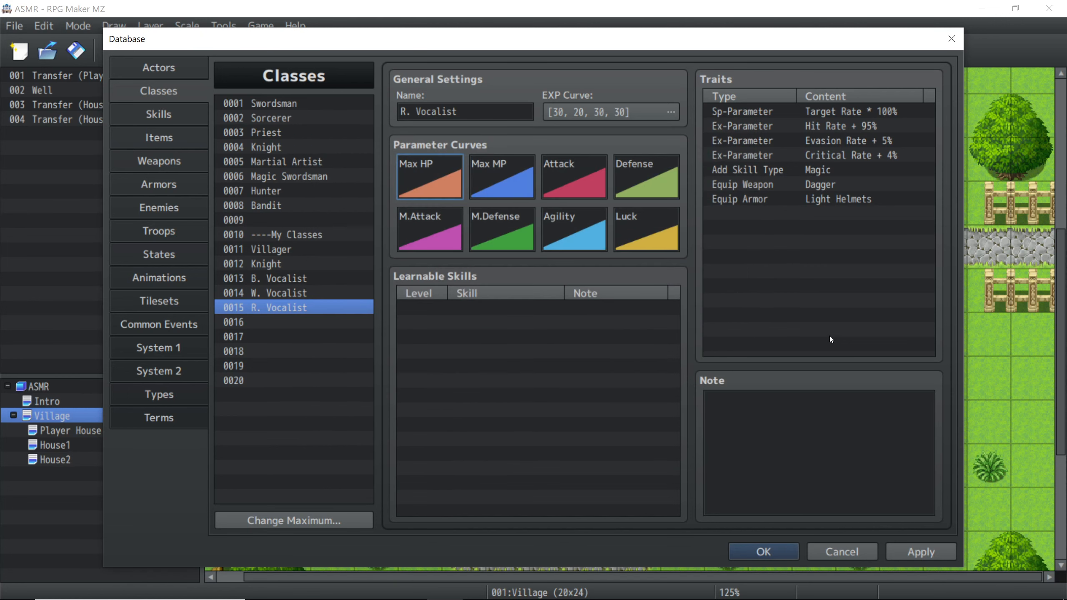
Step: Change the R. Vocalist class's Dagger Equip Weapon trait to Staffs
double_click(804, 187)
left_click(829, 143)
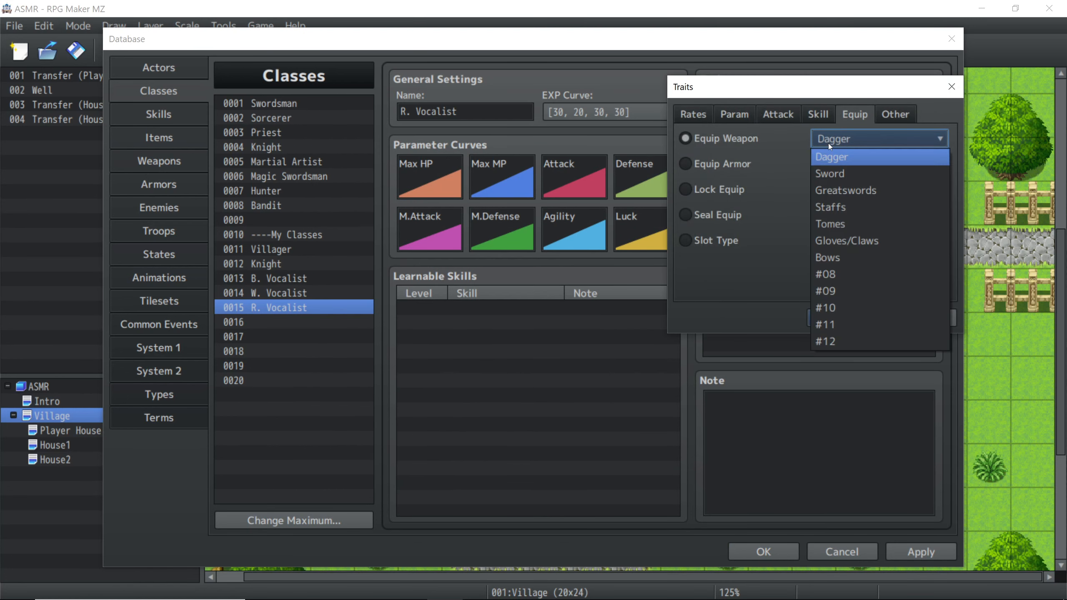
left_click(849, 209)
left_click(867, 318)
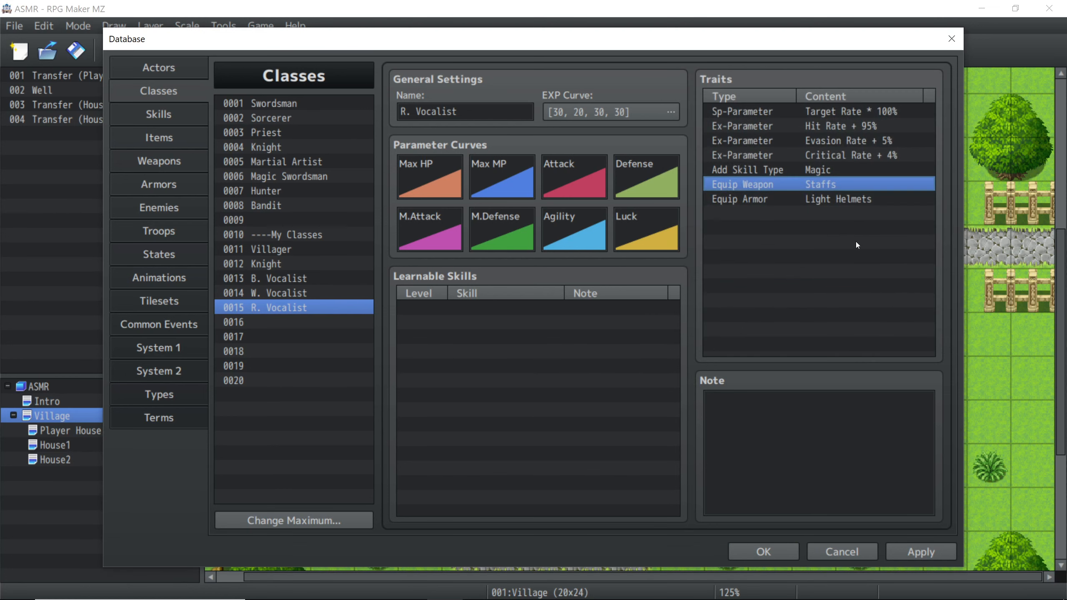
Step: Replace the R. Vocalist class's Light Helmets trait with an Equip Weapon trait for Tomes
double_click(844, 200)
left_click(732, 140)
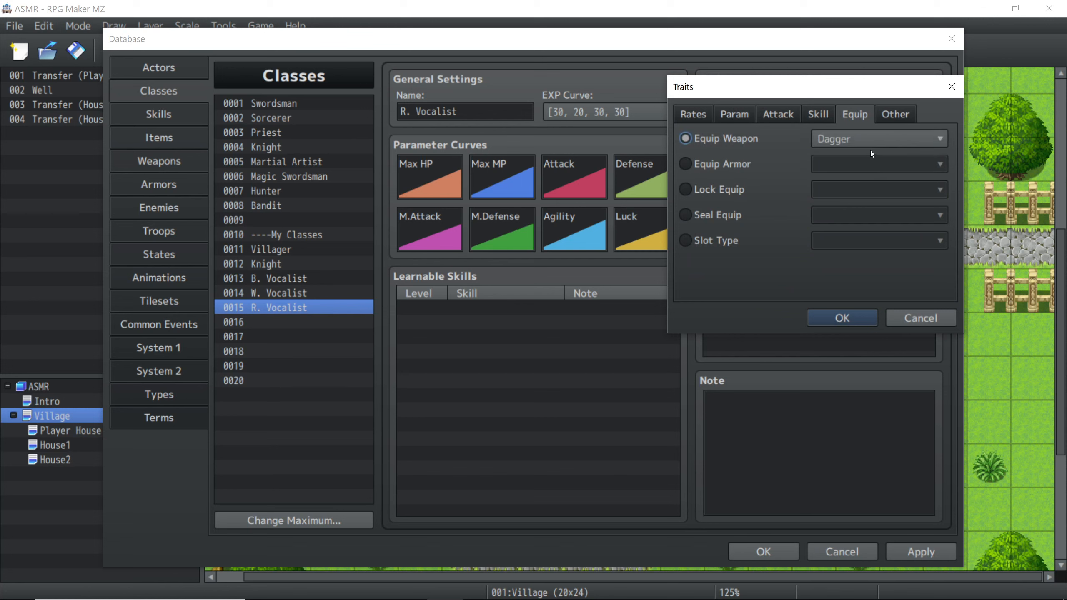
left_click(870, 141)
left_click(846, 221)
left_click(855, 320)
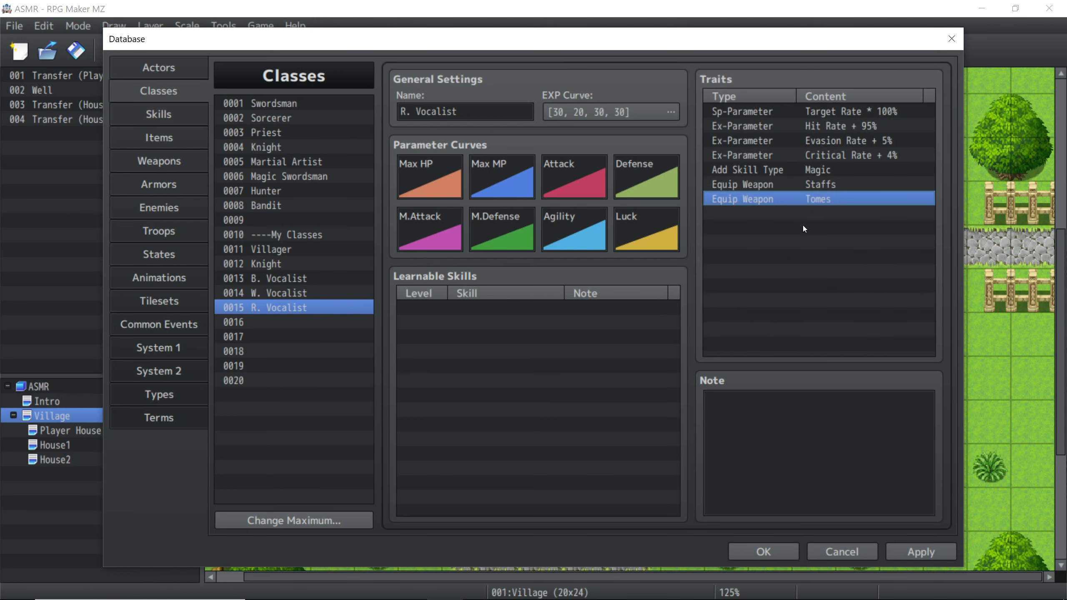
Step: Add an Equip Armor trait for Magic Helmets to the R. Vocalist class
double_click(788, 215)
left_click(853, 118)
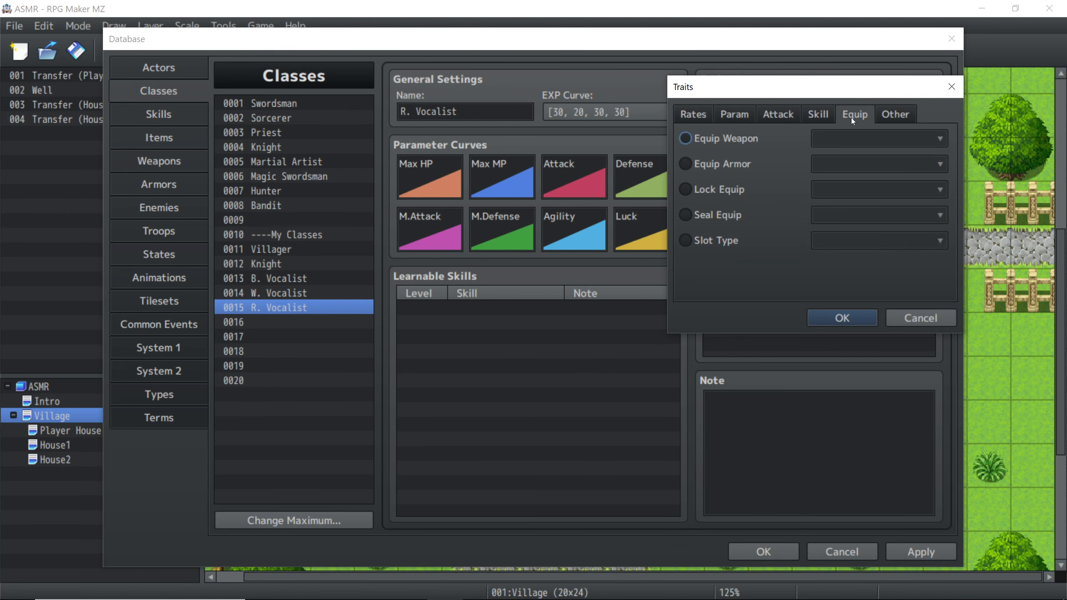
left_click(723, 162)
left_click(853, 165)
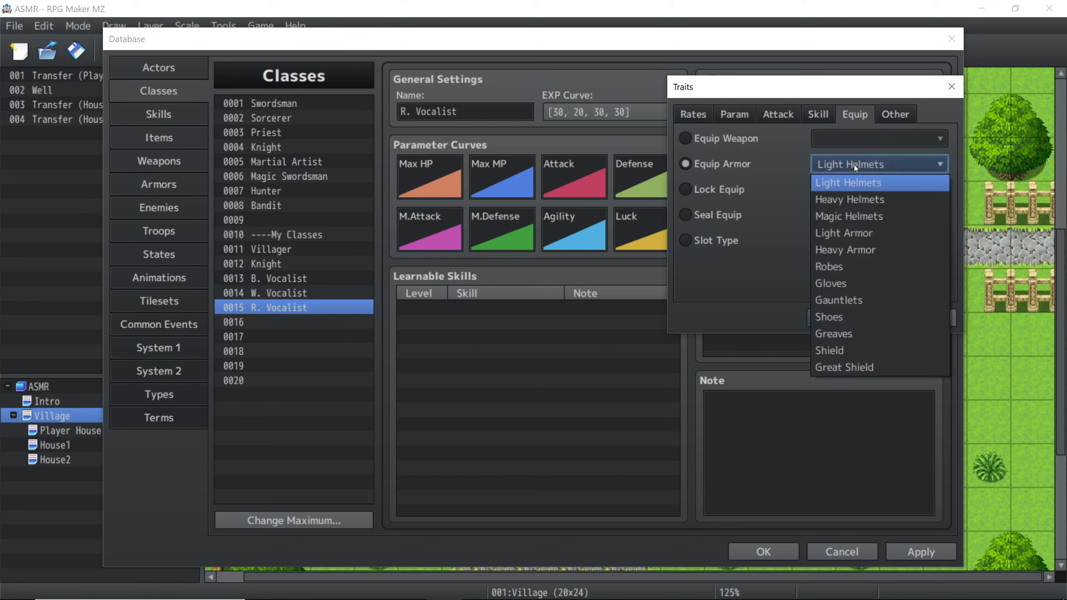
left_click(851, 216)
left_click(842, 318)
Step: Add an Equip Armor trait for Robes to the R. Vocalist class
double_click(801, 233)
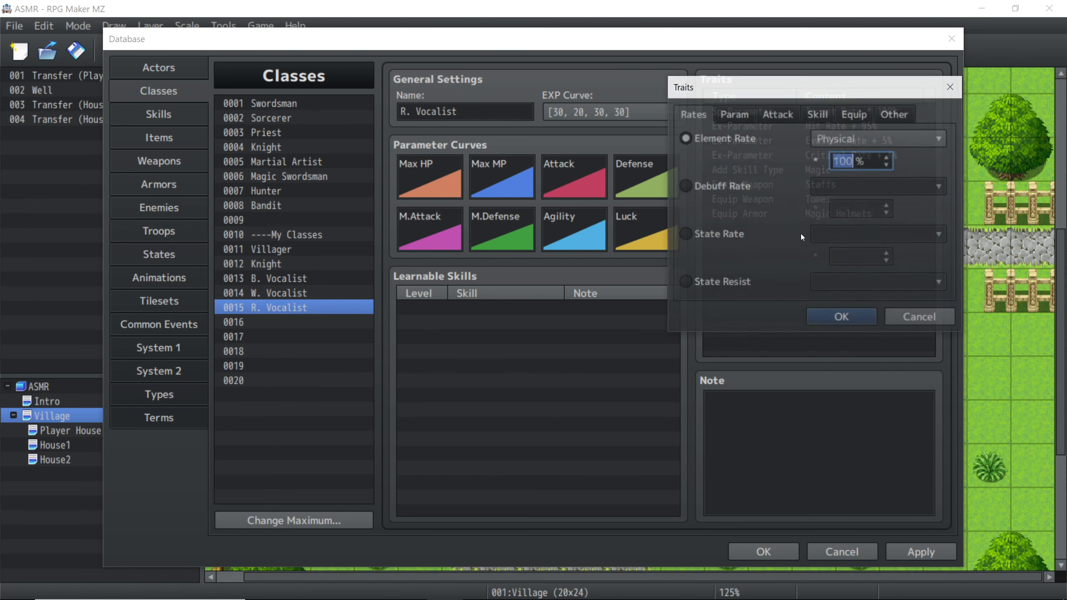
left_click(844, 115)
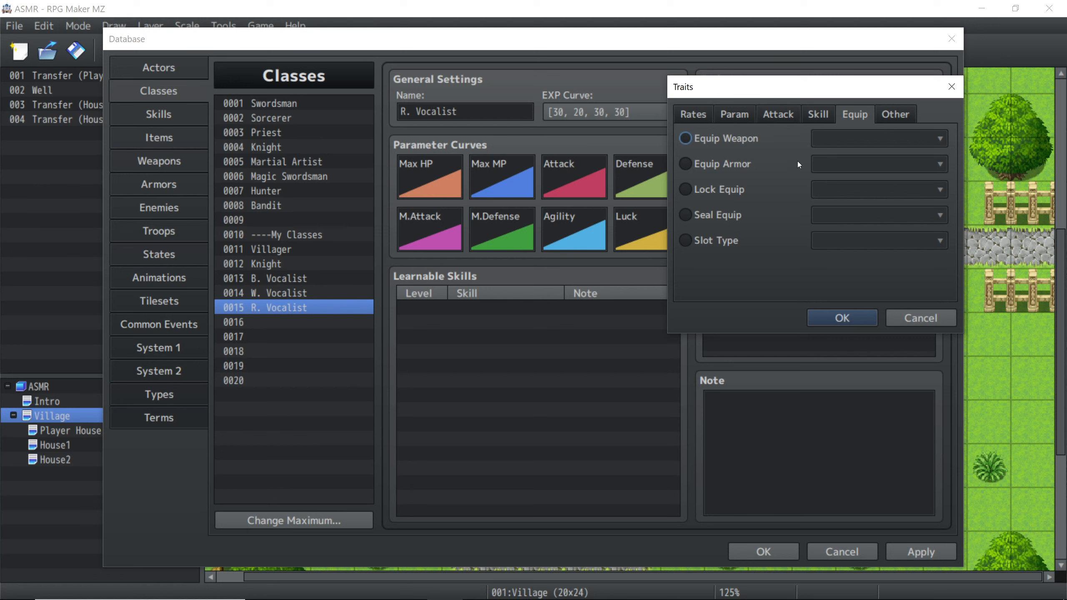
left_click(727, 164)
left_click(846, 166)
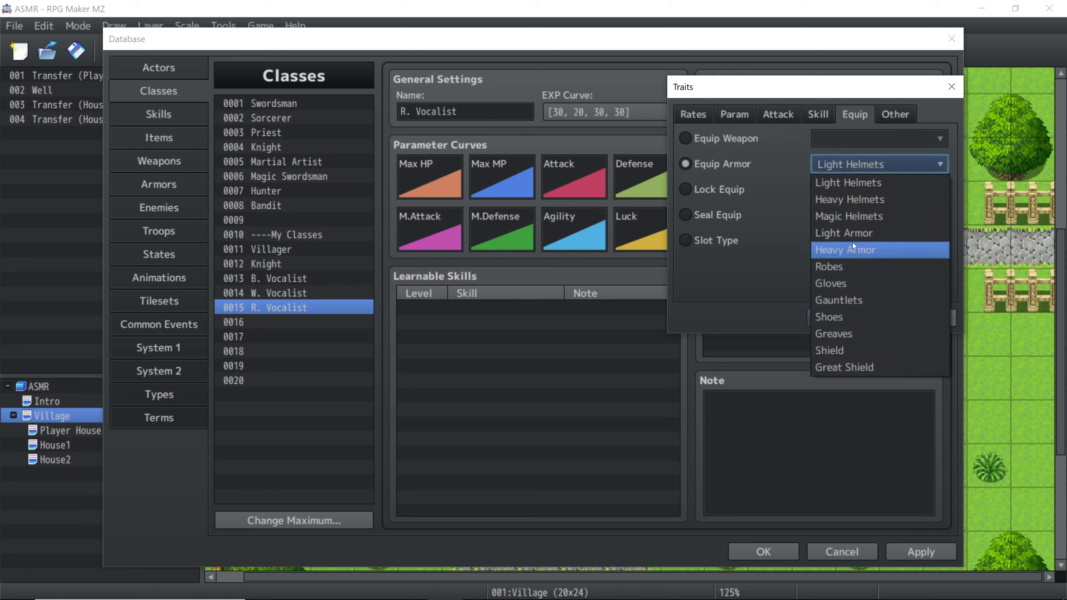
left_click(839, 267)
left_click(845, 318)
Step: Add an Equip Armor trait for Gloves to the R. Vocalist class
double_click(827, 241)
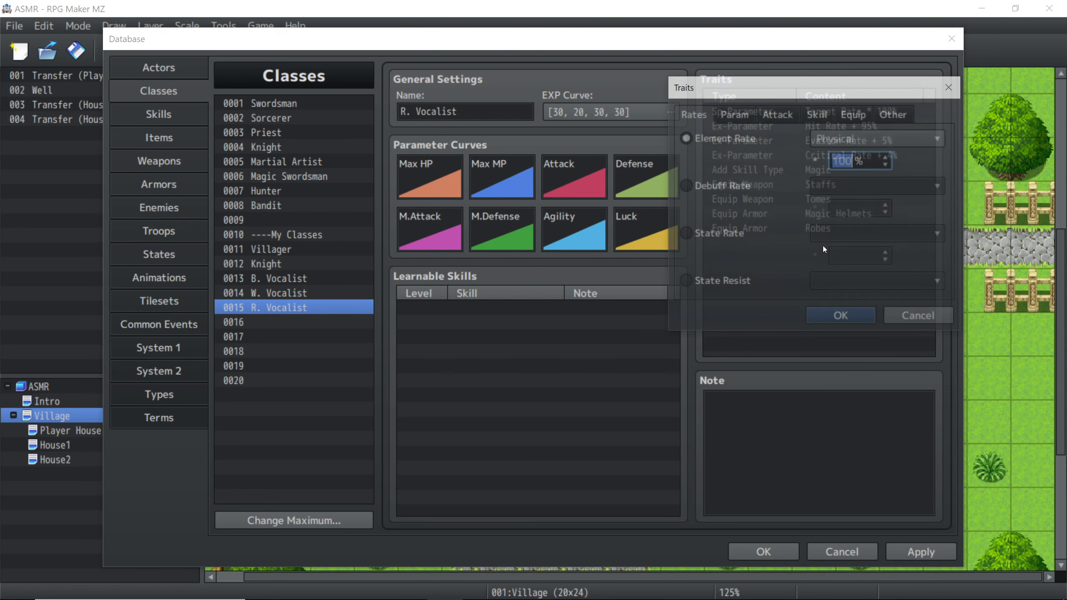
left_click(855, 115)
left_click(707, 163)
left_click(841, 163)
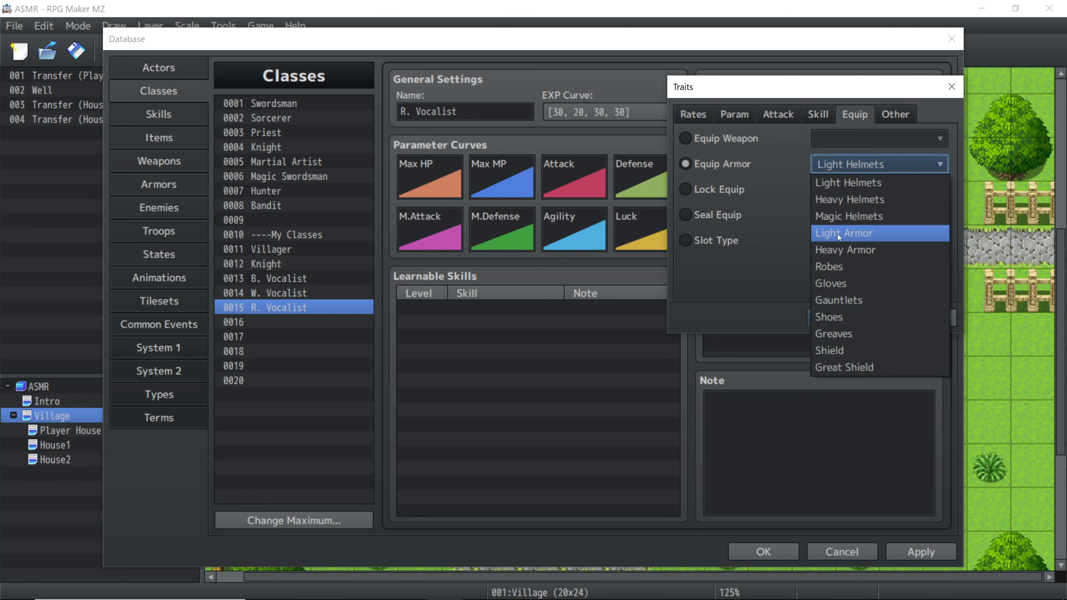
left_click(842, 283)
left_click(846, 318)
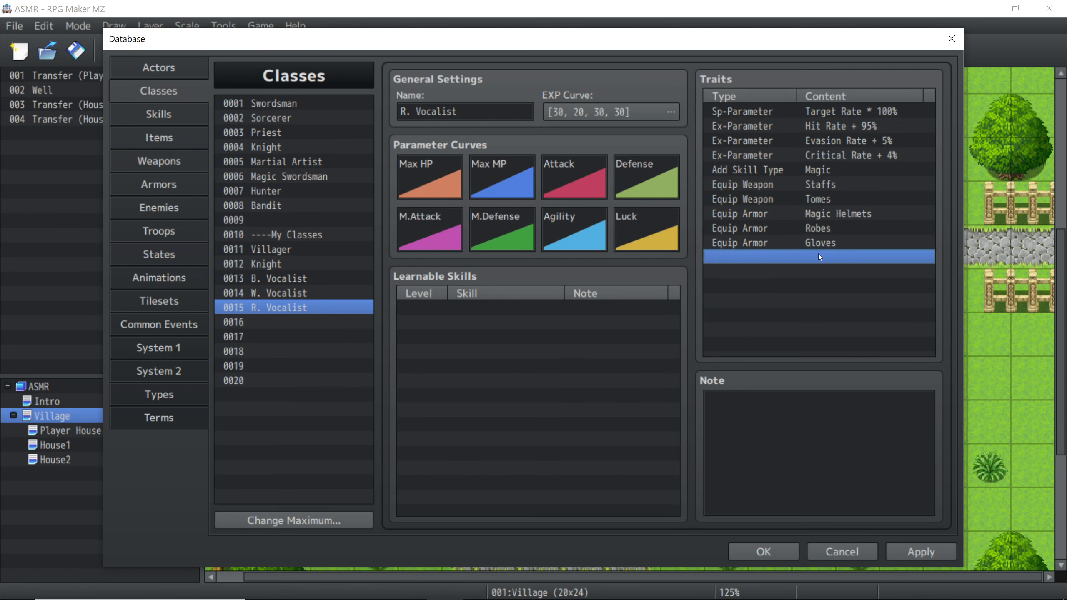
Step: Add an Equip Armor trait for Shoes to the R. Vocalist class
double_click(818, 255)
left_click(857, 115)
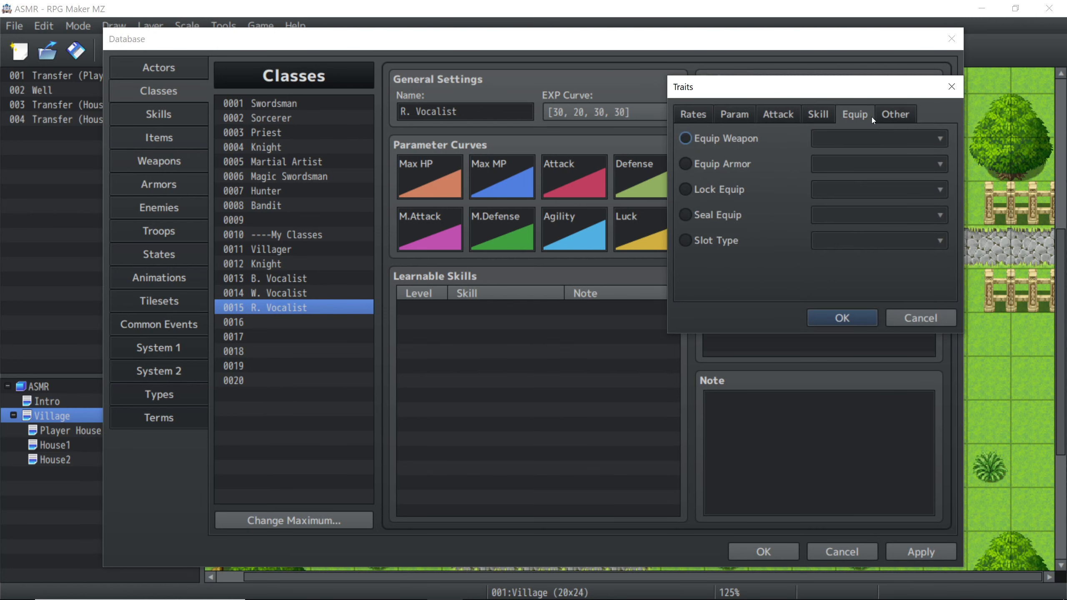
left_click(721, 164)
left_click(848, 162)
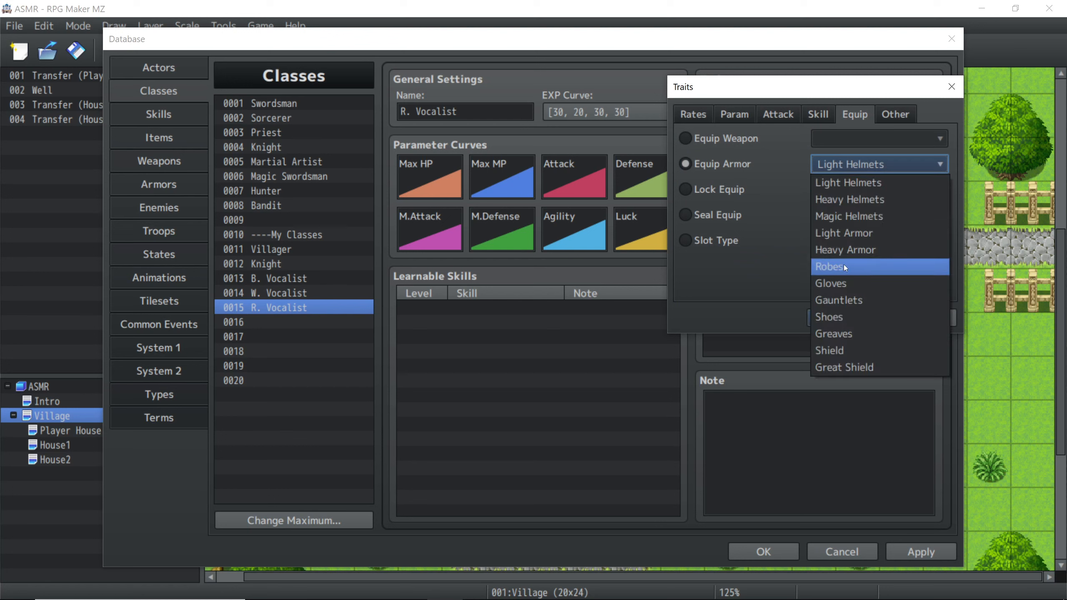
left_click(840, 317)
left_click(844, 314)
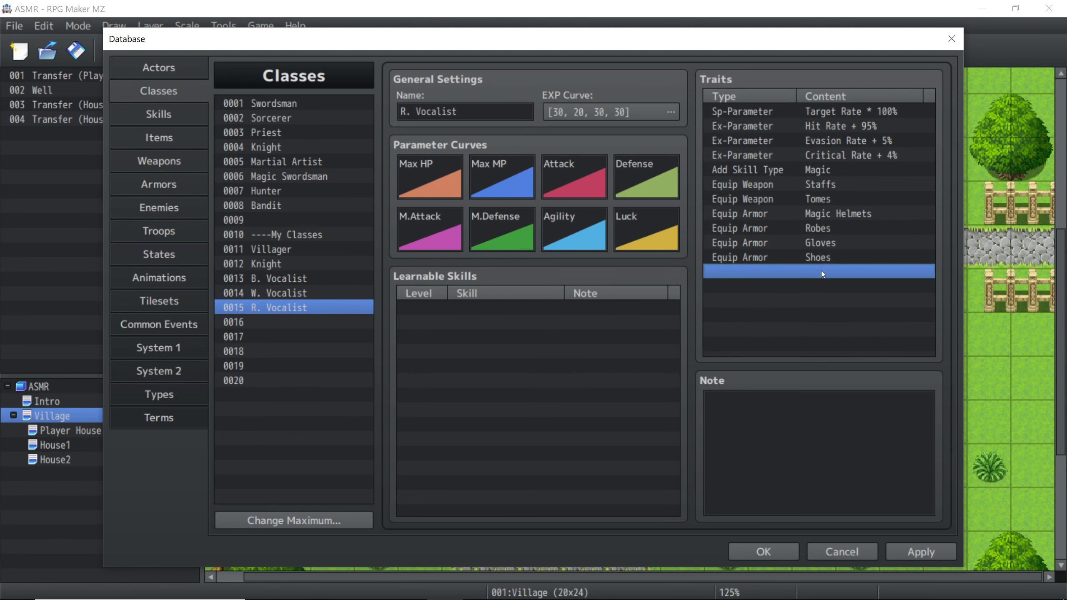
Step: Add an Equip Armor trait for Shield to the R. Vocalist class
double_click(822, 270)
left_click(853, 114)
left_click(734, 169)
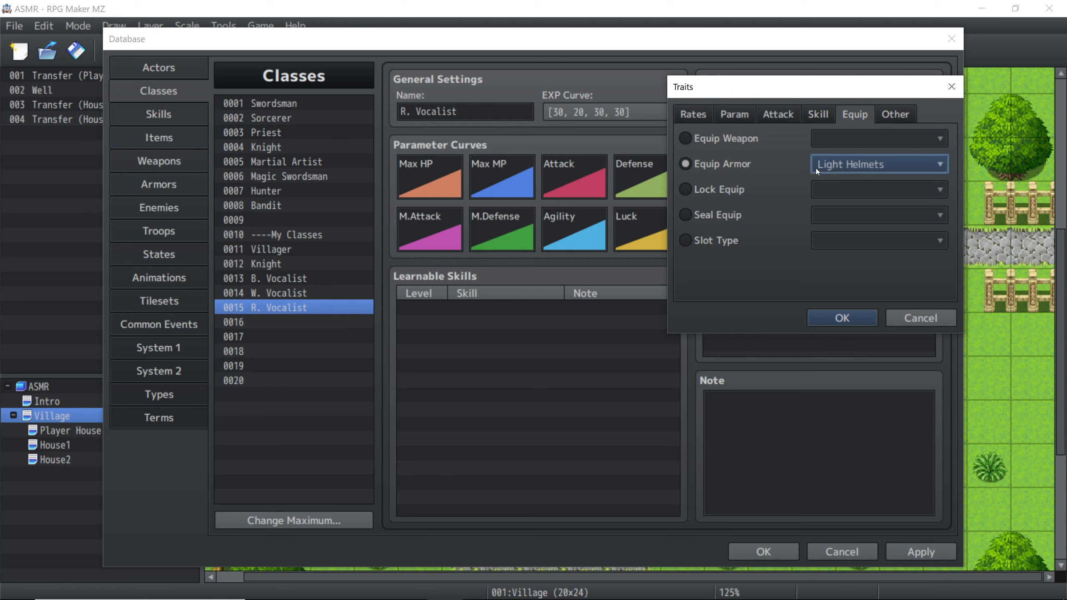
left_click(817, 166)
left_click(860, 318)
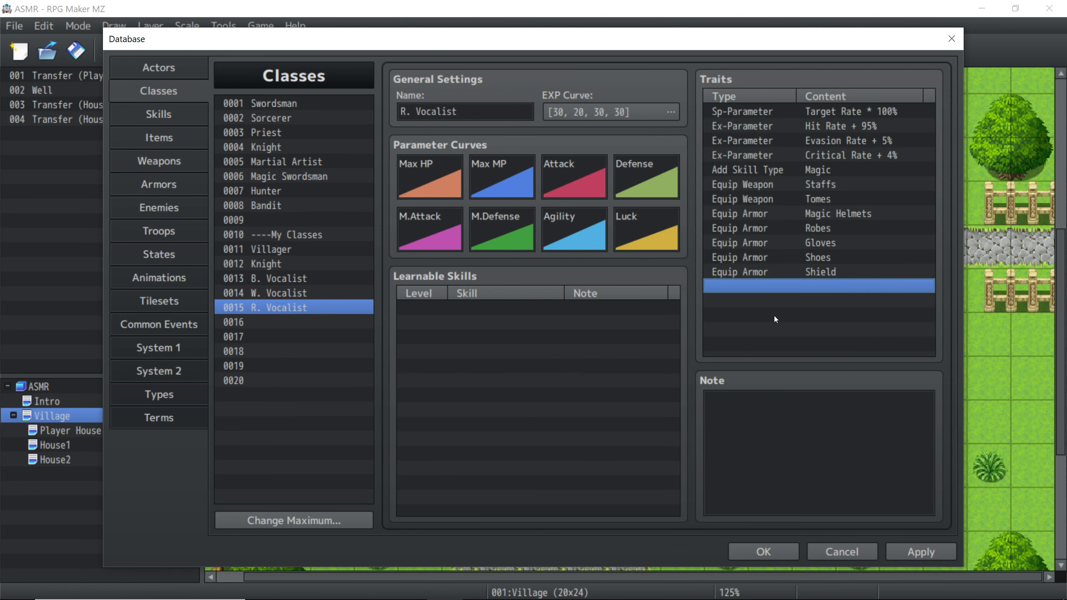
Step: Compare the parameter curves and traits of the B. Vocalist, W. Vocalist and R. Vocalist classes
left_click(285, 295)
left_click(285, 281)
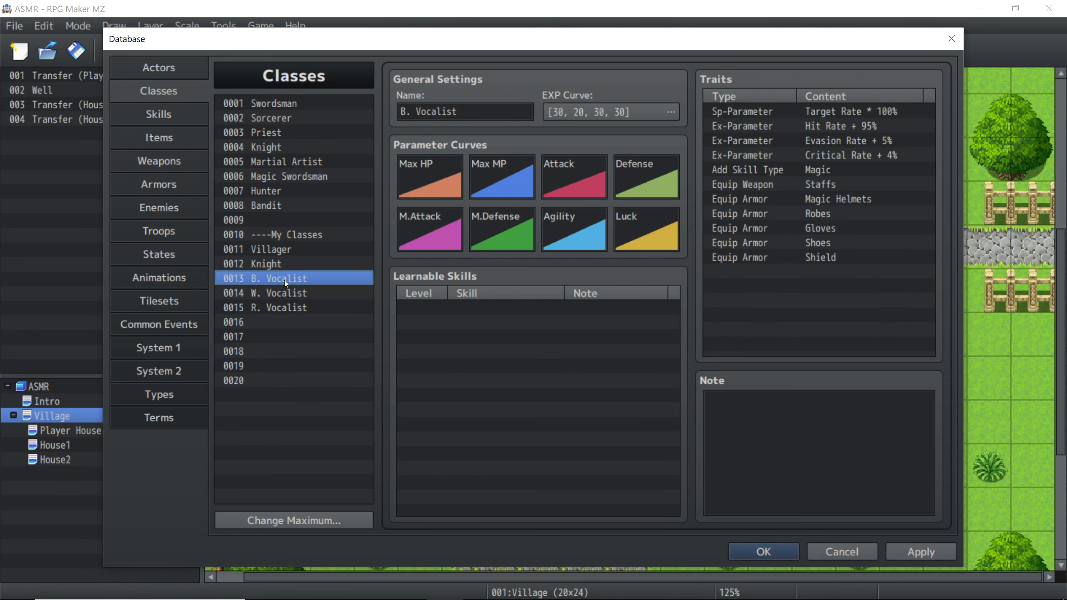
left_click(285, 296)
left_click(287, 305)
left_click(286, 294)
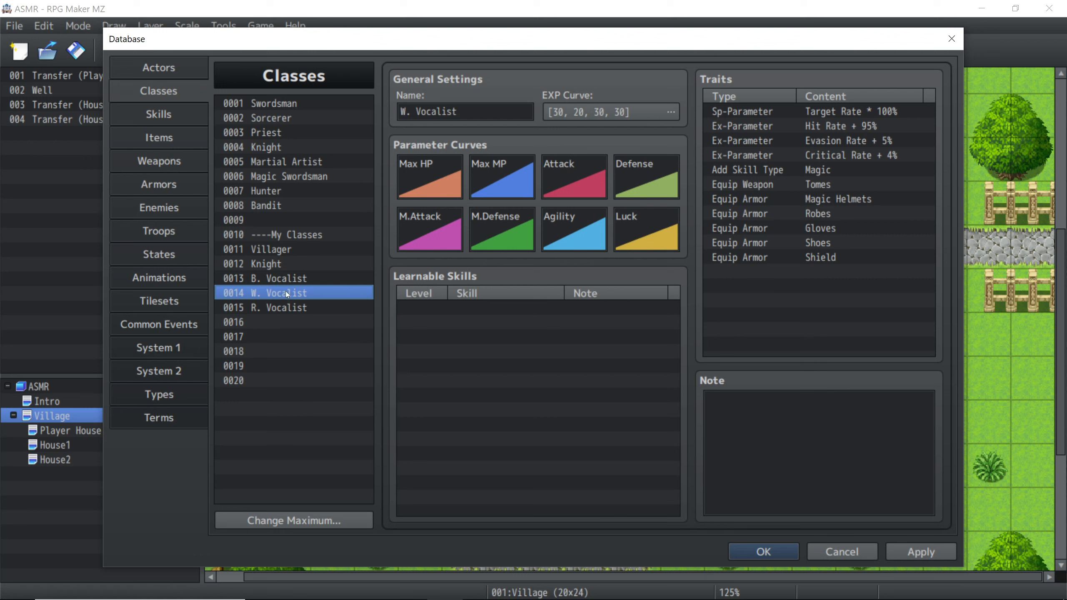
left_click(289, 302)
left_click(289, 299)
left_click(287, 306)
left_click(286, 293)
left_click(286, 305)
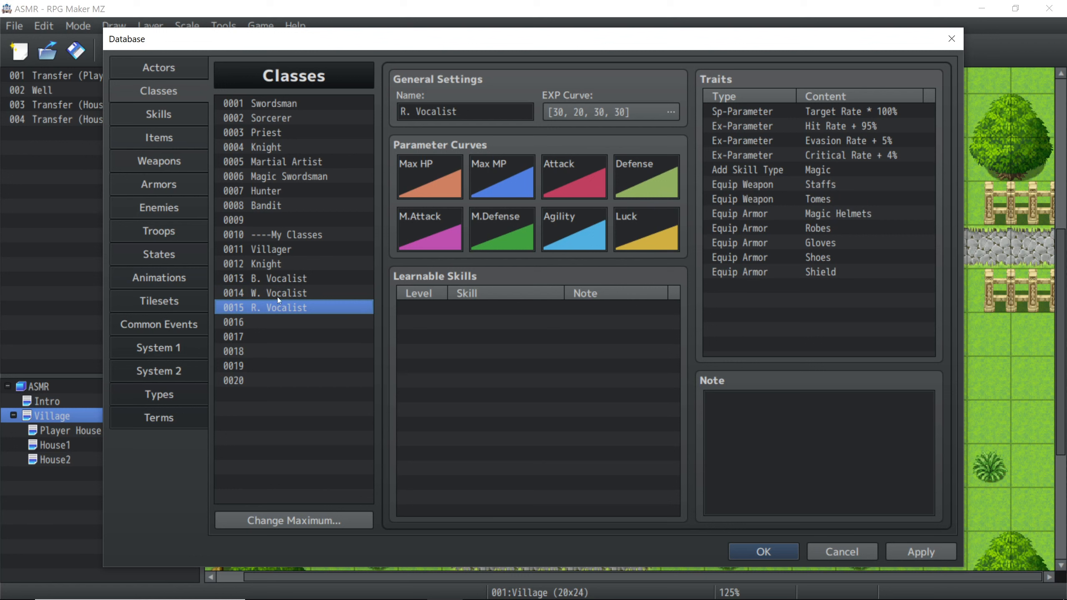
Step: Name the empty class entry 0016 Paladin
left_click(268, 321)
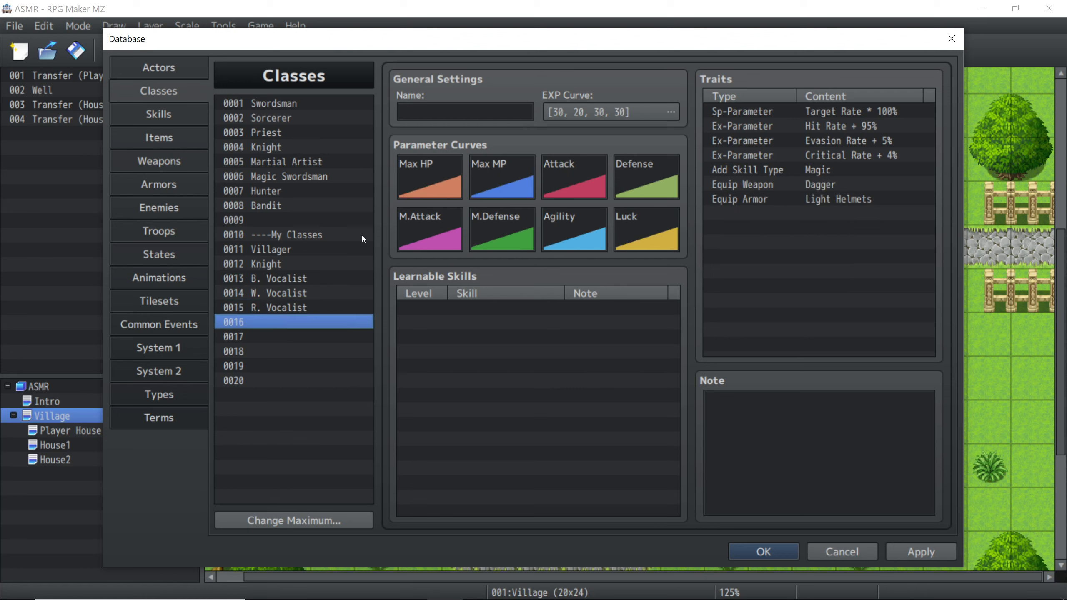
left_click(437, 110)
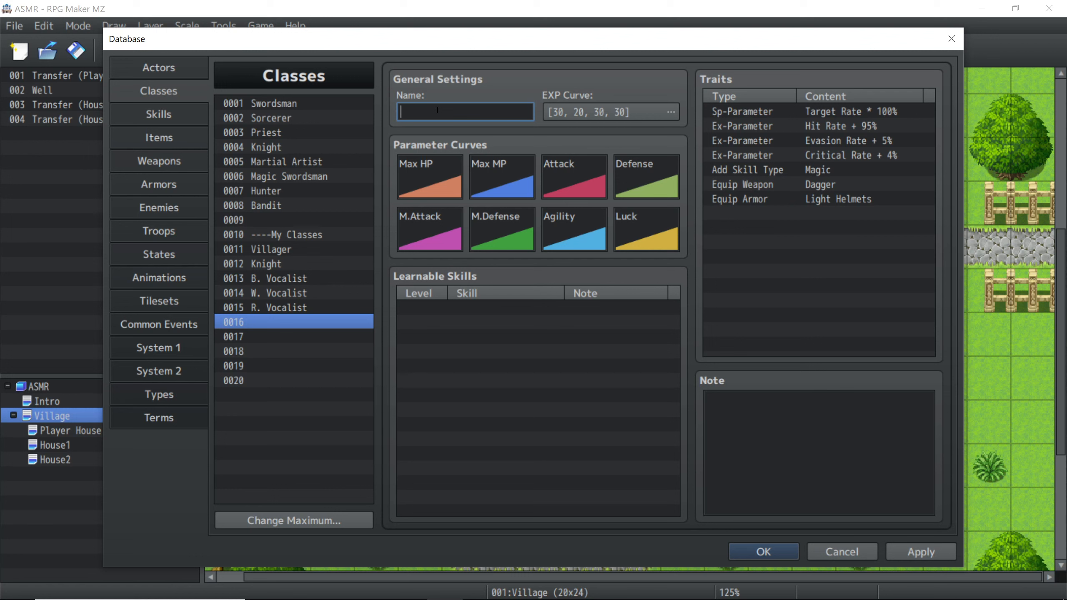
type("Paladin")
Step: Apply quick setting A to the Paladin class's Max HP curve and B to its Max MP curve
double_click(437, 180)
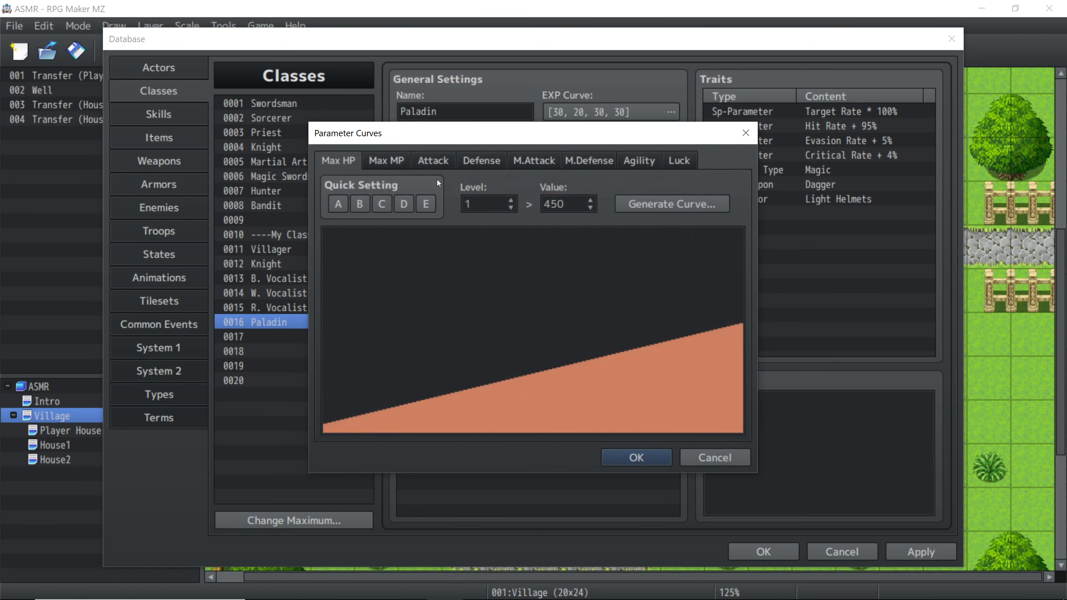
left_click(339, 204)
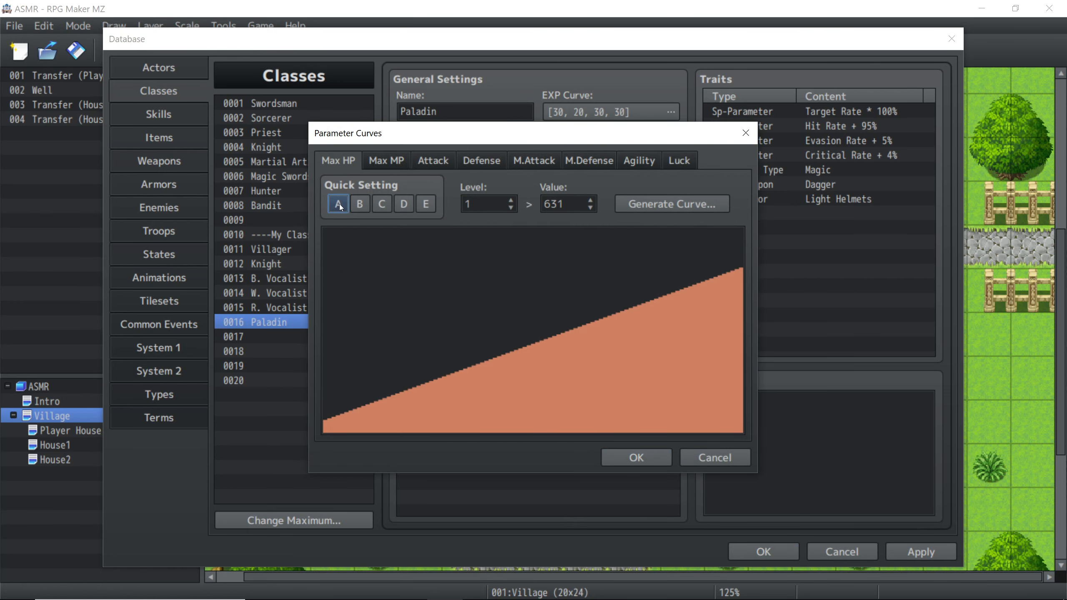
left_click(400, 161)
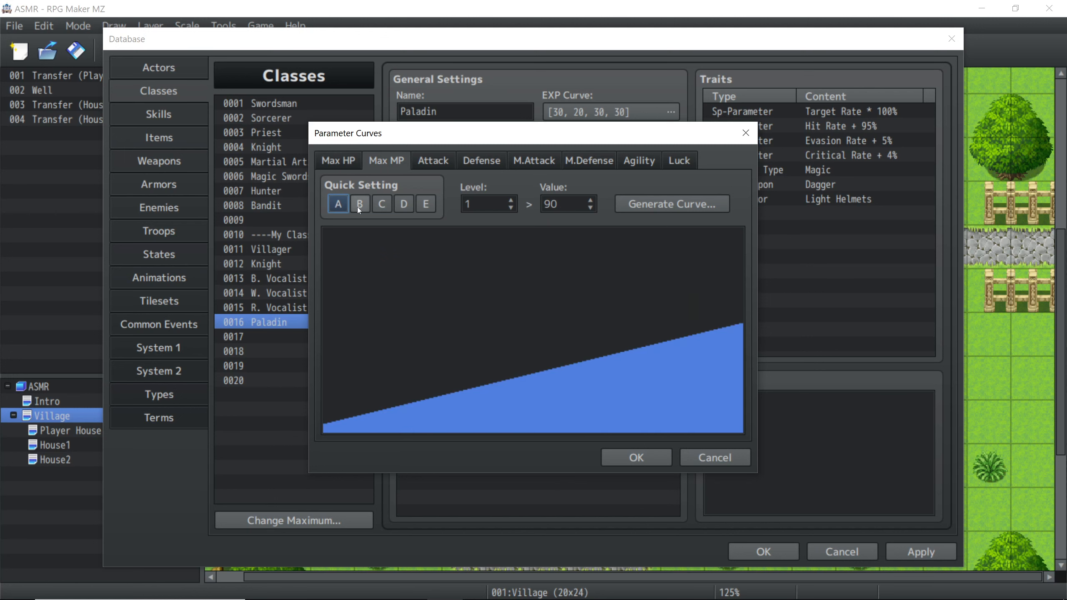
left_click(359, 205)
Step: Apply quick setting B to the Paladin class's Attack curve and A to its Defense curve
left_click(451, 162)
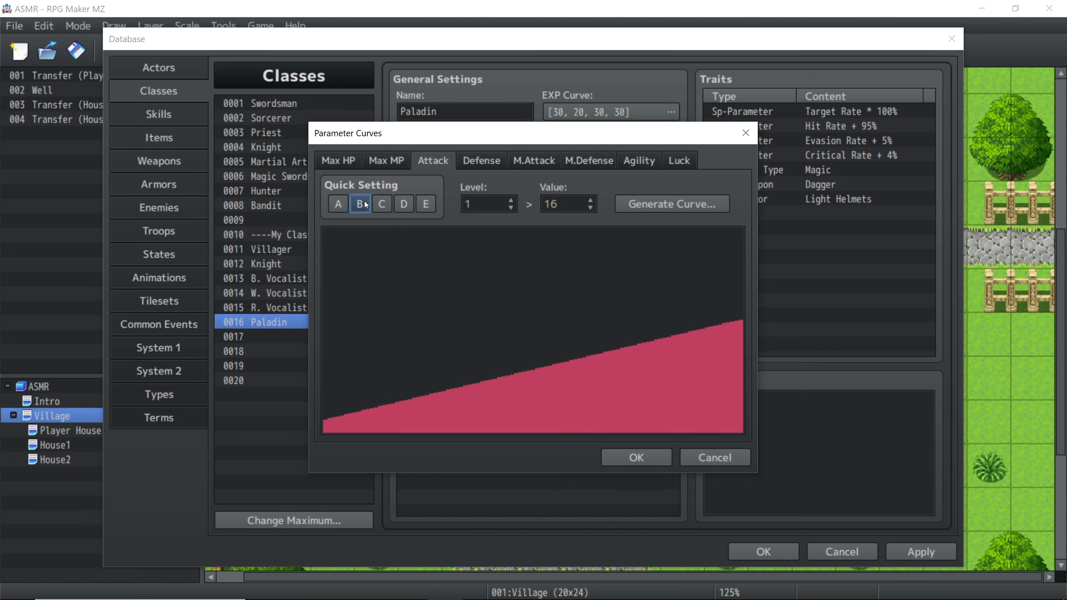
left_click(366, 205)
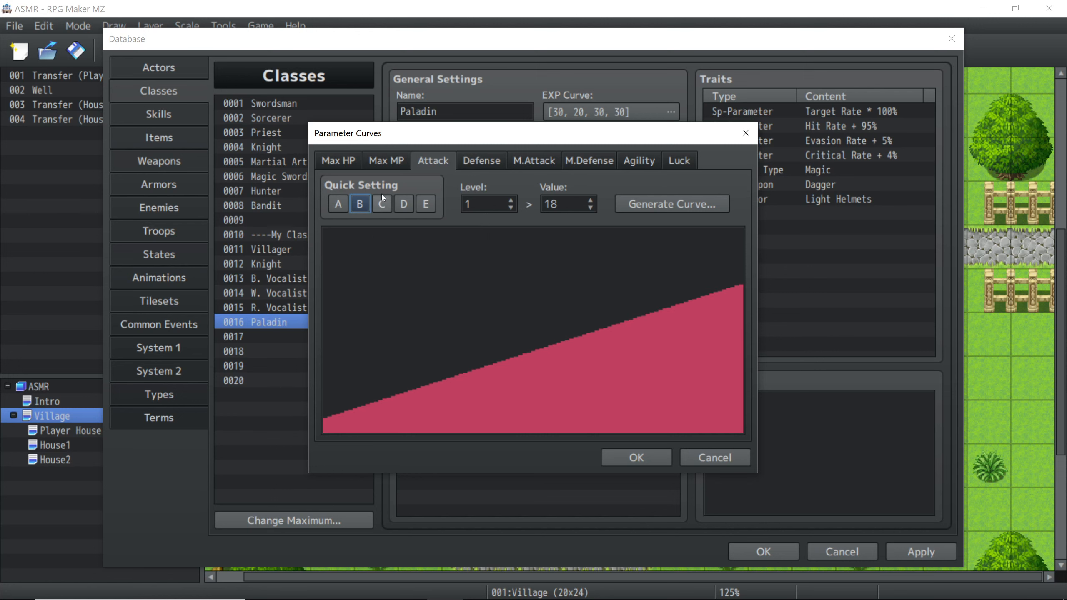
left_click(479, 160)
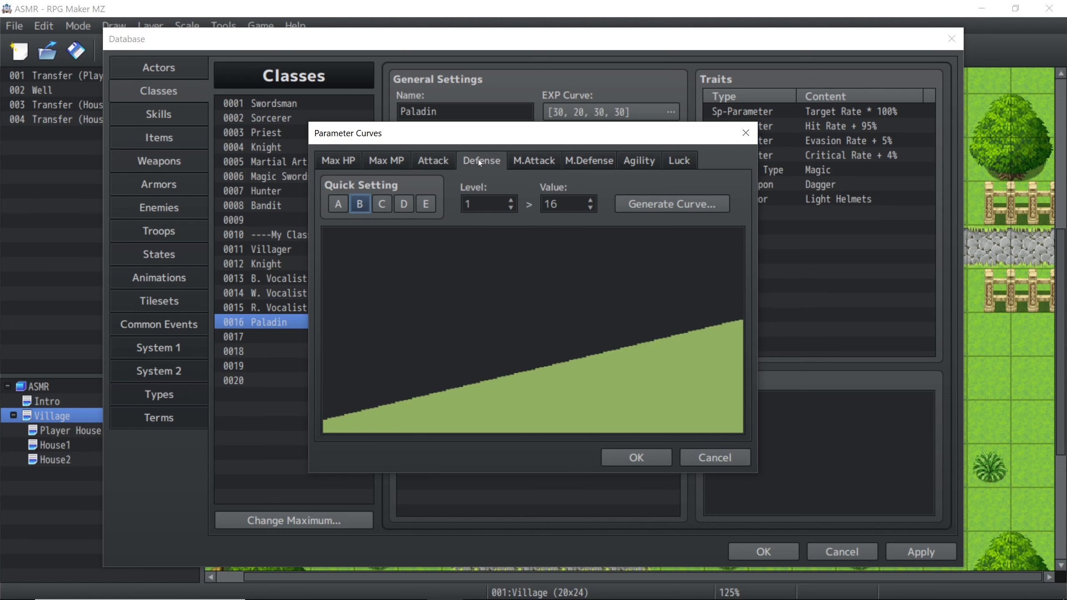
left_click(337, 205)
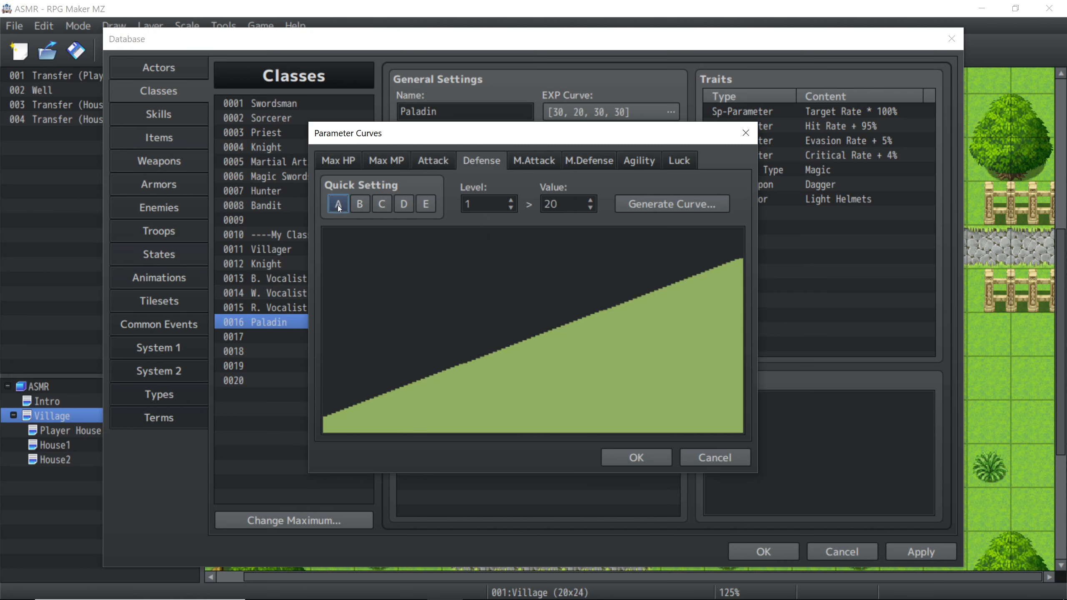
Step: Apply quick setting C to the Paladin class's M.Attack curve and B to its M.Defense curve
left_click(541, 163)
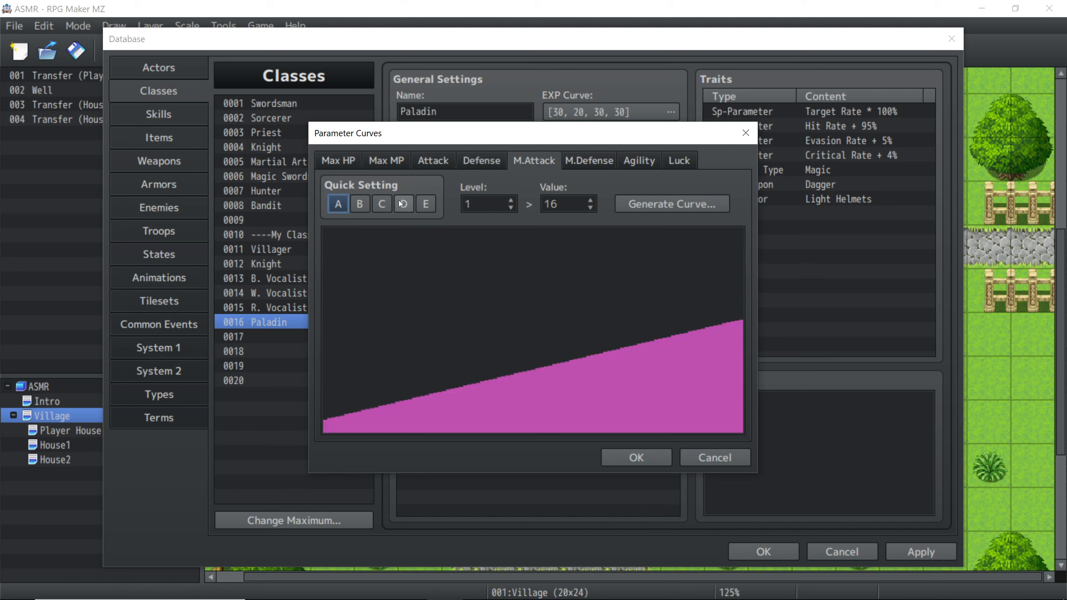
left_click(387, 205)
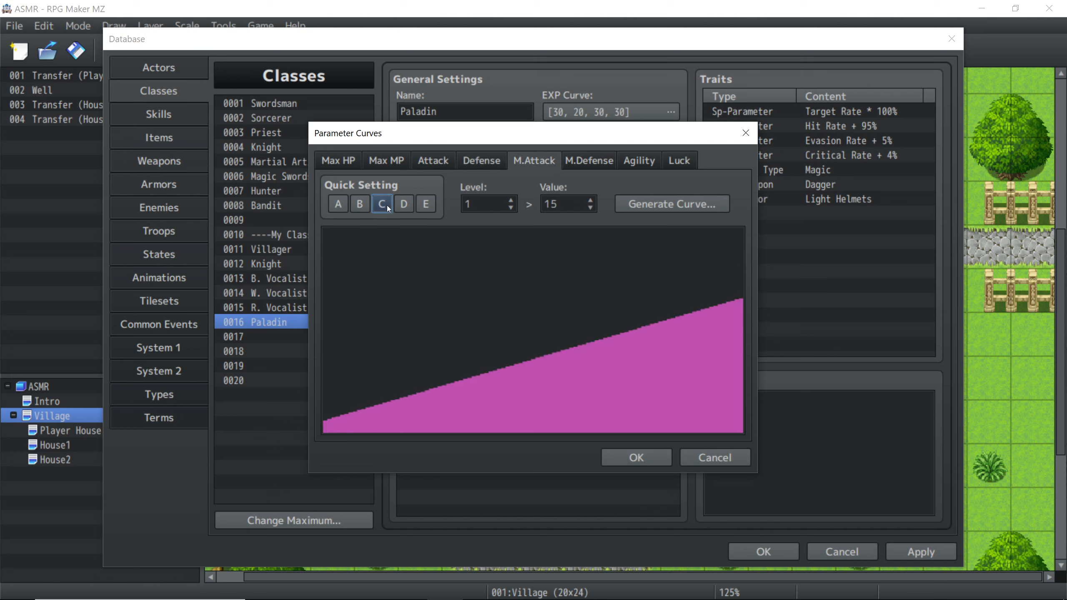
left_click(595, 165)
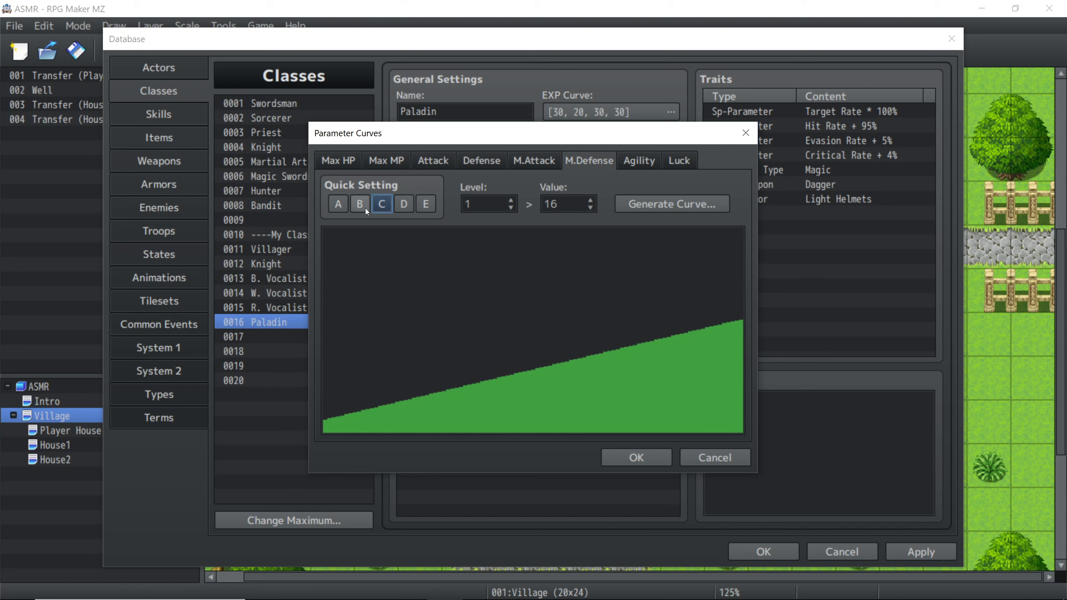
left_click(360, 208)
Step: Apply quick setting D to the Paladin class's Agility curve and C to its Luck curve, and accept the curves
left_click(632, 165)
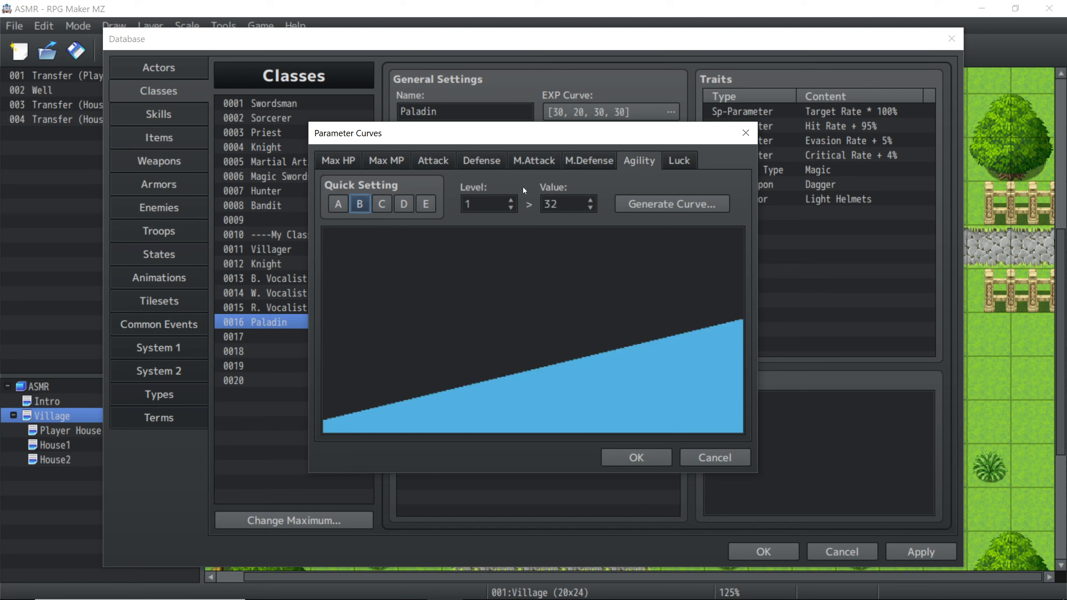
left_click(405, 206)
left_click(689, 163)
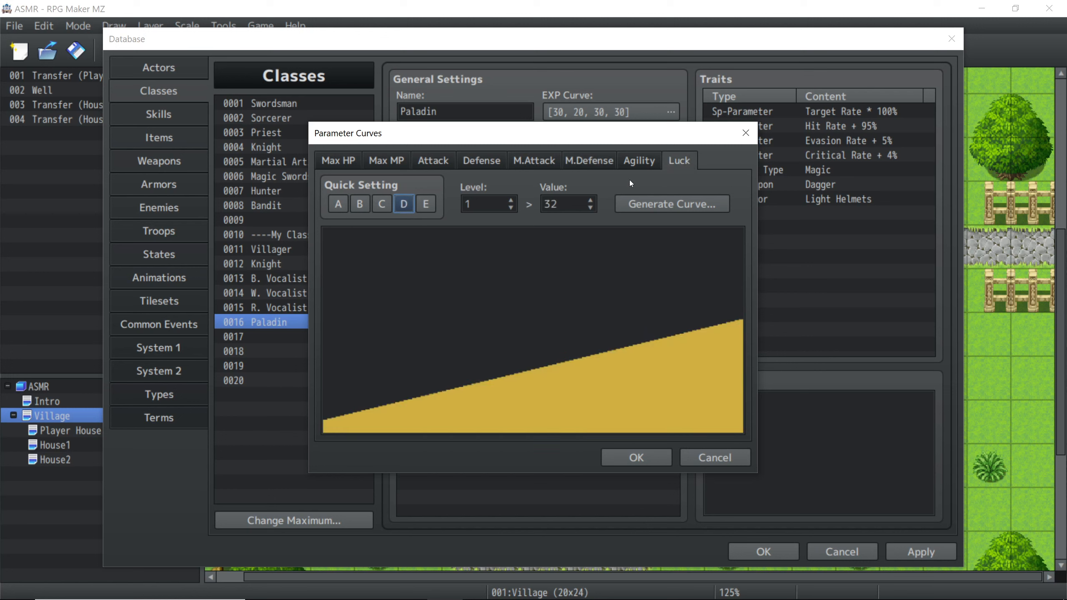
left_click(383, 207)
left_click(654, 457)
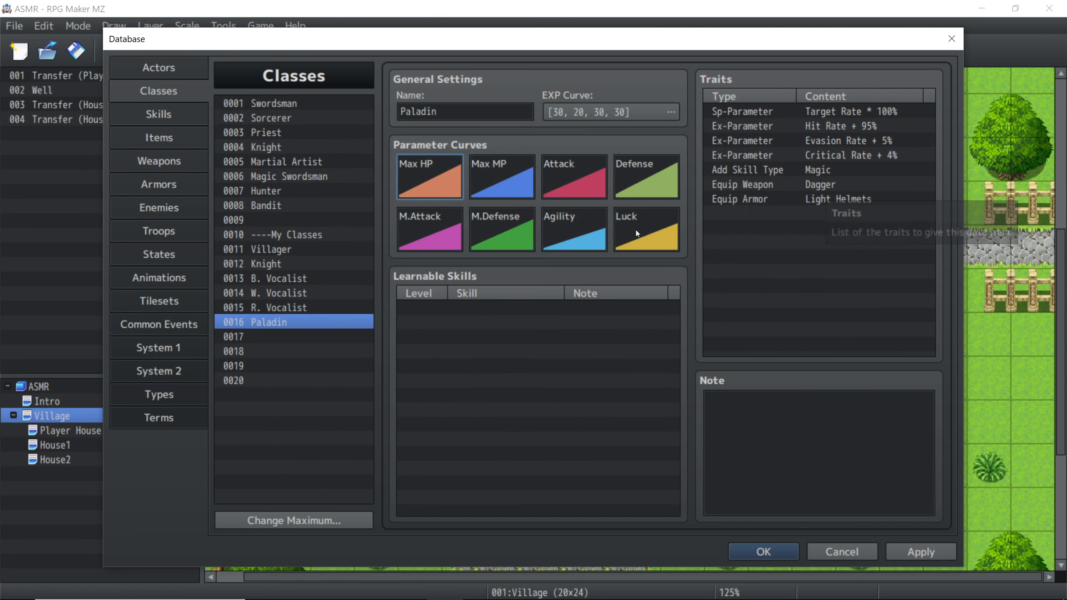
left_click(845, 187)
double_click(845, 187)
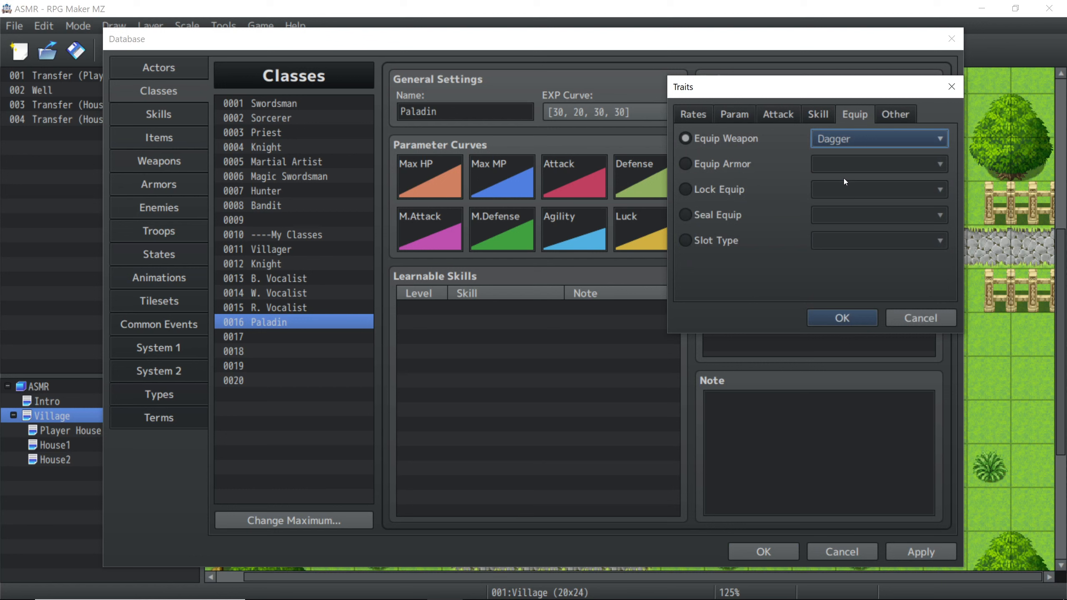
left_click(838, 139)
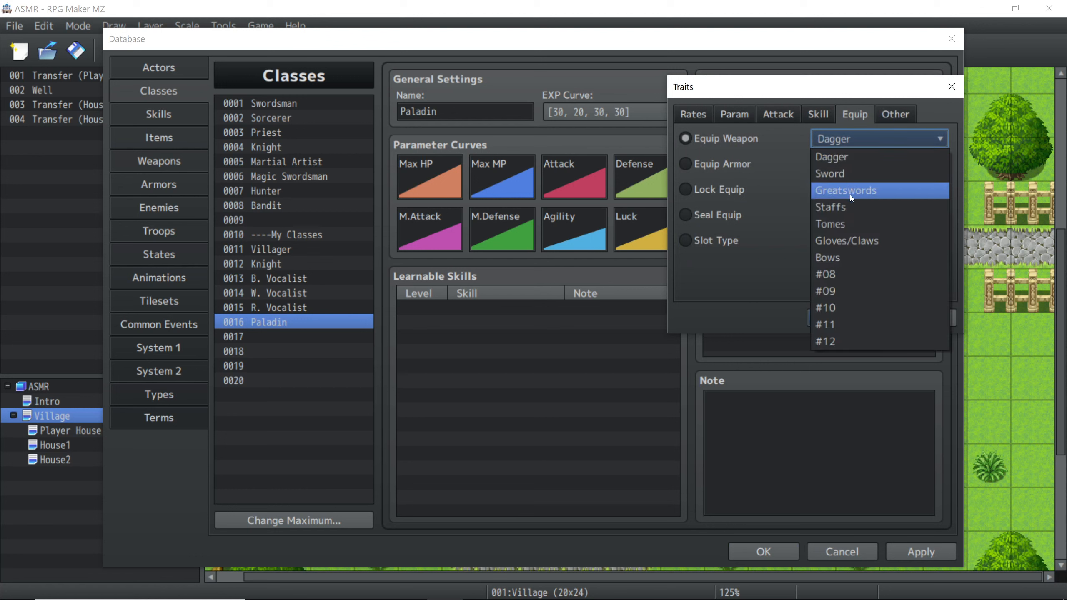
left_click(1007, 345)
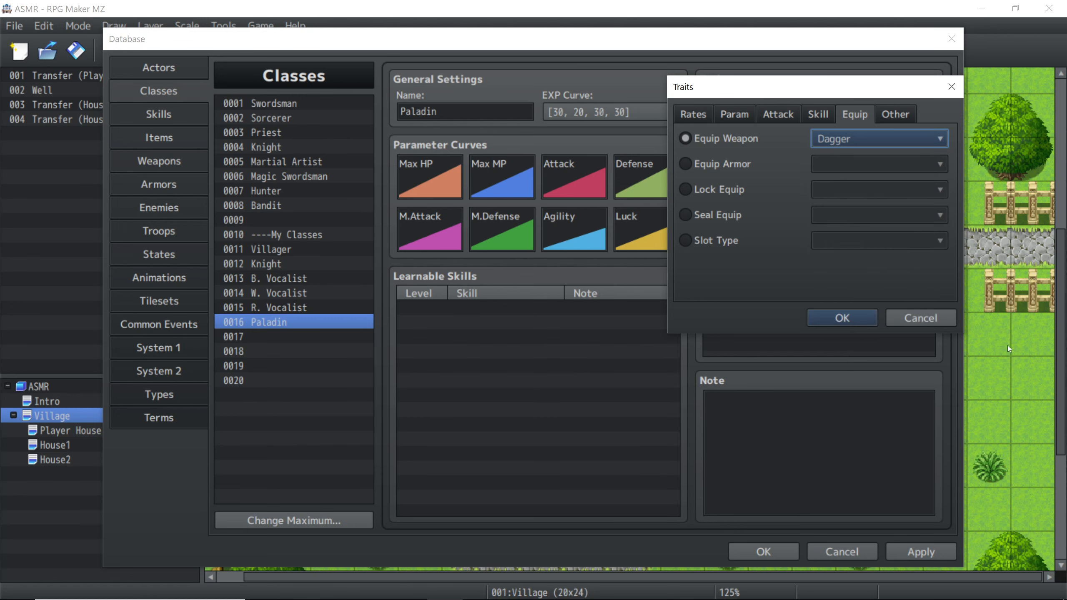
left_click(920, 318)
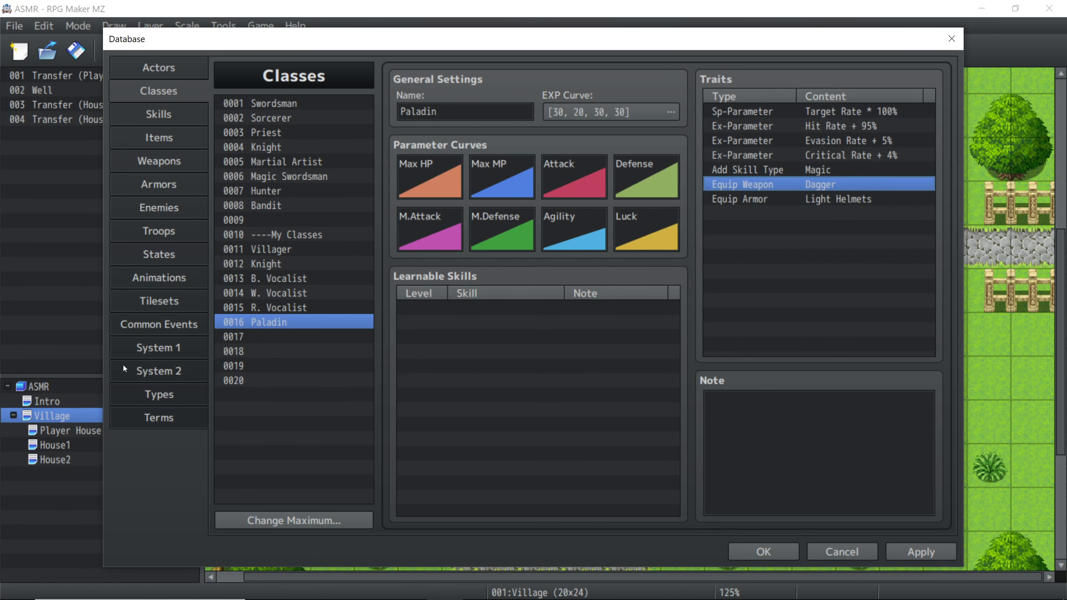
Step: Name the empty weapon type 08 Spear in the database types
left_click(157, 400)
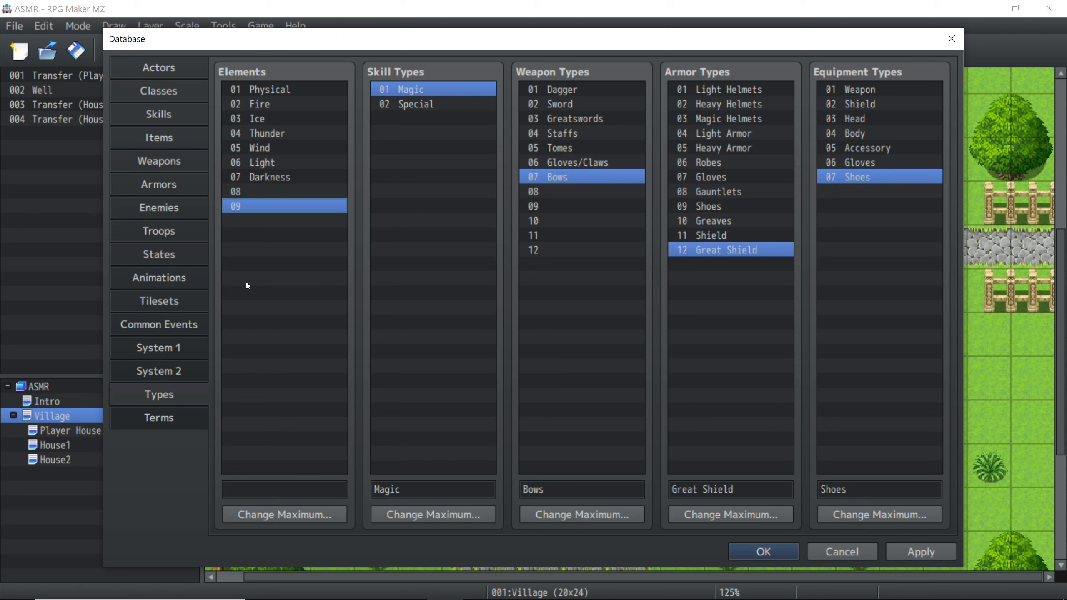
left_click(555, 192)
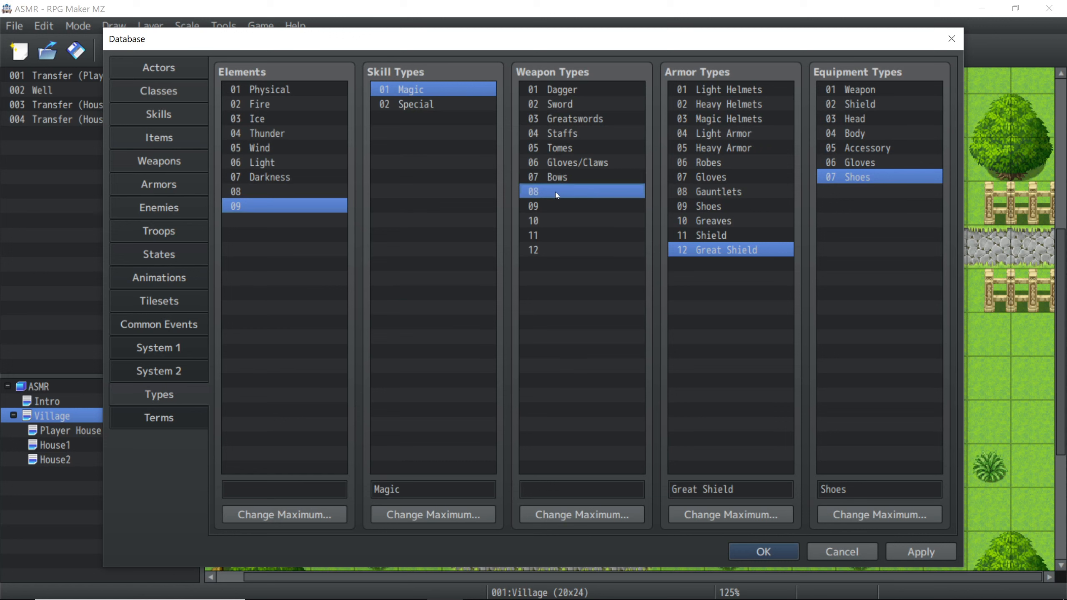
left_click(565, 488)
type("Spear")
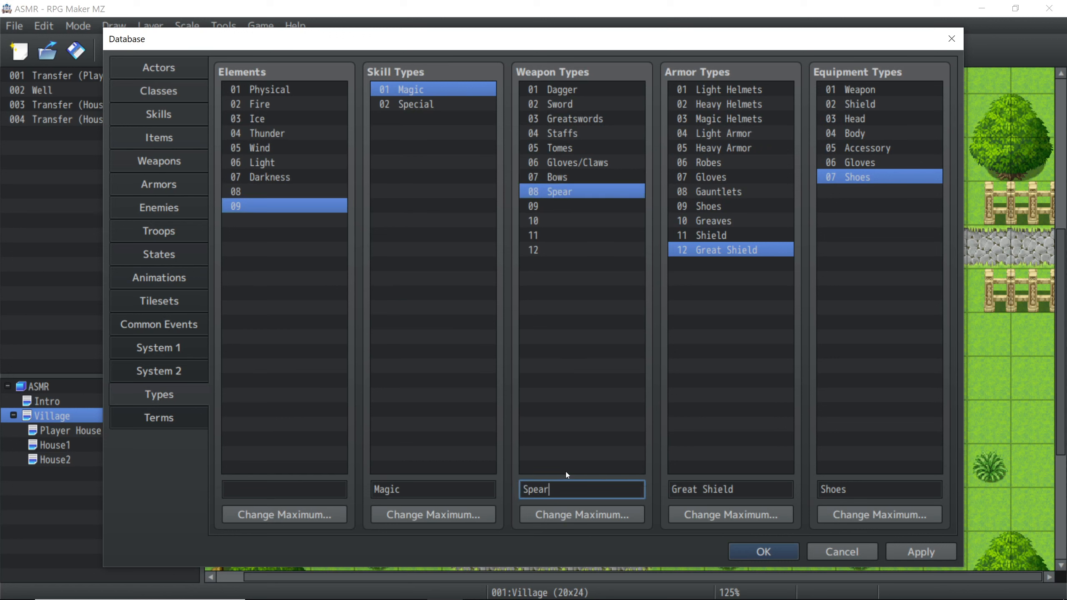
left_click(579, 402)
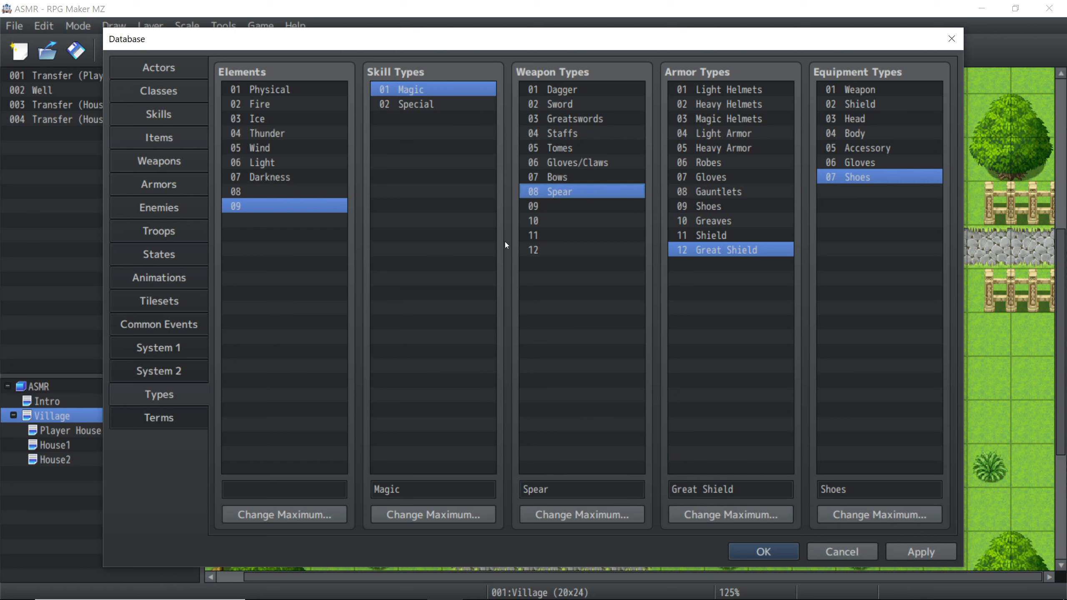
Step: Reduce the maximum number of weapon types to 8
left_click(592, 515)
left_click(562, 512)
left_click(562, 512)
left_click(562, 512)
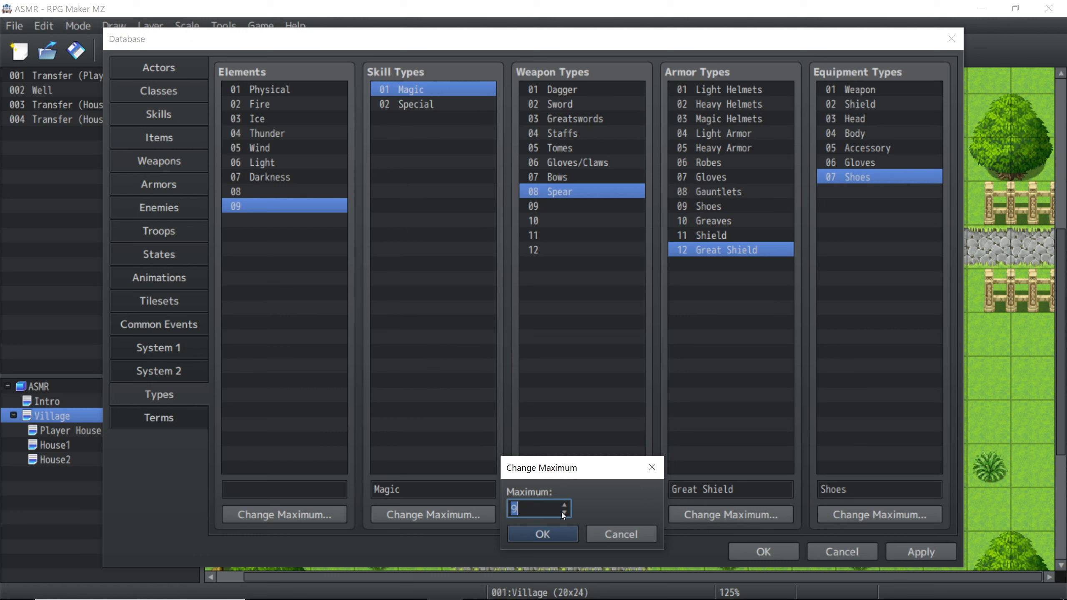
left_click(562, 512)
left_click(562, 512)
left_click(566, 505)
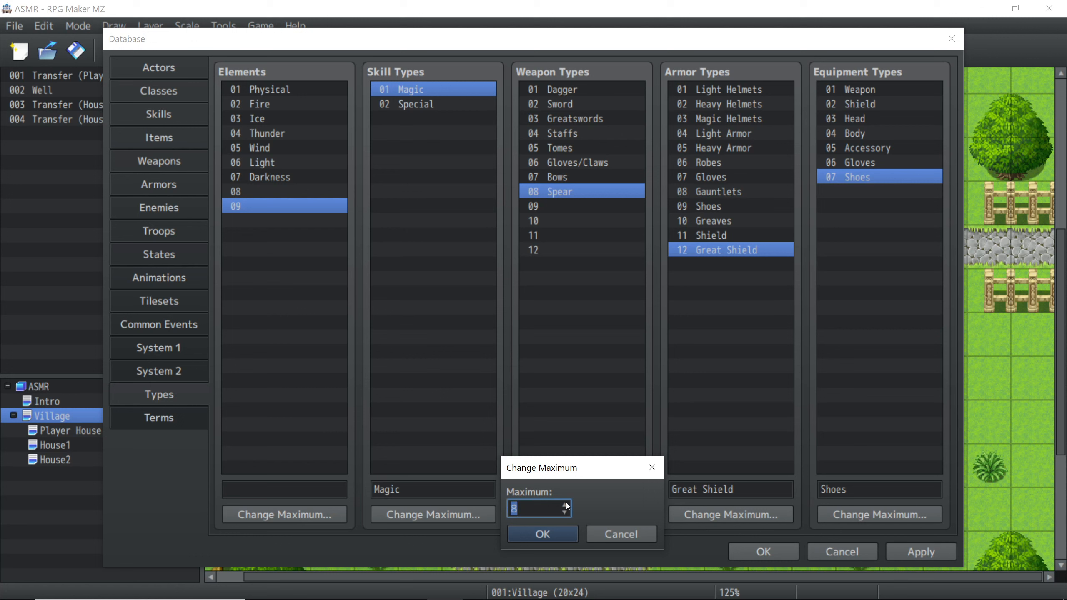
left_click(557, 537)
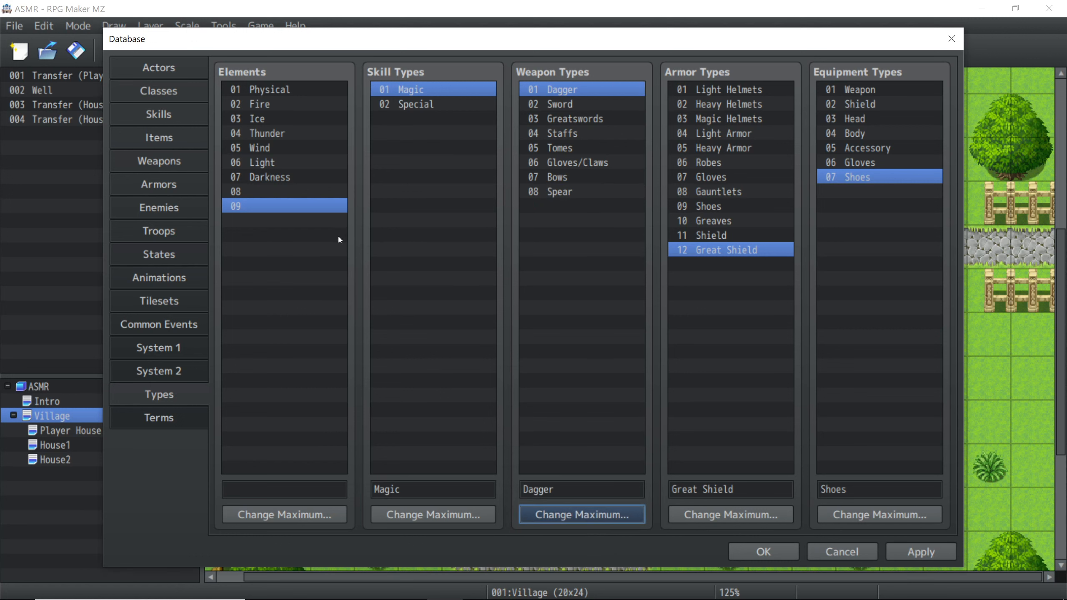
Step: Change the Paladin class's Equip Weapon trait to Spear
left_click(176, 97)
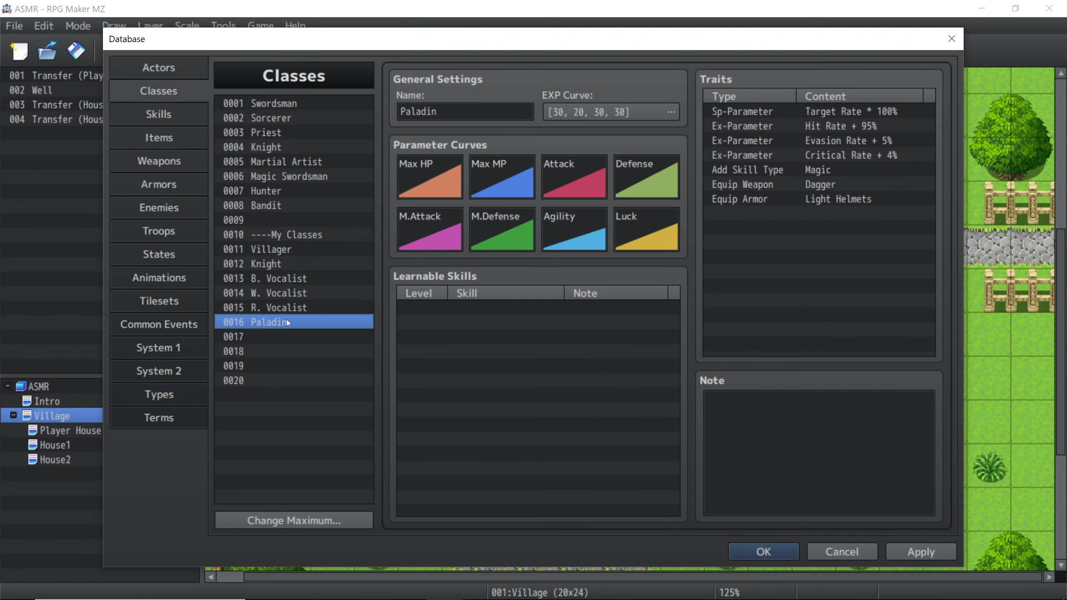
double_click(810, 184)
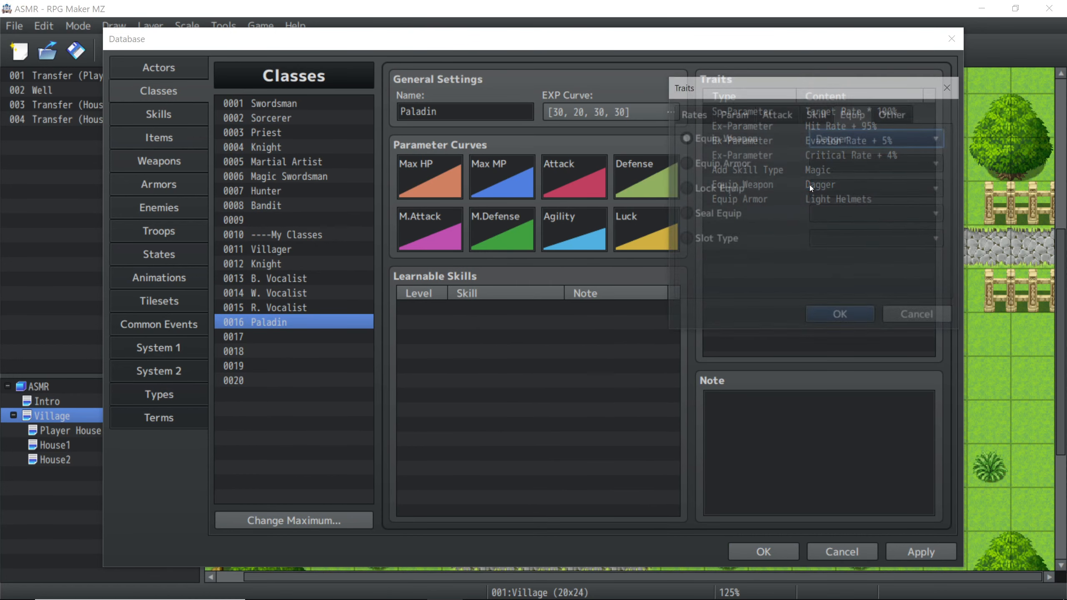
left_click(853, 142)
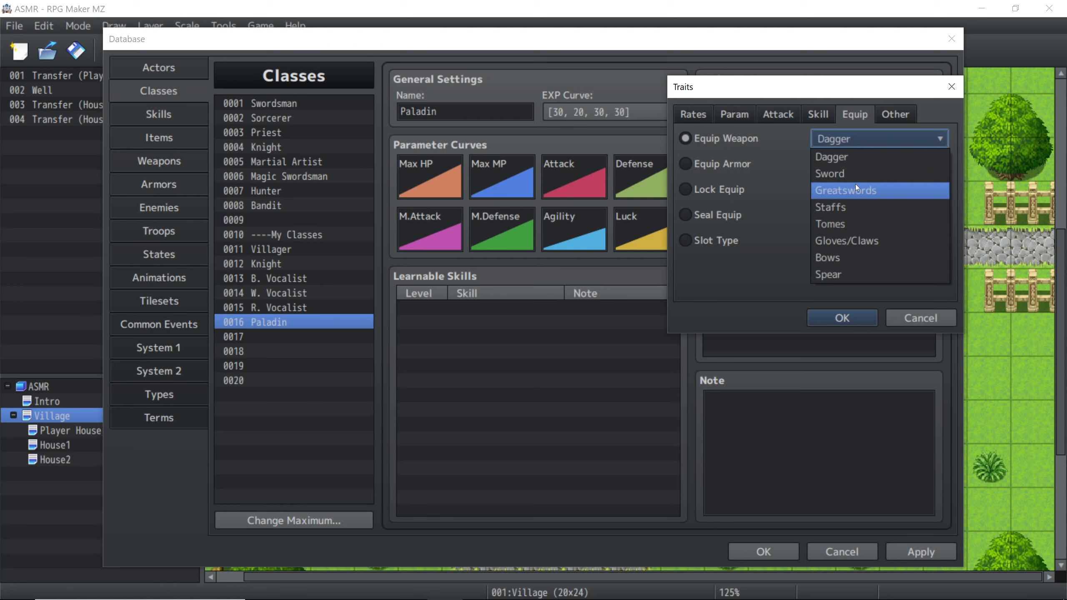
left_click(842, 273)
left_click(734, 165)
left_click(740, 142)
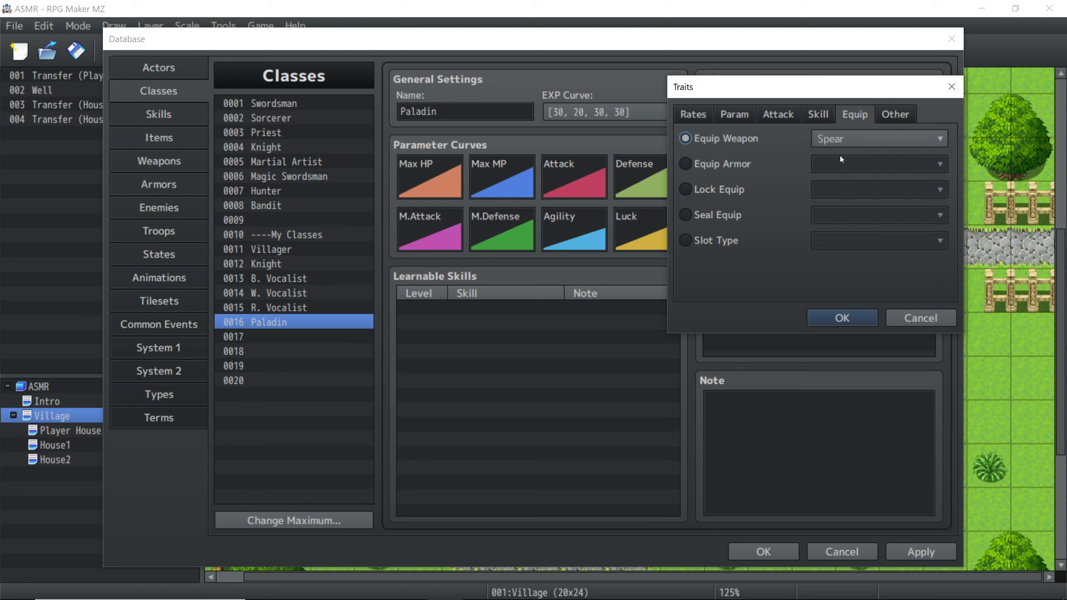
left_click(859, 316)
Step: Change the Paladin class's existing Equip Armor trait to Heavy Helmets
double_click(834, 197)
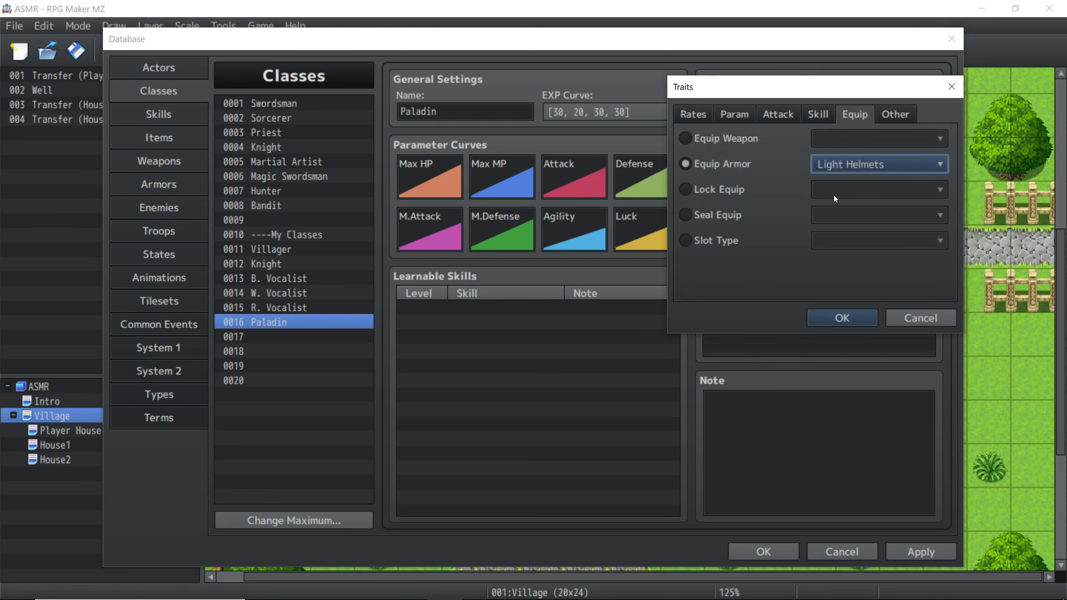
left_click(846, 164)
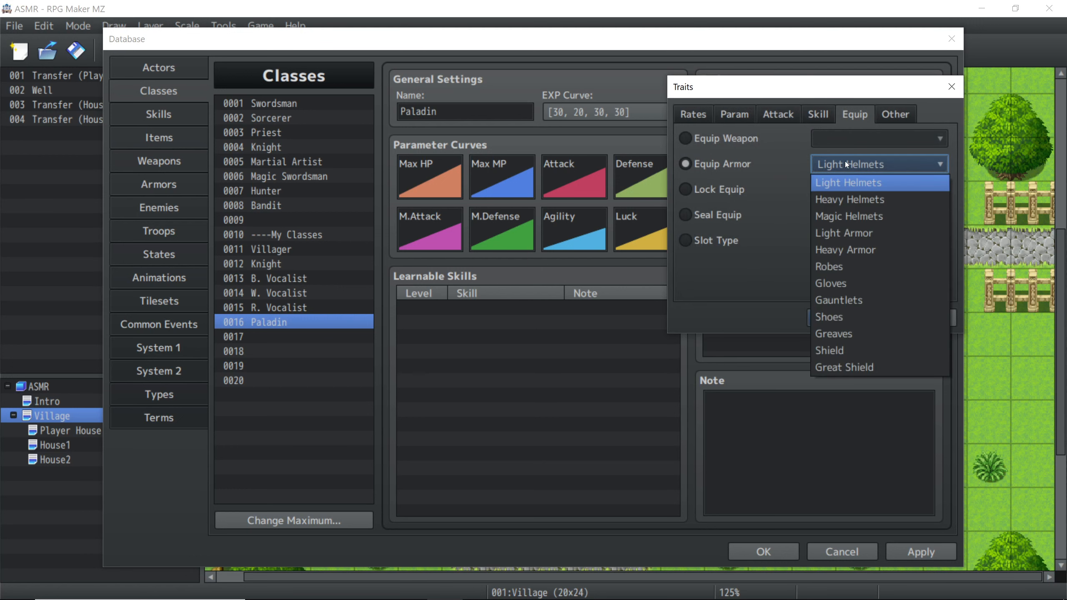
left_click(851, 200)
left_click(849, 316)
Step: Add an Equip Armor trait for Heavy Armor to the Paladin class
double_click(824, 210)
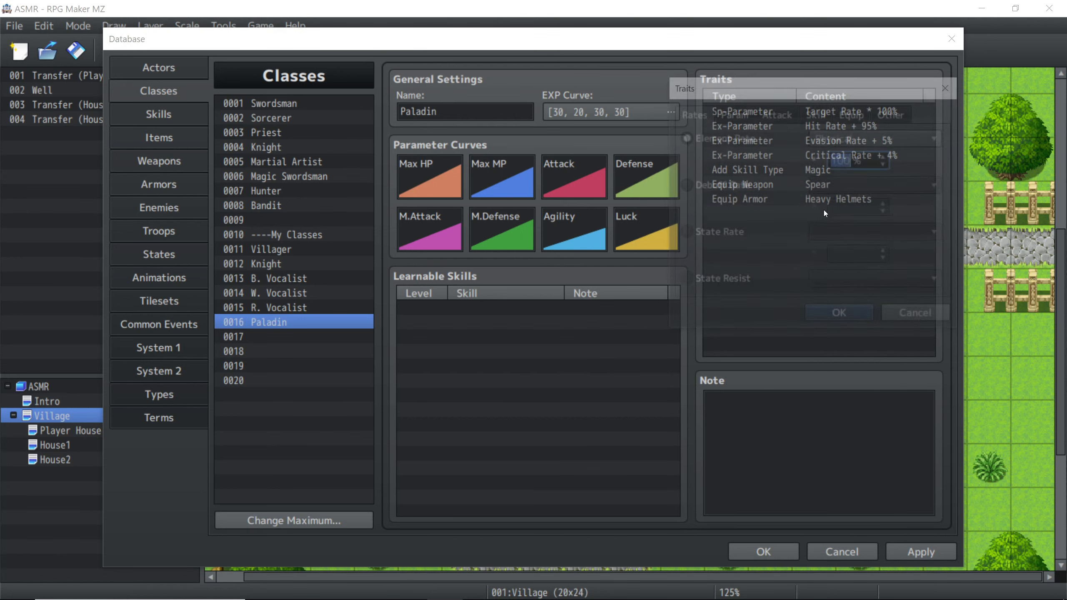
left_click(849, 122)
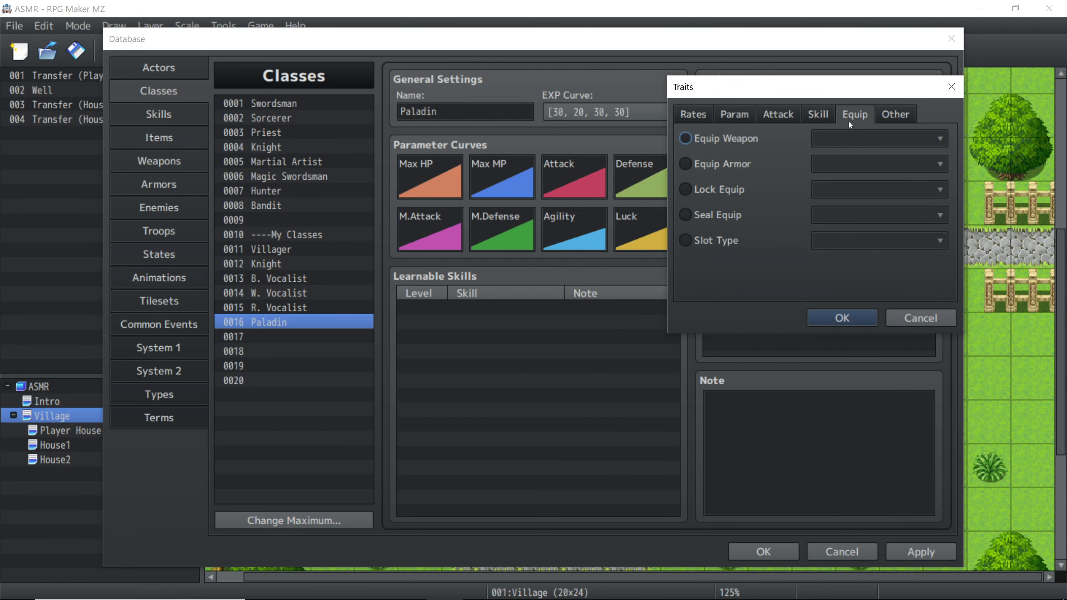
left_click(831, 165)
left_click(834, 168)
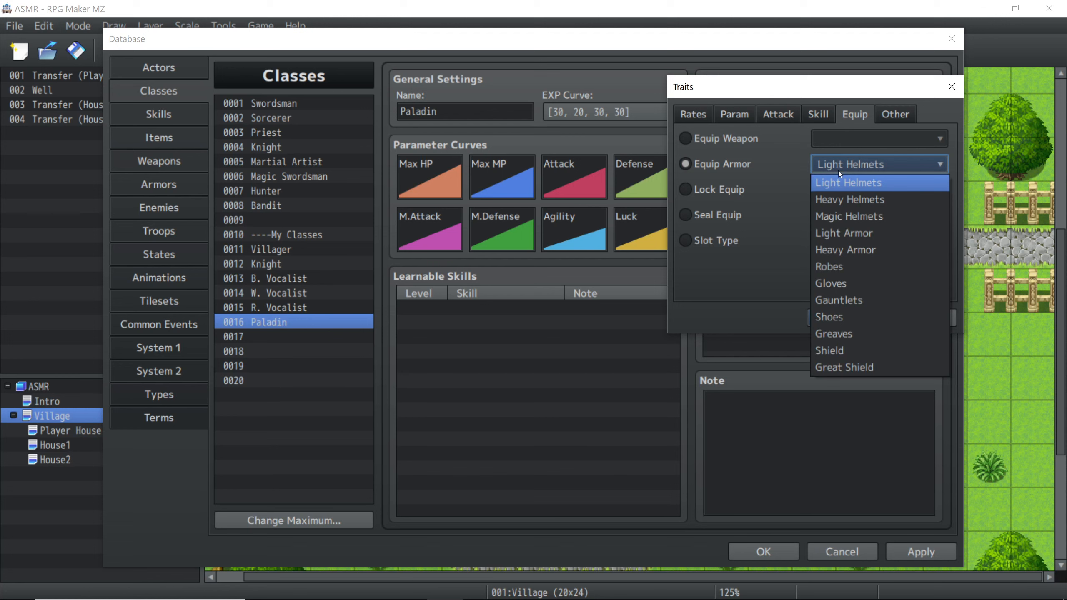
left_click(852, 250)
left_click(848, 317)
Step: Add an Equip Armor trait for Gauntlets to the Paladin class
double_click(829, 227)
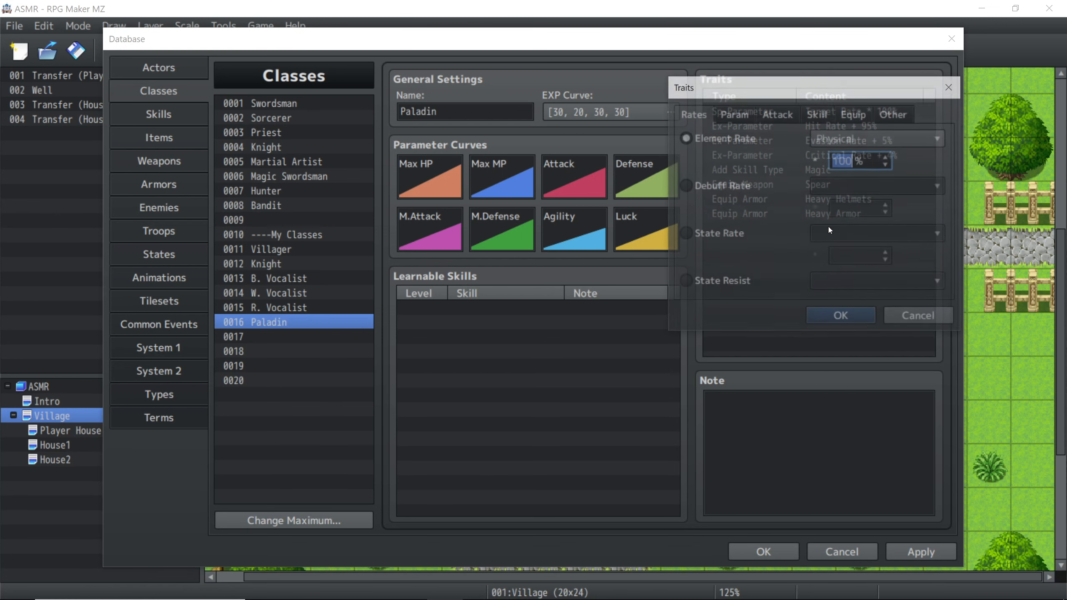
left_click(858, 112)
left_click(799, 164)
left_click(820, 164)
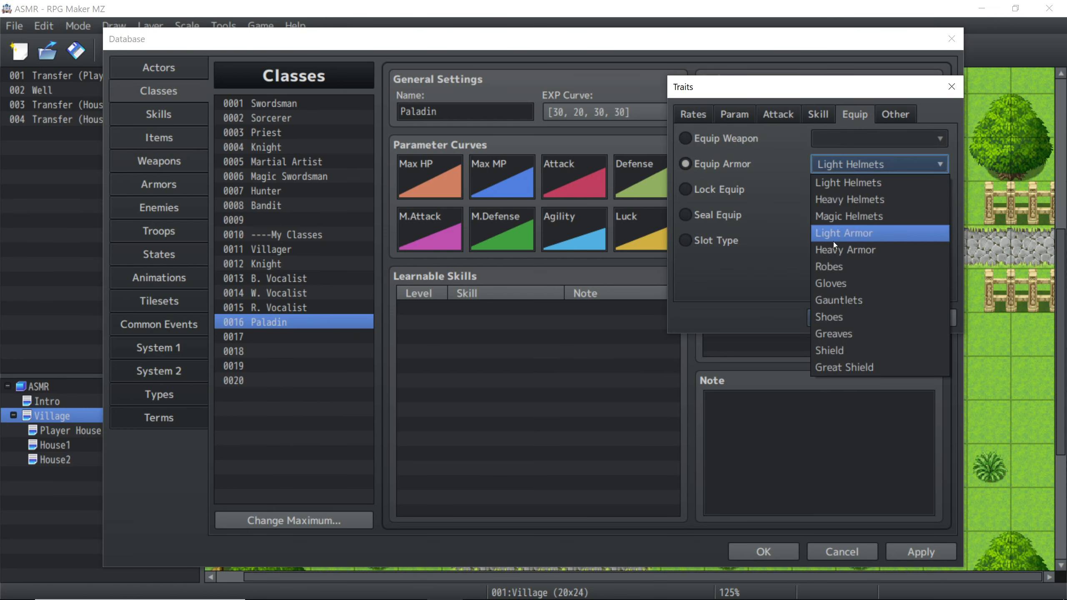
left_click(850, 300)
left_click(851, 322)
Step: Add an Equip Armor trait for Greaves to the Paladin class
double_click(811, 237)
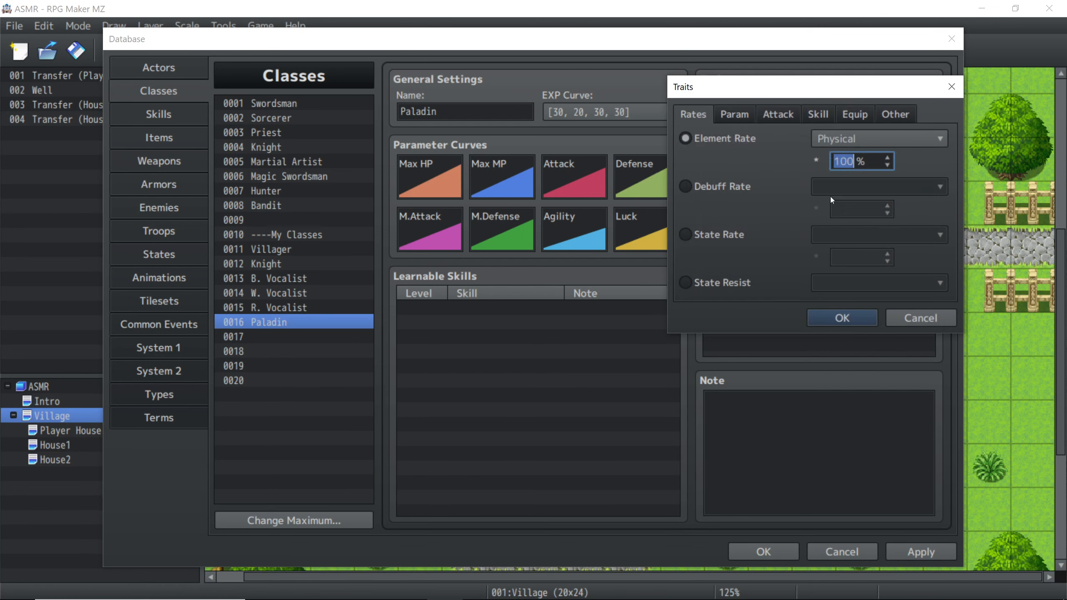
left_click(857, 113)
left_click(723, 163)
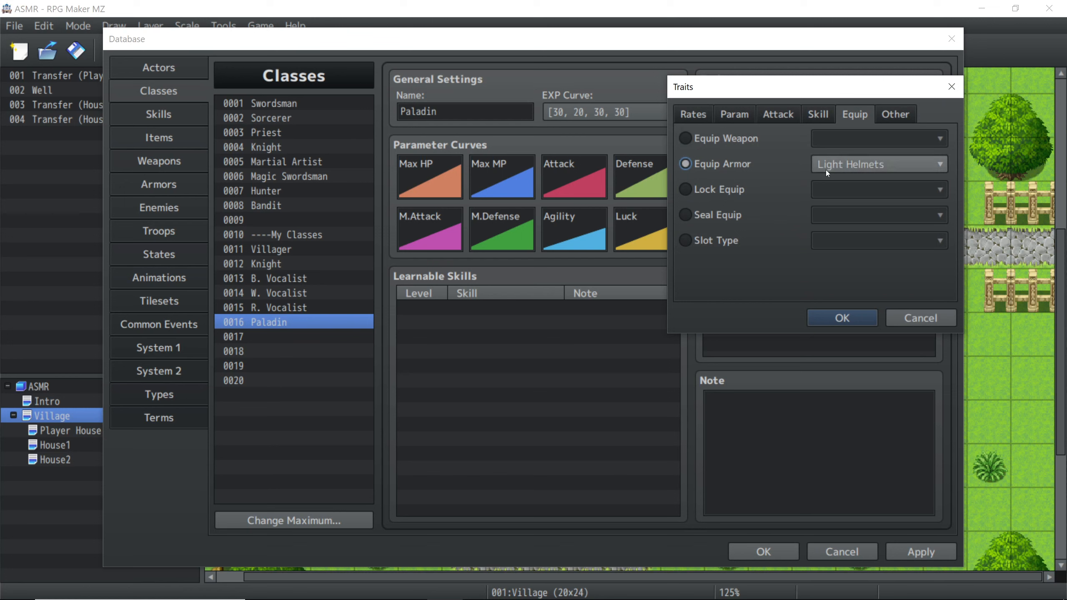
left_click(857, 168)
left_click(846, 333)
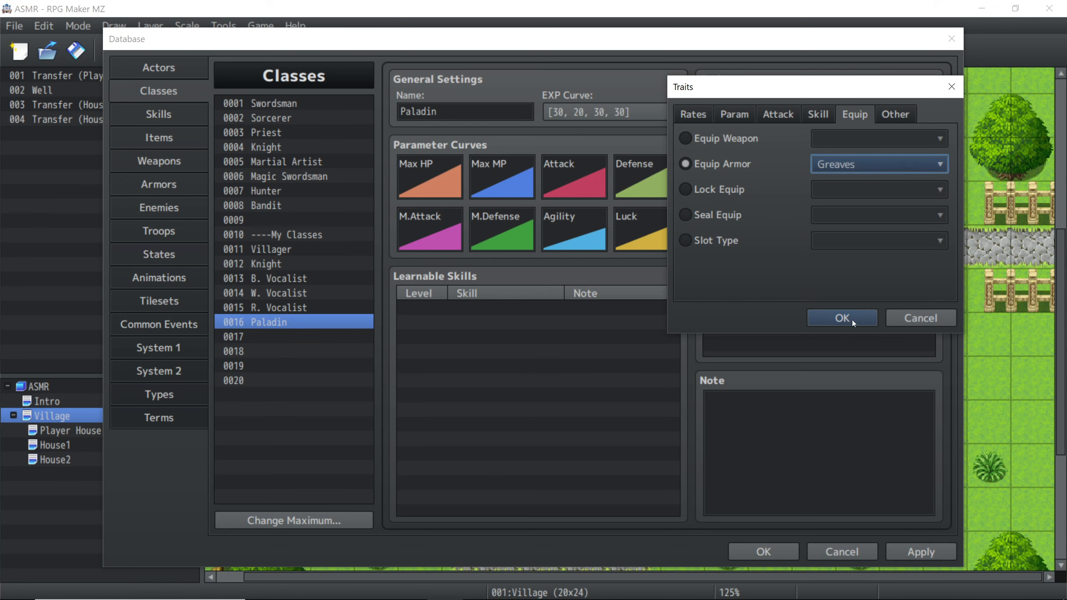
left_click(852, 321)
Step: Add an Equip Armor trait for Great Shield to the Paladin class
double_click(837, 261)
left_click(857, 113)
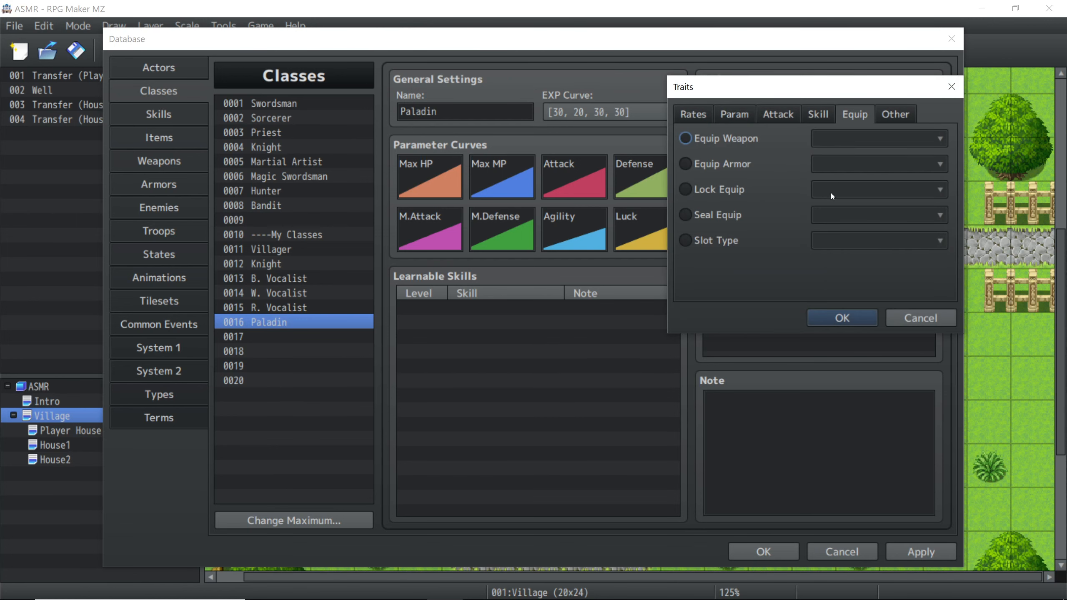
left_click(737, 162)
left_click(826, 167)
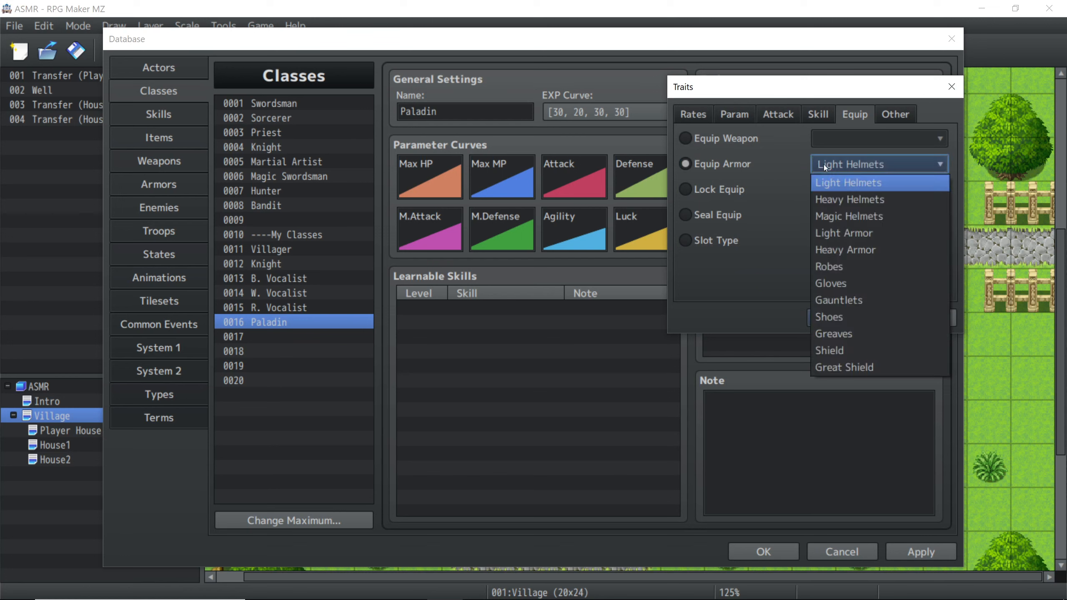
left_click(839, 364)
left_click(865, 318)
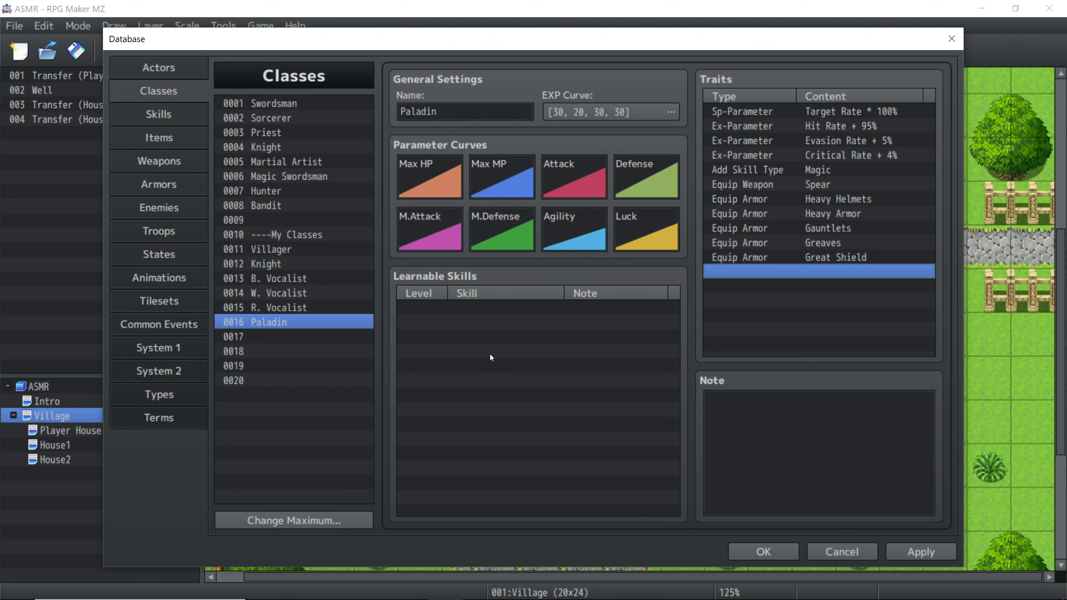
Step: Name the empty class 0017 Ninja
left_click(277, 338)
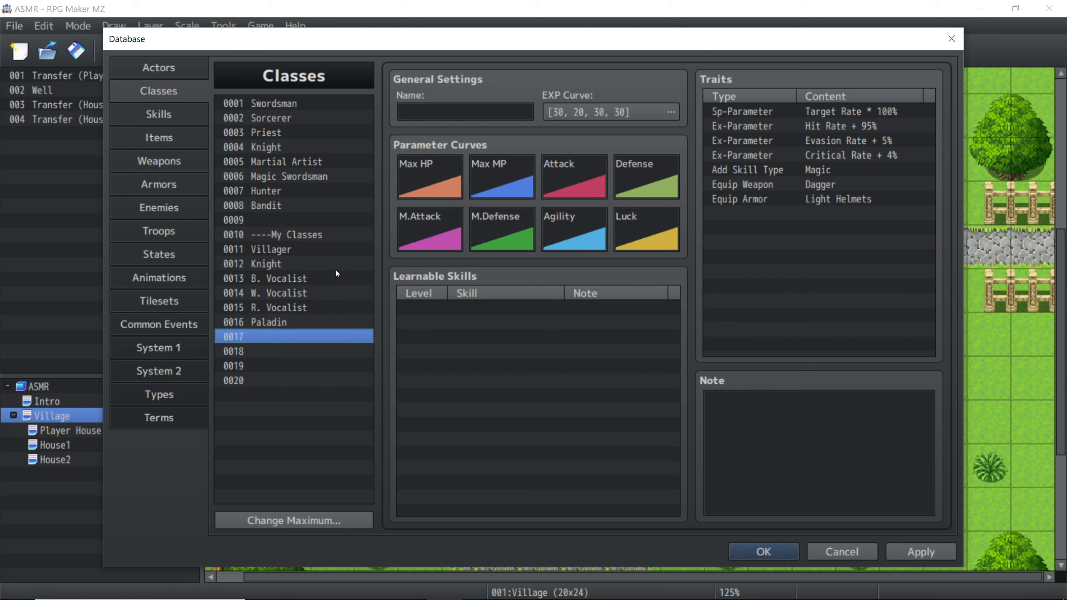
left_click(436, 107)
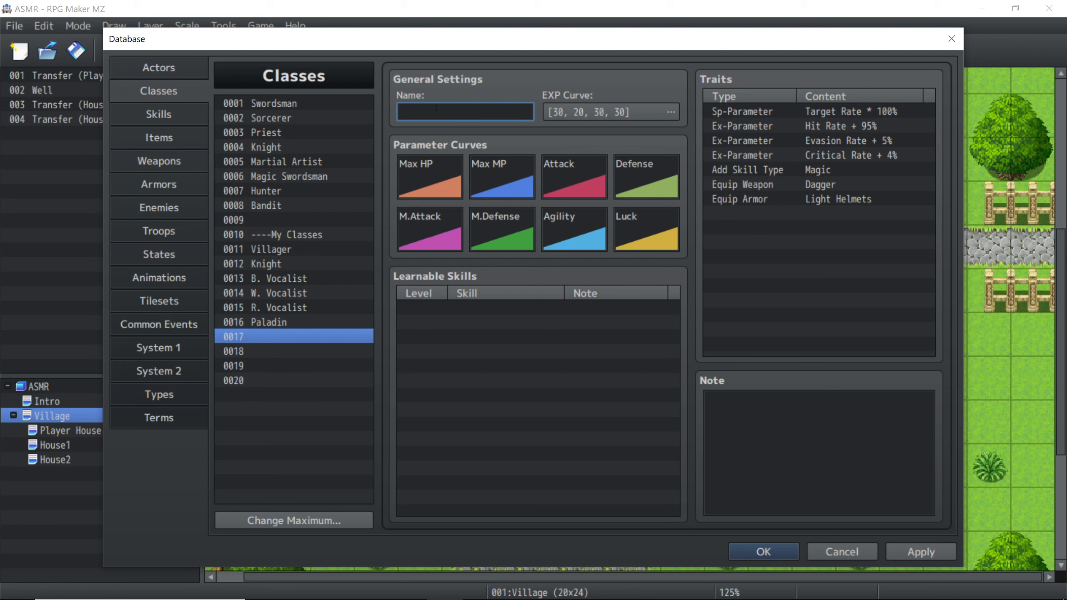
type("Nina")
left_click(767, 212)
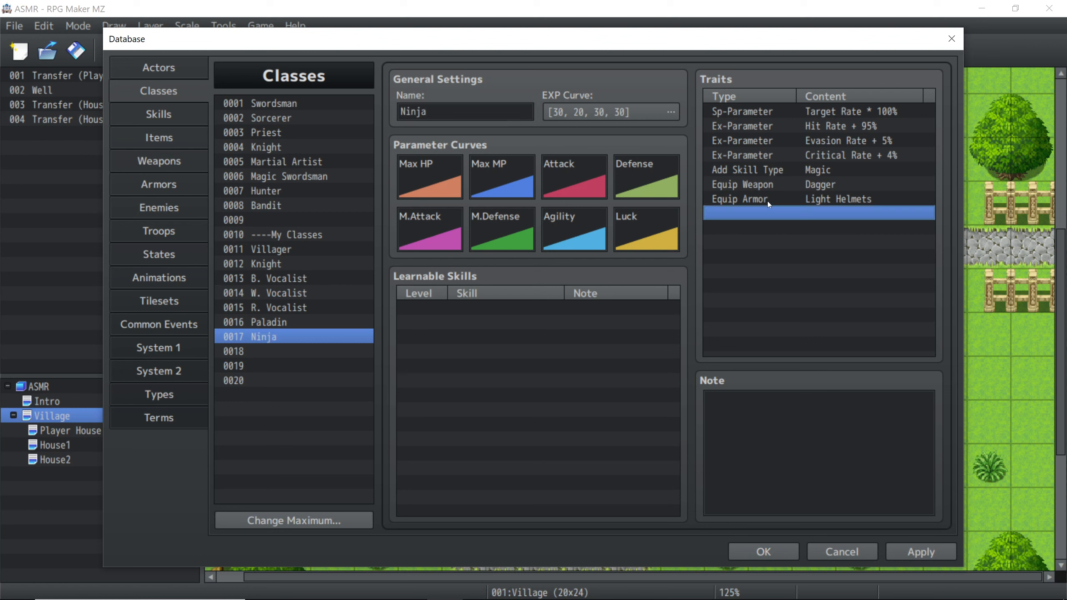
Step: Confirm Light Helmets as the armor type in the Ninja class's existing Equip Armor trait
double_click(815, 200)
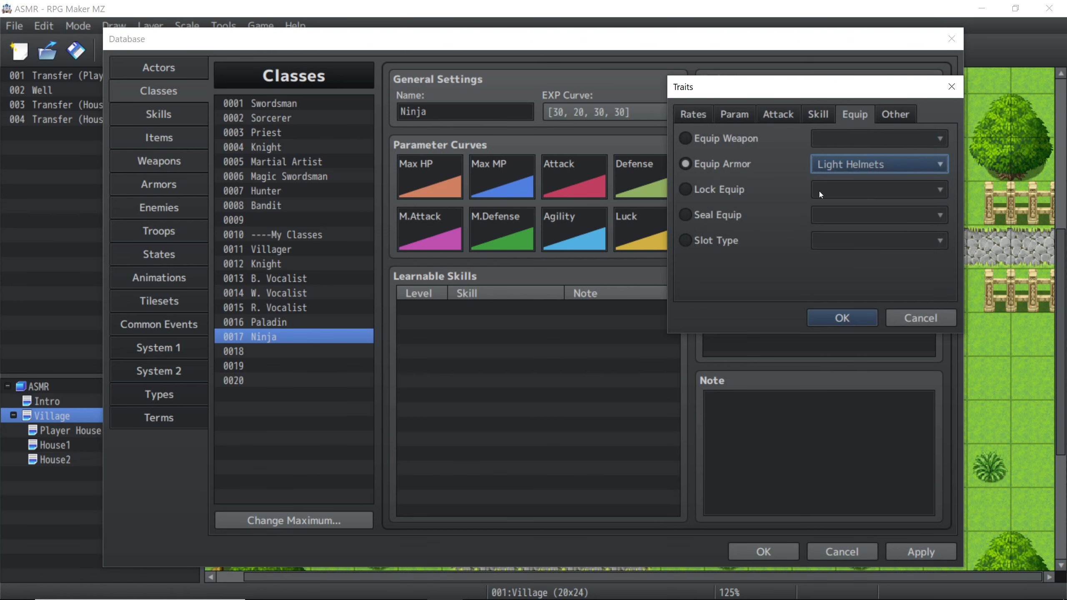
left_click(824, 163)
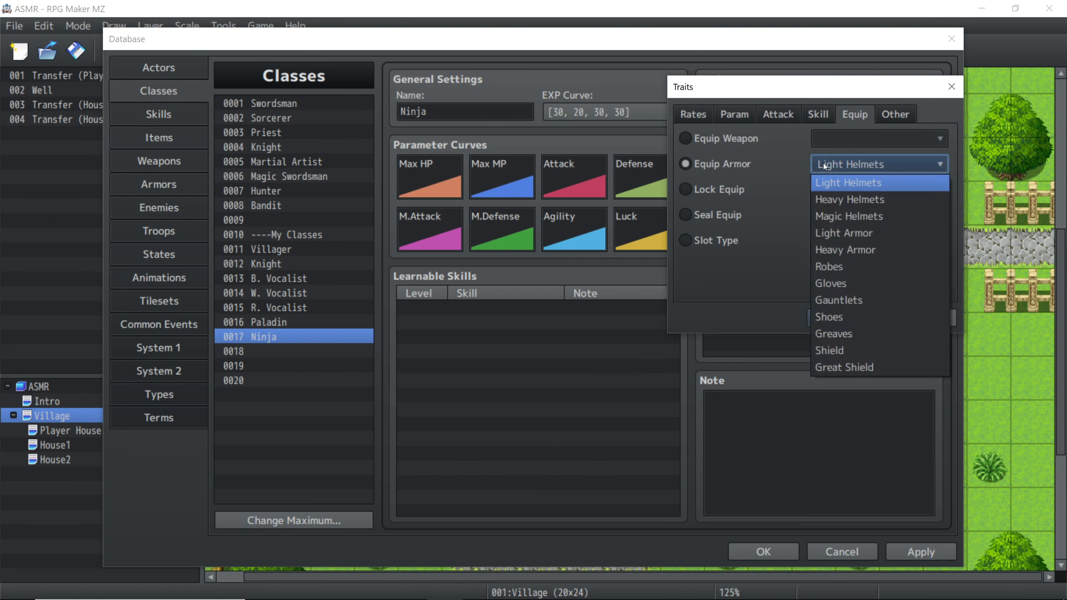
left_click(834, 184)
left_click(837, 314)
Step: Add an Equip Armor trait for Light Armor to the Ninja class
left_click(830, 212)
double_click(830, 212)
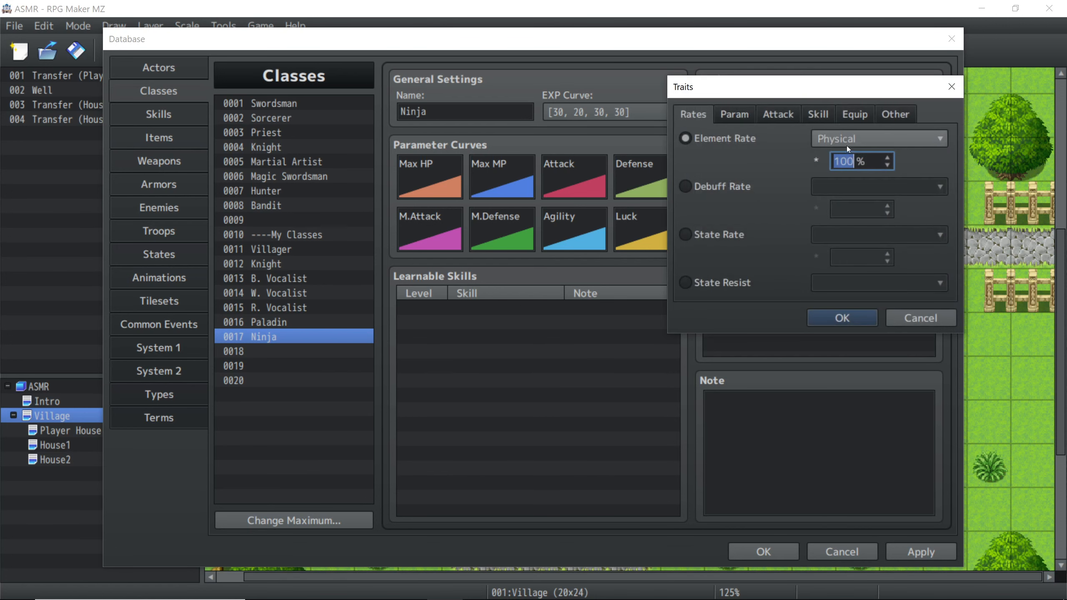
left_click(853, 116)
left_click(712, 163)
left_click(836, 164)
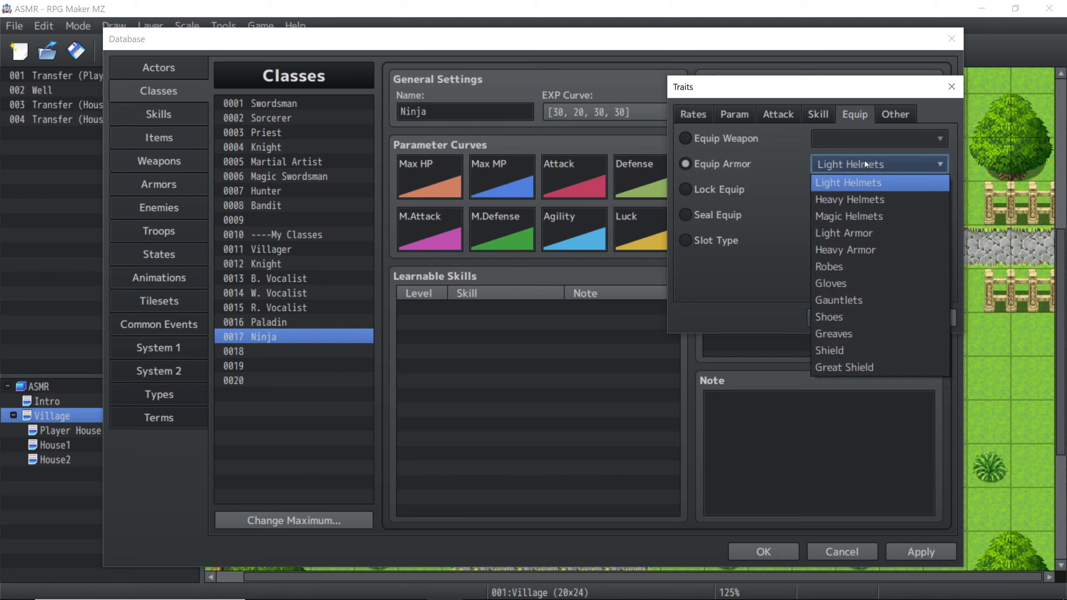
left_click(854, 231)
left_click(853, 313)
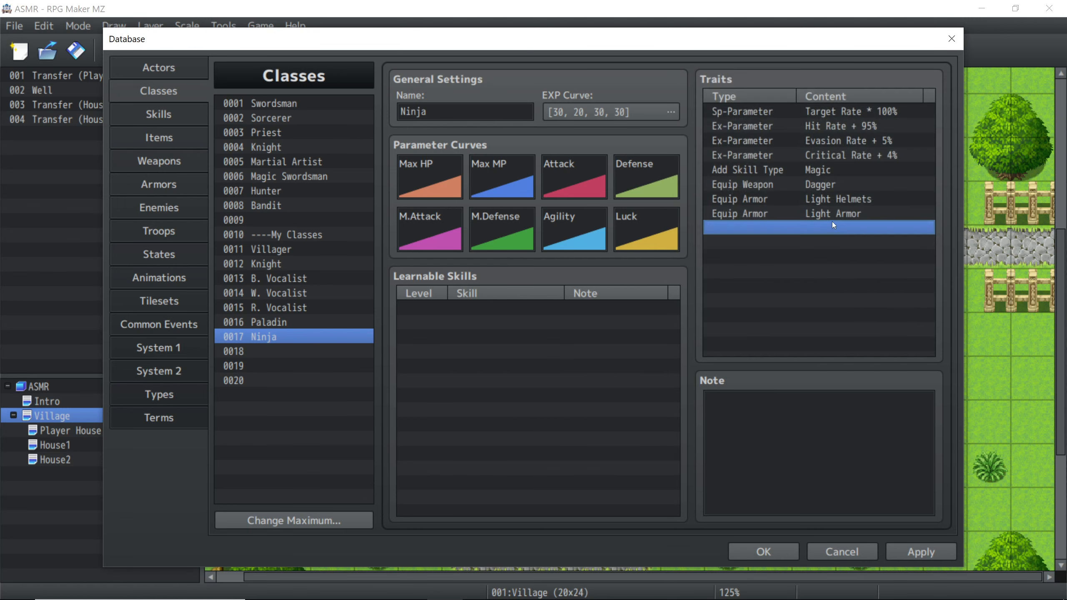
Step: Add an Equip Armor trait for Gloves to the Ninja class
double_click(831, 228)
left_click(865, 118)
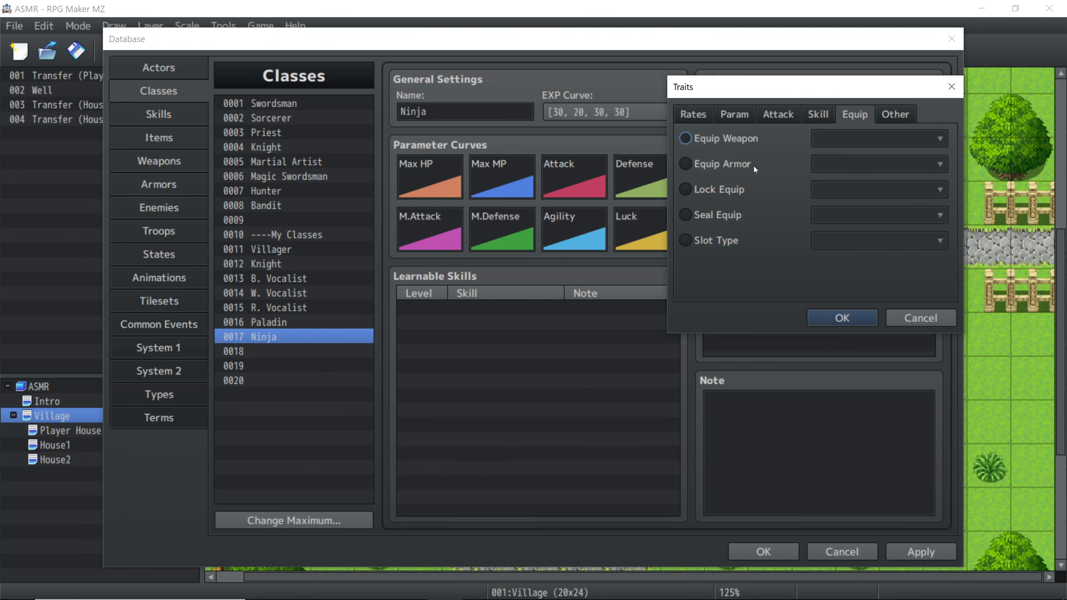
left_click(754, 166)
left_click(859, 167)
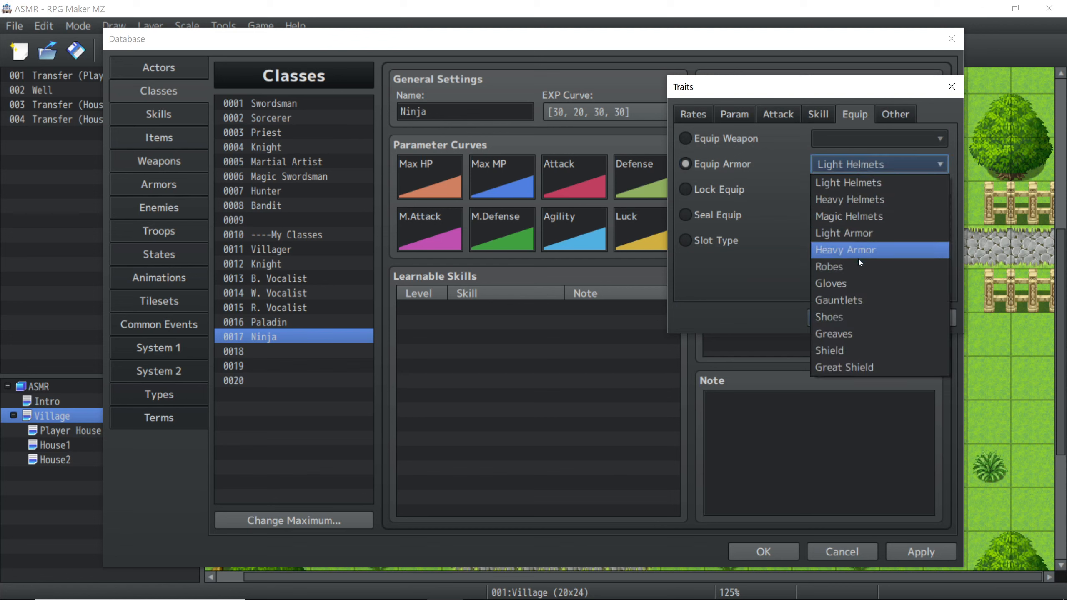
left_click(857, 282)
left_click(848, 318)
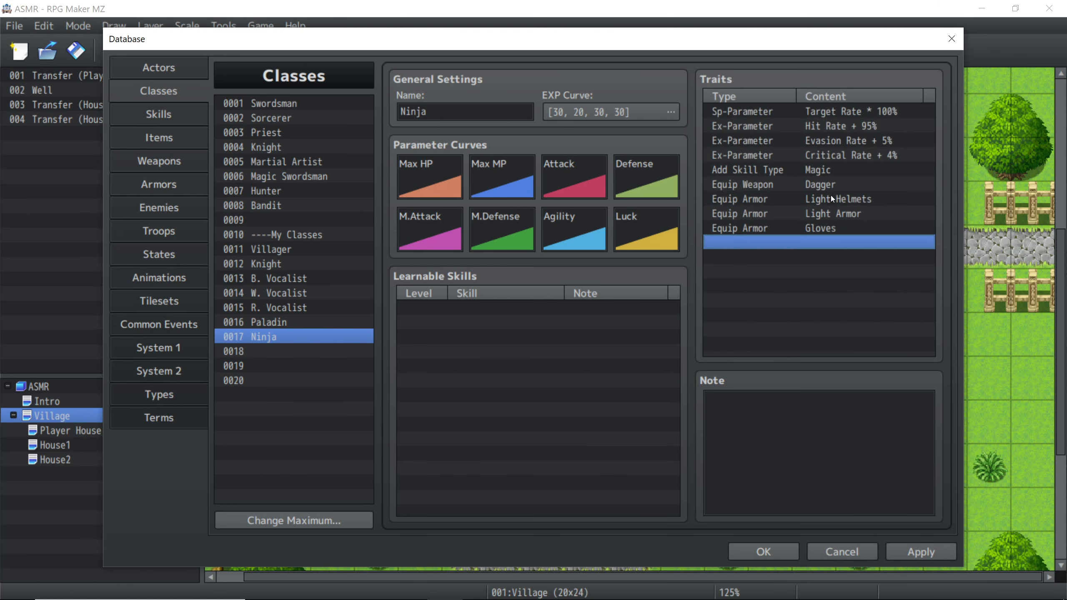
Step: Add an Equip Armor trait for Shoes to the Ninja class
double_click(817, 242)
left_click(855, 114)
left_click(723, 164)
left_click(826, 167)
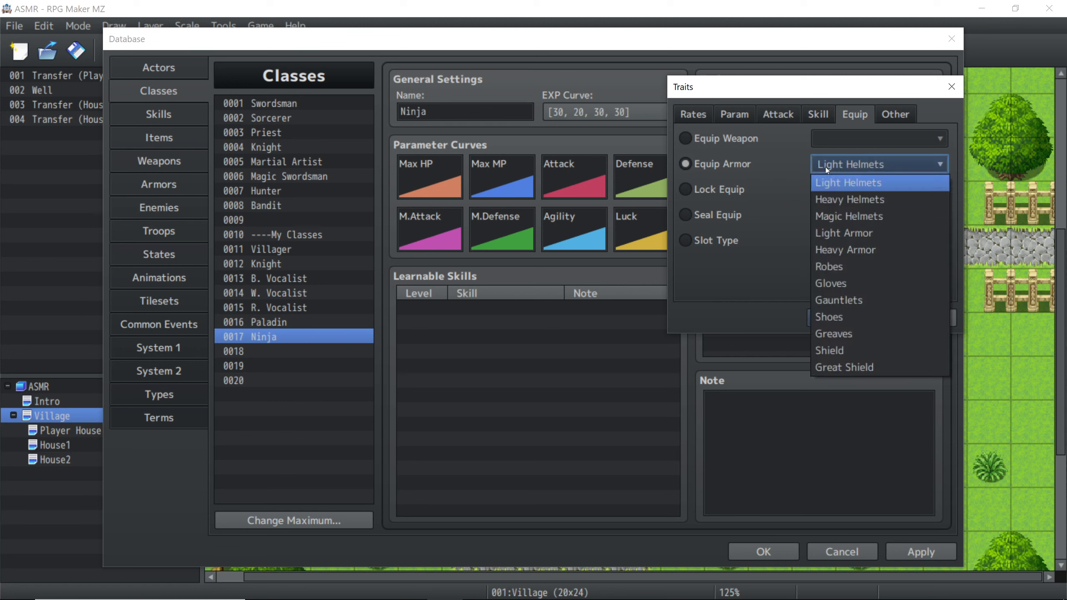
left_click(850, 317)
left_click(845, 314)
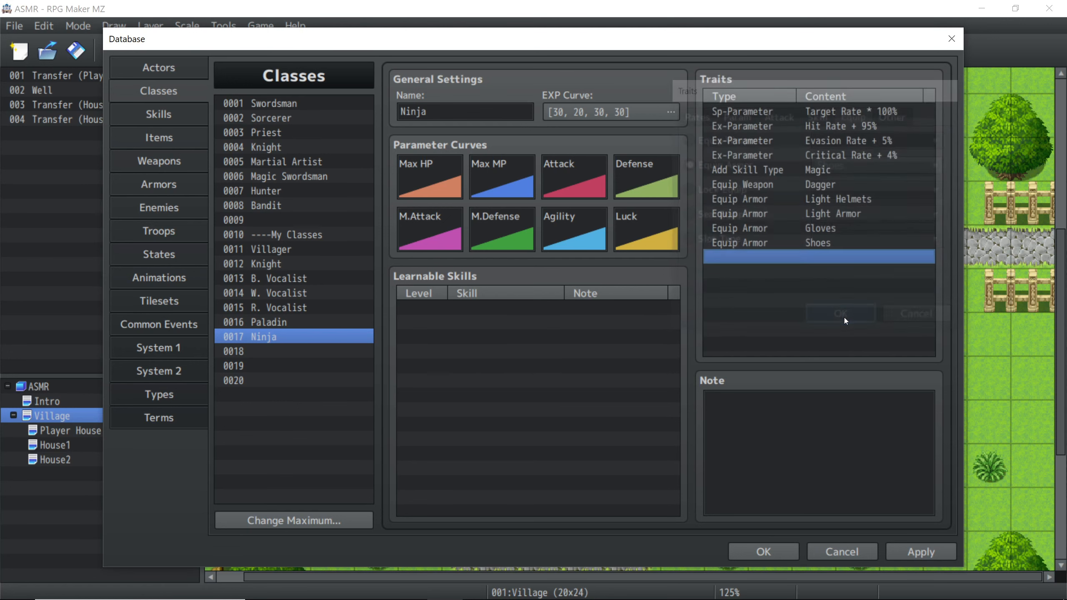
double_click(818, 257)
left_click(859, 110)
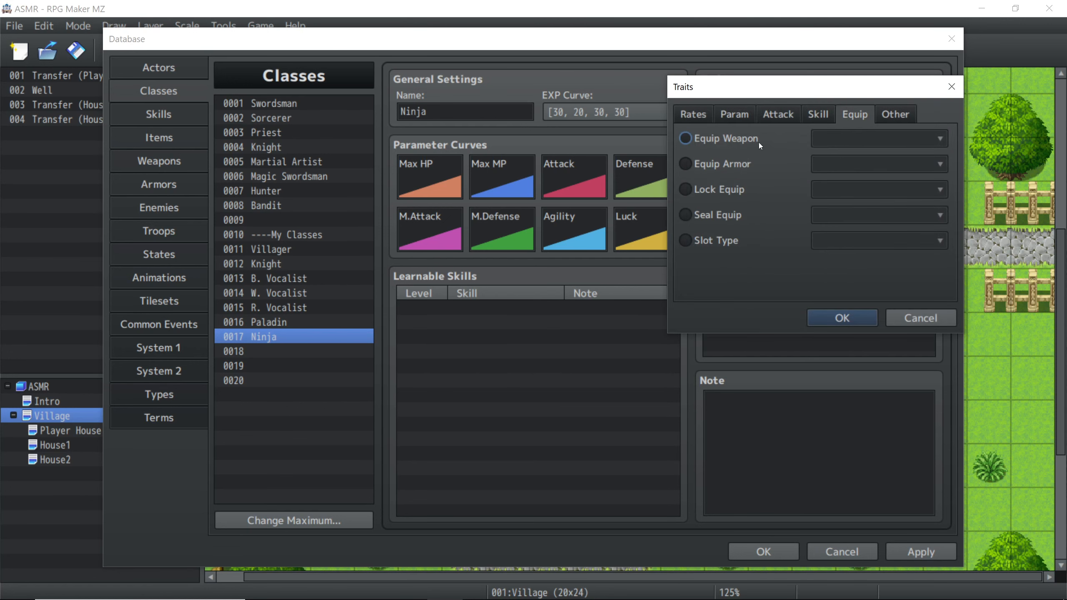
left_click(737, 170)
left_click(838, 167)
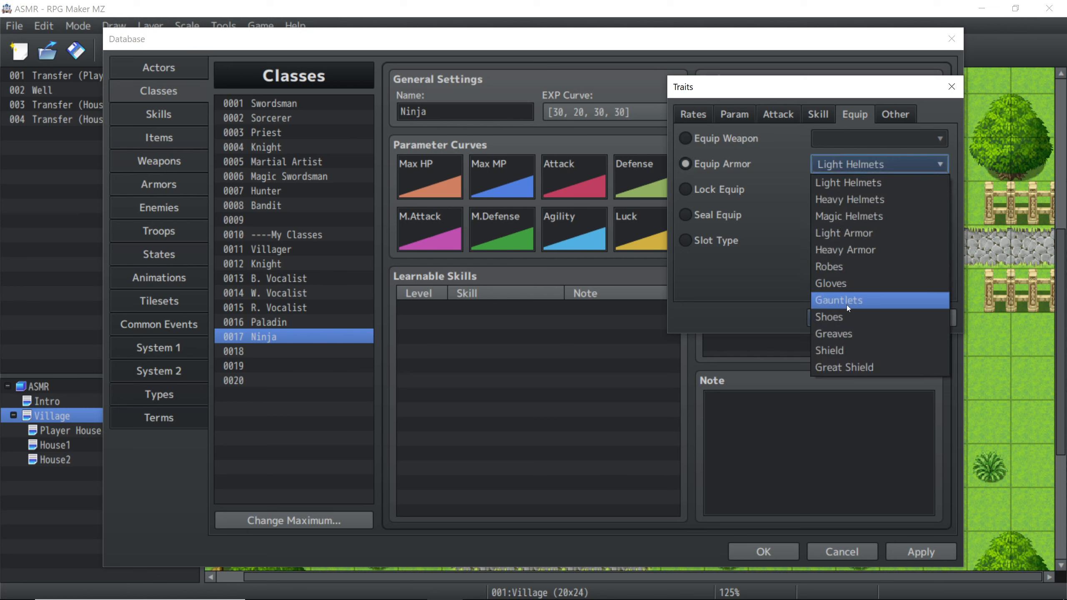
left_click(735, 317)
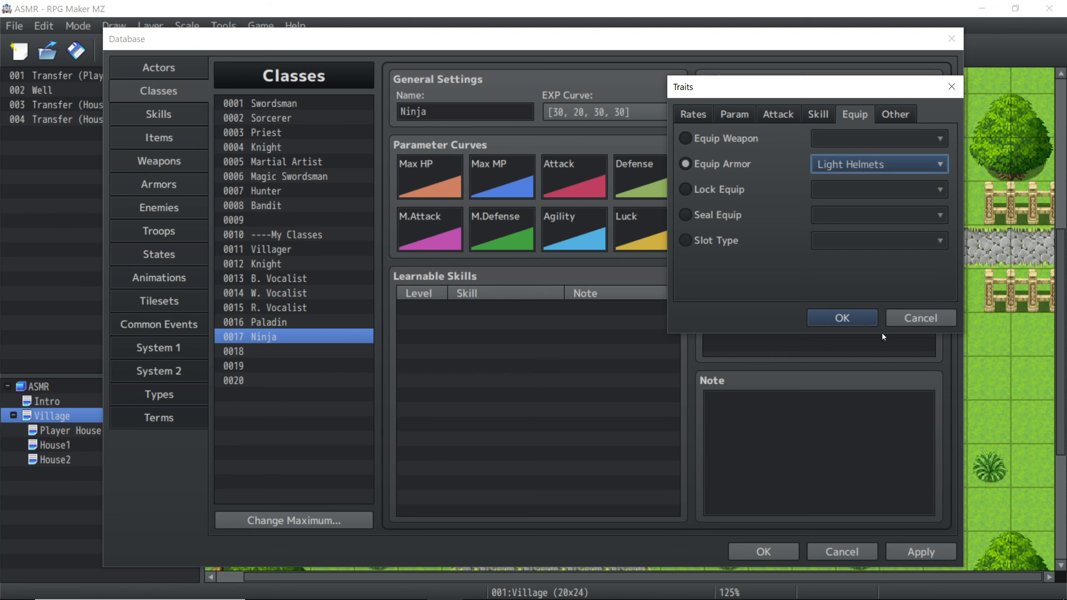
left_click(908, 316)
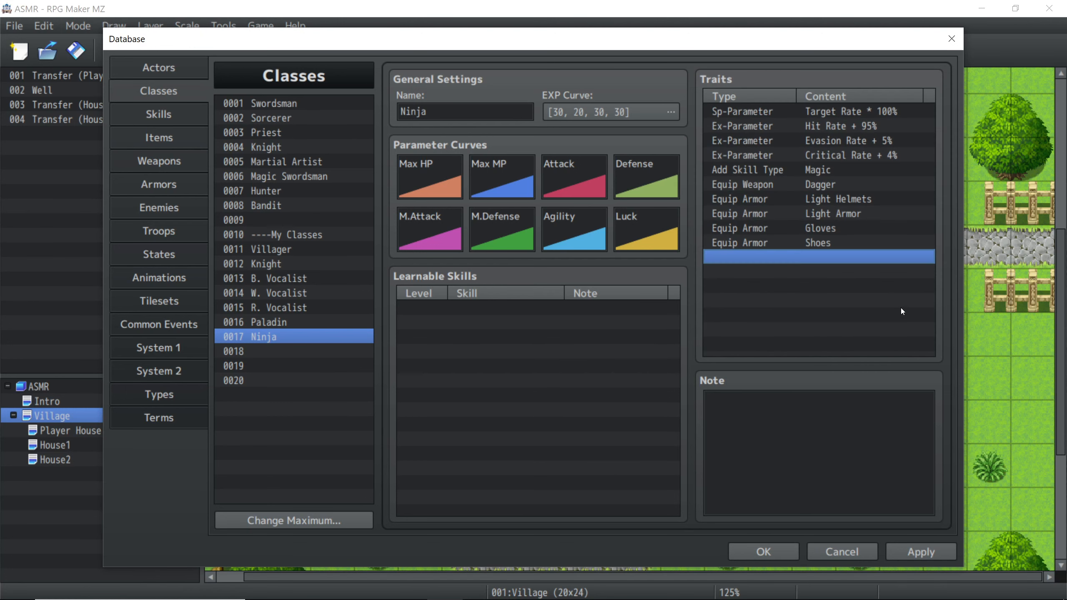
double_click(821, 256)
left_click(853, 115)
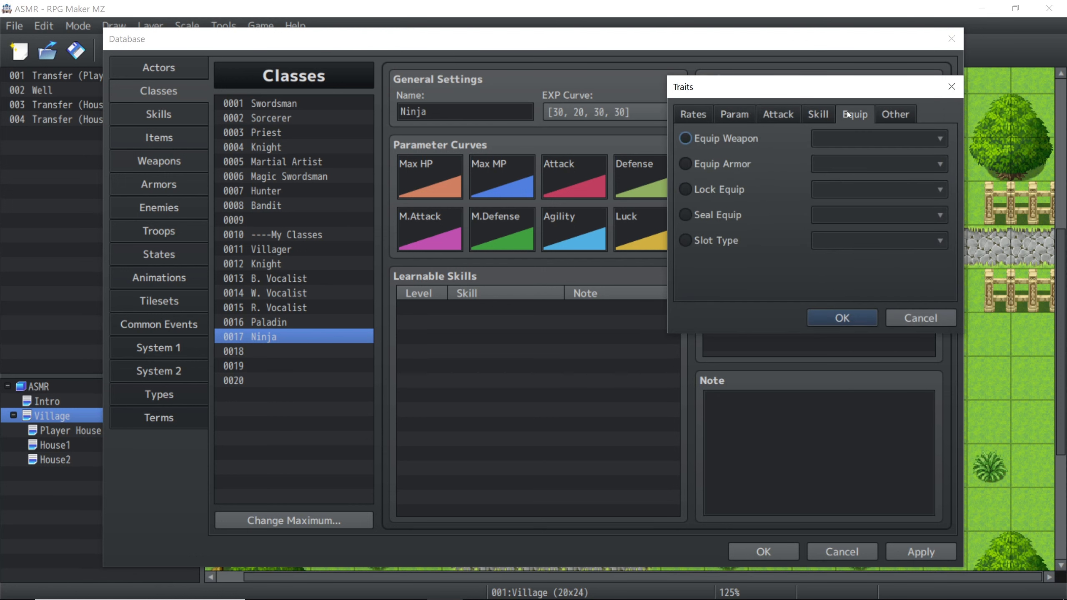
left_click(719, 163)
left_click(814, 168)
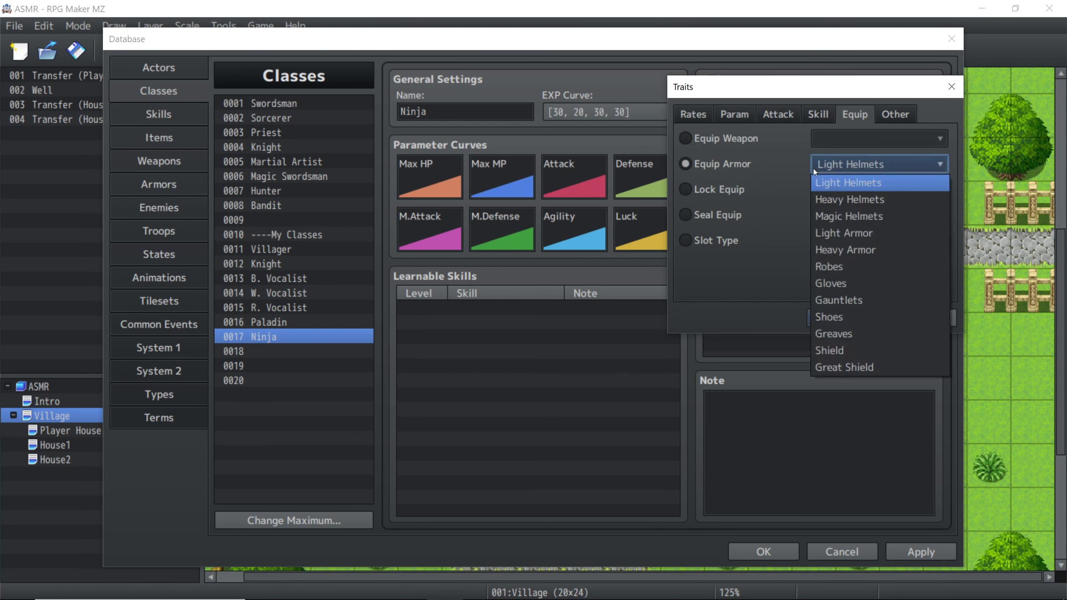
left_click(823, 321)
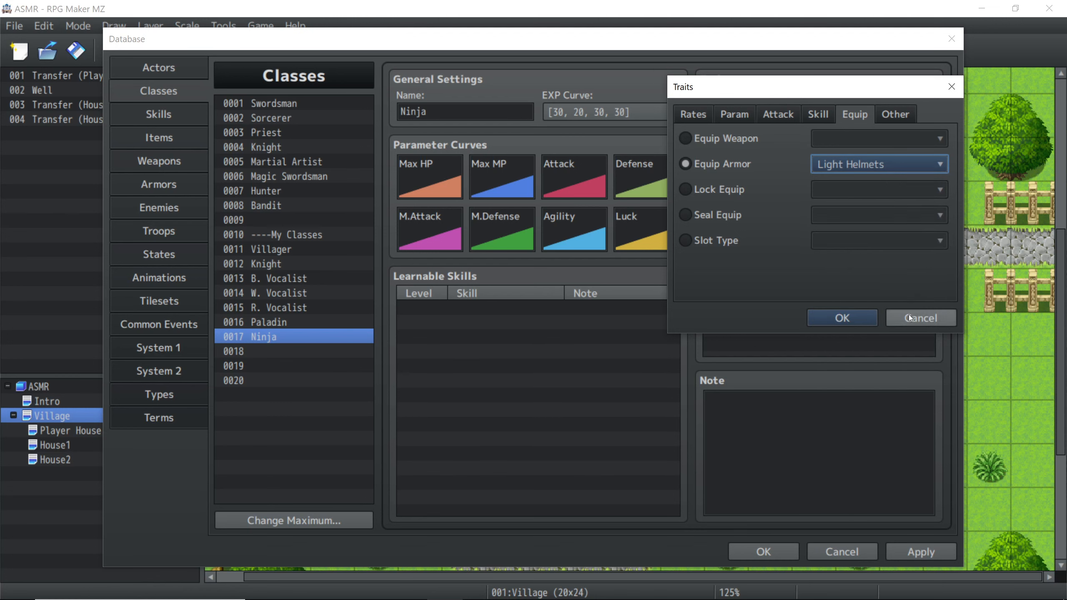
left_click(841, 318)
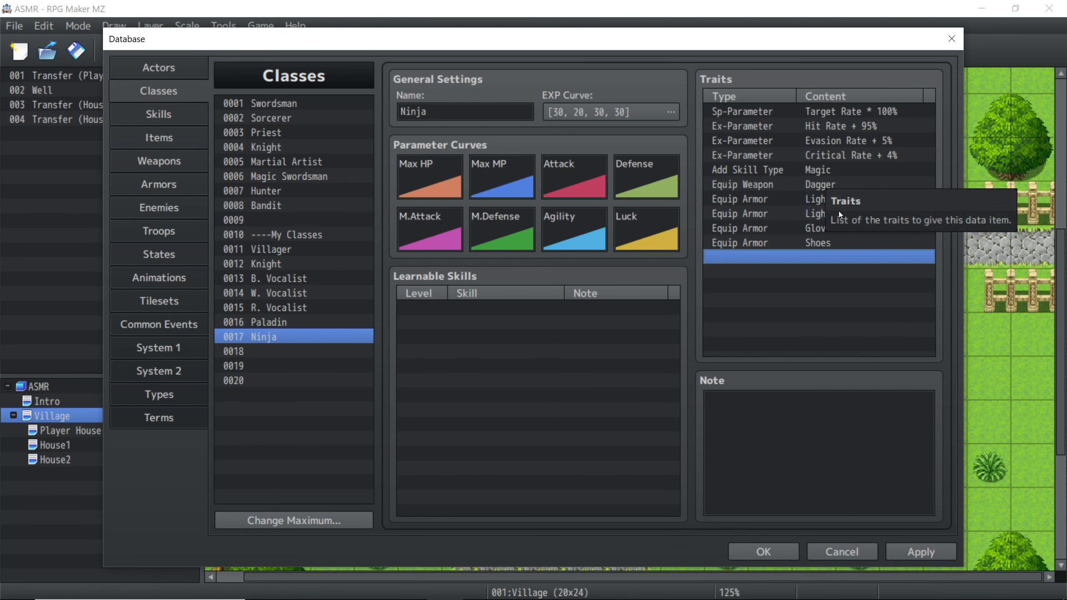
Step: Add a Slot Type trait set to Dual Wield to the Ninja class
double_click(809, 258)
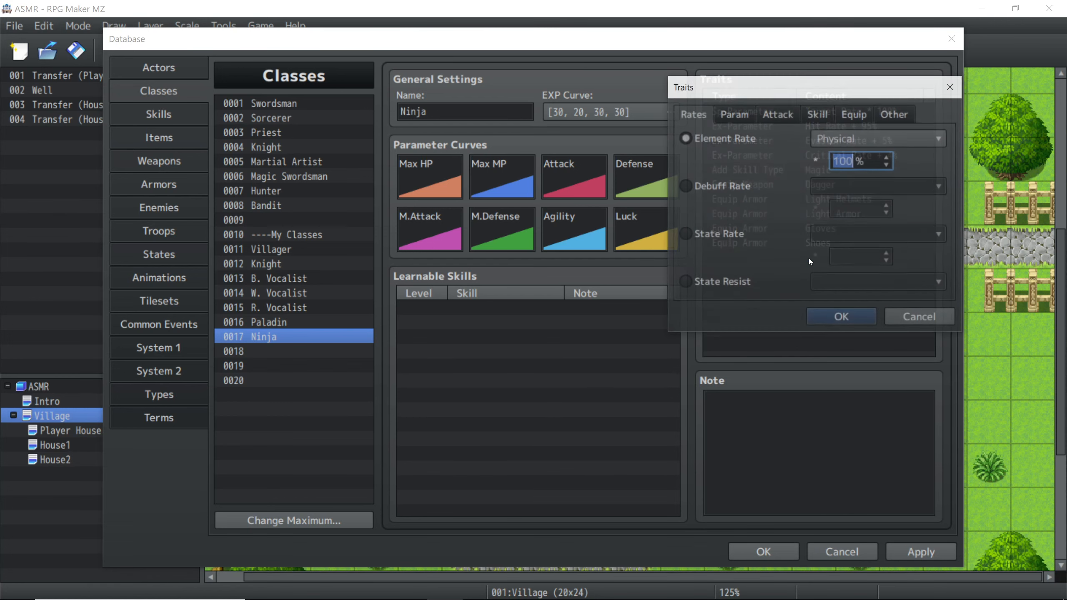
left_click(853, 115)
left_click(710, 240)
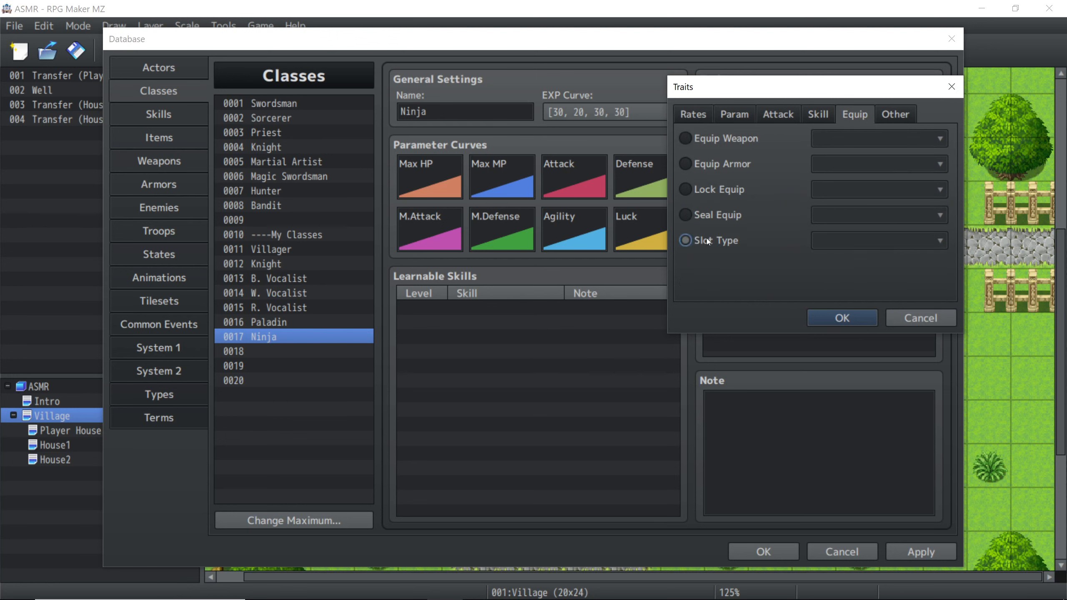
left_click(825, 246)
left_click(711, 274)
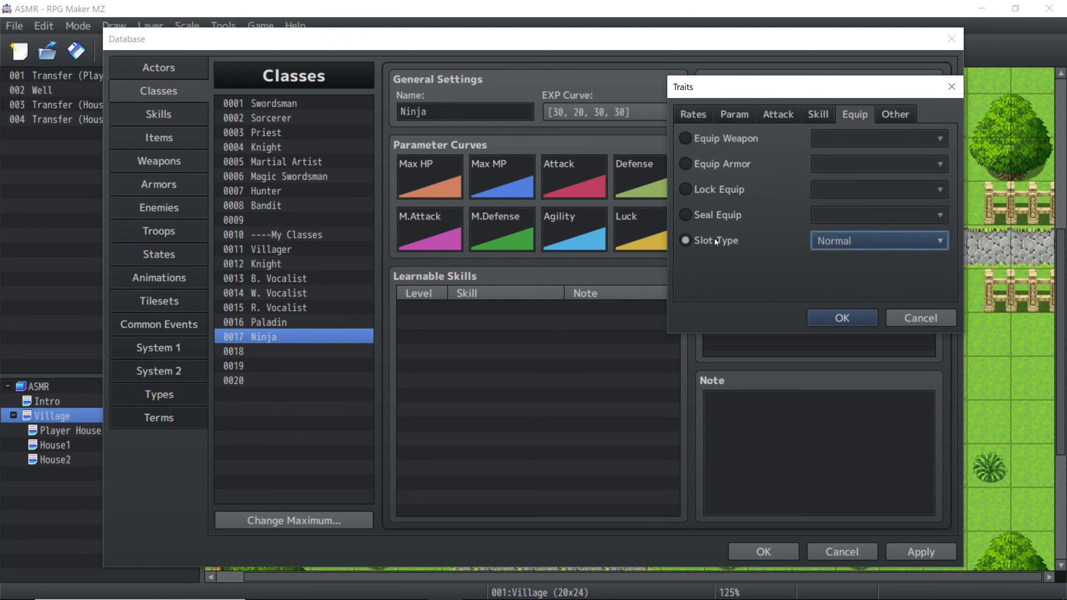
left_click(853, 244)
left_click(847, 273)
left_click(858, 321)
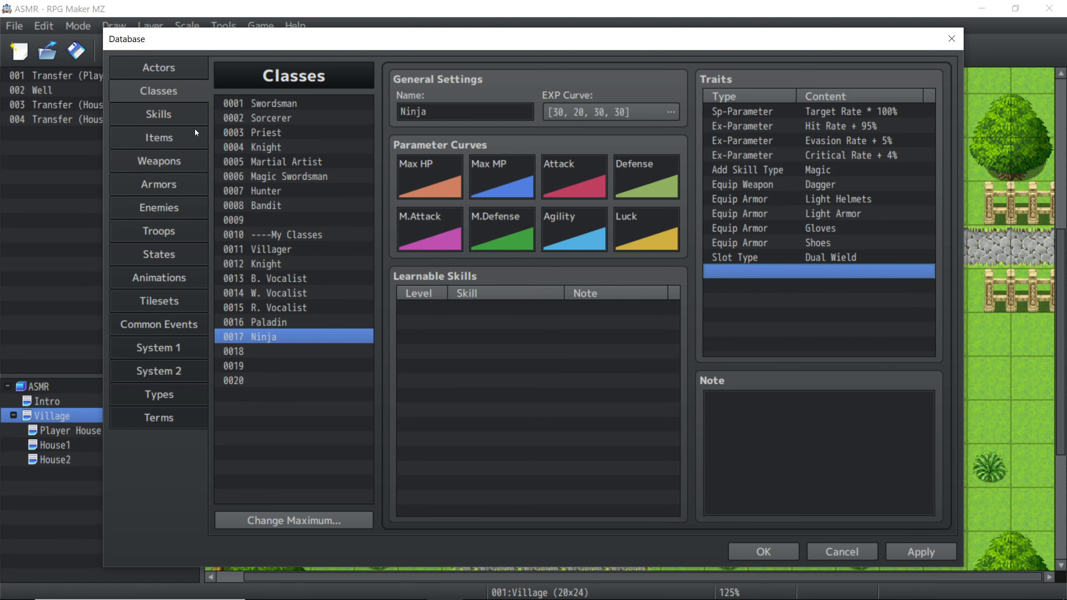
Step: Set the class of the actor Alistair to 0017 Ninja, then apply the changes and close the database
left_click(186, 120)
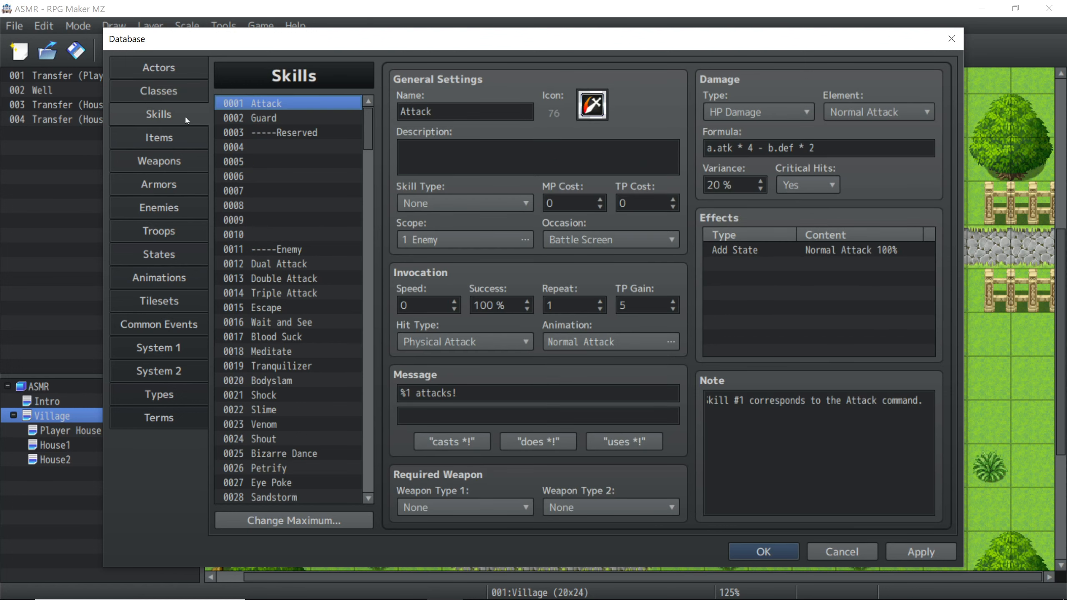
left_click(167, 64)
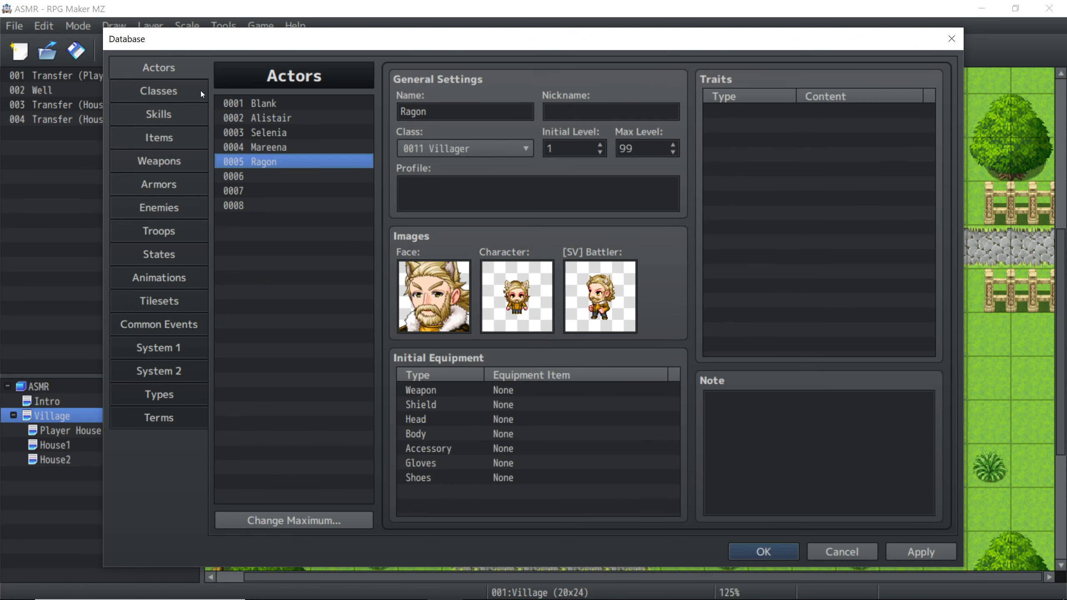
left_click(271, 118)
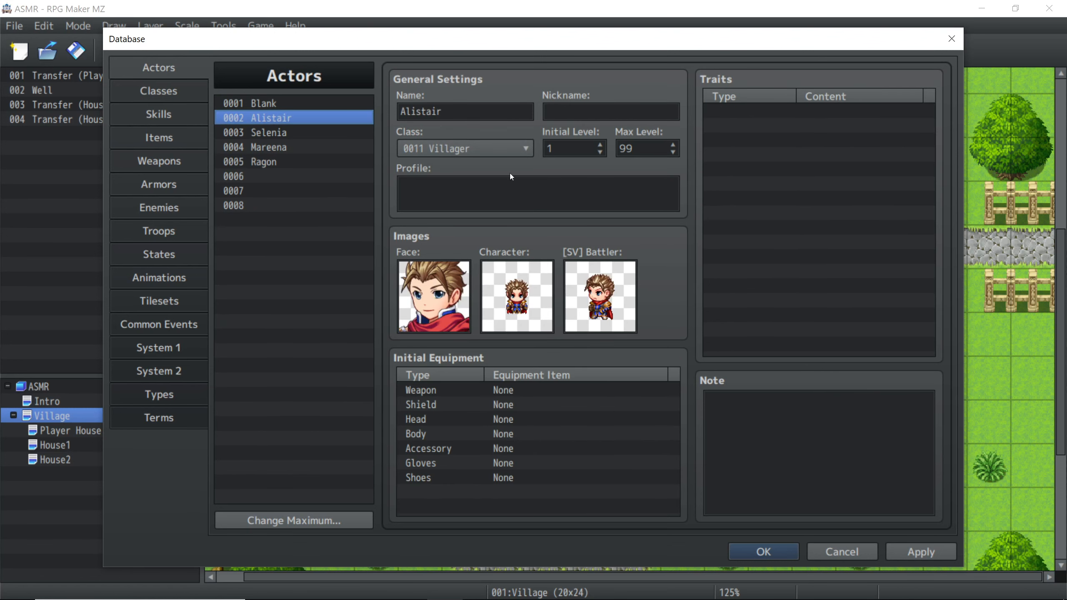
left_click(479, 149)
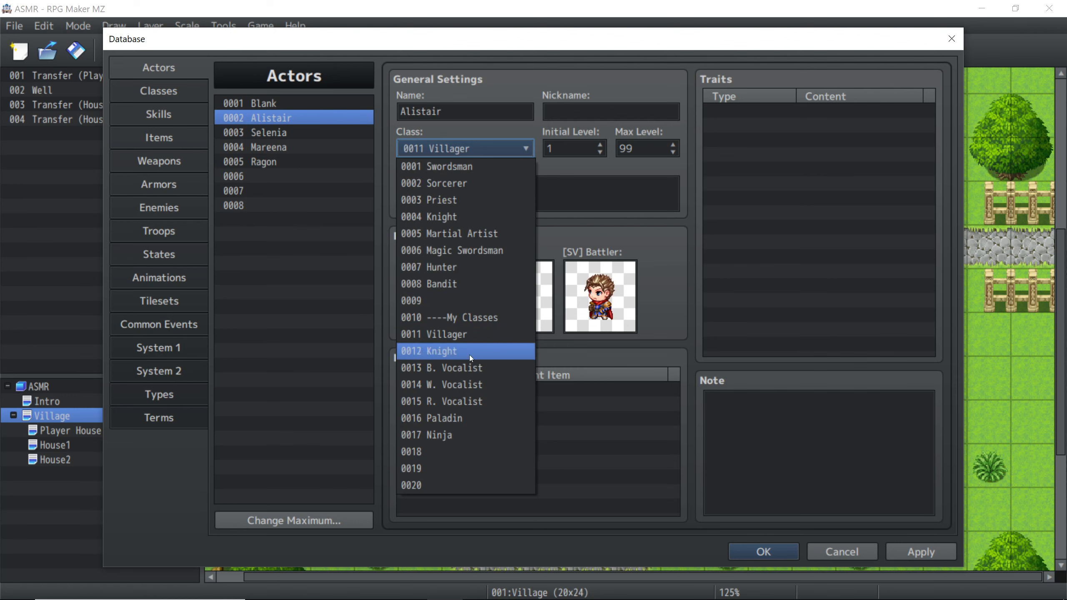
left_click(467, 435)
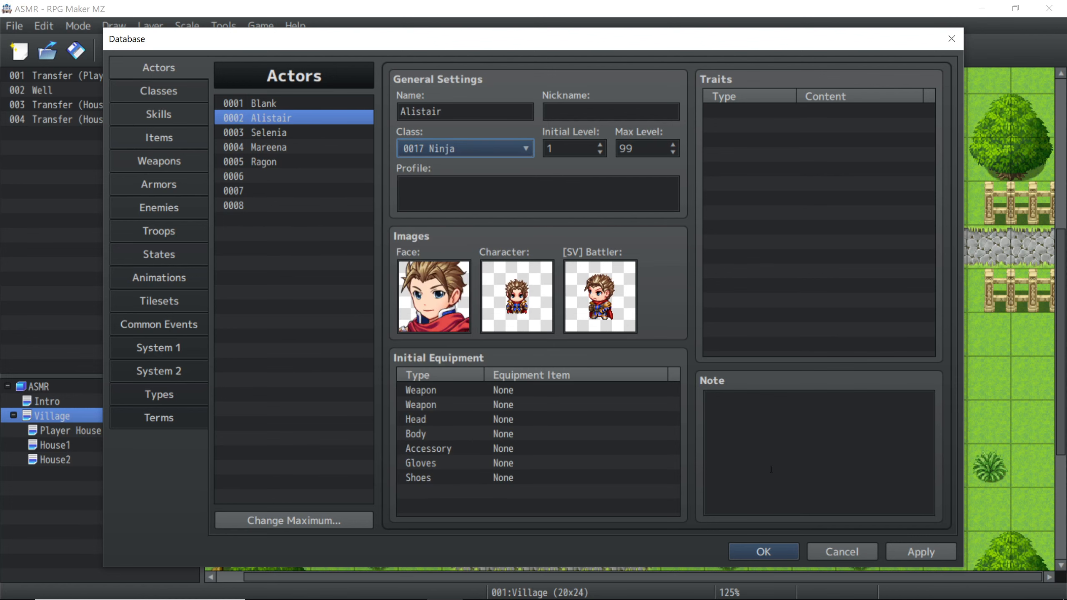
left_click(914, 547)
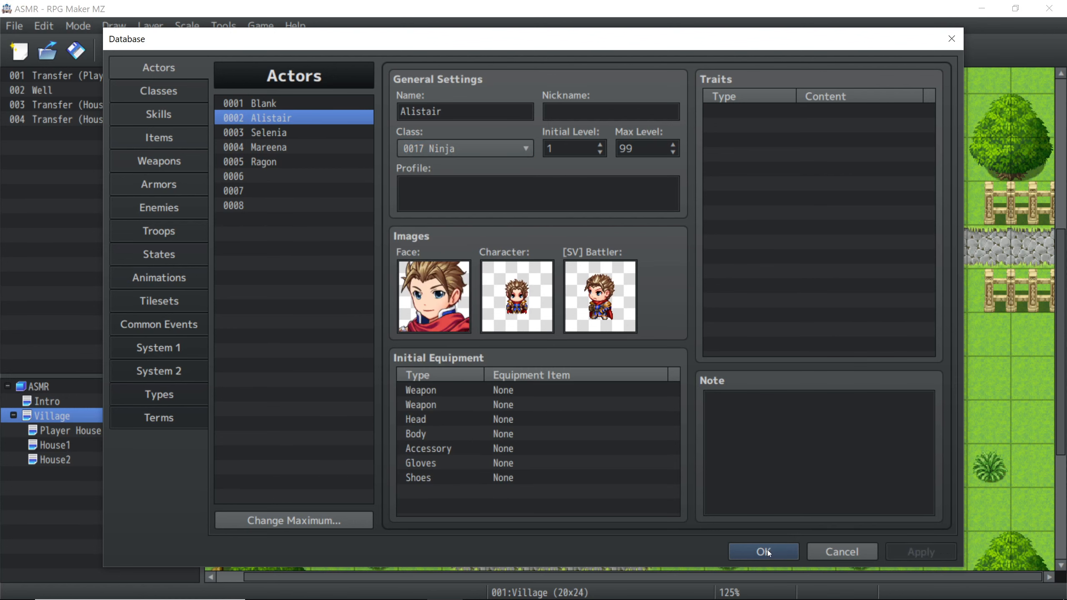
left_click(767, 551)
Step: Start a playtest, saving the changes to the game, and begin a new game
left_click(897, 57)
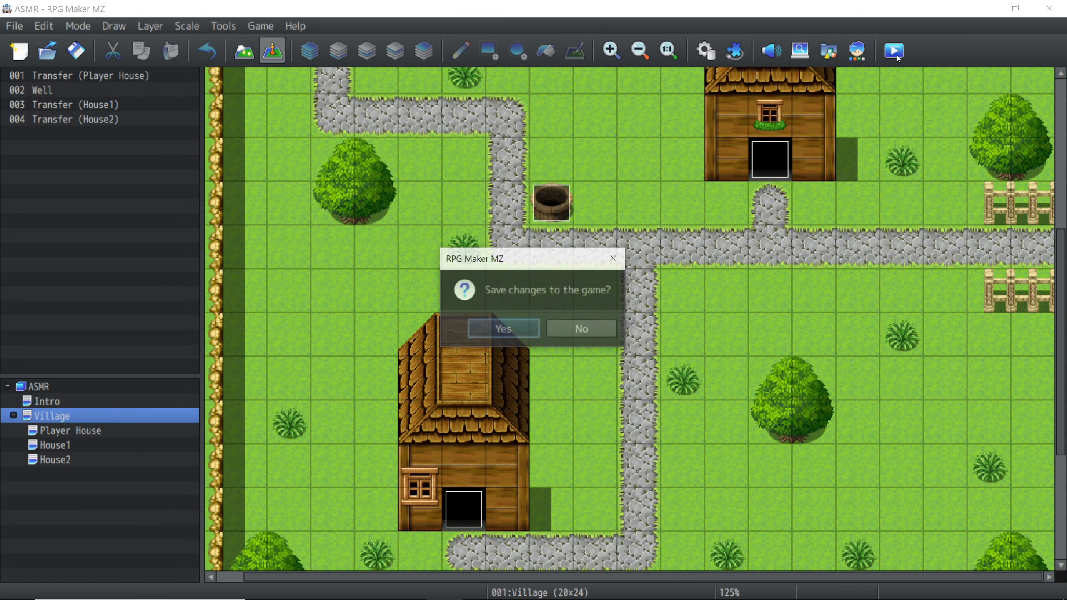
left_click(525, 335)
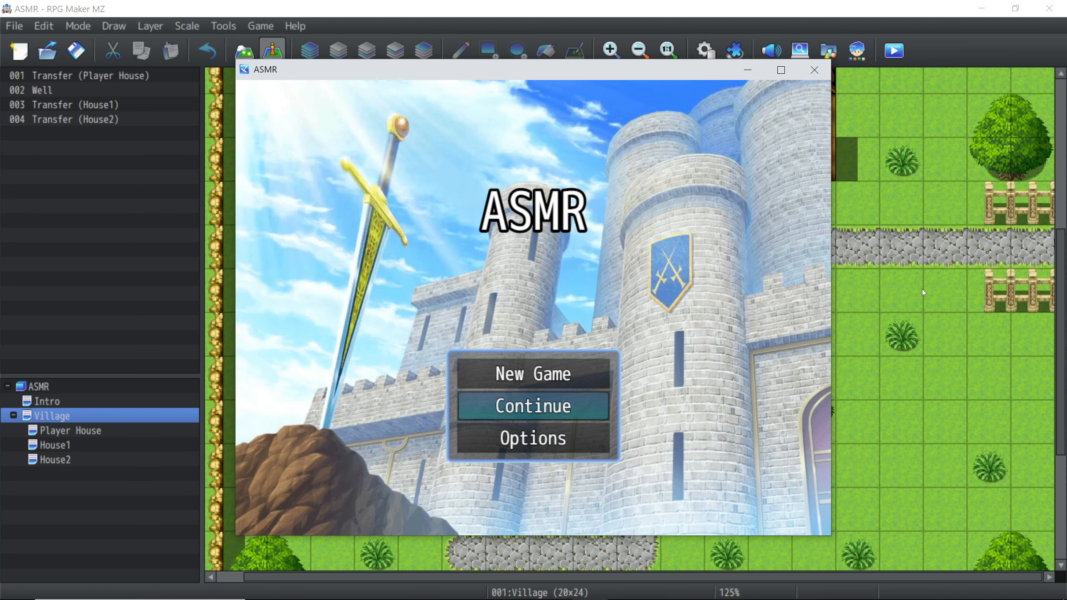
key("Up")
key("Return")
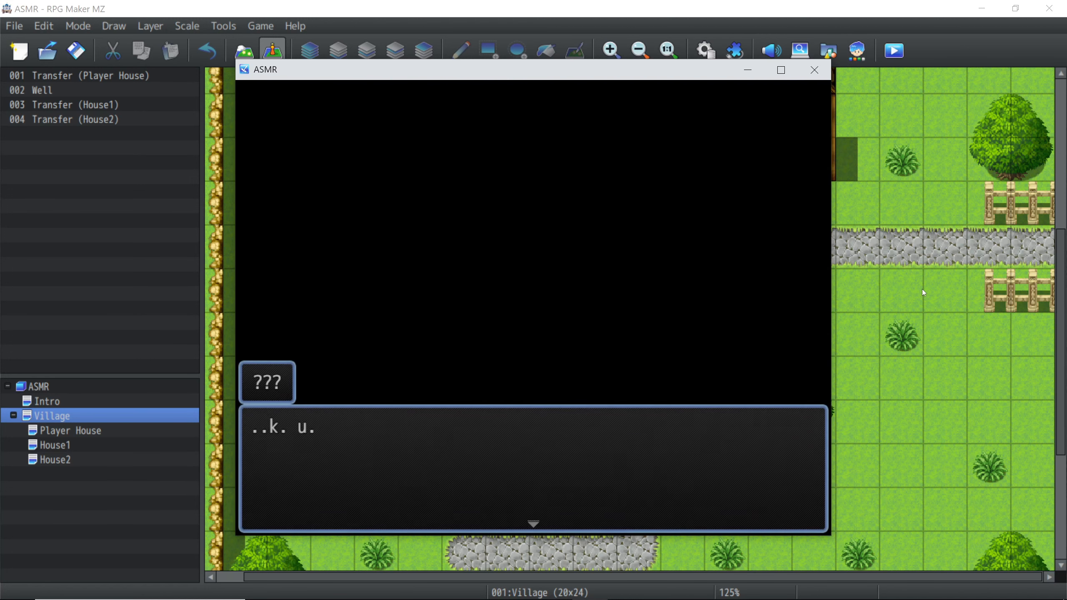
Step: Advance through the intro dialogue and open Alistair's equipment screen in the running game
key("Return")
key("Return")
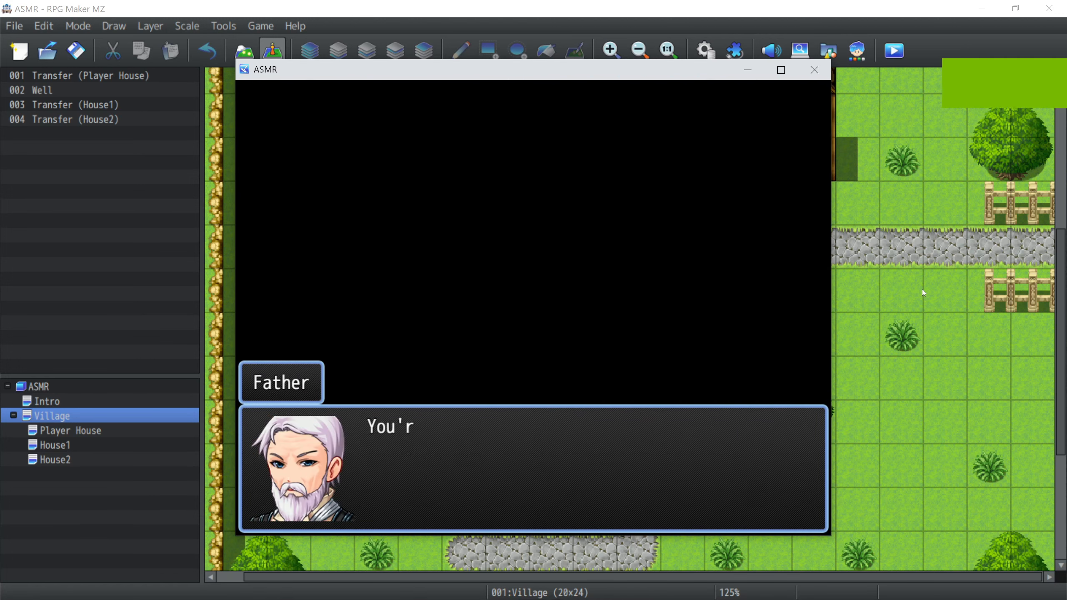
key("Return")
key("Escape")
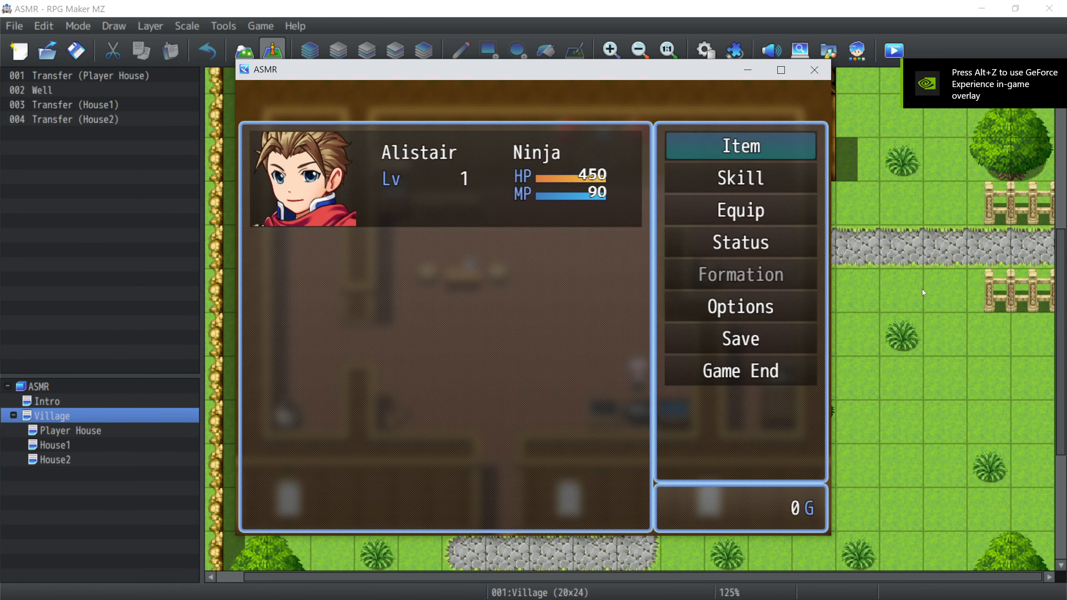
key("Down")
key("Down")
key("Return")
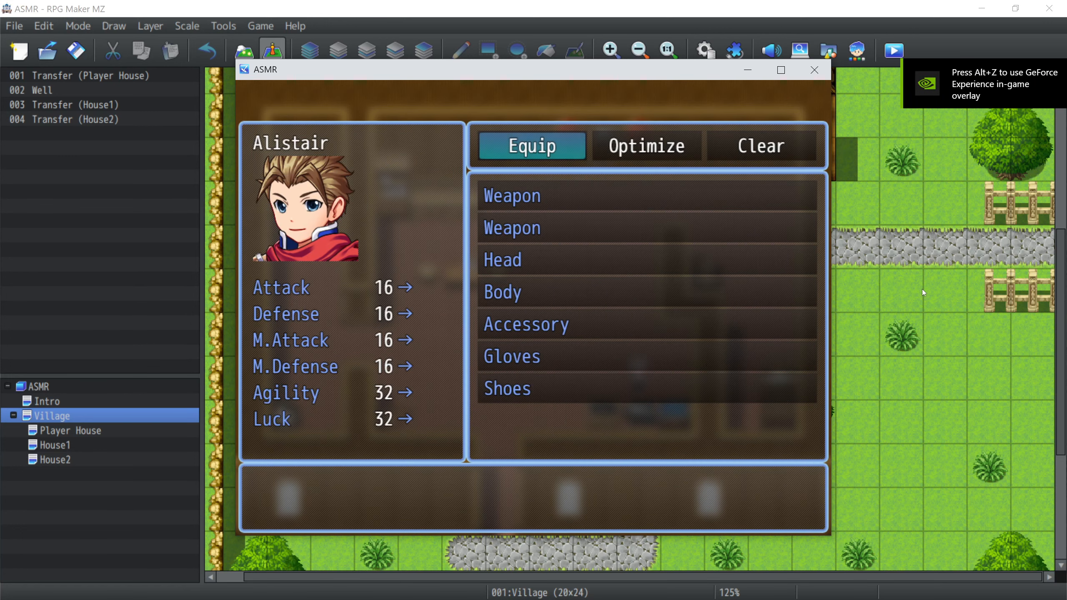
Step: Examine both of Alistair's weapon slots and the equipment selectable for them
key("Return")
key("Return")
key("Escape")
key("Down")
key("Return")
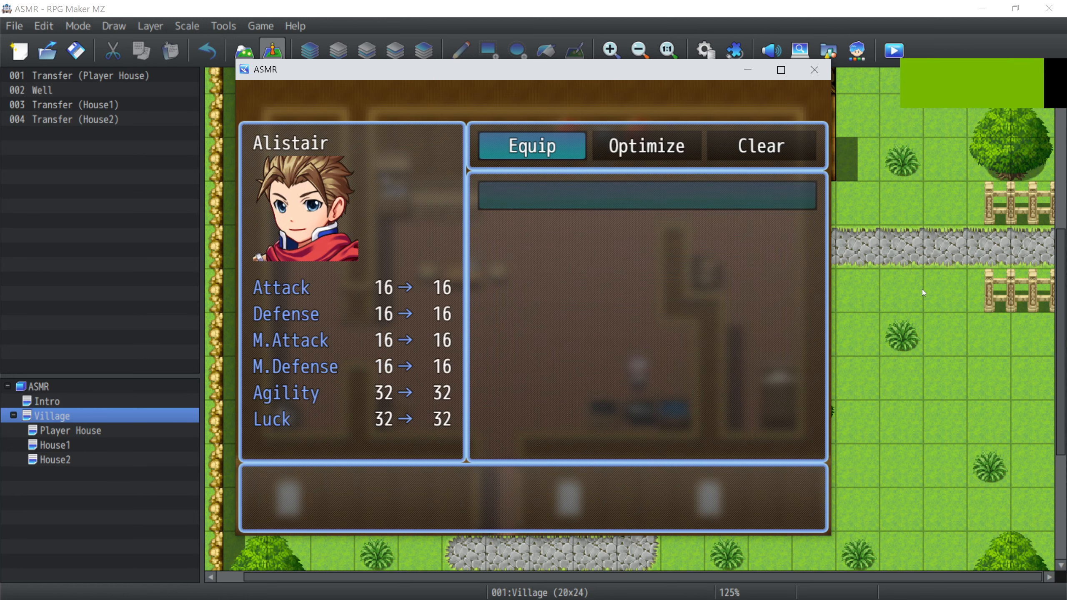
key("Escape")
key("Down")
key("Up")
key("Up")
key("Down")
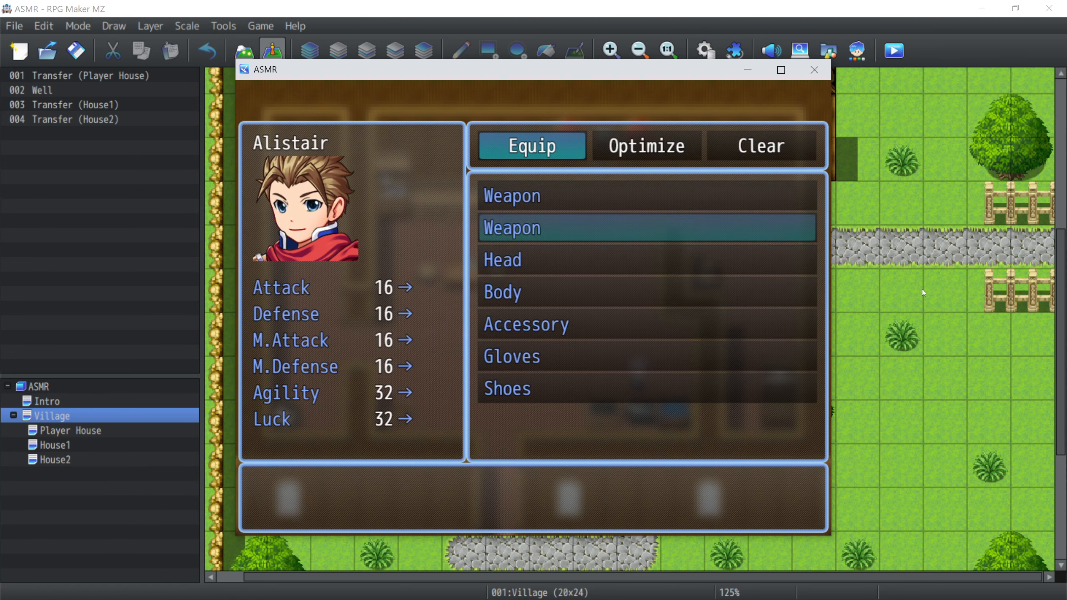
key("Up")
key("Down")
key("Up")
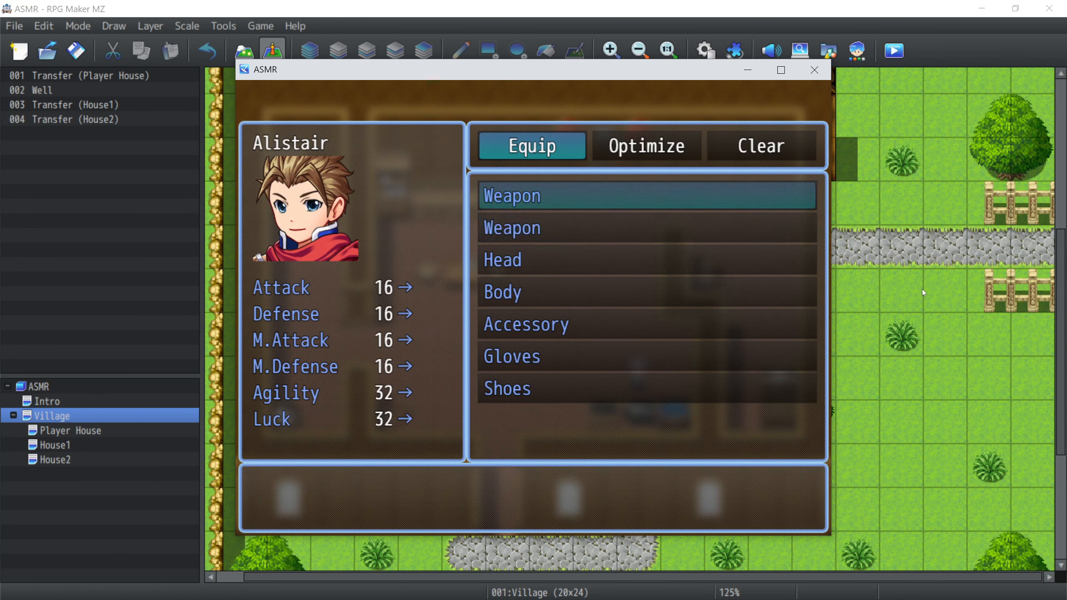
Step: Check Alistair's Head, Body, Accessory, Gloves and Shoes slots, then close the playtest
key("Down")
key("Down")
key("Return")
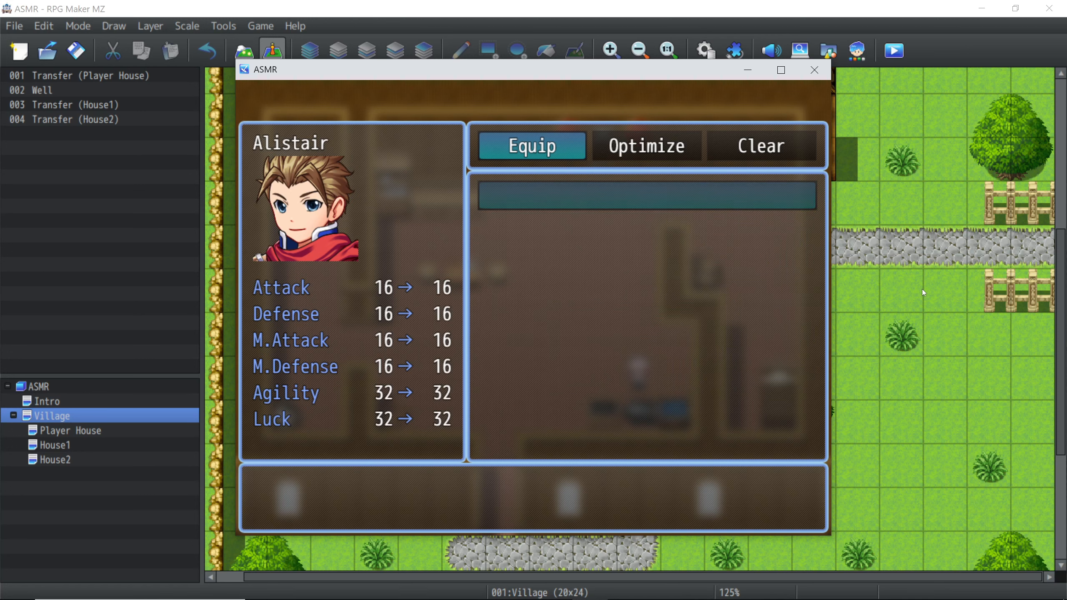
key("Escape")
key("Down")
key("Down")
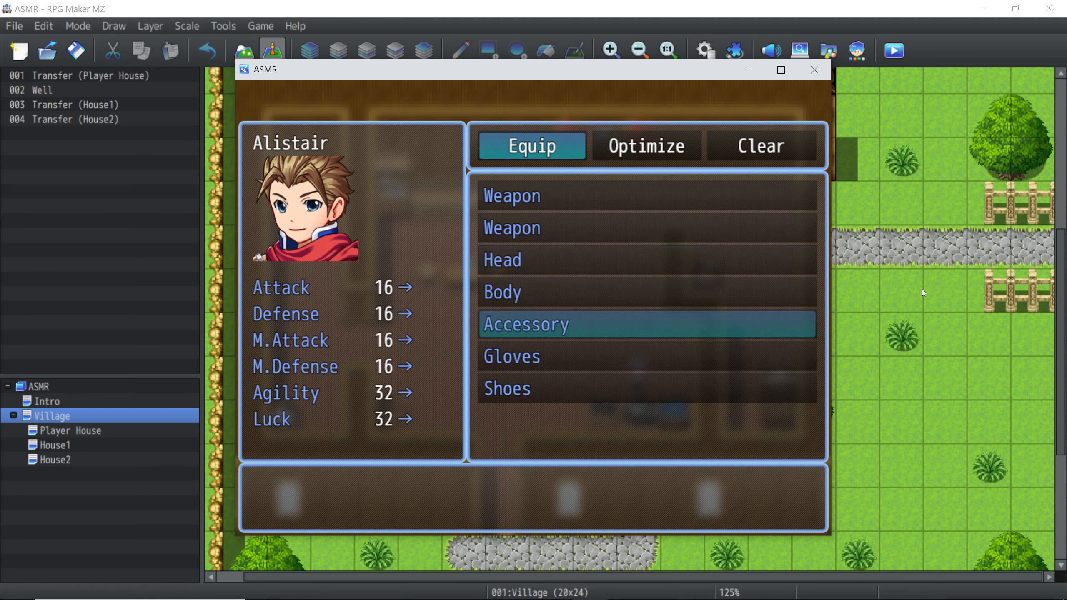
key("Down")
key("Down")
key("Up")
key("Up")
key("Up")
key("Up")
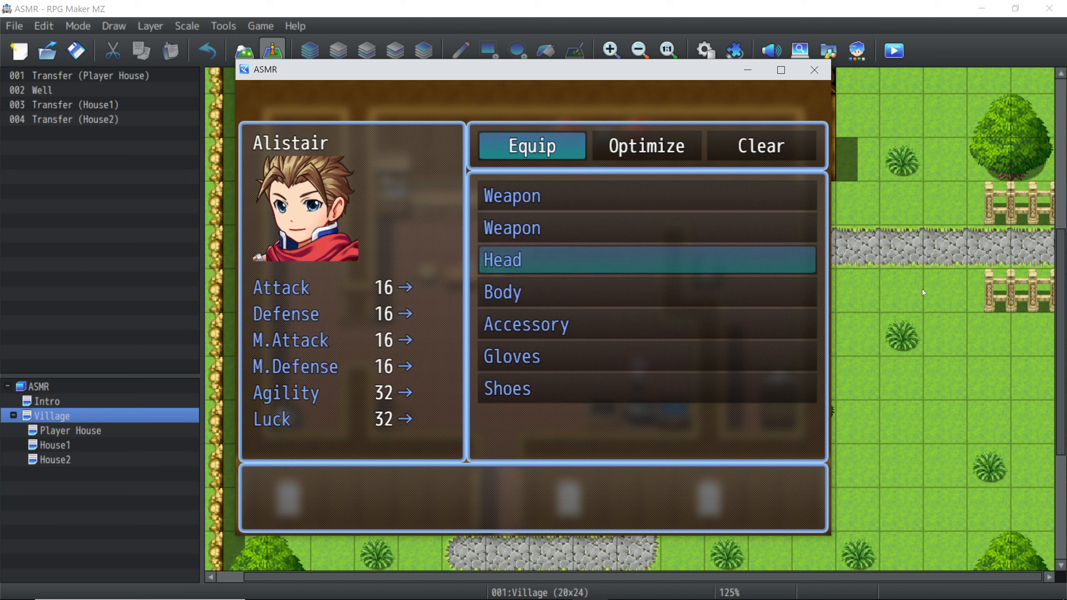
key("Down")
key("Up")
key("Down")
key("Down")
key("Down")
key("Down")
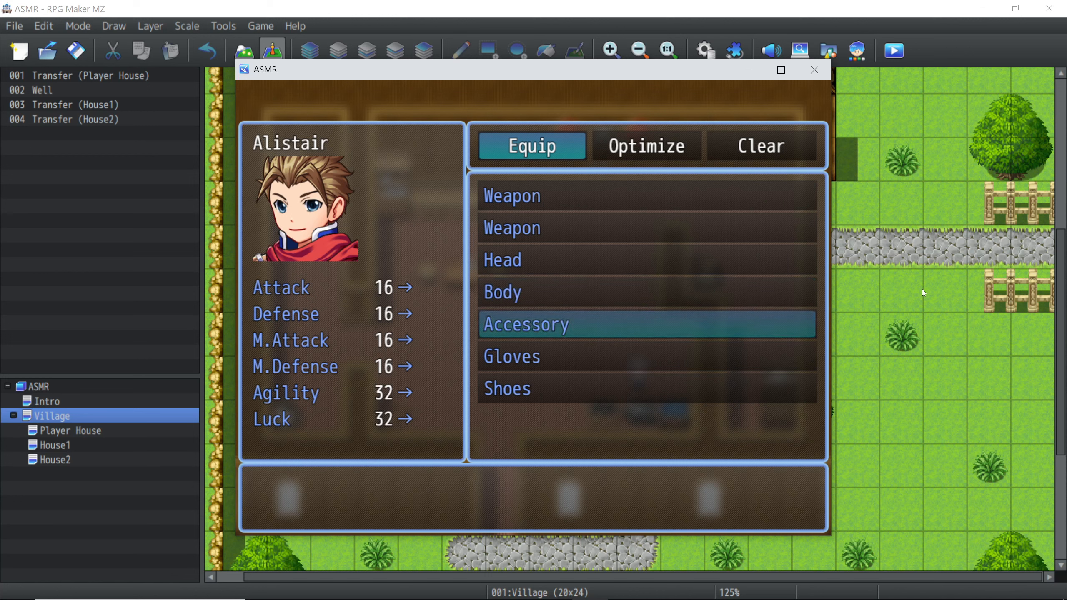
key("Up")
key("Up")
left_click(815, 70)
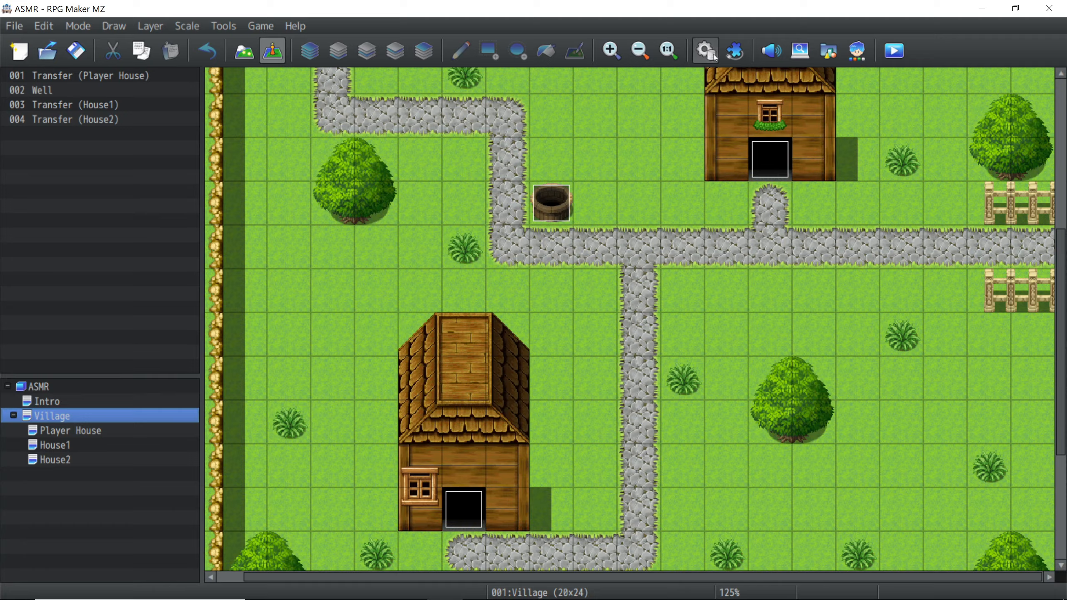
Step: Reopen the database and apply quick setting B to the Ninja class's Max HP curve and C to its Max MP curve
left_click(705, 51)
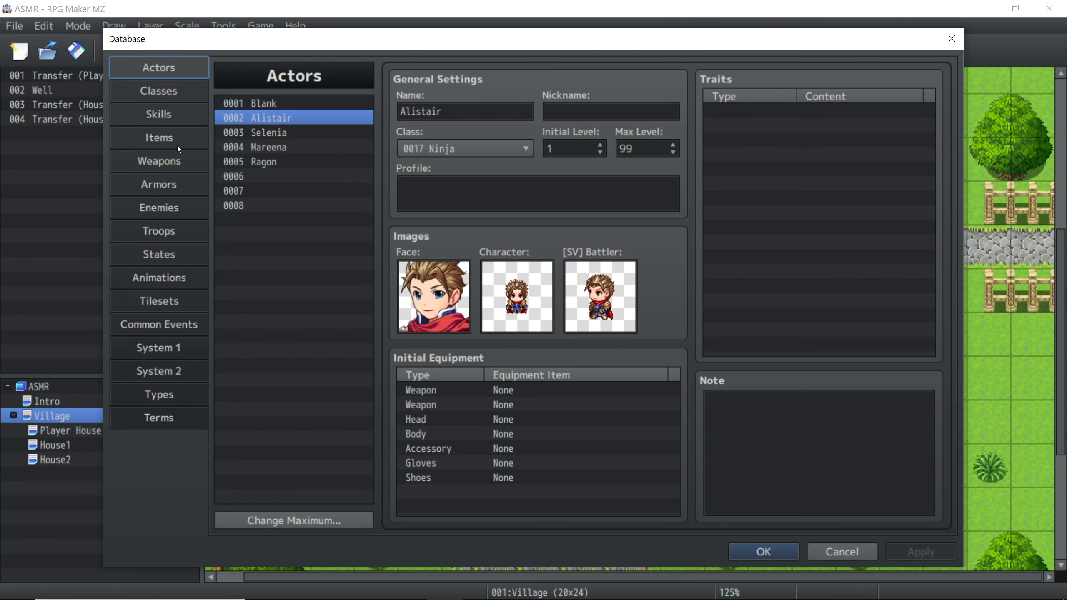
left_click(168, 114)
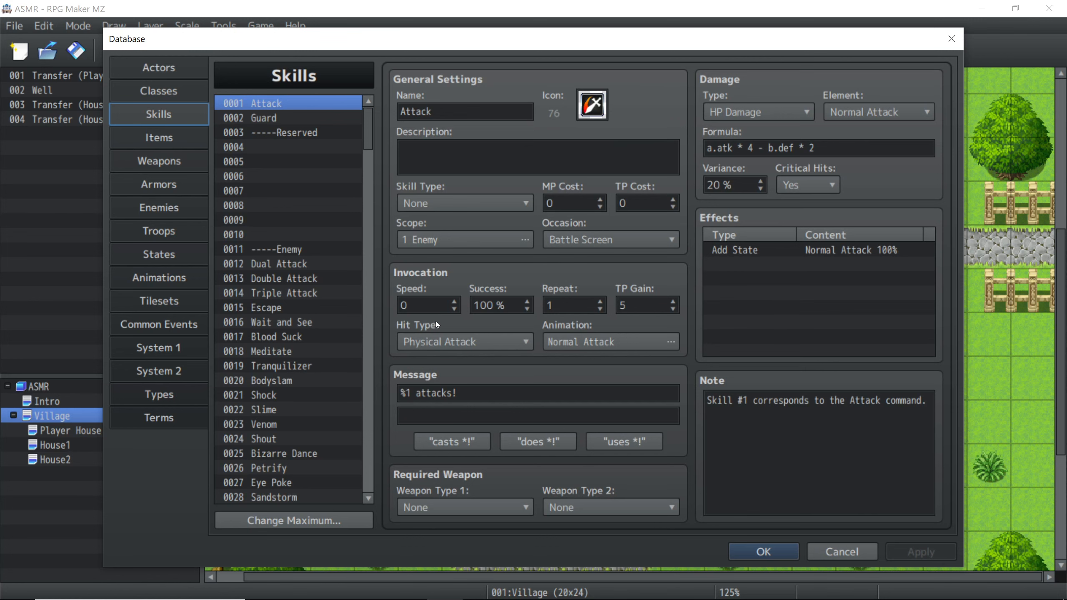
left_click(161, 91)
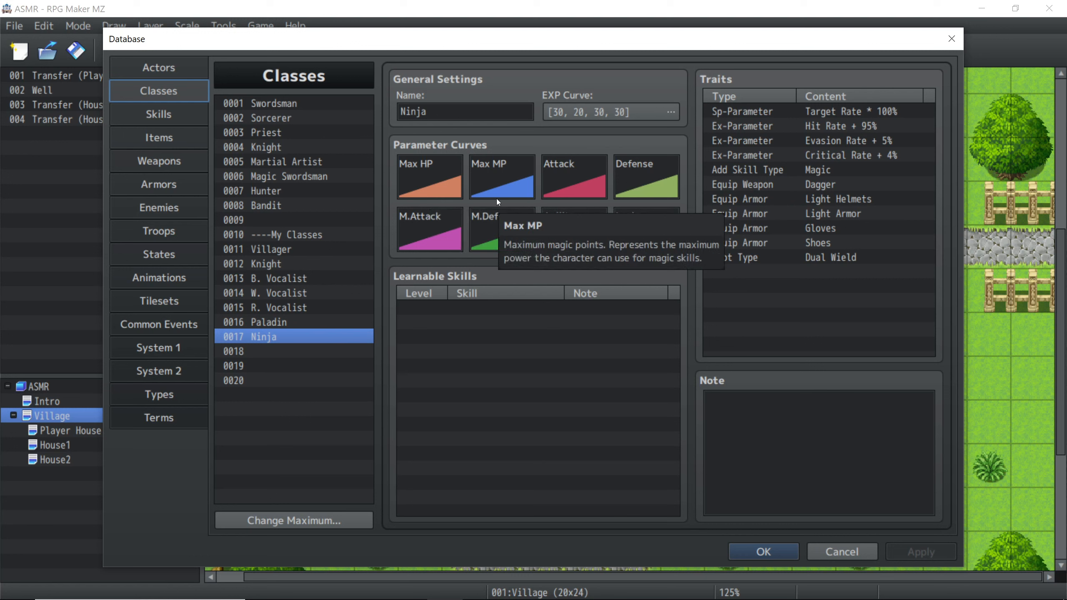
double_click(440, 174)
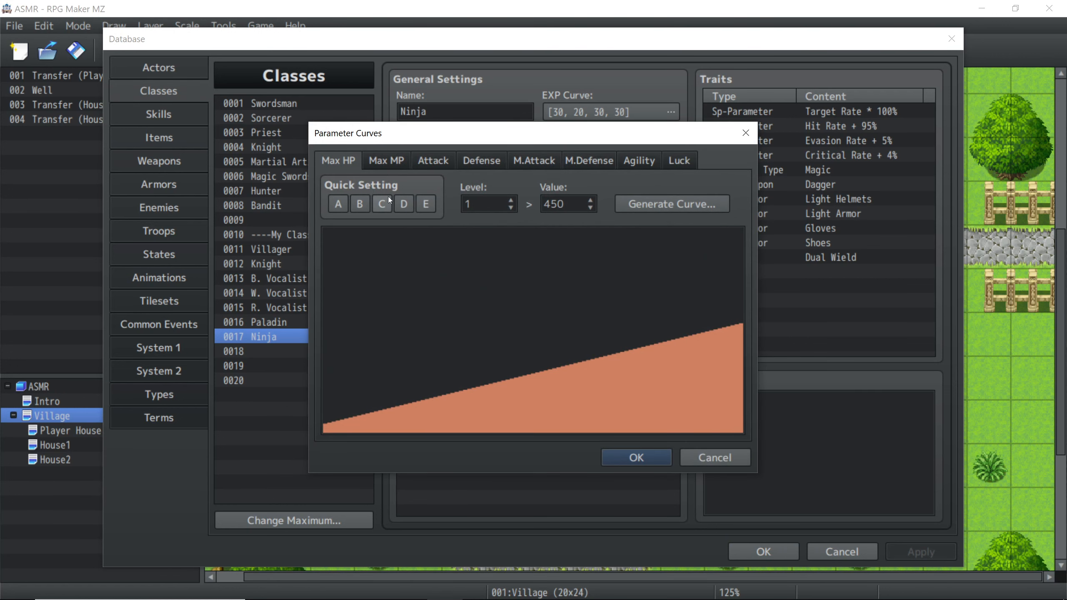
left_click(359, 204)
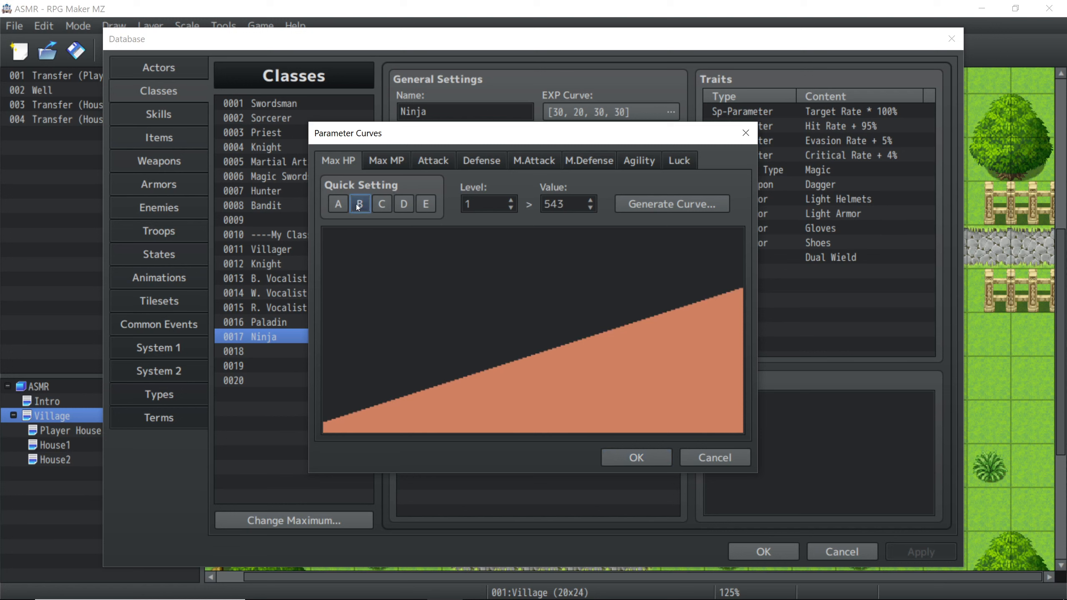
left_click(394, 161)
left_click(380, 204)
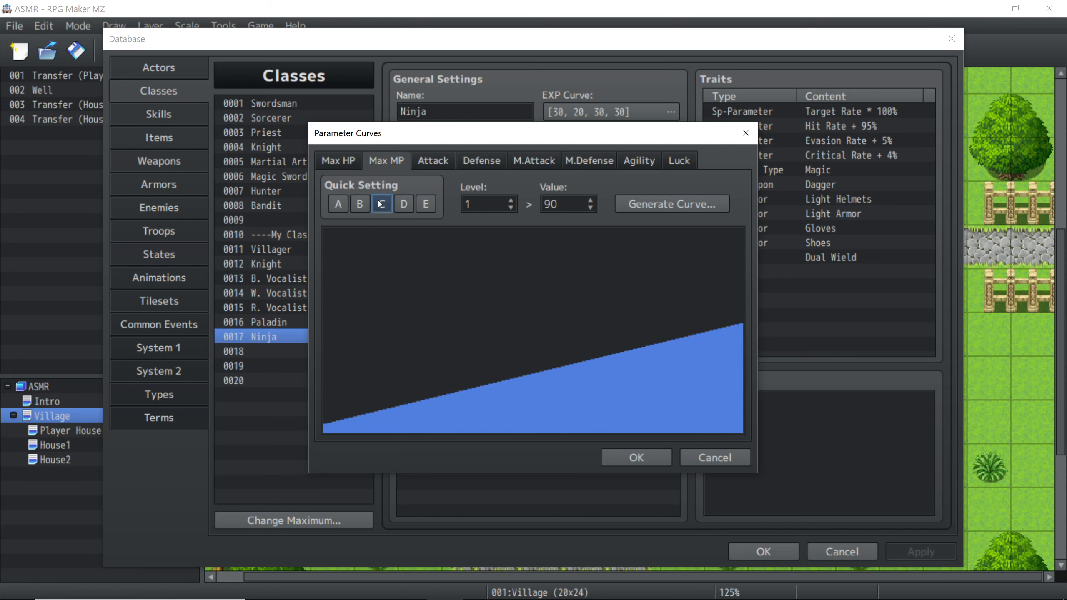
Step: Apply quick setting B to the Ninja's Attack curve and C to its Defense curve
left_click(440, 163)
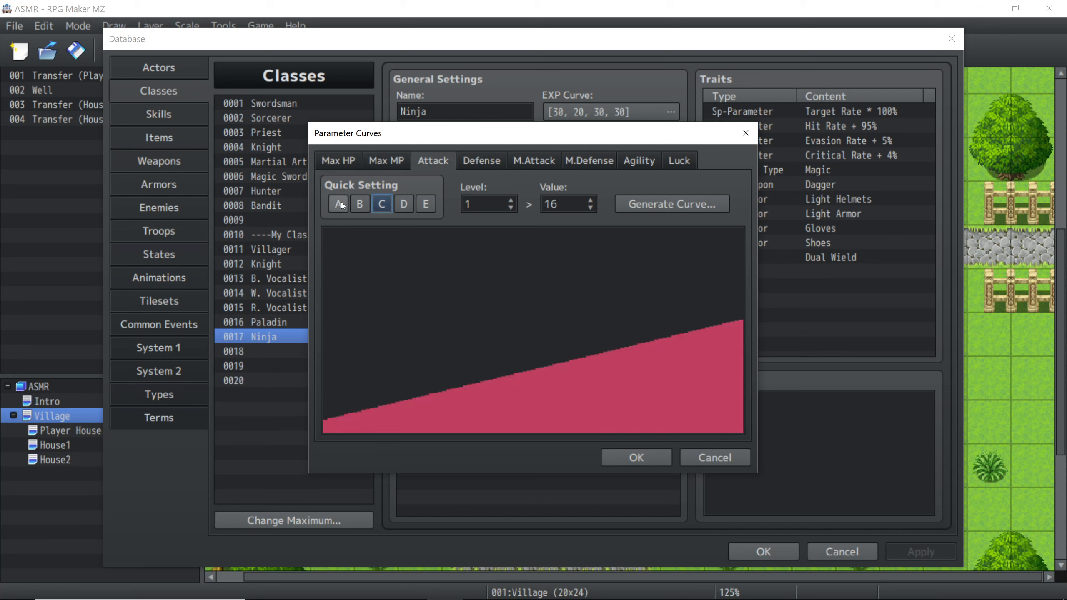
left_click(360, 204)
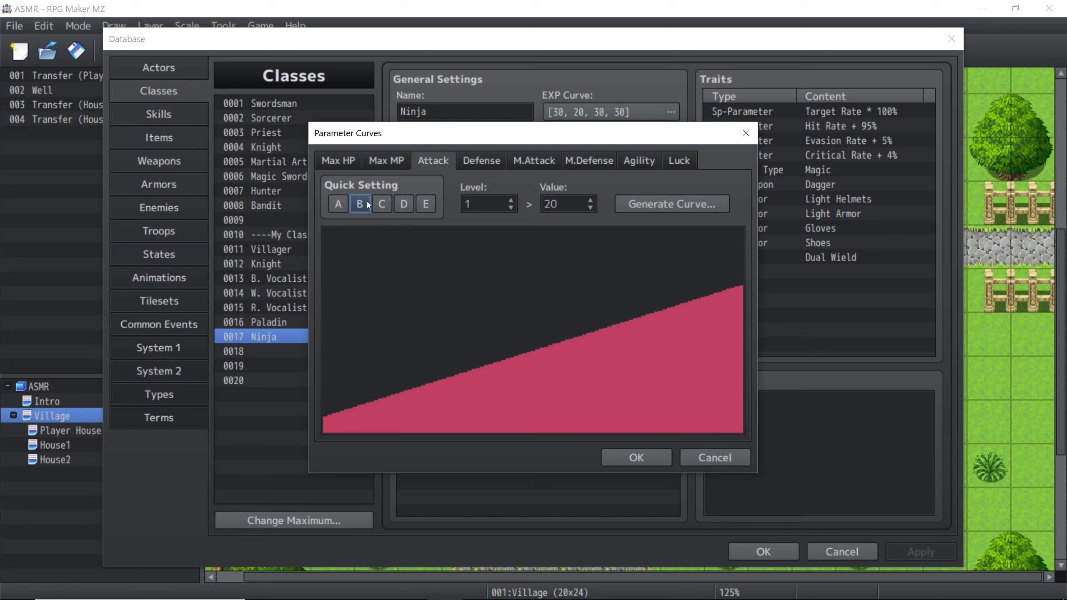
left_click(469, 162)
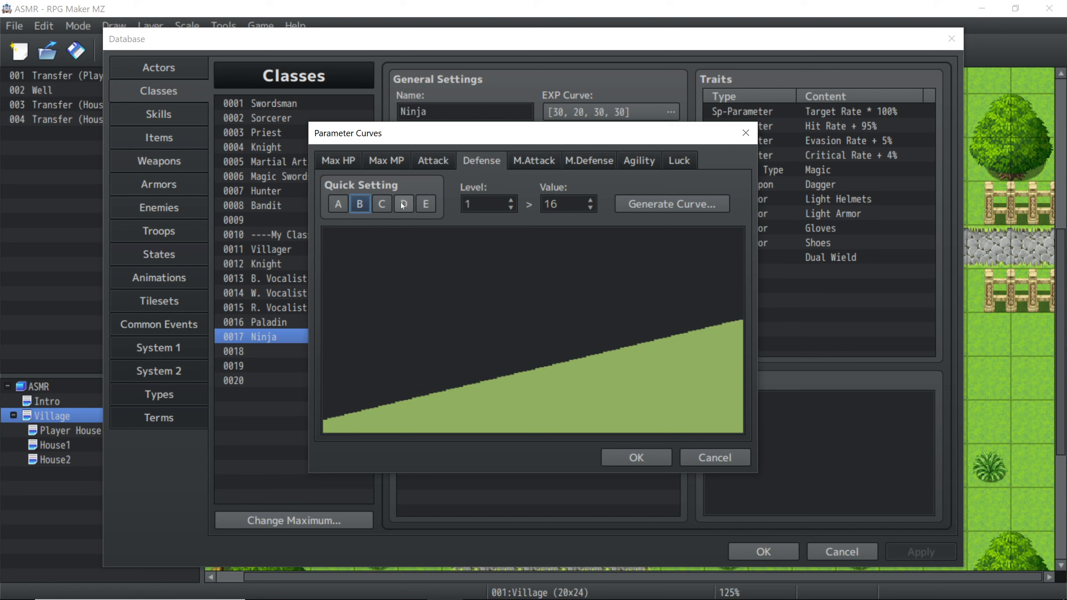
left_click(383, 206)
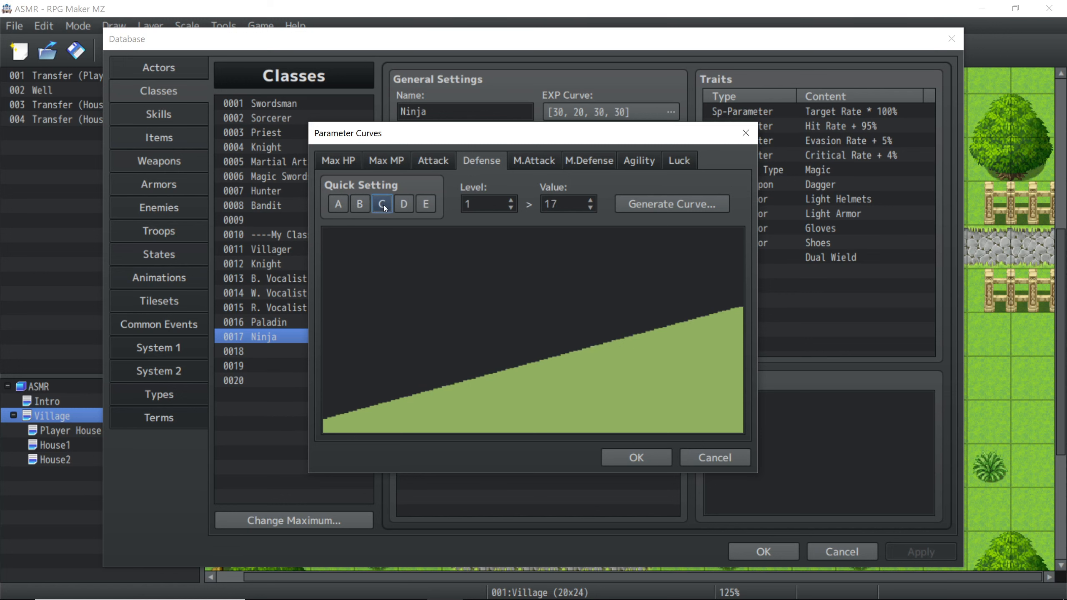
Step: Apply quick setting C to the Ninja's M.Defense curve and A to its Agility curve
left_click(528, 164)
left_click(582, 161)
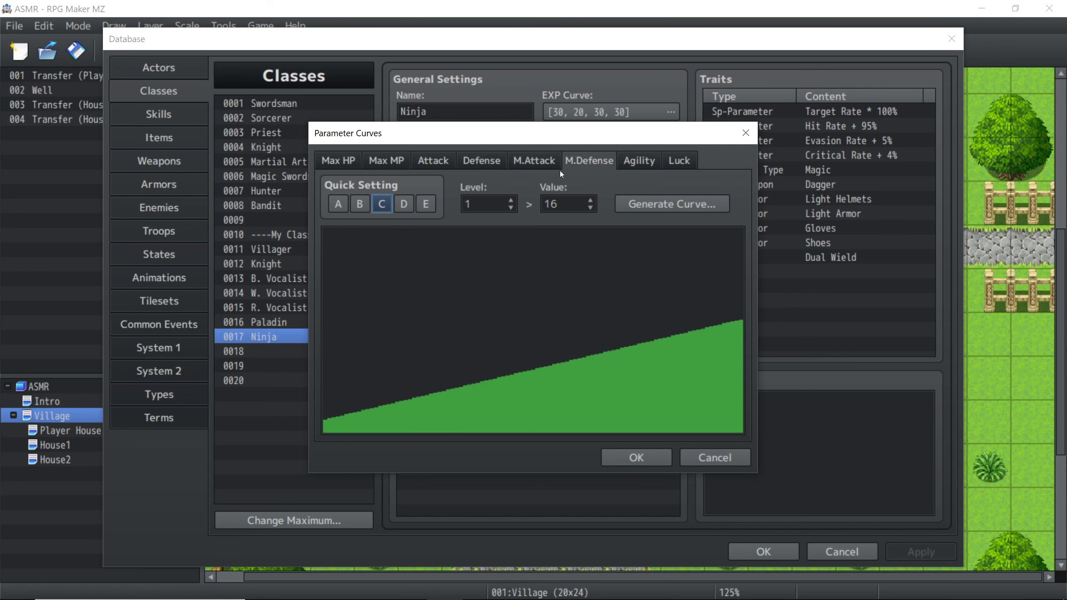
left_click(381, 206)
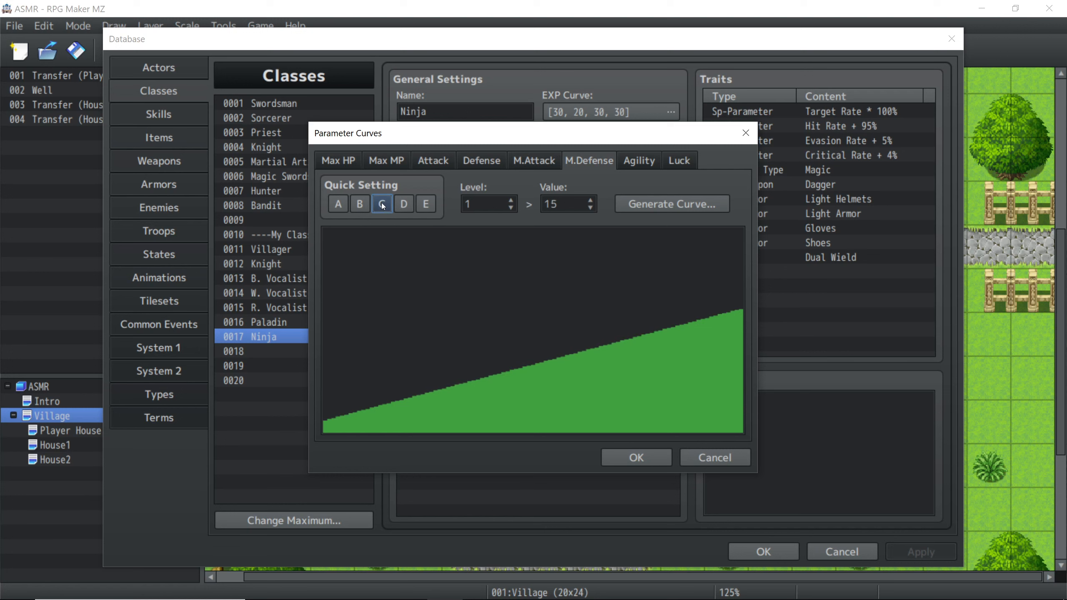
left_click(633, 164)
left_click(338, 204)
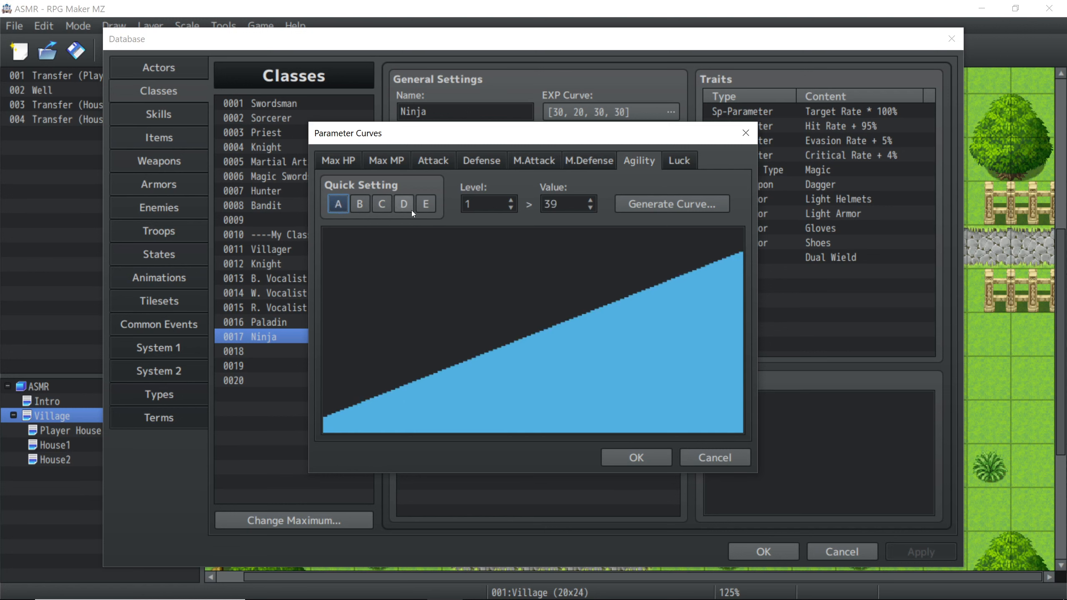
Step: Apply quick setting B to the Ninja's Luck curve and confirm the parameter curves
left_click(684, 161)
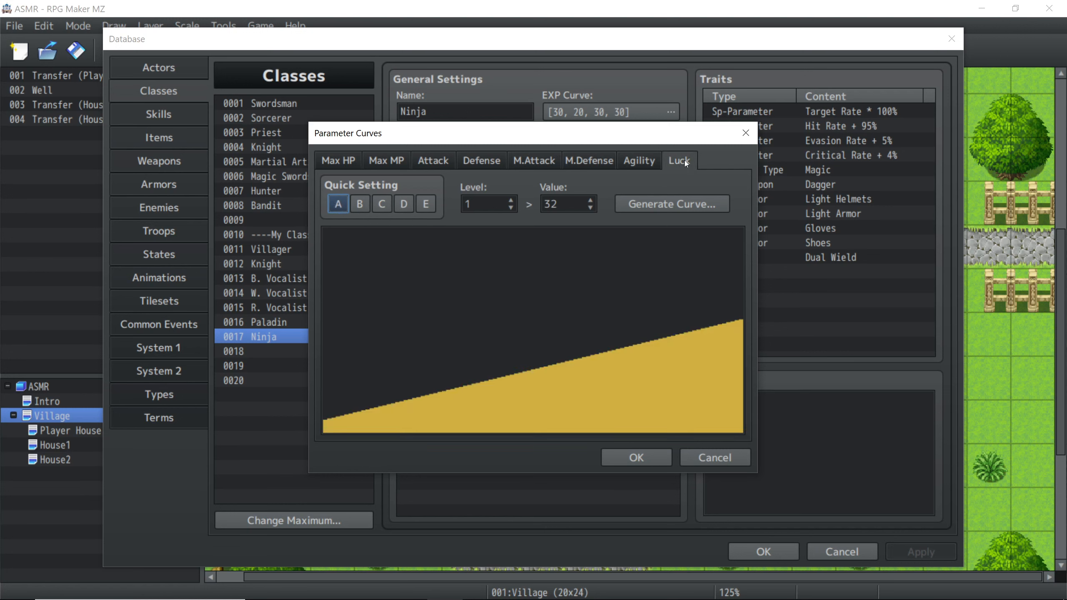
left_click(360, 205)
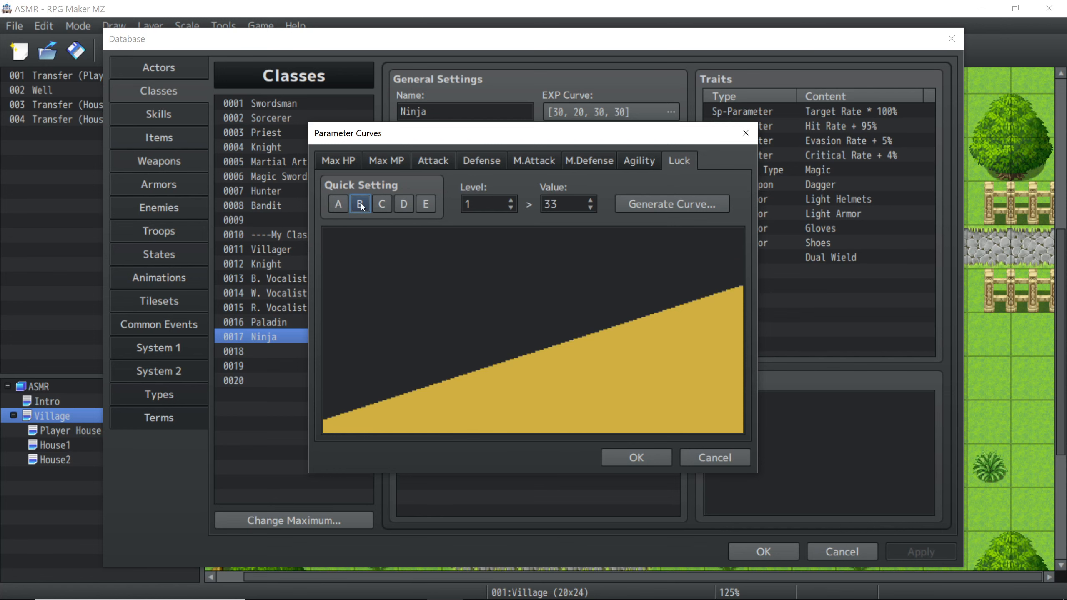
left_click(644, 455)
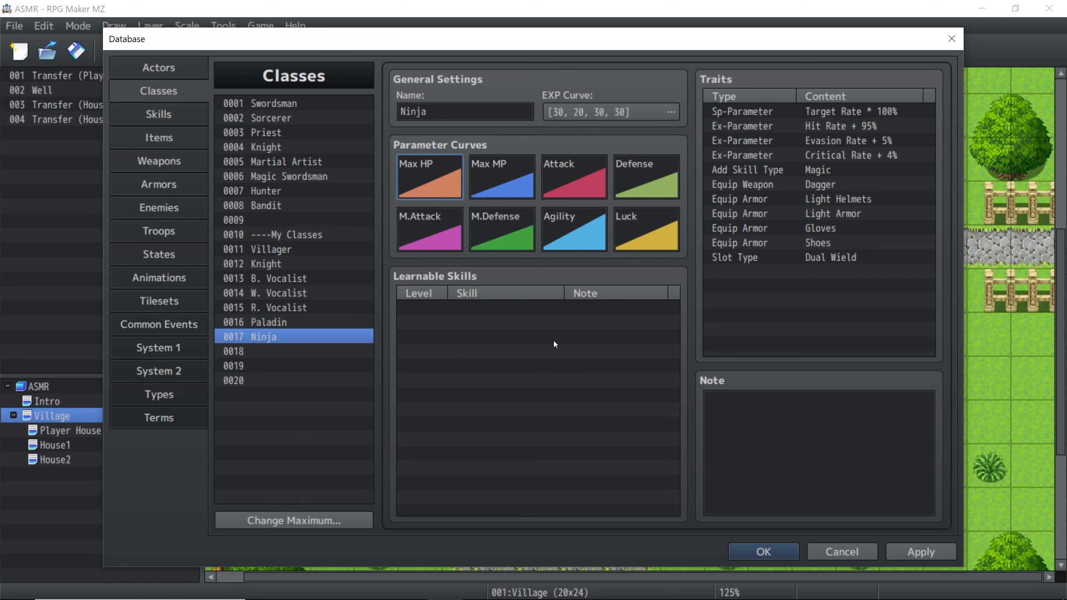
Step: Review the Ninja's learnable skills and traits, compare them with the R. Vocalist class, then view the actor Alistair's settings
mouse_move(553, 342)
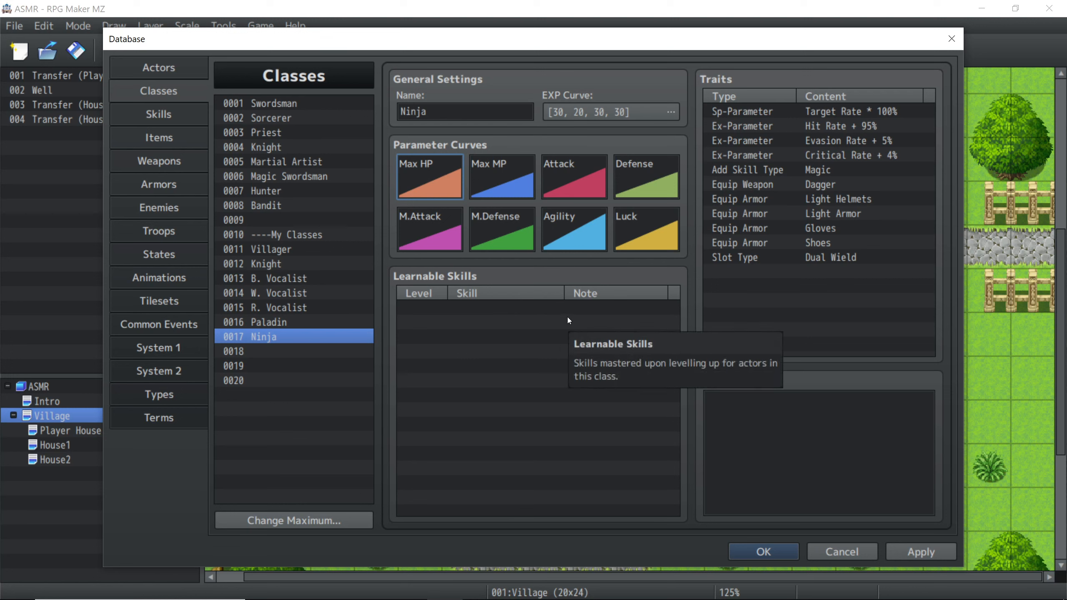
mouse_move(824, 102)
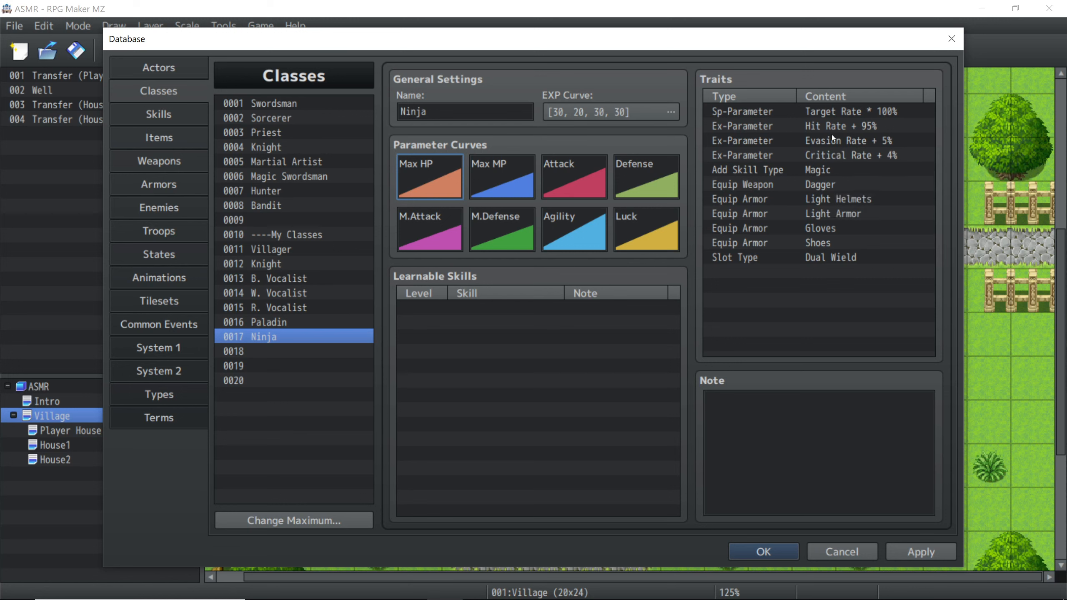
left_click(277, 308)
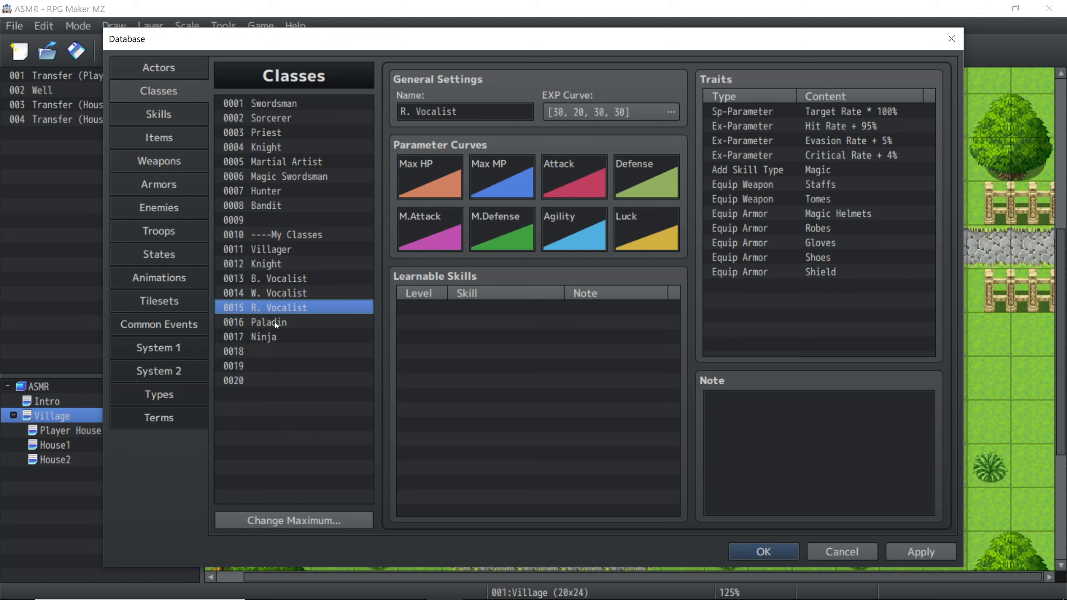
left_click(272, 337)
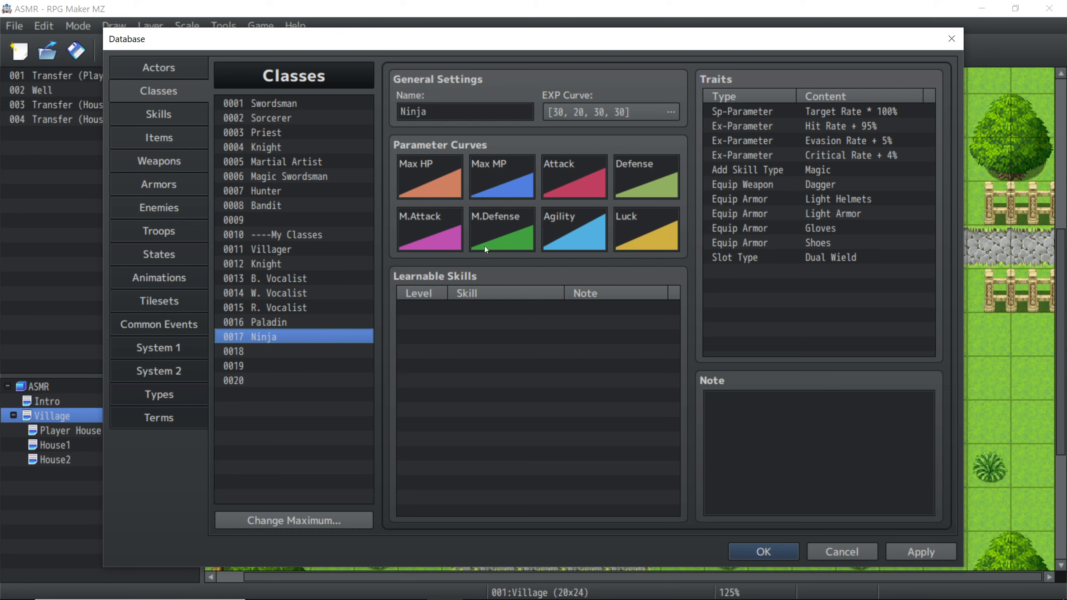
mouse_move(484, 246)
left_click(181, 79)
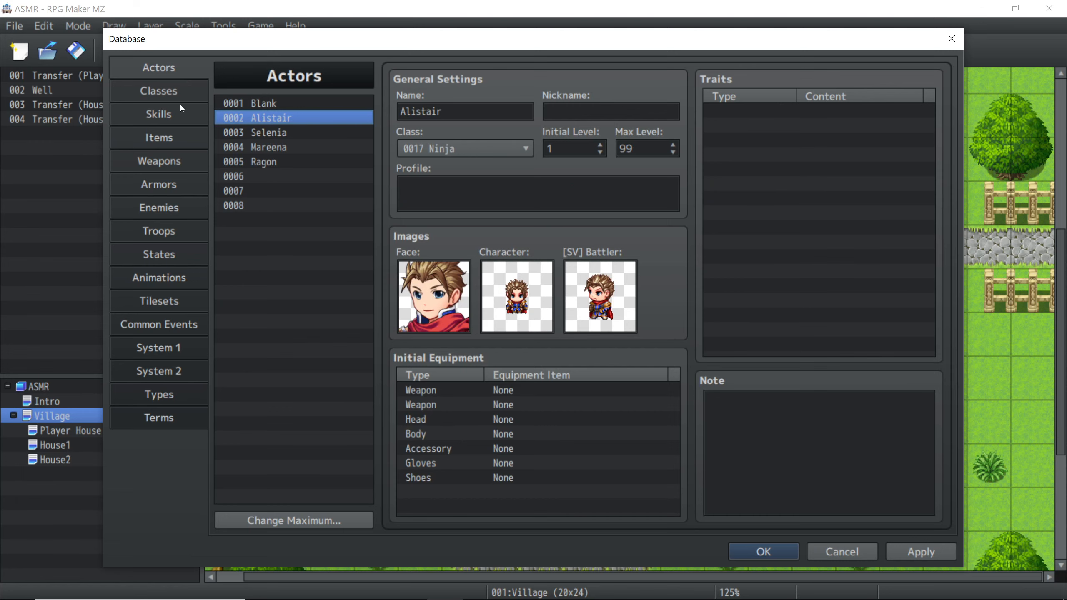
Step: Return to the Ninja class settings and confirm the database changes
left_click(170, 91)
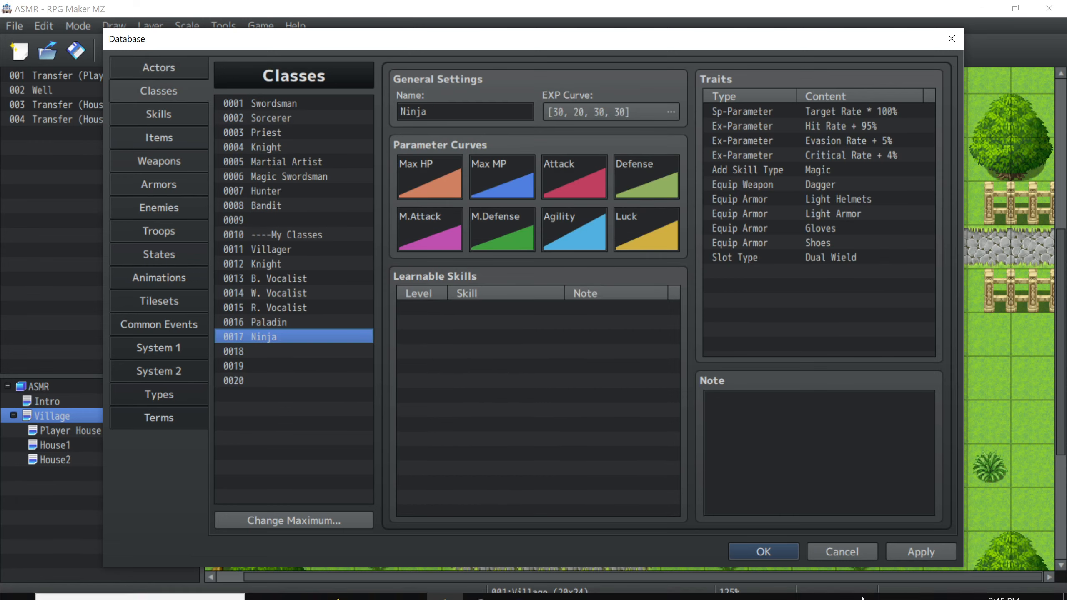
left_click(763, 552)
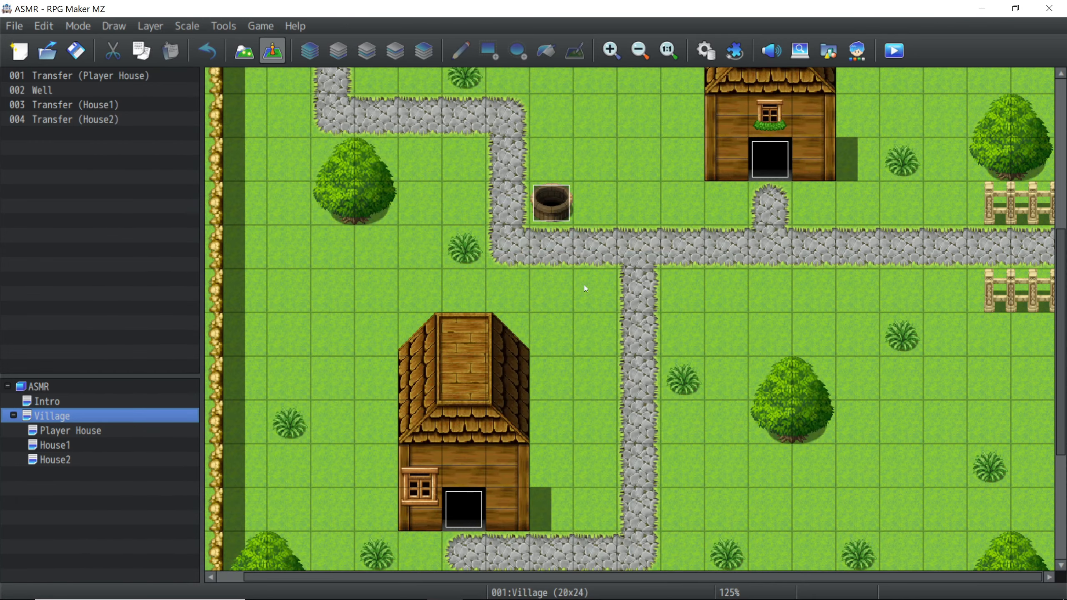
Step: Look through the list of built-in step-by-step tutorials, then close it
left_click(283, 27)
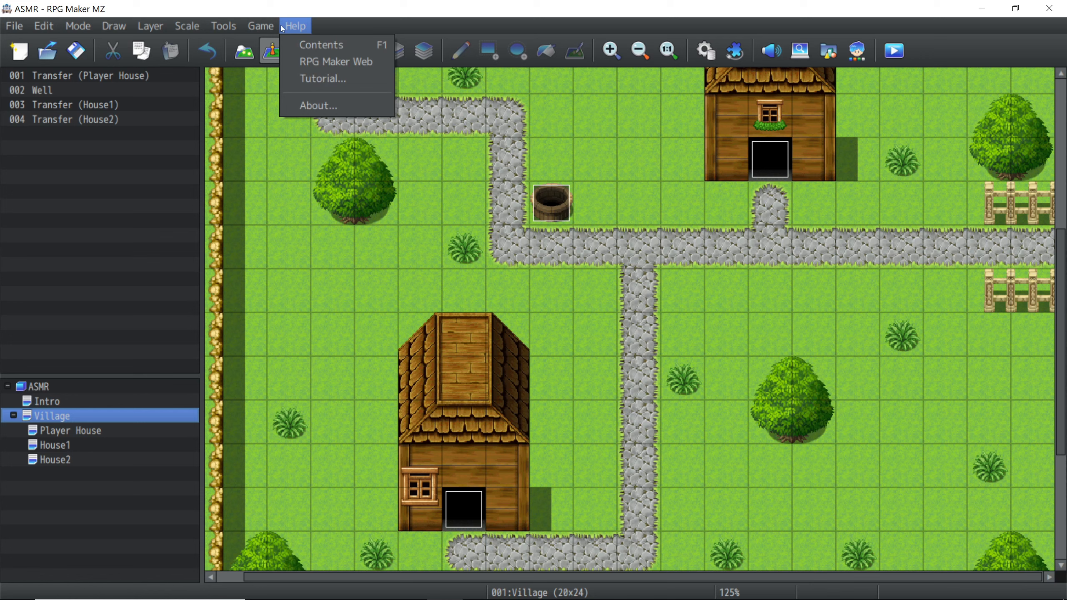
left_click(319, 79)
scroll(434, 297, "down", 1)
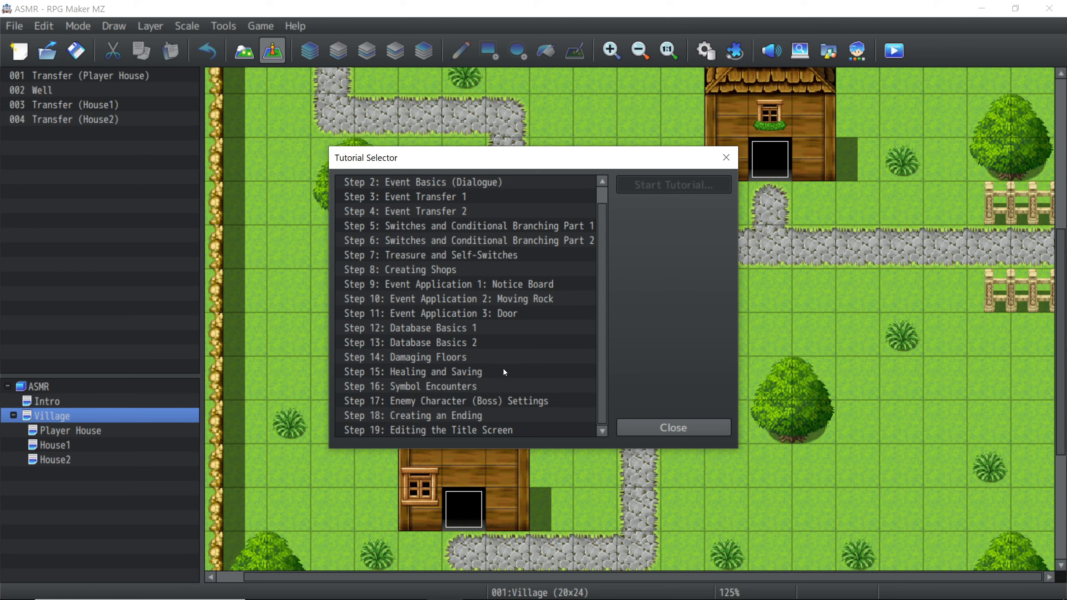
scroll(504, 369, "up", 1)
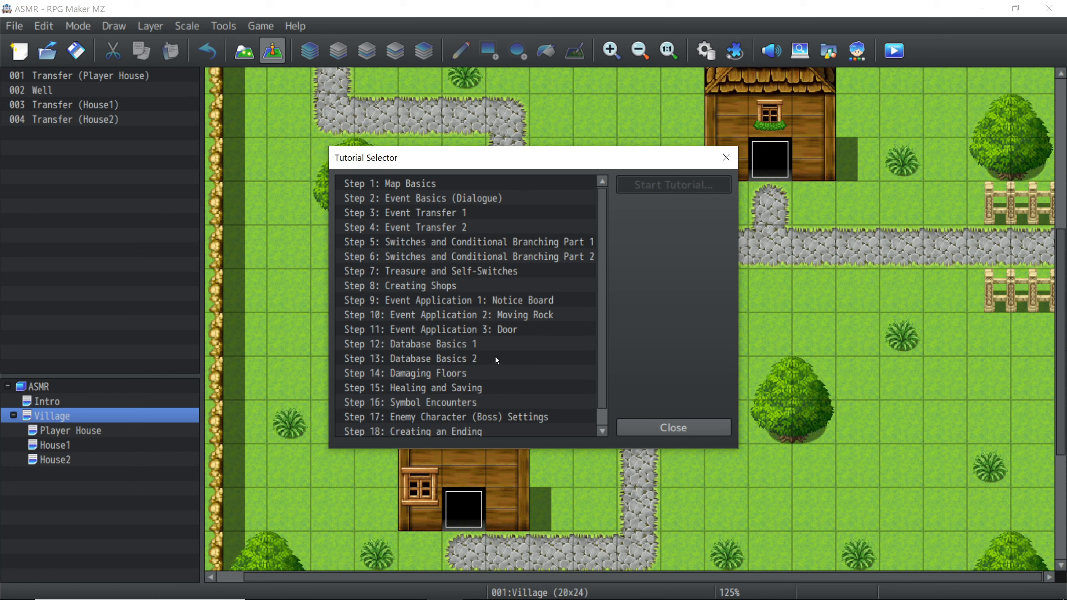
left_click(658, 428)
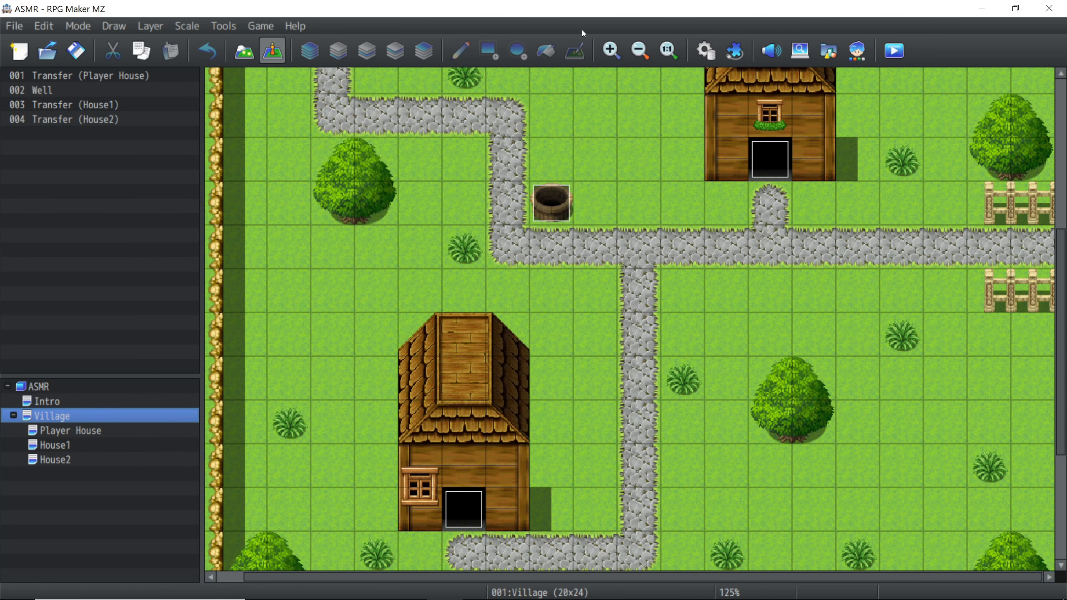
Step: Reopen the database and browse the skills, items and weapons, then the lower part of the armors list
left_click(707, 52)
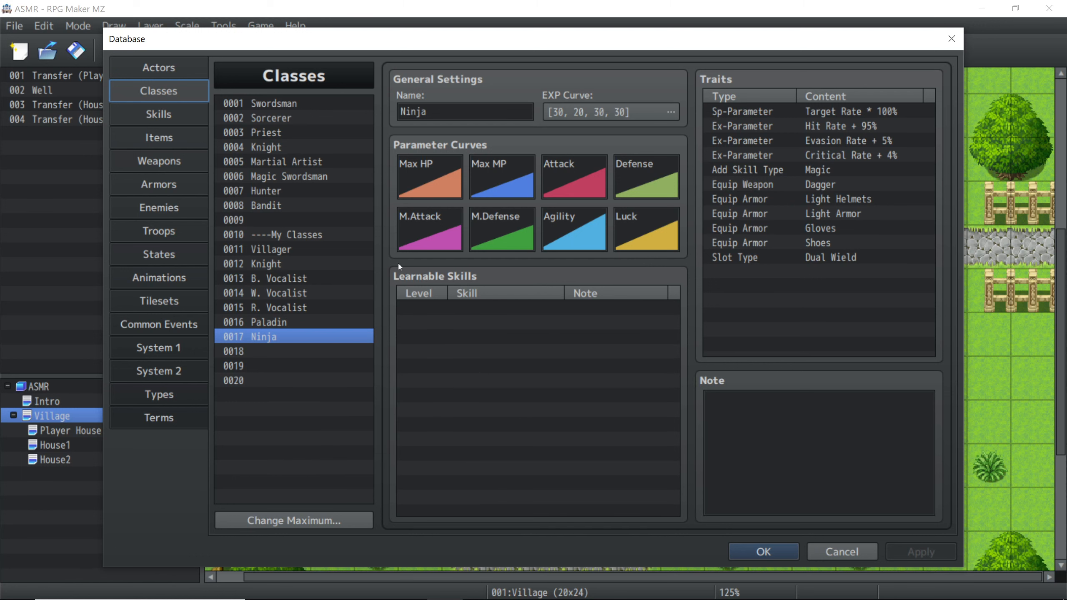
left_click(176, 111)
left_click(176, 138)
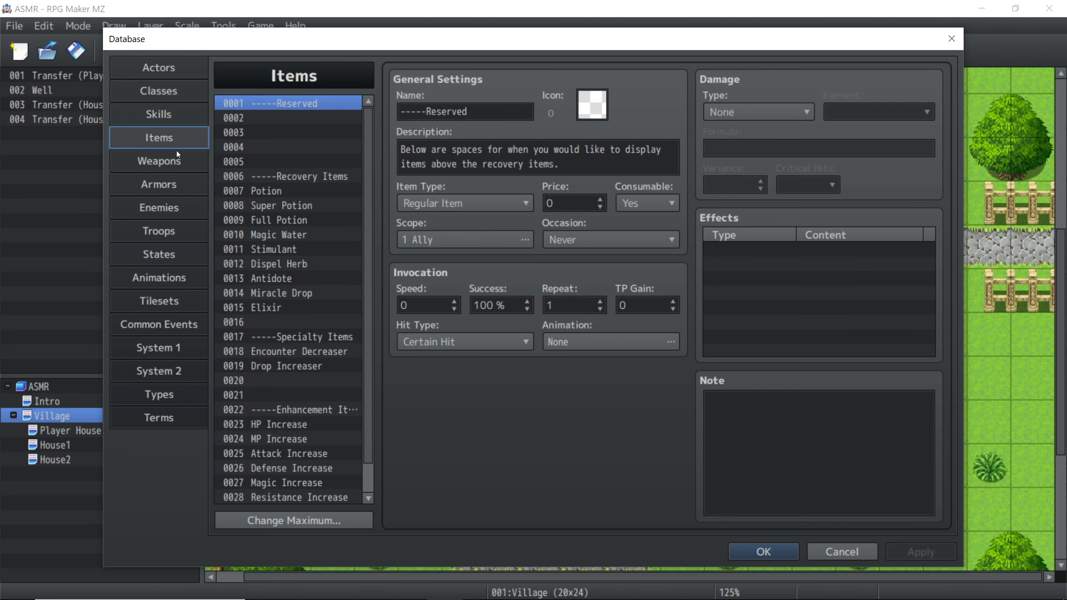
left_click(185, 162)
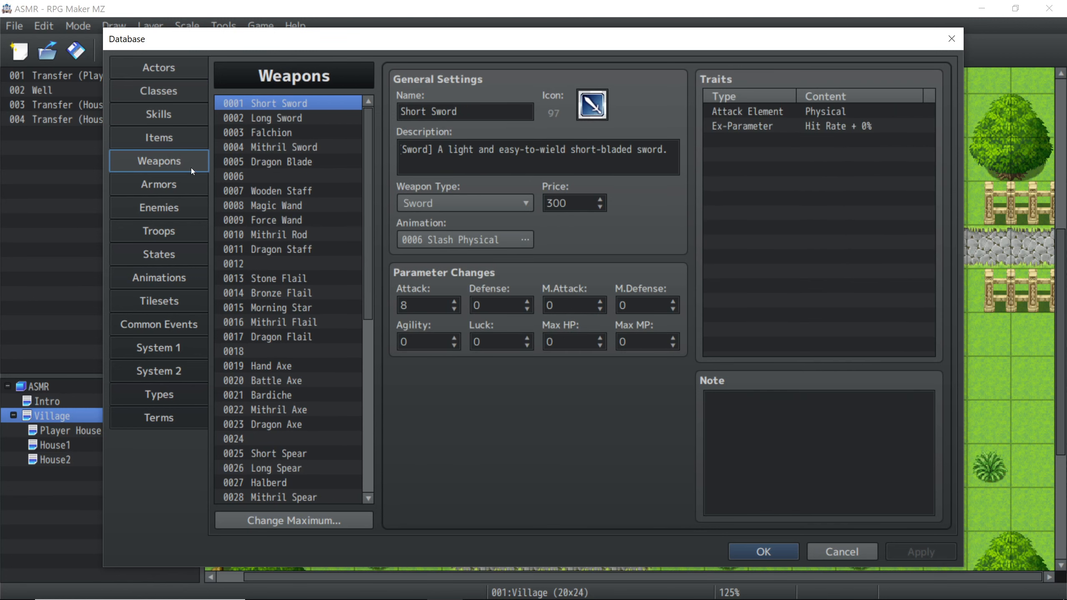
left_click(165, 185)
left_click_drag(372, 245, 368, 452)
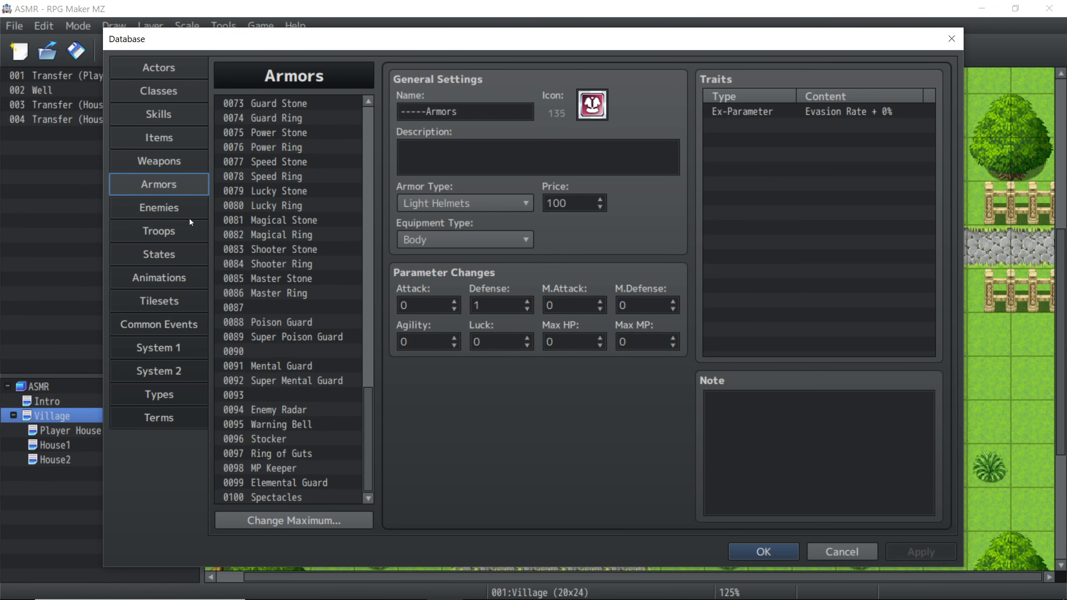
Step: Review the database's enemies, troops and states, then its System 1, System 2 and Types settings
left_click(188, 214)
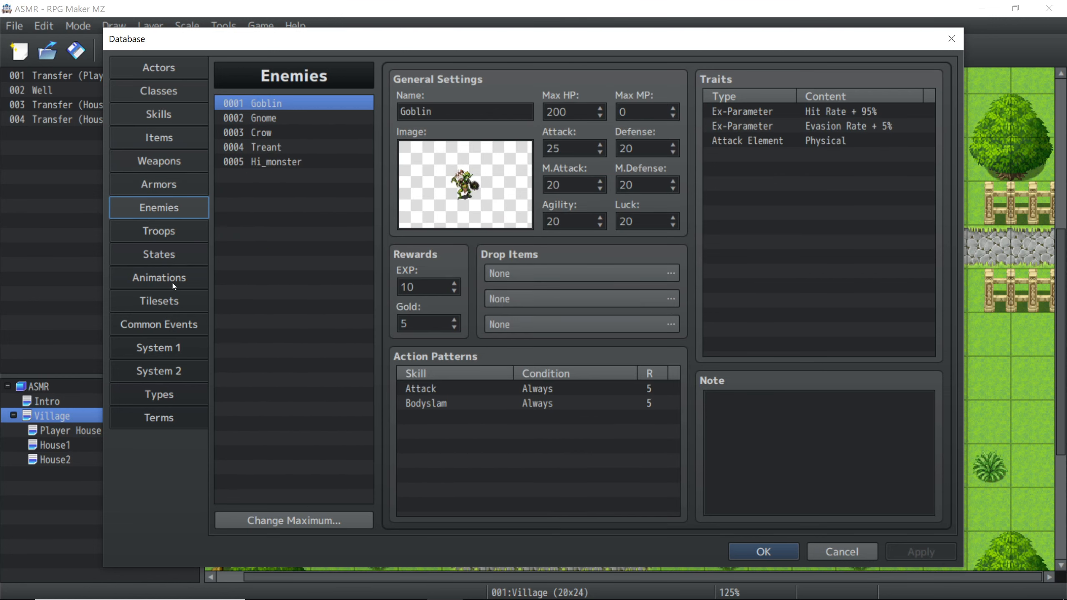
left_click(172, 255)
left_click(171, 233)
left_click(170, 214)
left_click(162, 347)
left_click(163, 370)
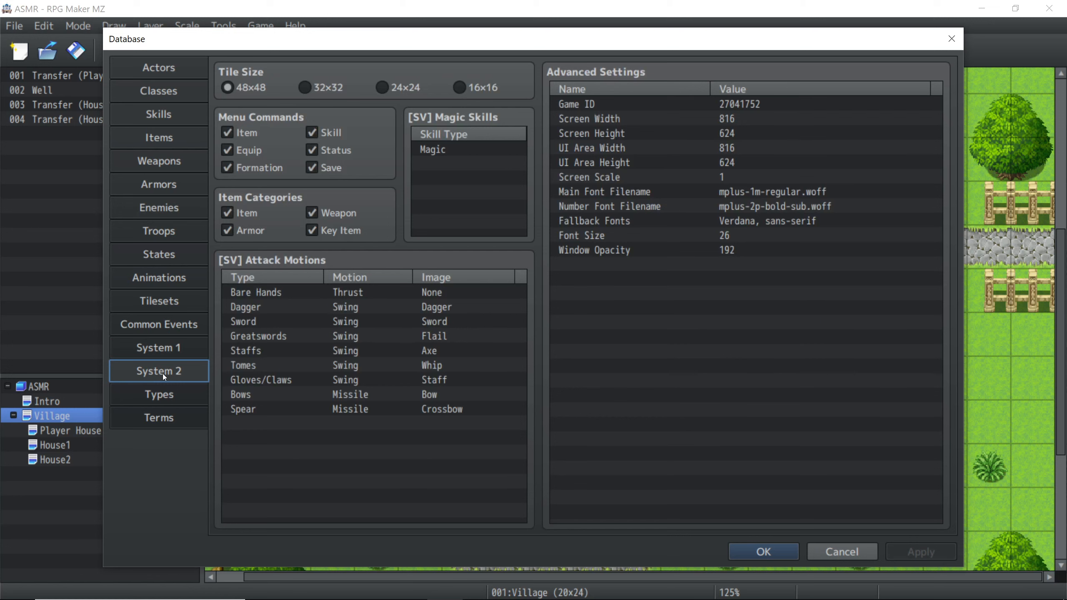
left_click(164, 391)
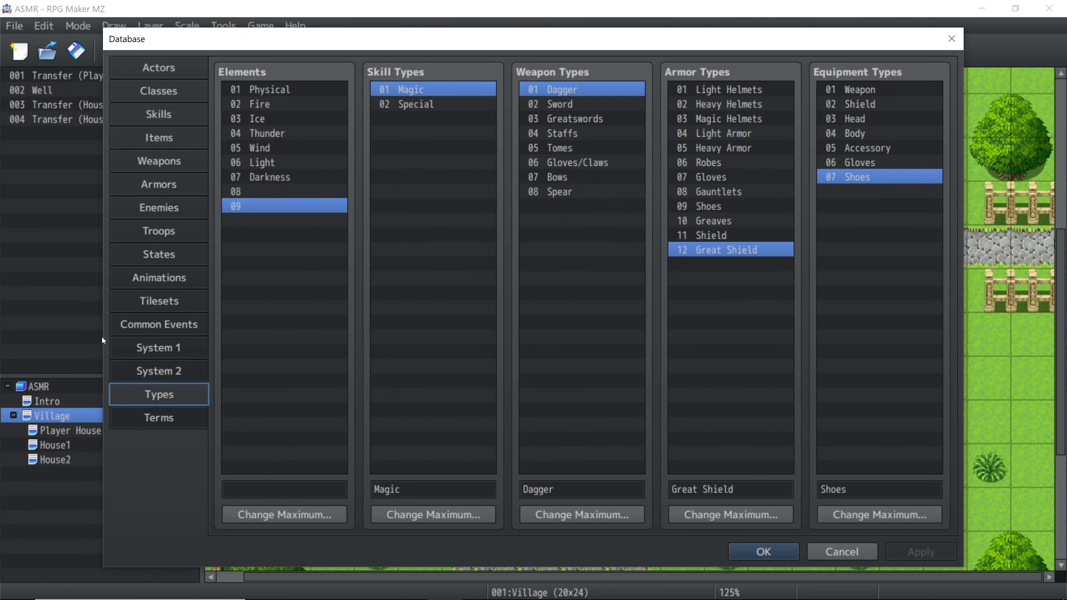